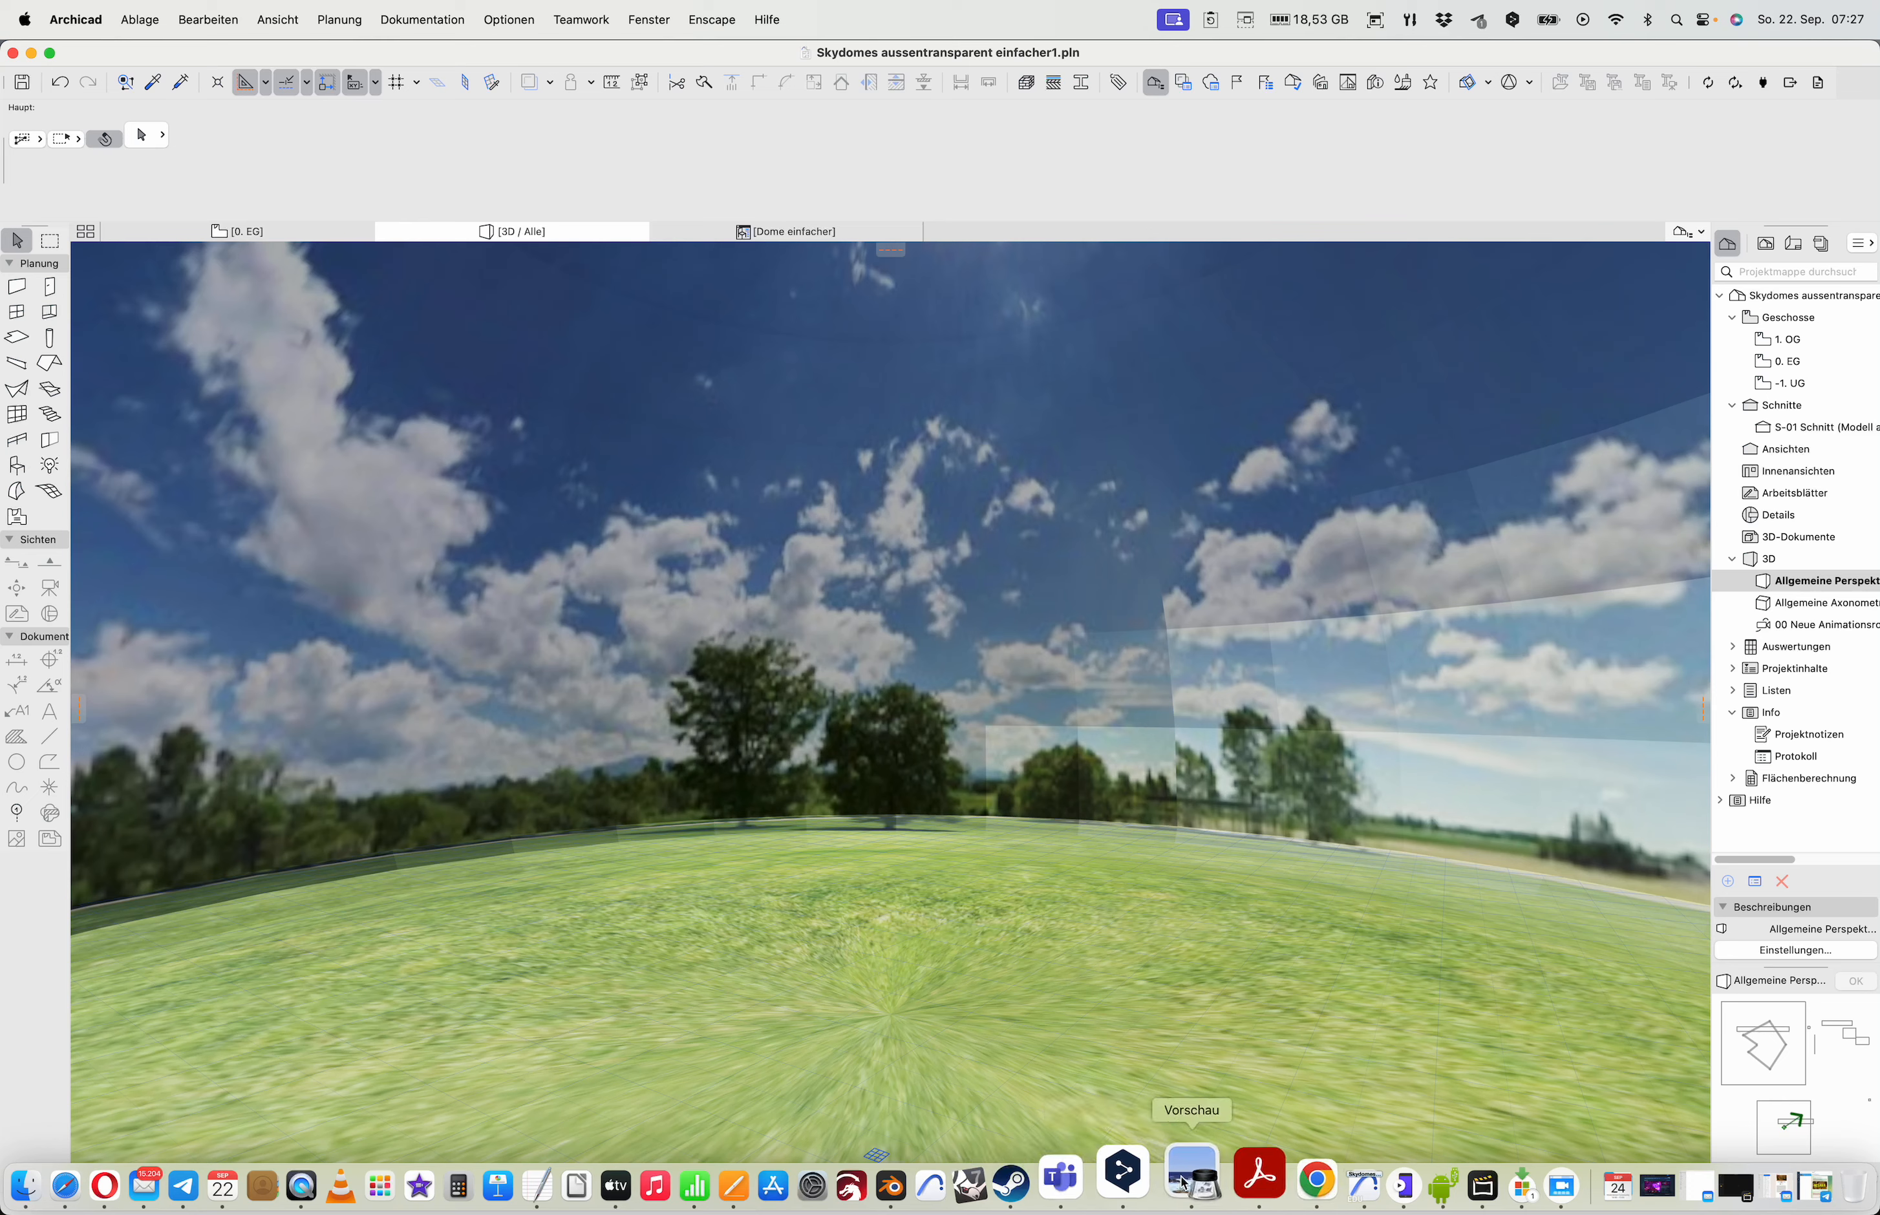
Switch to Blender to view the textured sky dome from another angle, and return to Archicad
{"action": "left_click", "coordinate": [954, 1183]}
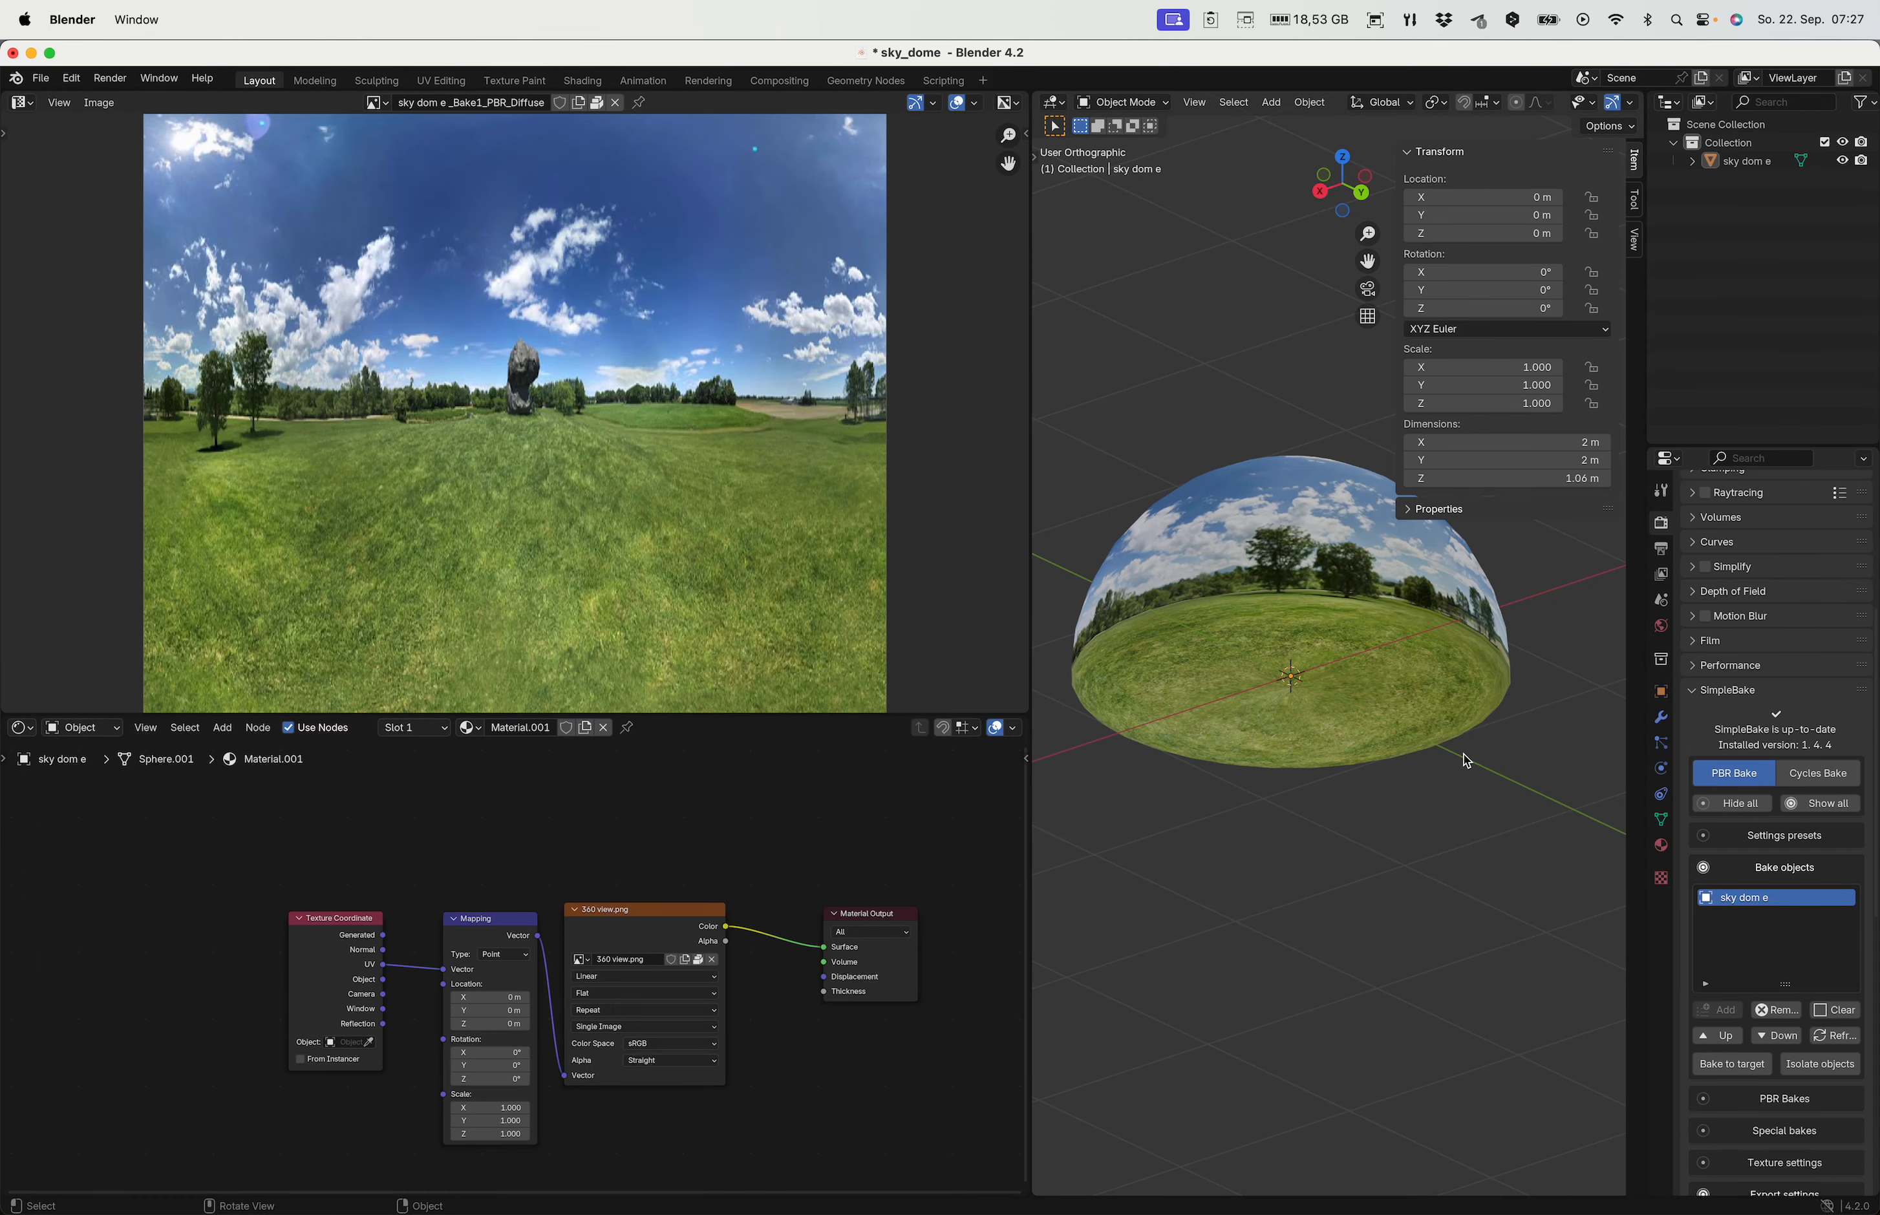
{"action": "middle_click_drag", "start_coordinate": [1288, 771], "coordinate": [1314, 713]}
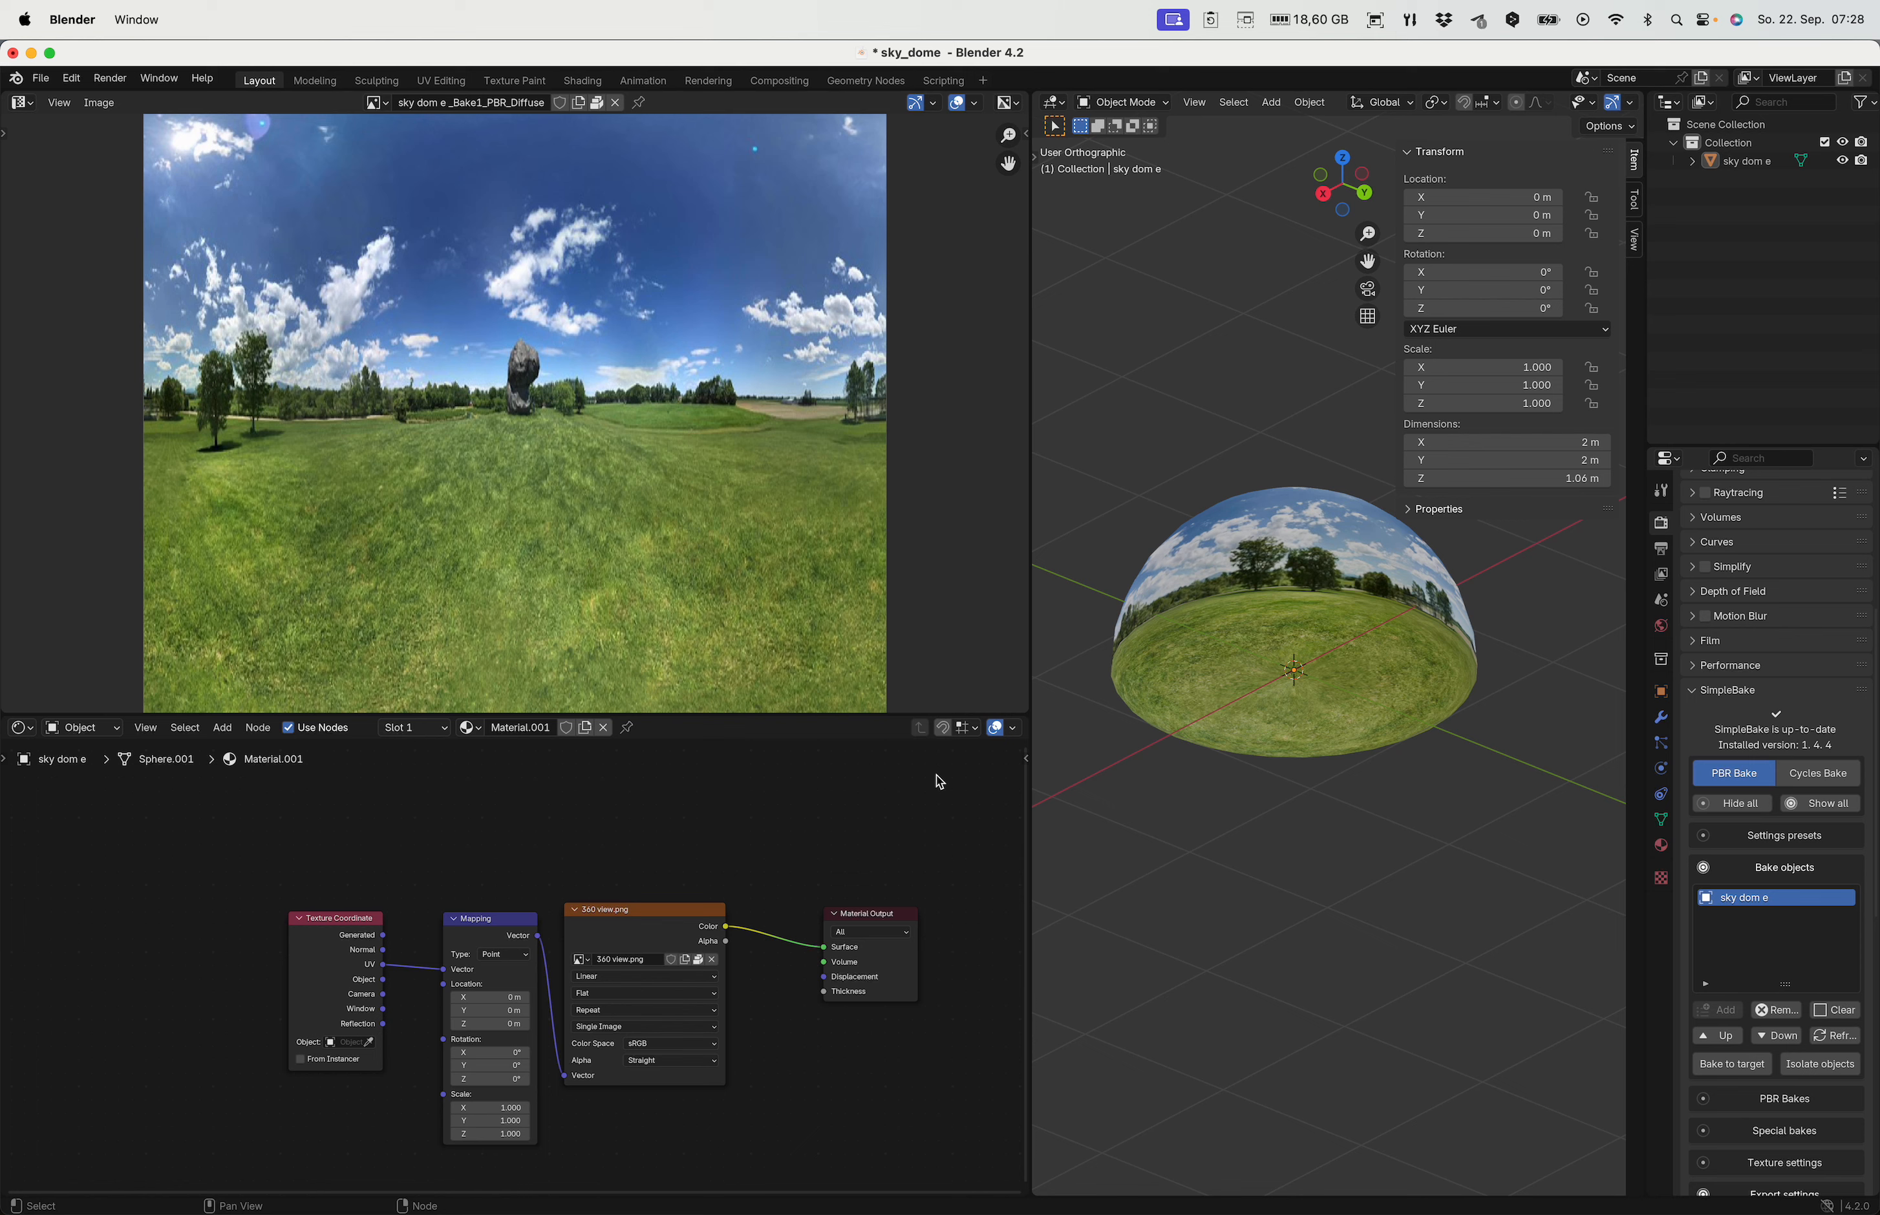
{"action": "key", "text": "super+Tab"}
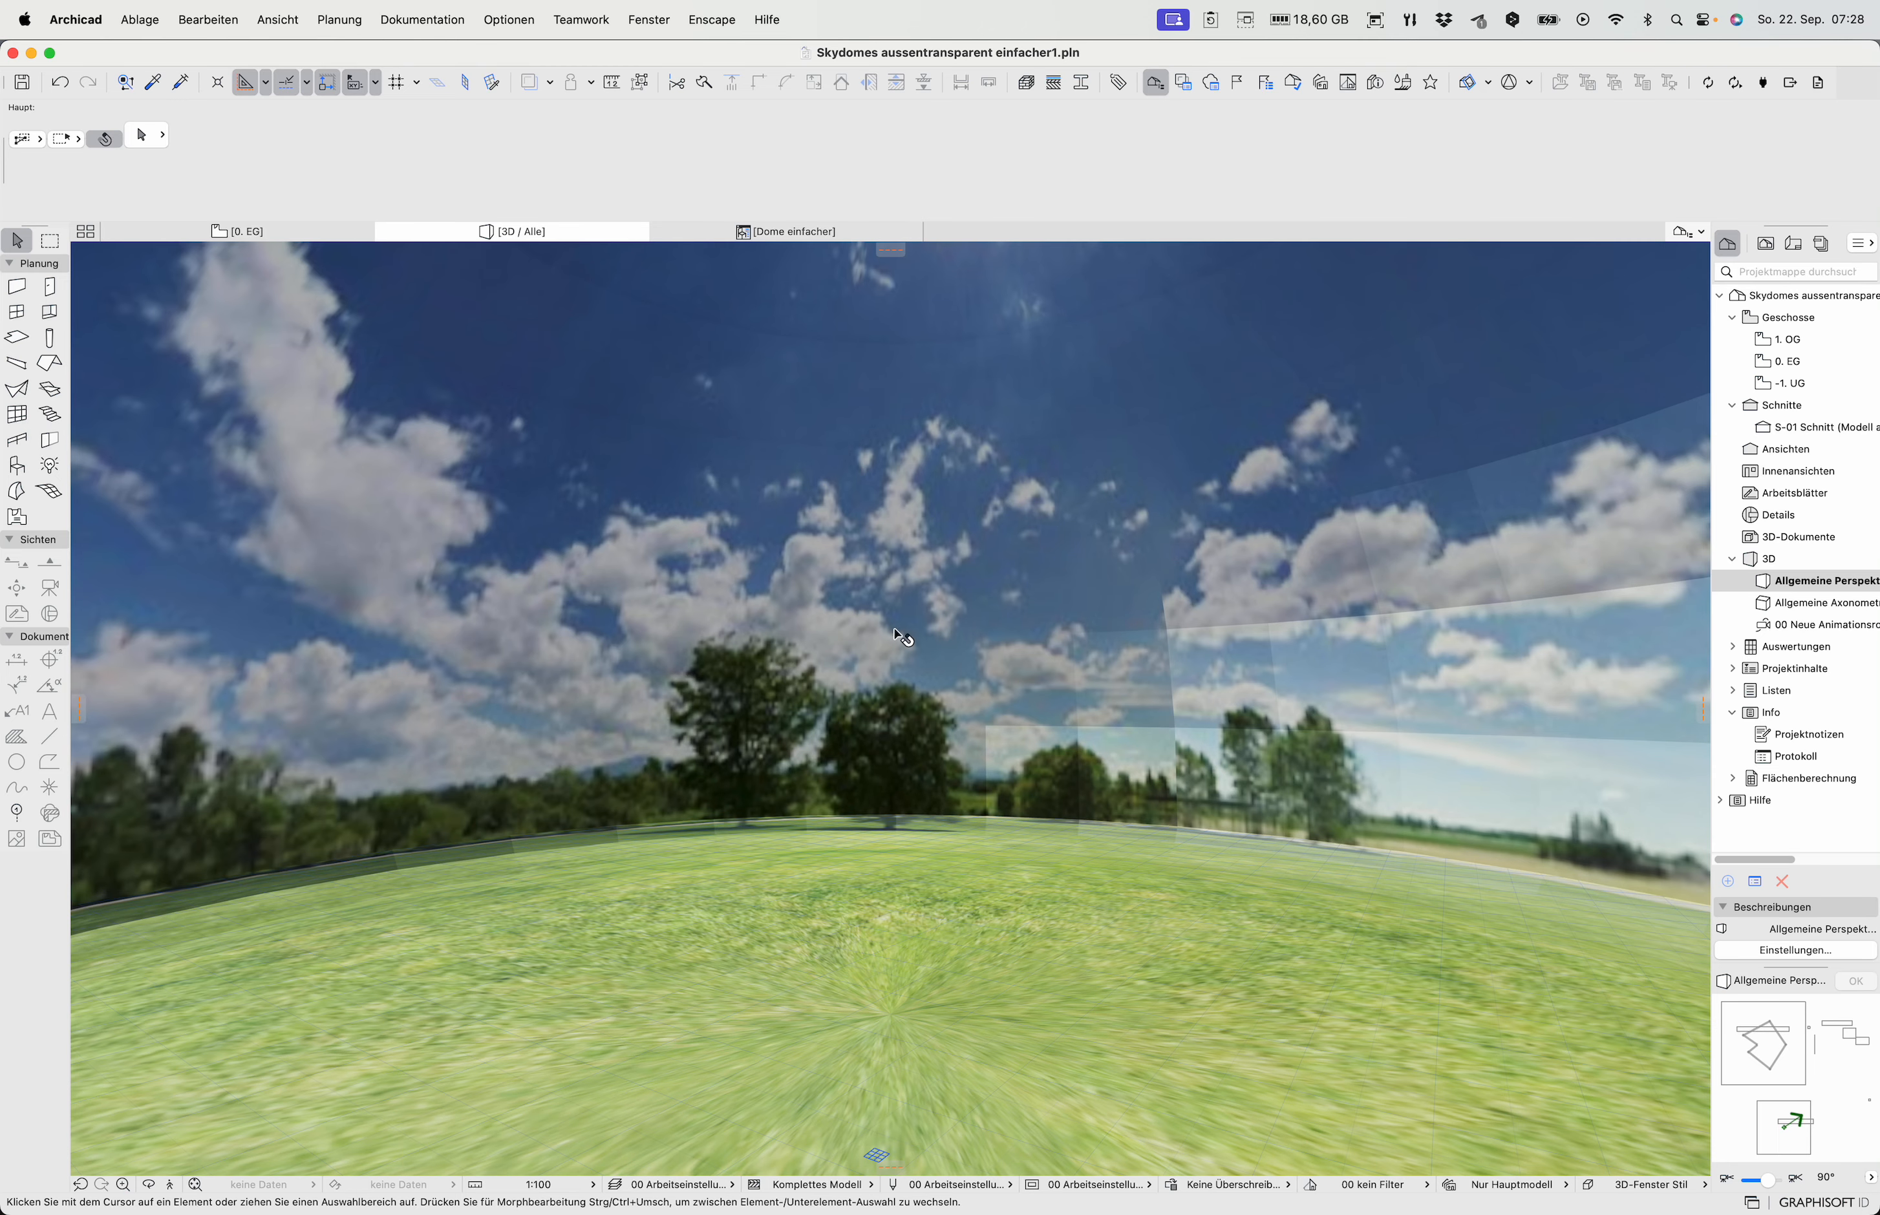
Open the imported sky dome object Export (1) for GDL editing and examine the texture, material and hotspot definitions in its 3D script
{"action": "scroll", "coordinate": [922, 599], "scroll_direction": "down", "scroll_amount": 5}
{"action": "left_click", "coordinate": [1054, 810]}
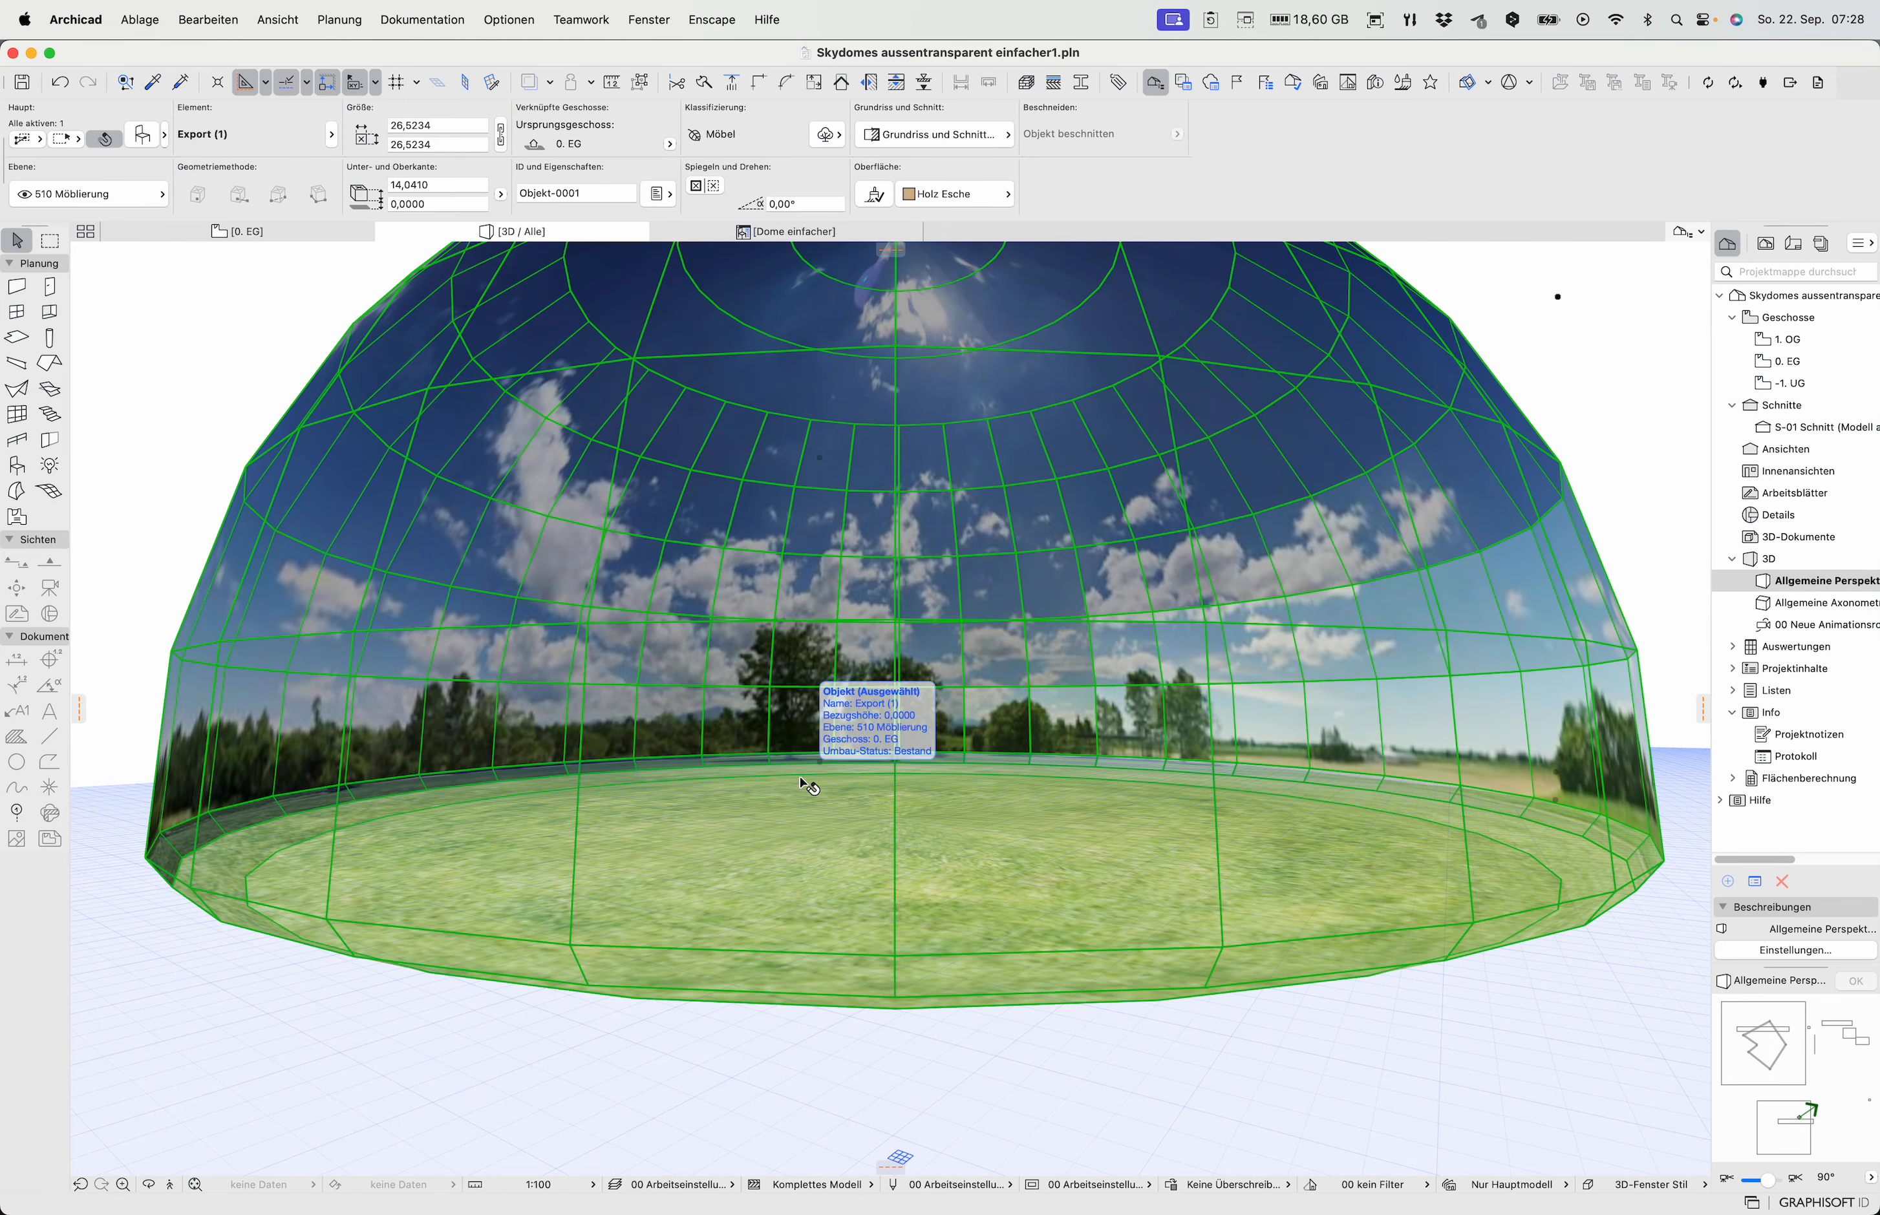
{"action": "key", "text": "super+shift+o"}
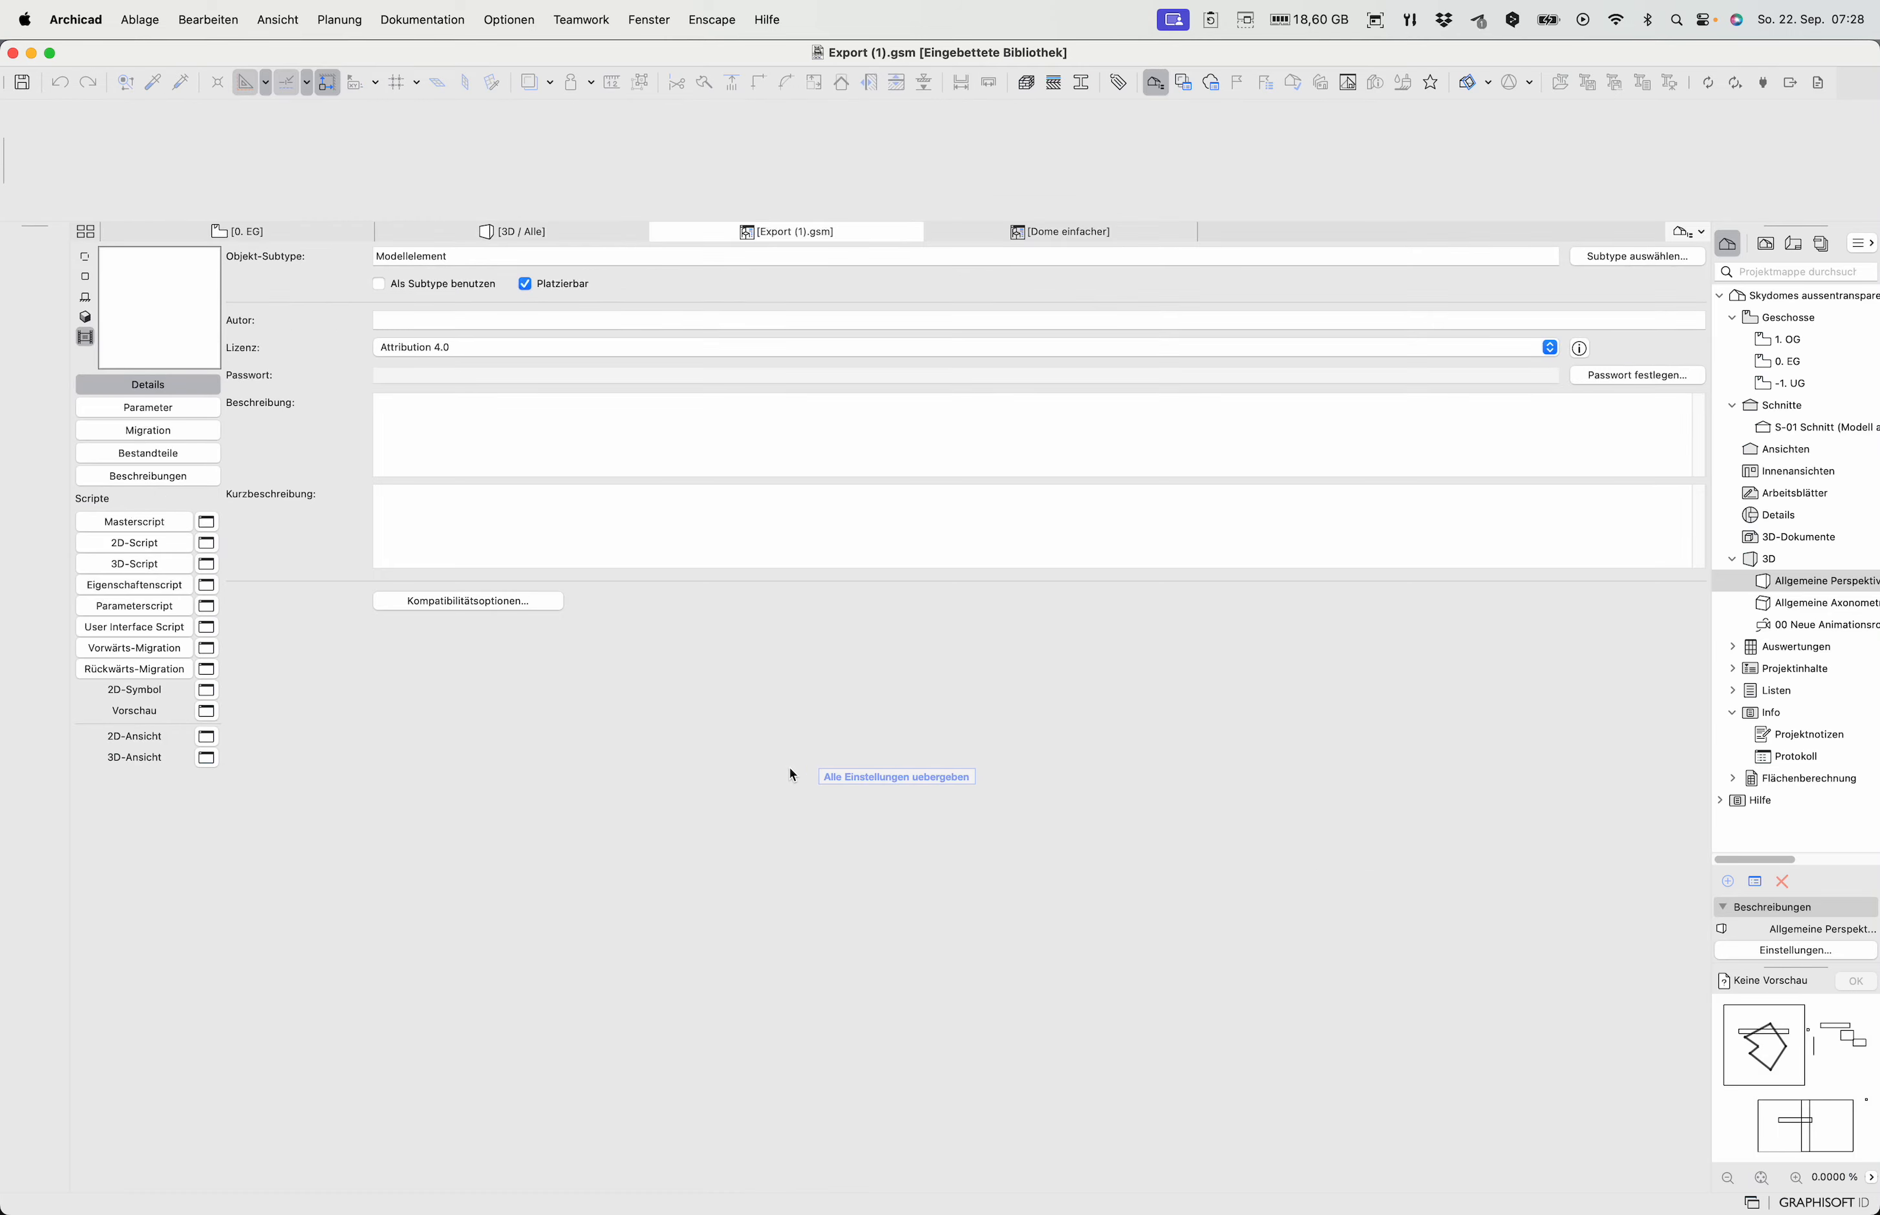
{"action": "left_click", "coordinate": [150, 566]}
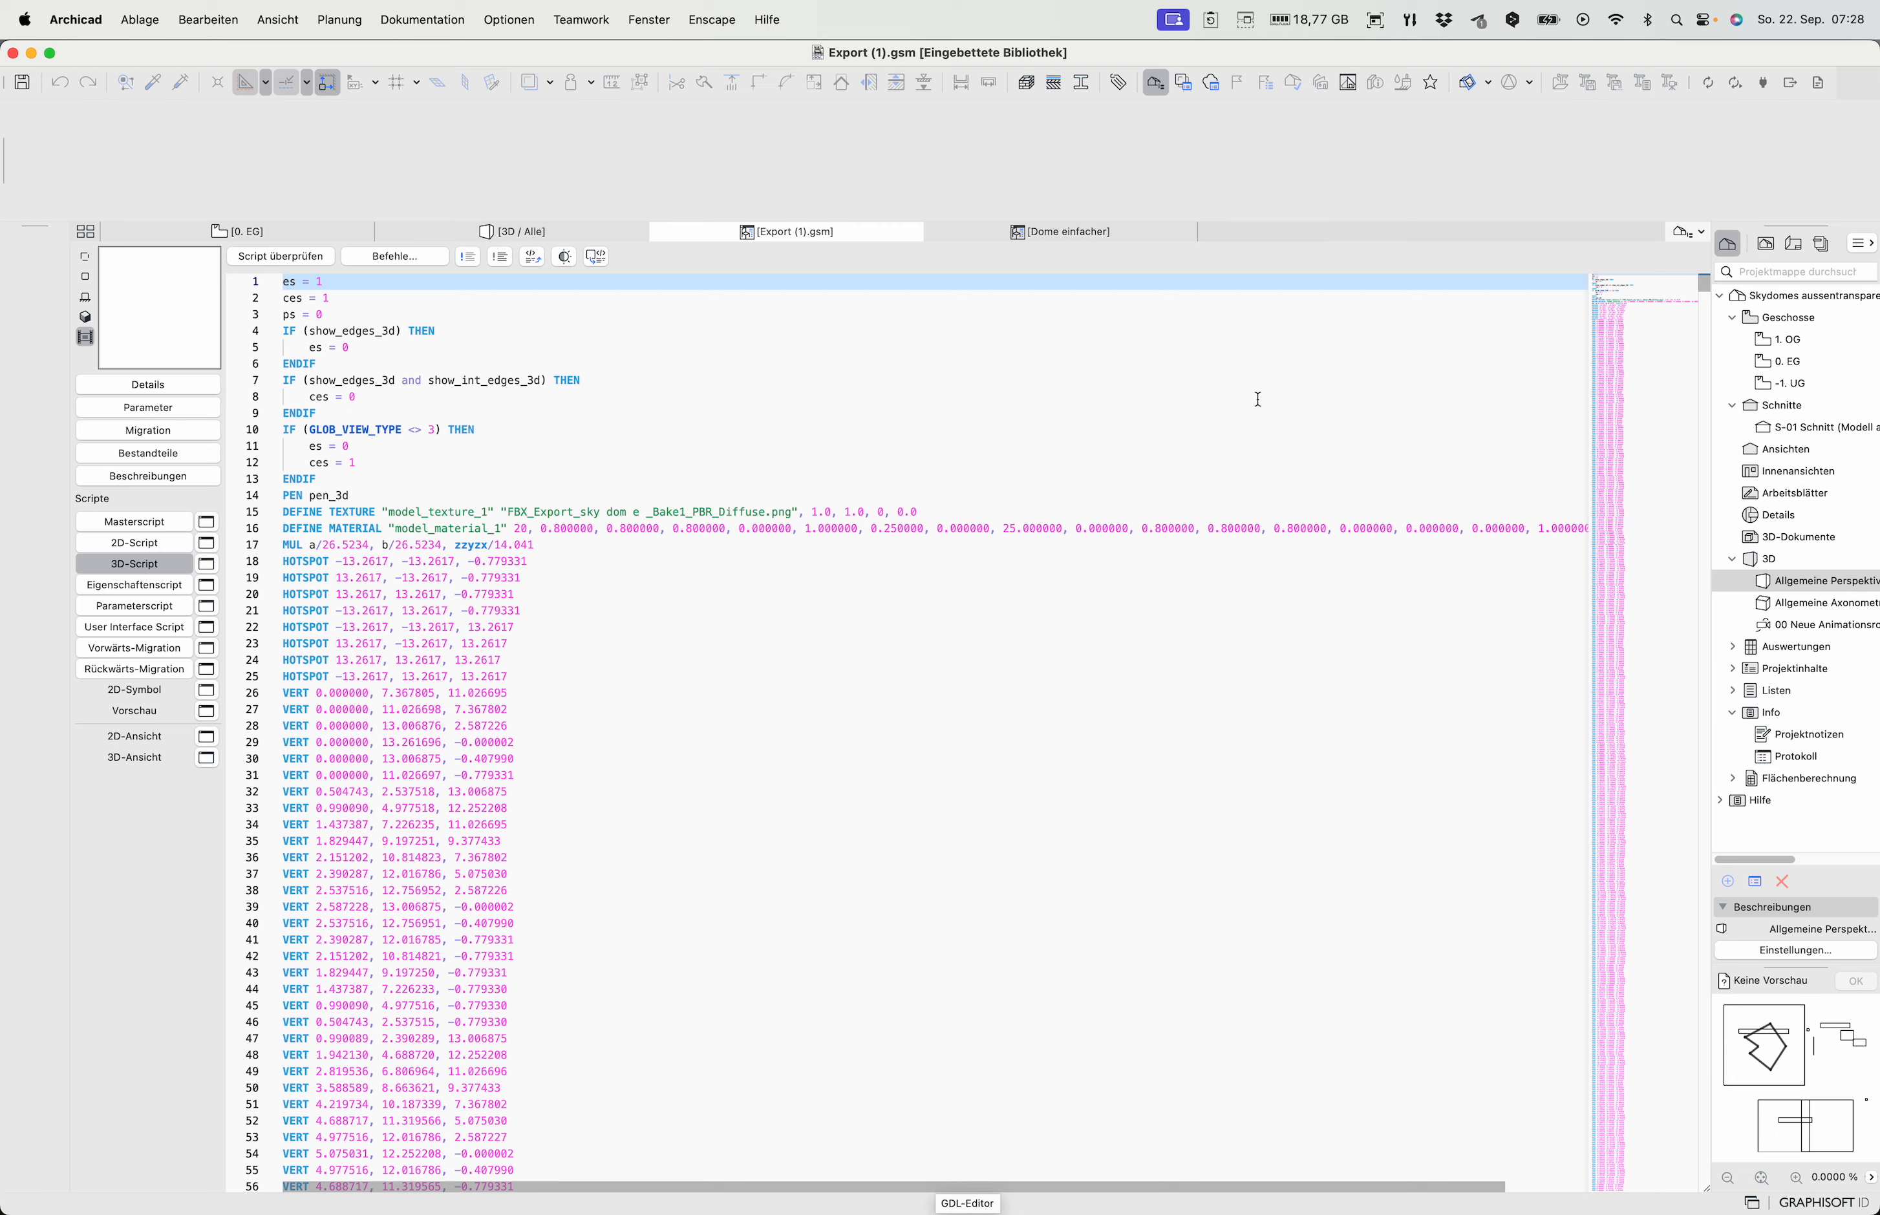
{"action": "left_click_drag", "start_coordinate": [1662, 324], "coordinate": [1606, 310]}
{"action": "left_click", "coordinate": [367, 500]}
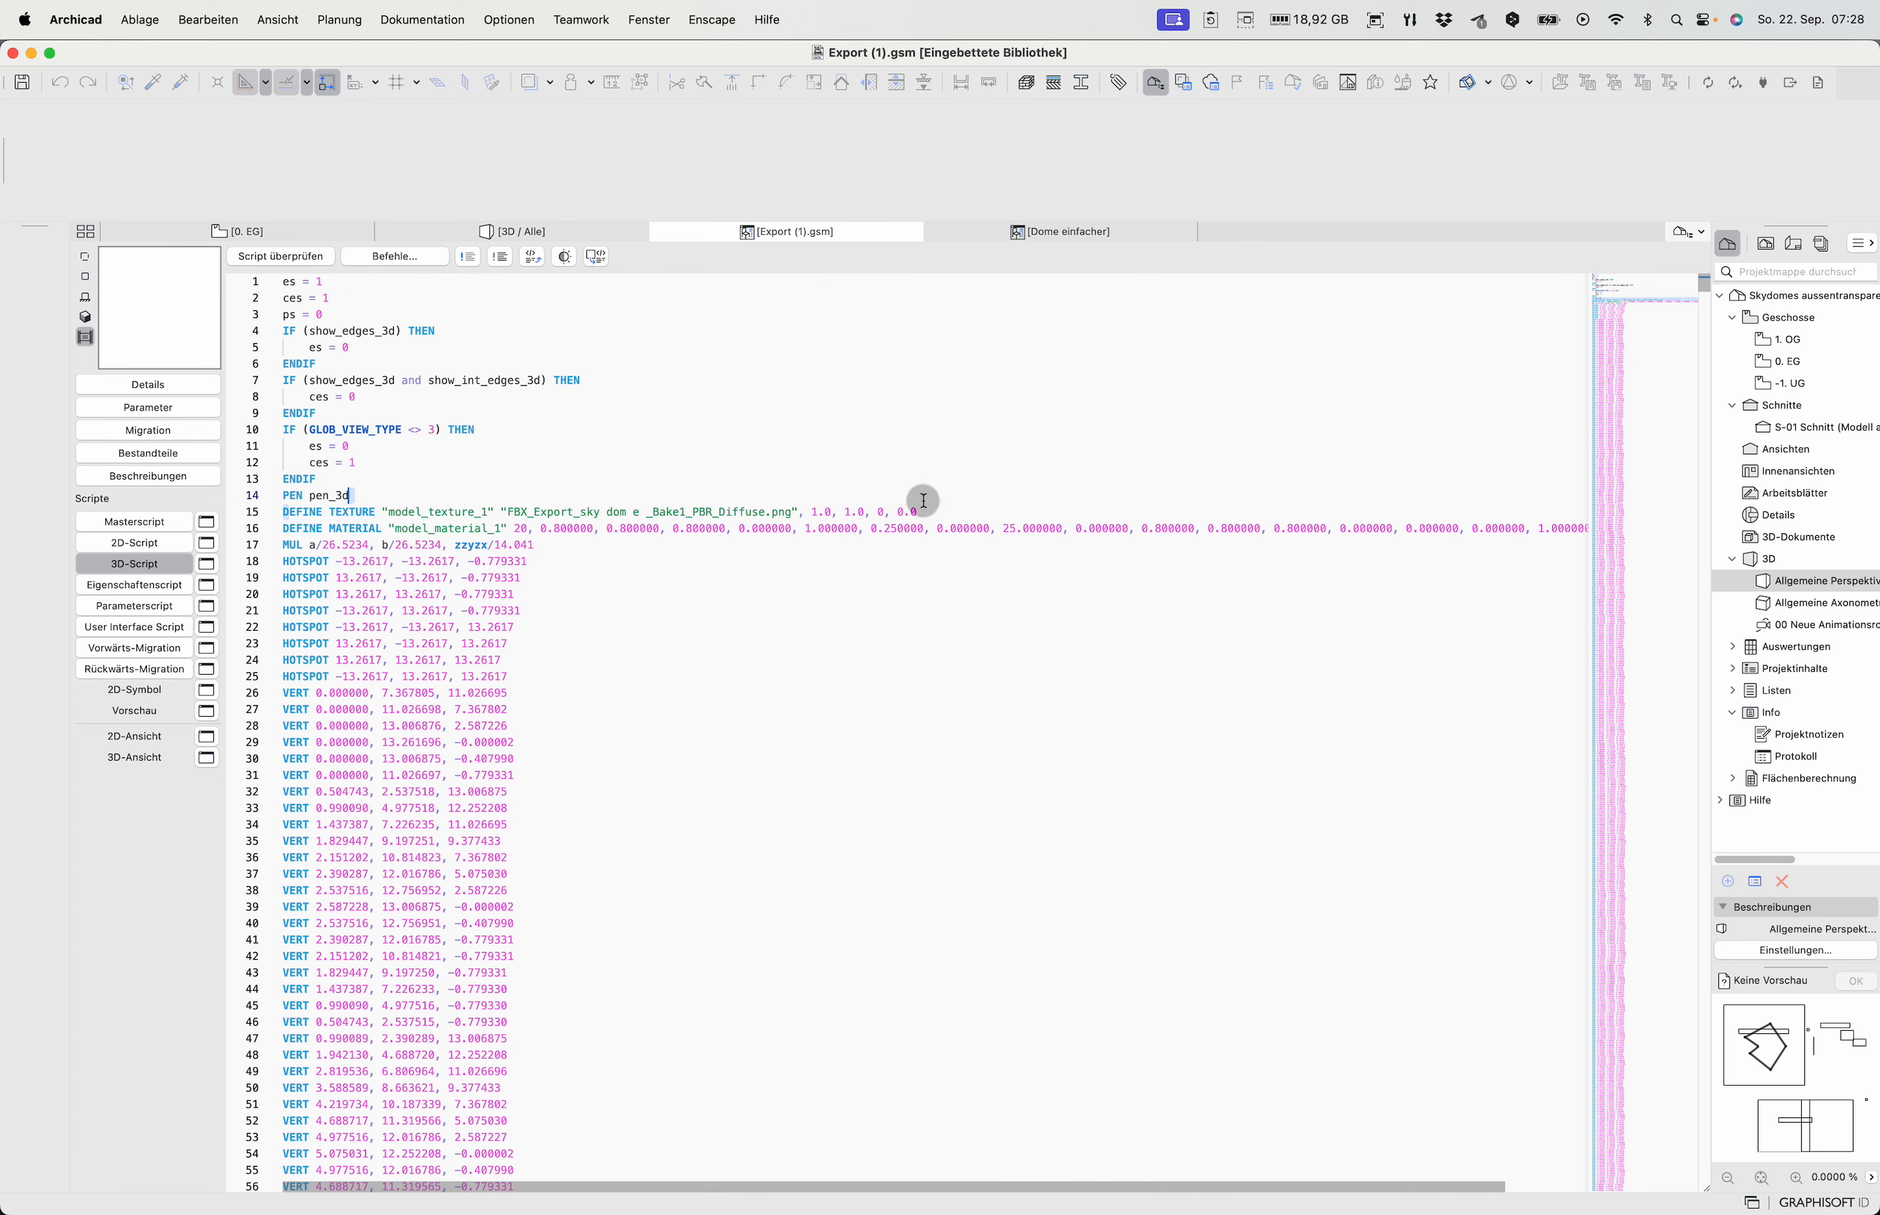
{"action": "left_click_drag", "start_coordinate": [284, 529], "coordinate": [631, 538]}
{"action": "left_click", "coordinate": [626, 650]}
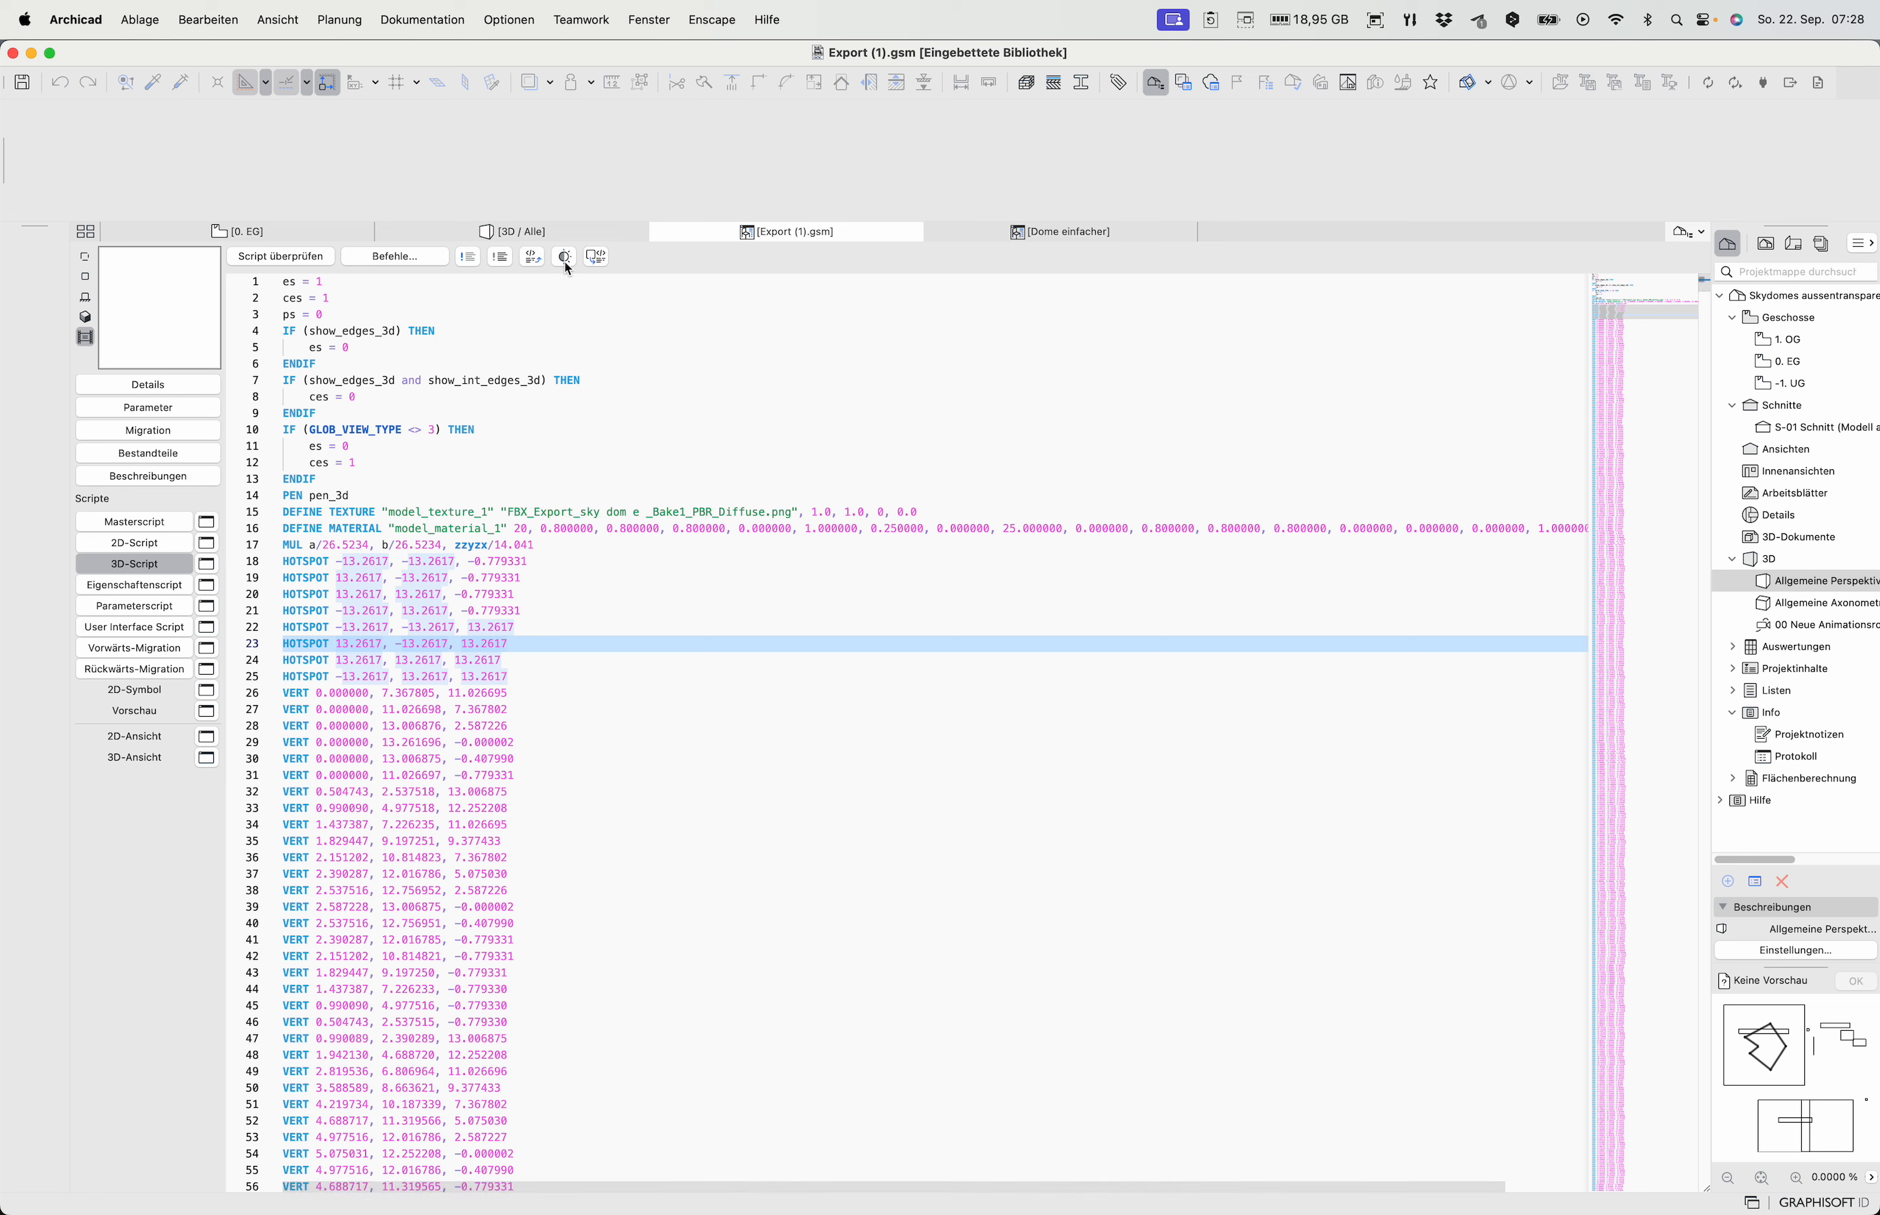
Return to the 3D model, delete the imported Export (1) sky dome and fit the remaining elements in view
{"action": "left_click", "coordinate": [565, 229]}
{"action": "mouse_move", "coordinate": [901, 760]}
{"action": "middle_mouse_down"}
{"action": "mouse_move", "coordinate": [875, 795]}
{"action": "mouse_move", "coordinate": [907, 793]}
{"action": "middle_mouse_up"}
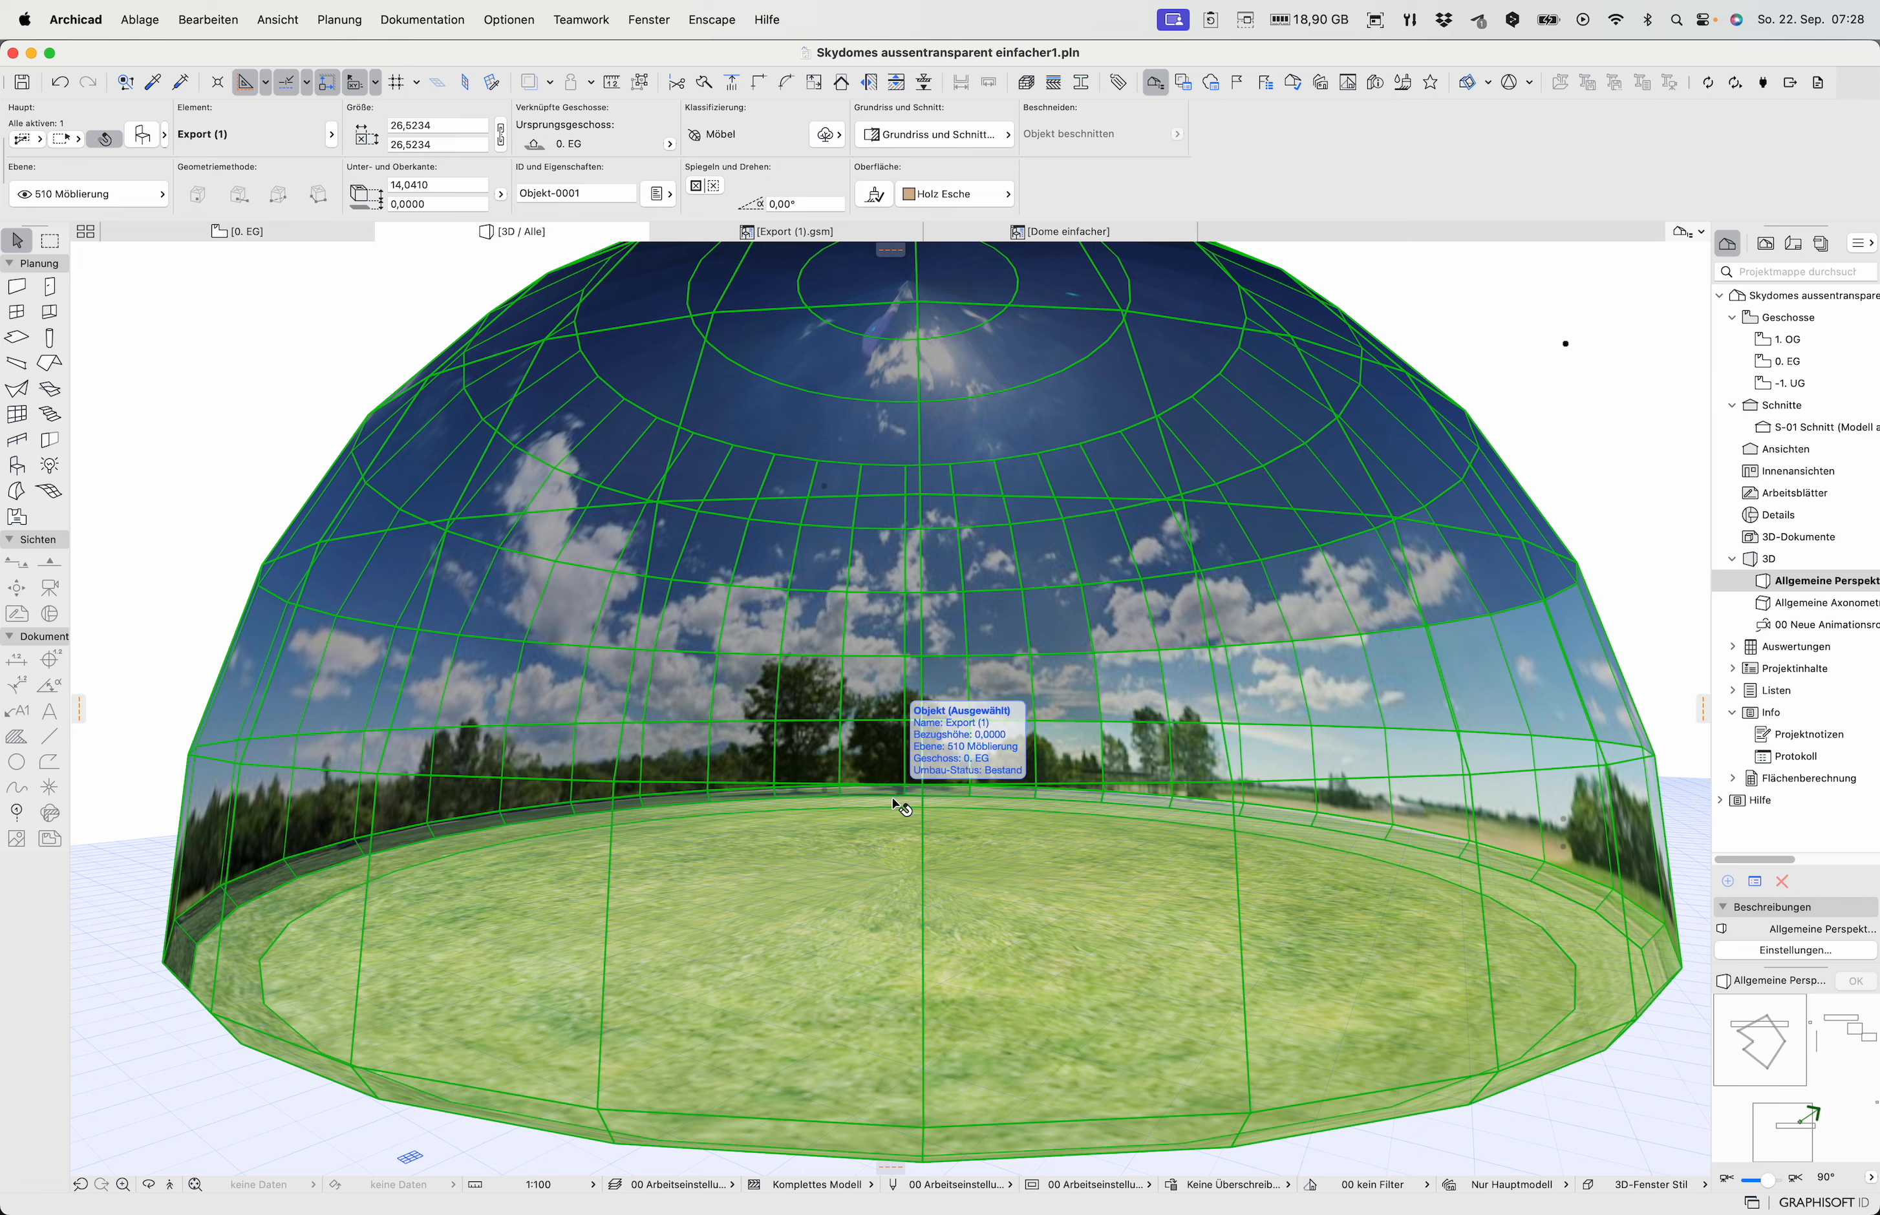
{"action": "scroll", "coordinate": [1017, 747], "scroll_direction": "down", "scroll_amount": 5}
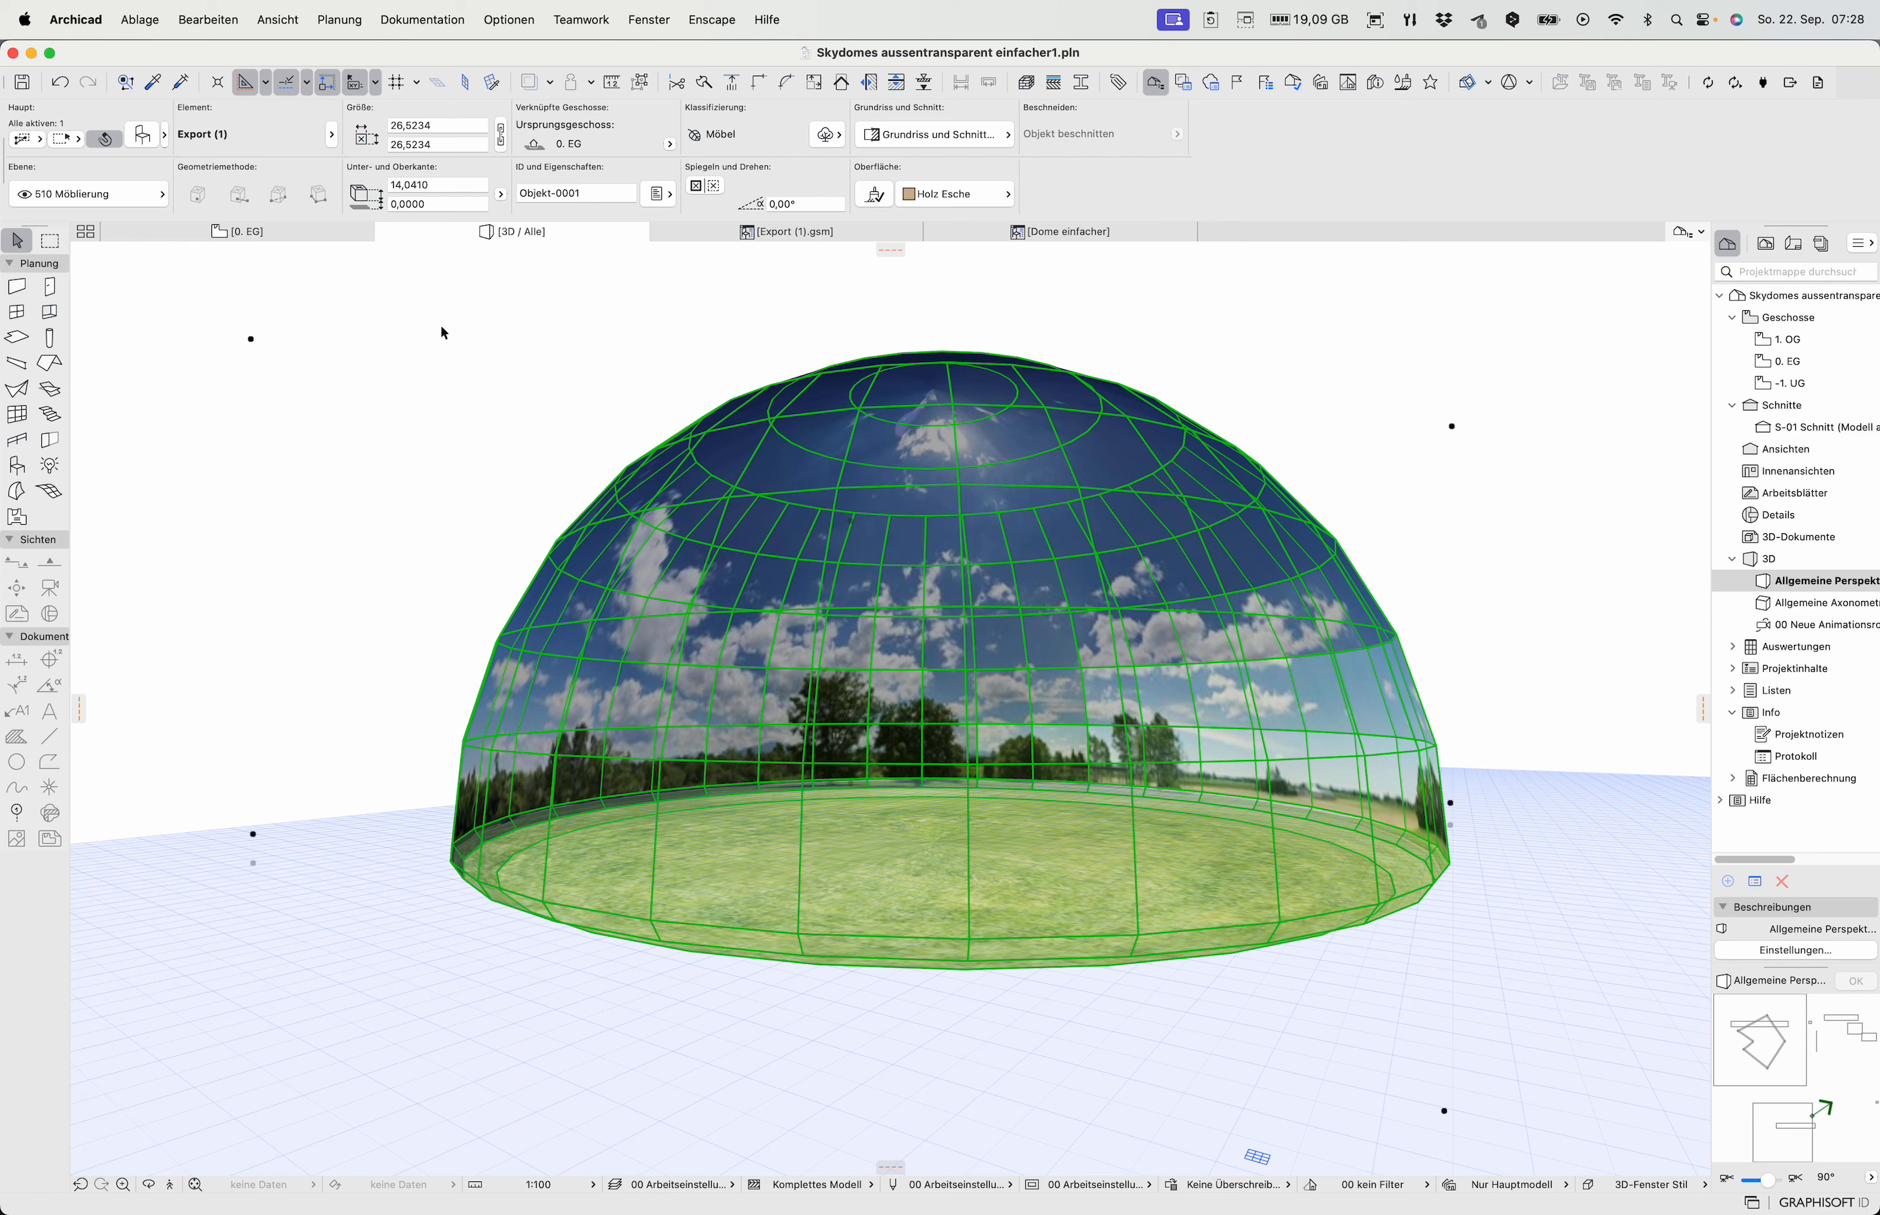
{"action": "key", "text": "Delete"}
{"action": "middle_click", "coordinate": [544, 309]}
{"action": "middle_click", "coordinate": [545, 309]}
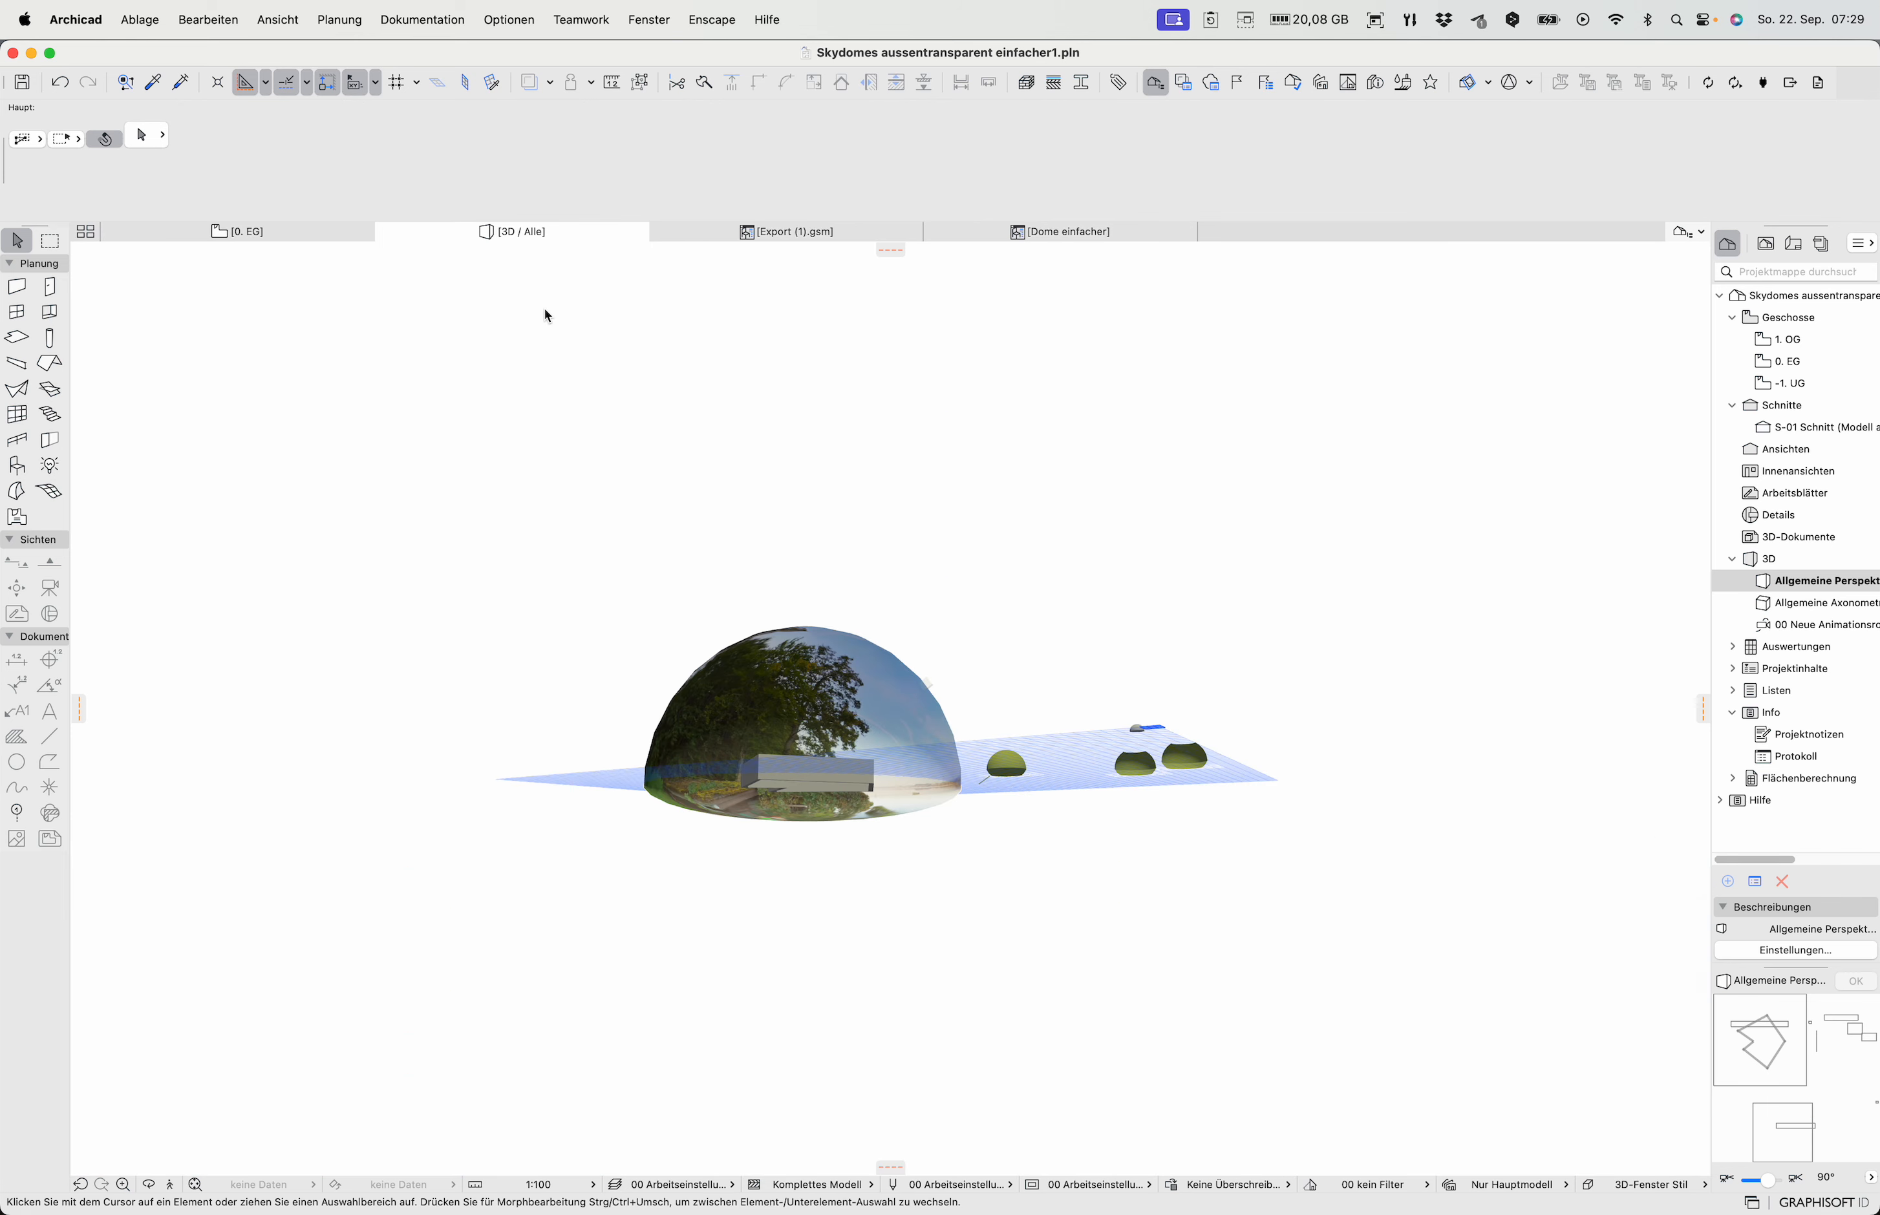
Select the small yellow dome bodies beside the large photo dome and show only them in 3D
{"action": "scroll", "coordinate": [1171, 728], "scroll_direction": "up", "scroll_amount": 10}
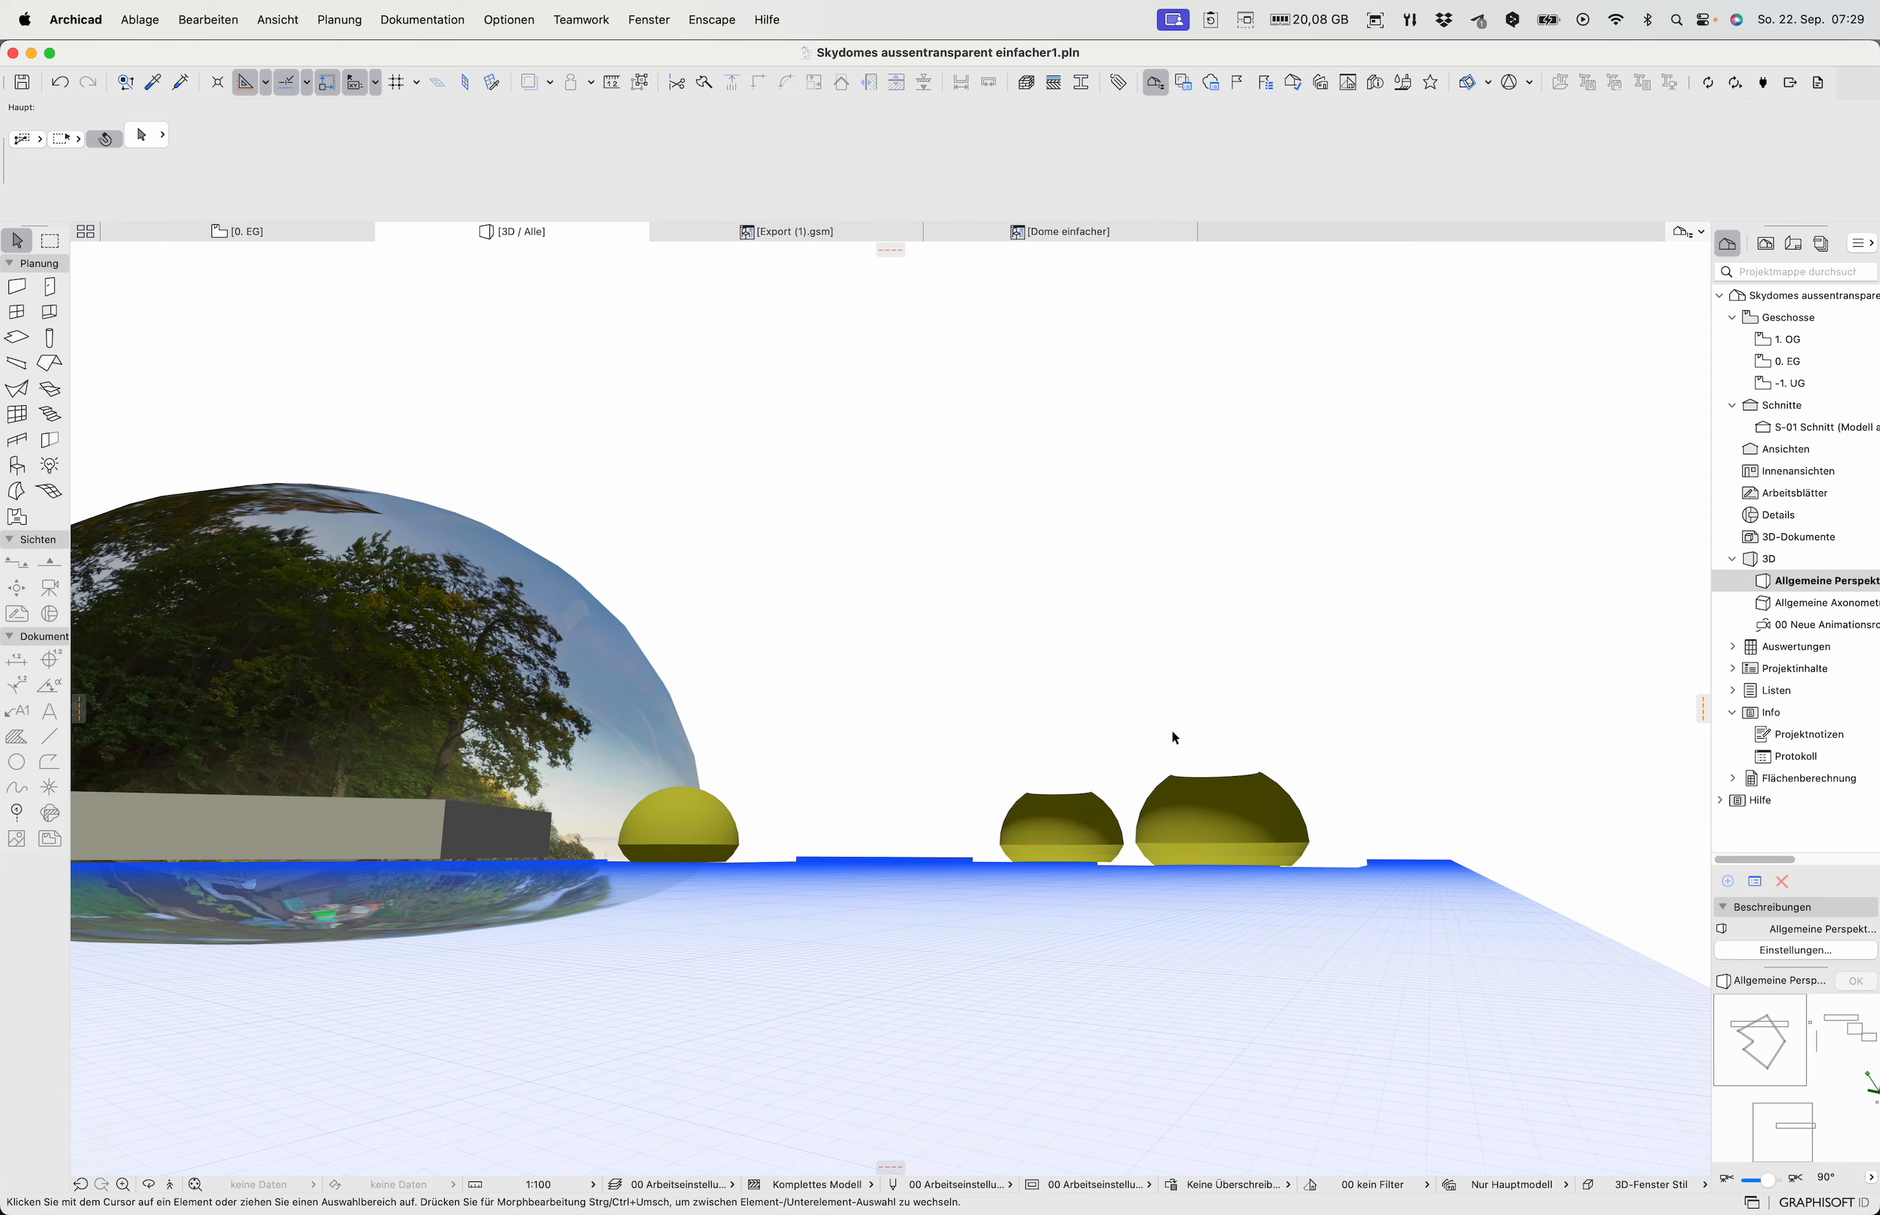
{"action": "left_click", "coordinate": [1357, 725]}
{"action": "left_click", "coordinate": [716, 998]}
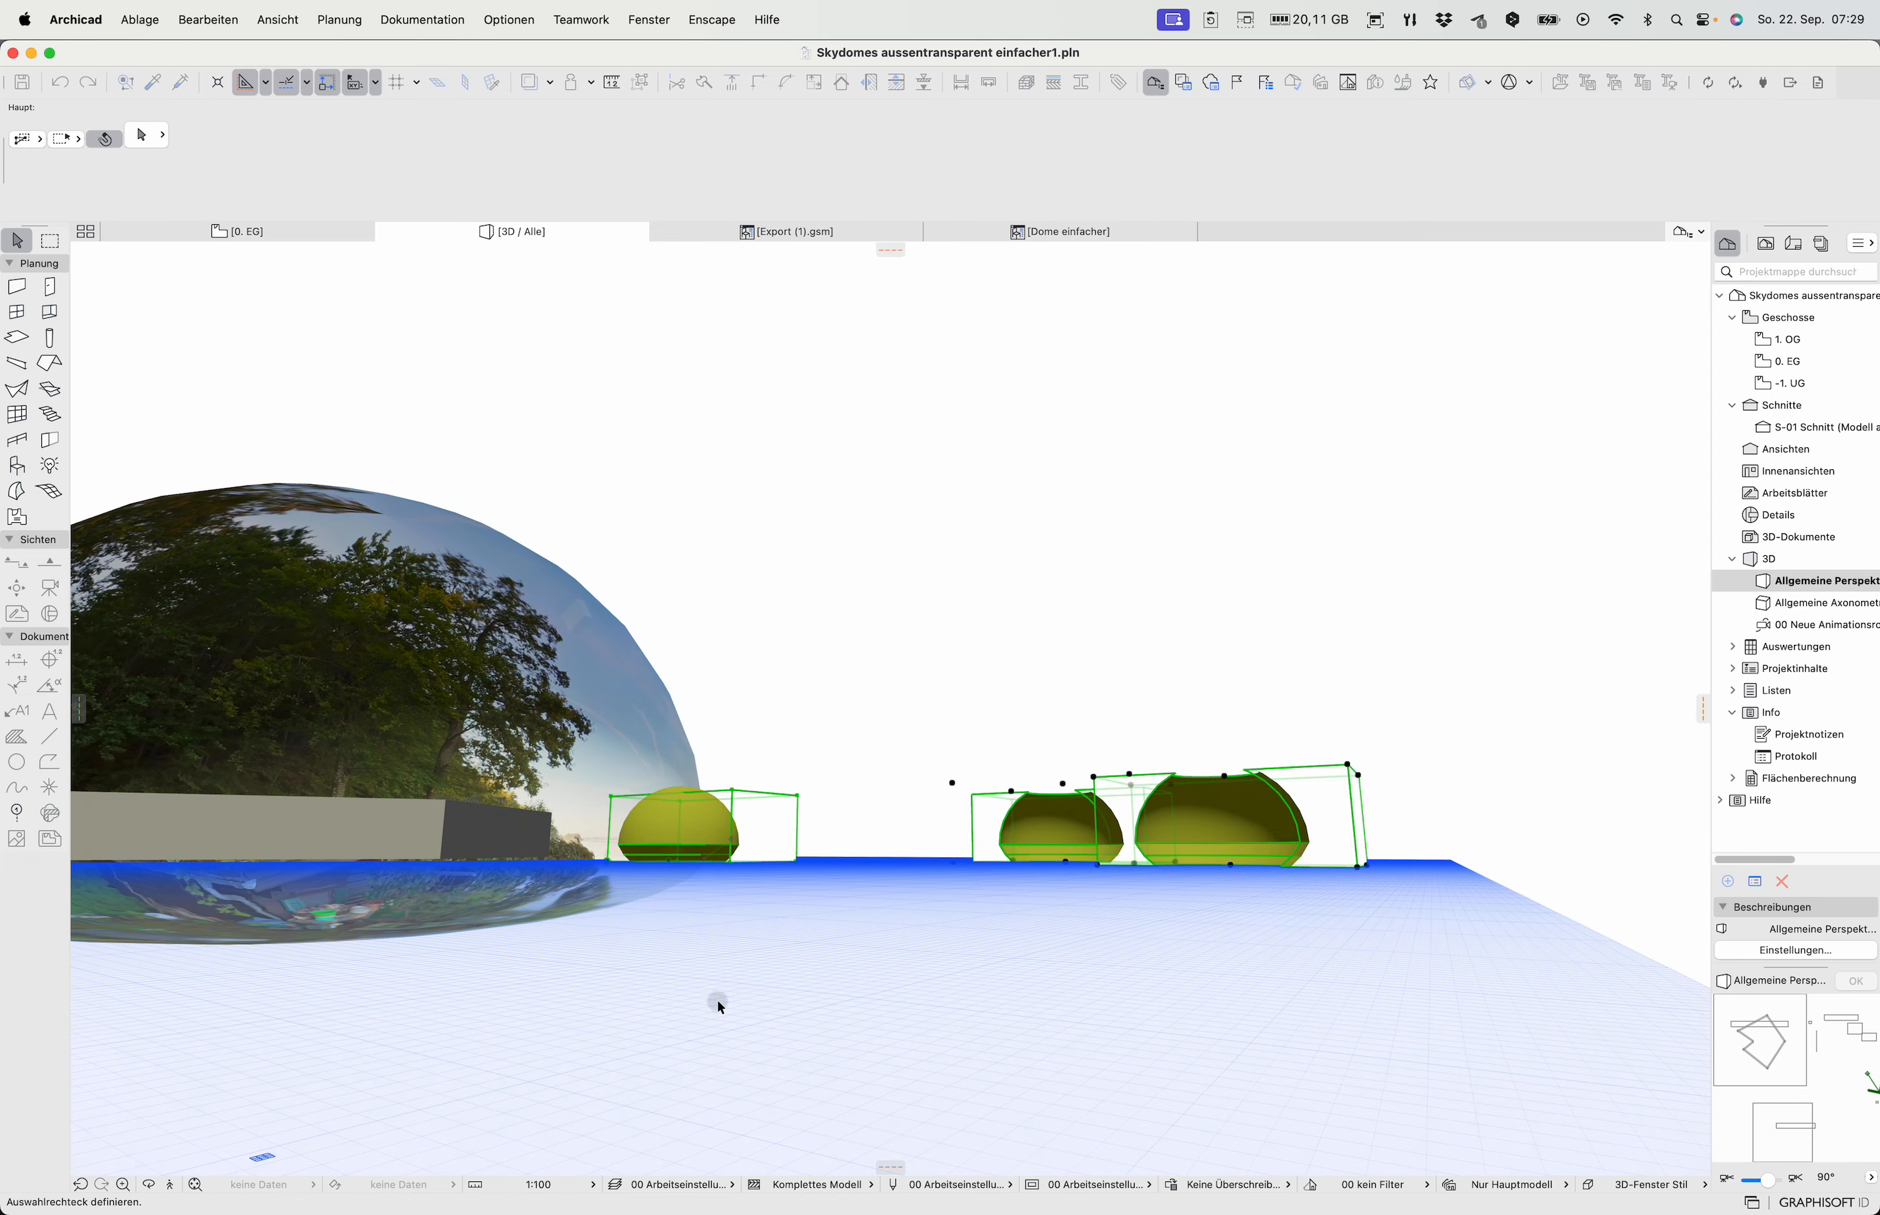
{"action": "key", "text": "F5"}
{"action": "middle_click_drag", "start_coordinate": [1356, 845], "coordinate": [1446, 966], "text": "shift"}
{"action": "left_click", "coordinate": [1019, 999]}
{"action": "left_click_drag", "start_coordinate": [1019, 934], "coordinate": [890, 903]}
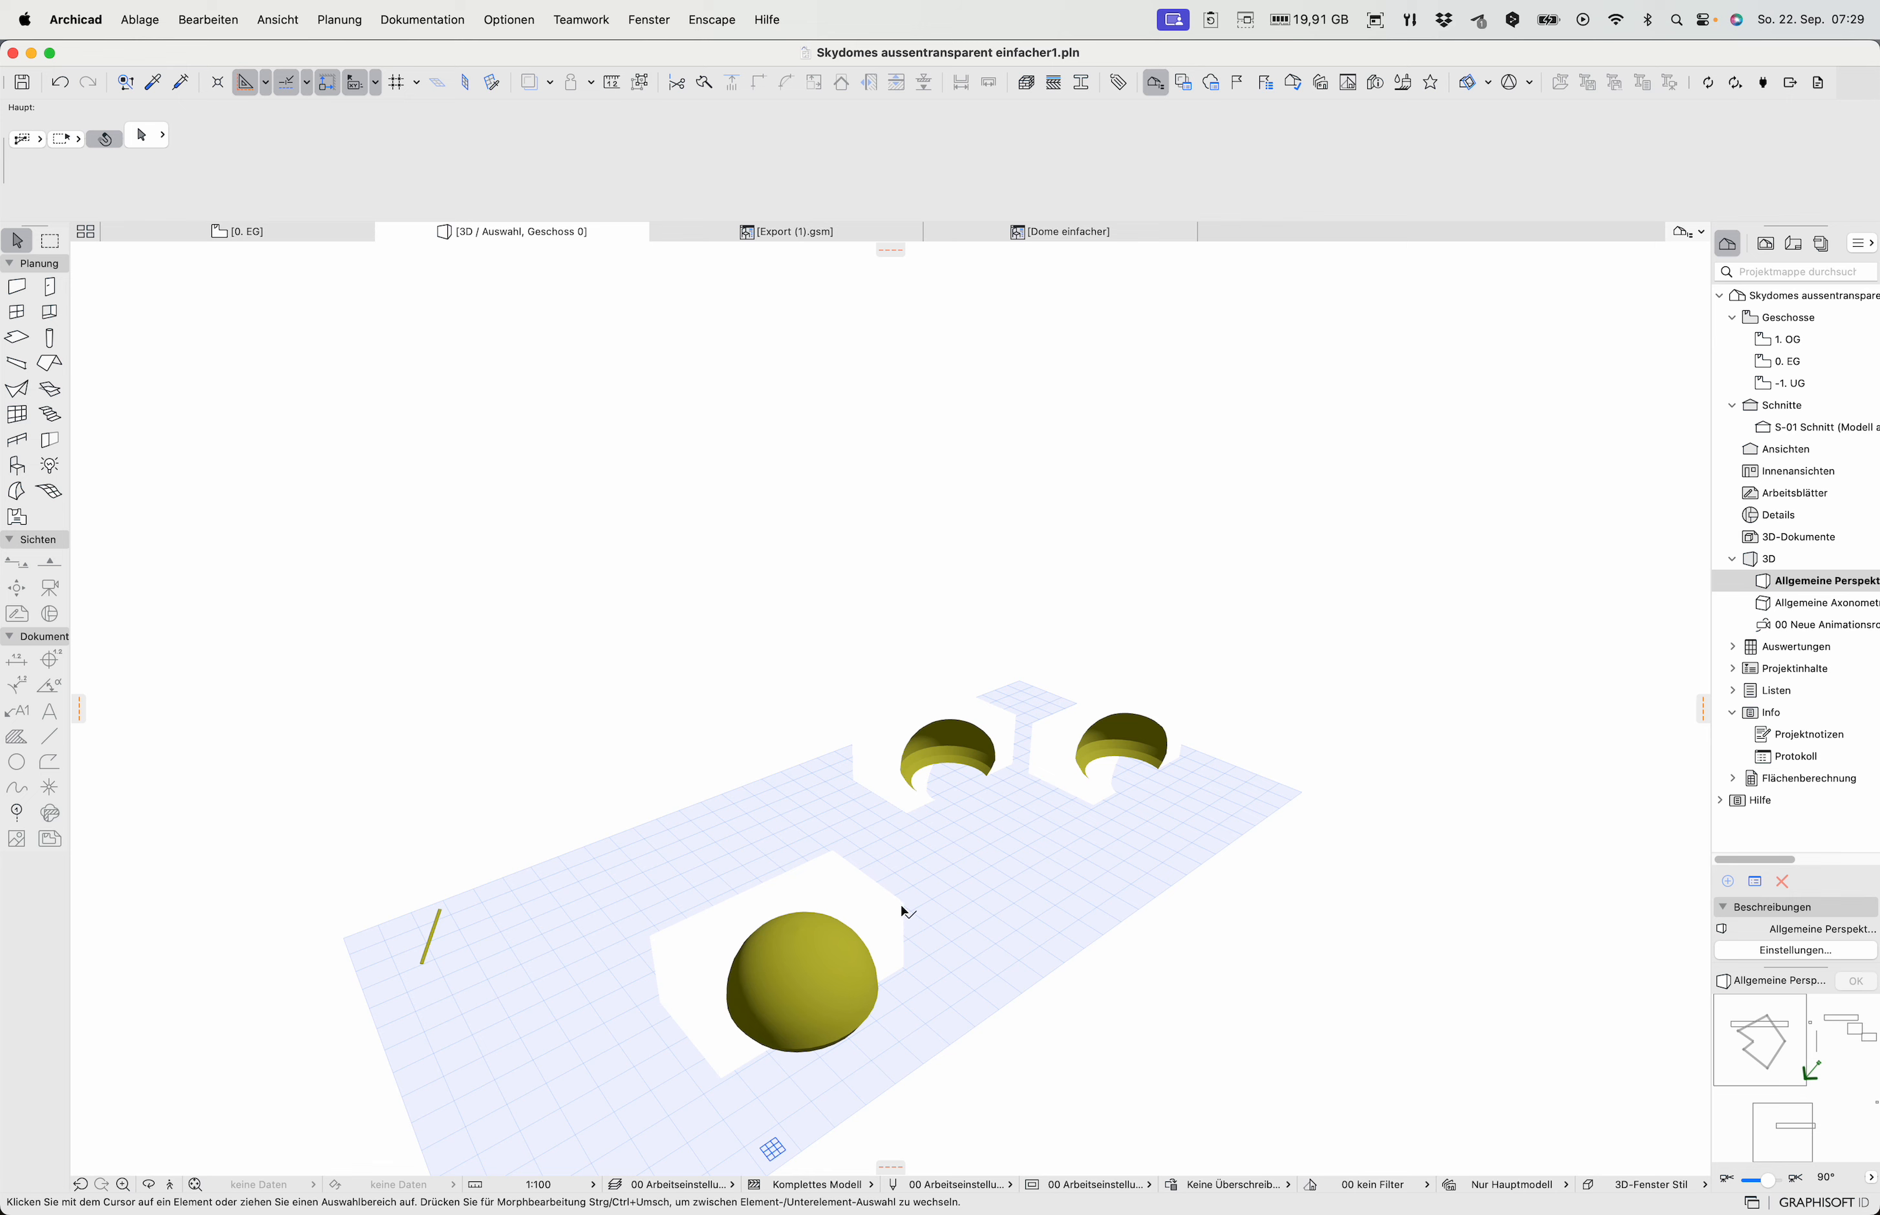
Examine the full yellow dome morph and the box-shaped morph overlapping it
{"action": "left_click", "coordinate": [905, 913]}
{"action": "left_click", "coordinate": [867, 1023]}
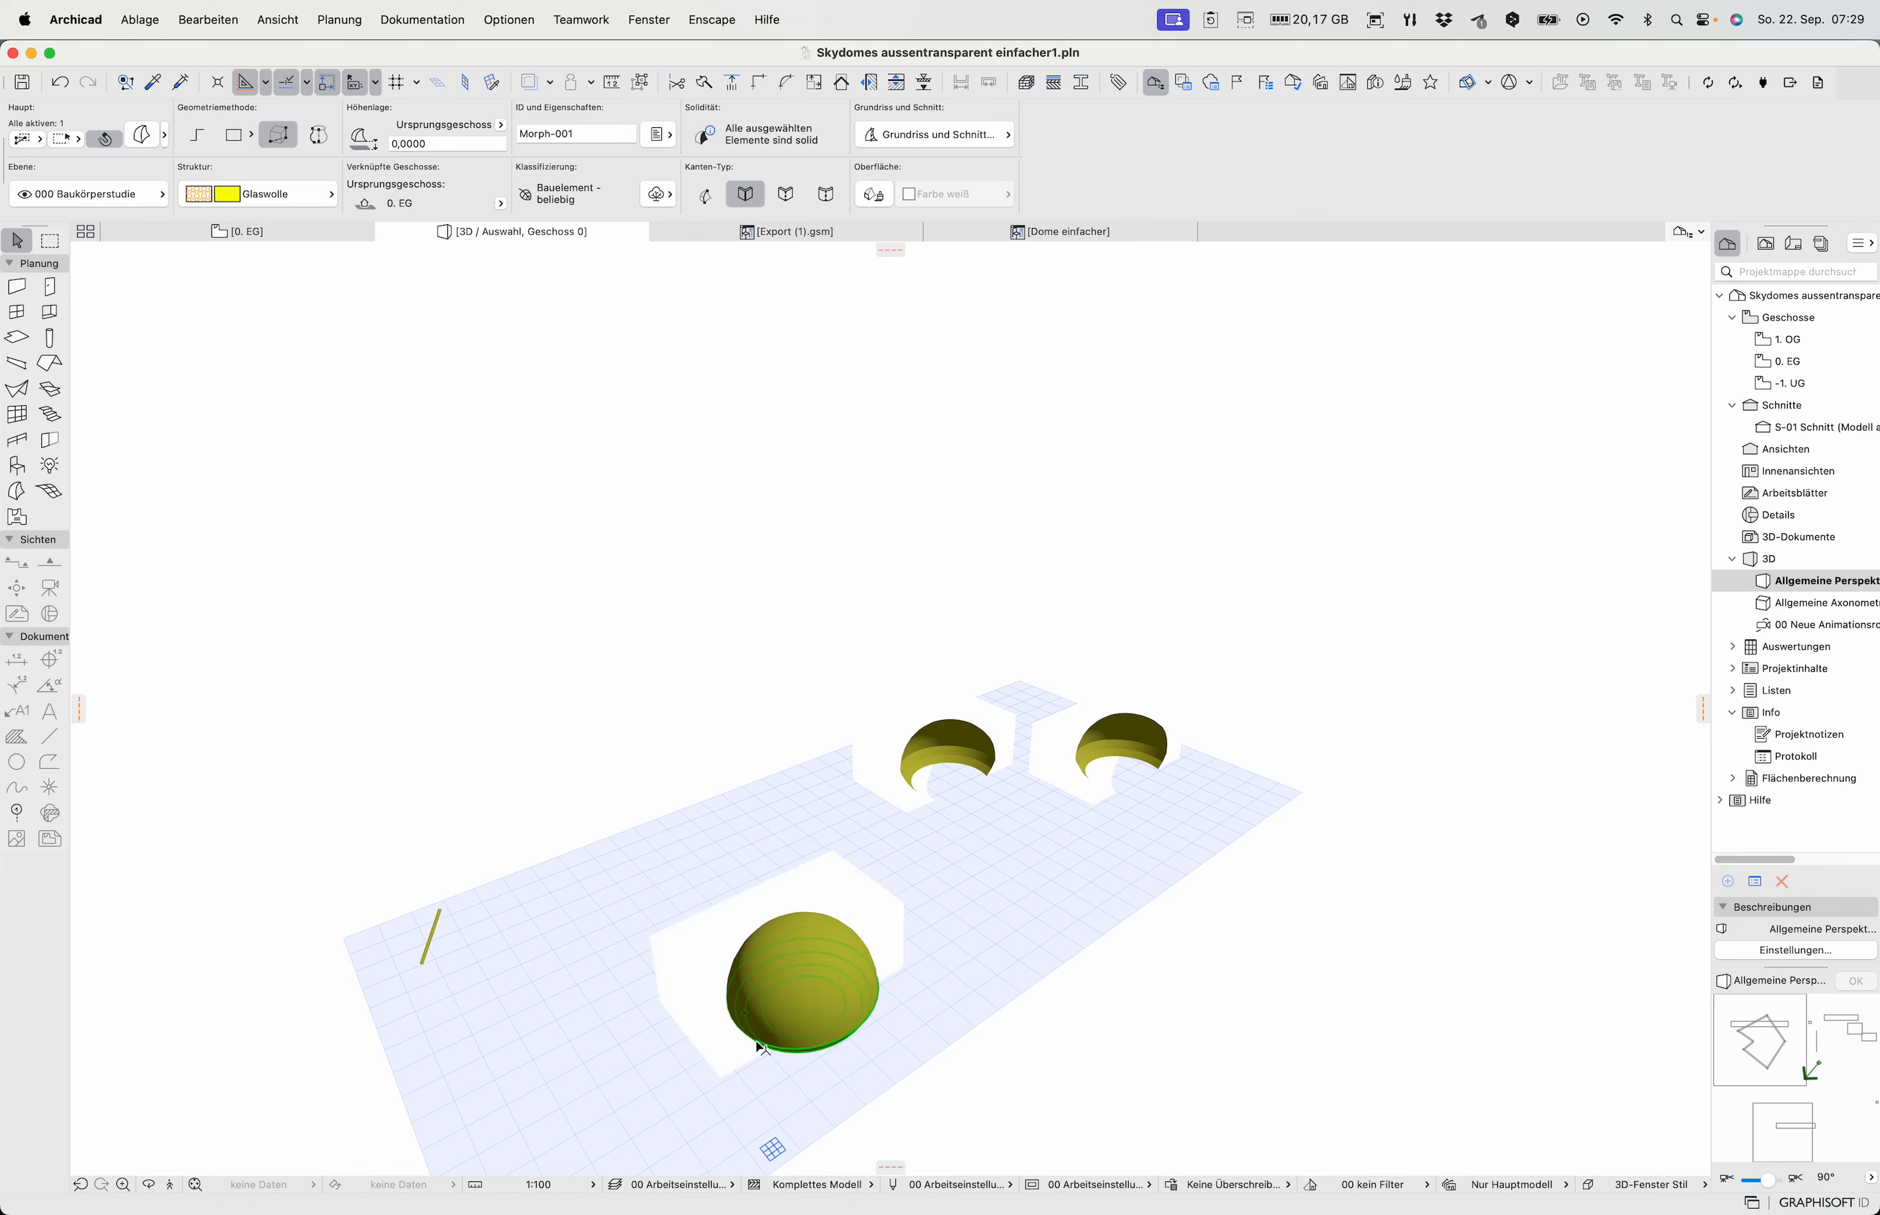
{"action": "left_click", "coordinate": [920, 941]}
{"action": "middle_click_drag", "start_coordinate": [751, 906], "coordinate": [752, 1007], "text": "shift"}
{"action": "scroll", "coordinate": [948, 870], "scroll_direction": "up", "scroll_amount": 5}
{"action": "middle_click_drag", "start_coordinate": [948, 867], "coordinate": [1318, 715], "text": "shift"}
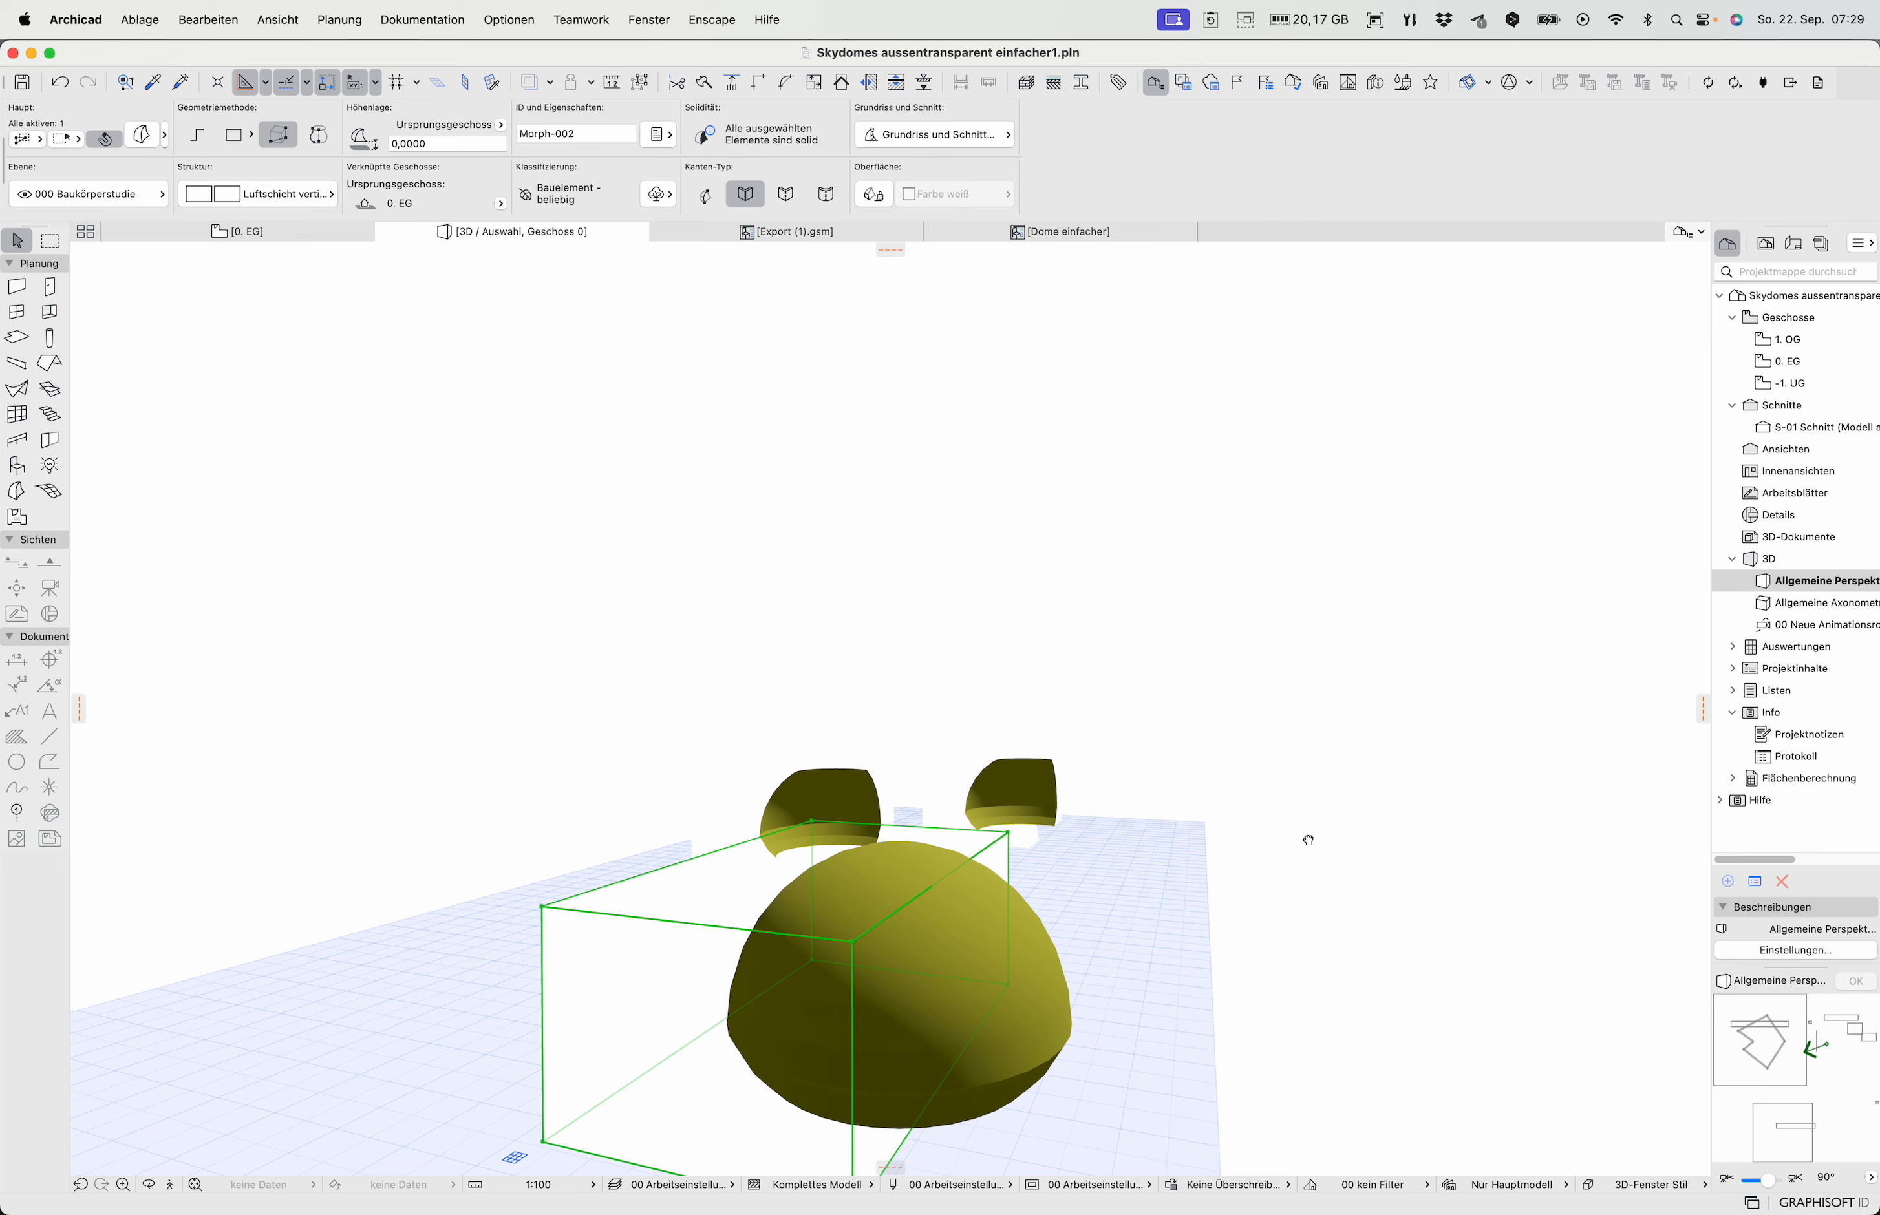
Try a Boolean subtraction of the box-shaped morph from the full yellow dome morph, and undo it
{"action": "left_click", "coordinate": [1050, 1013]}
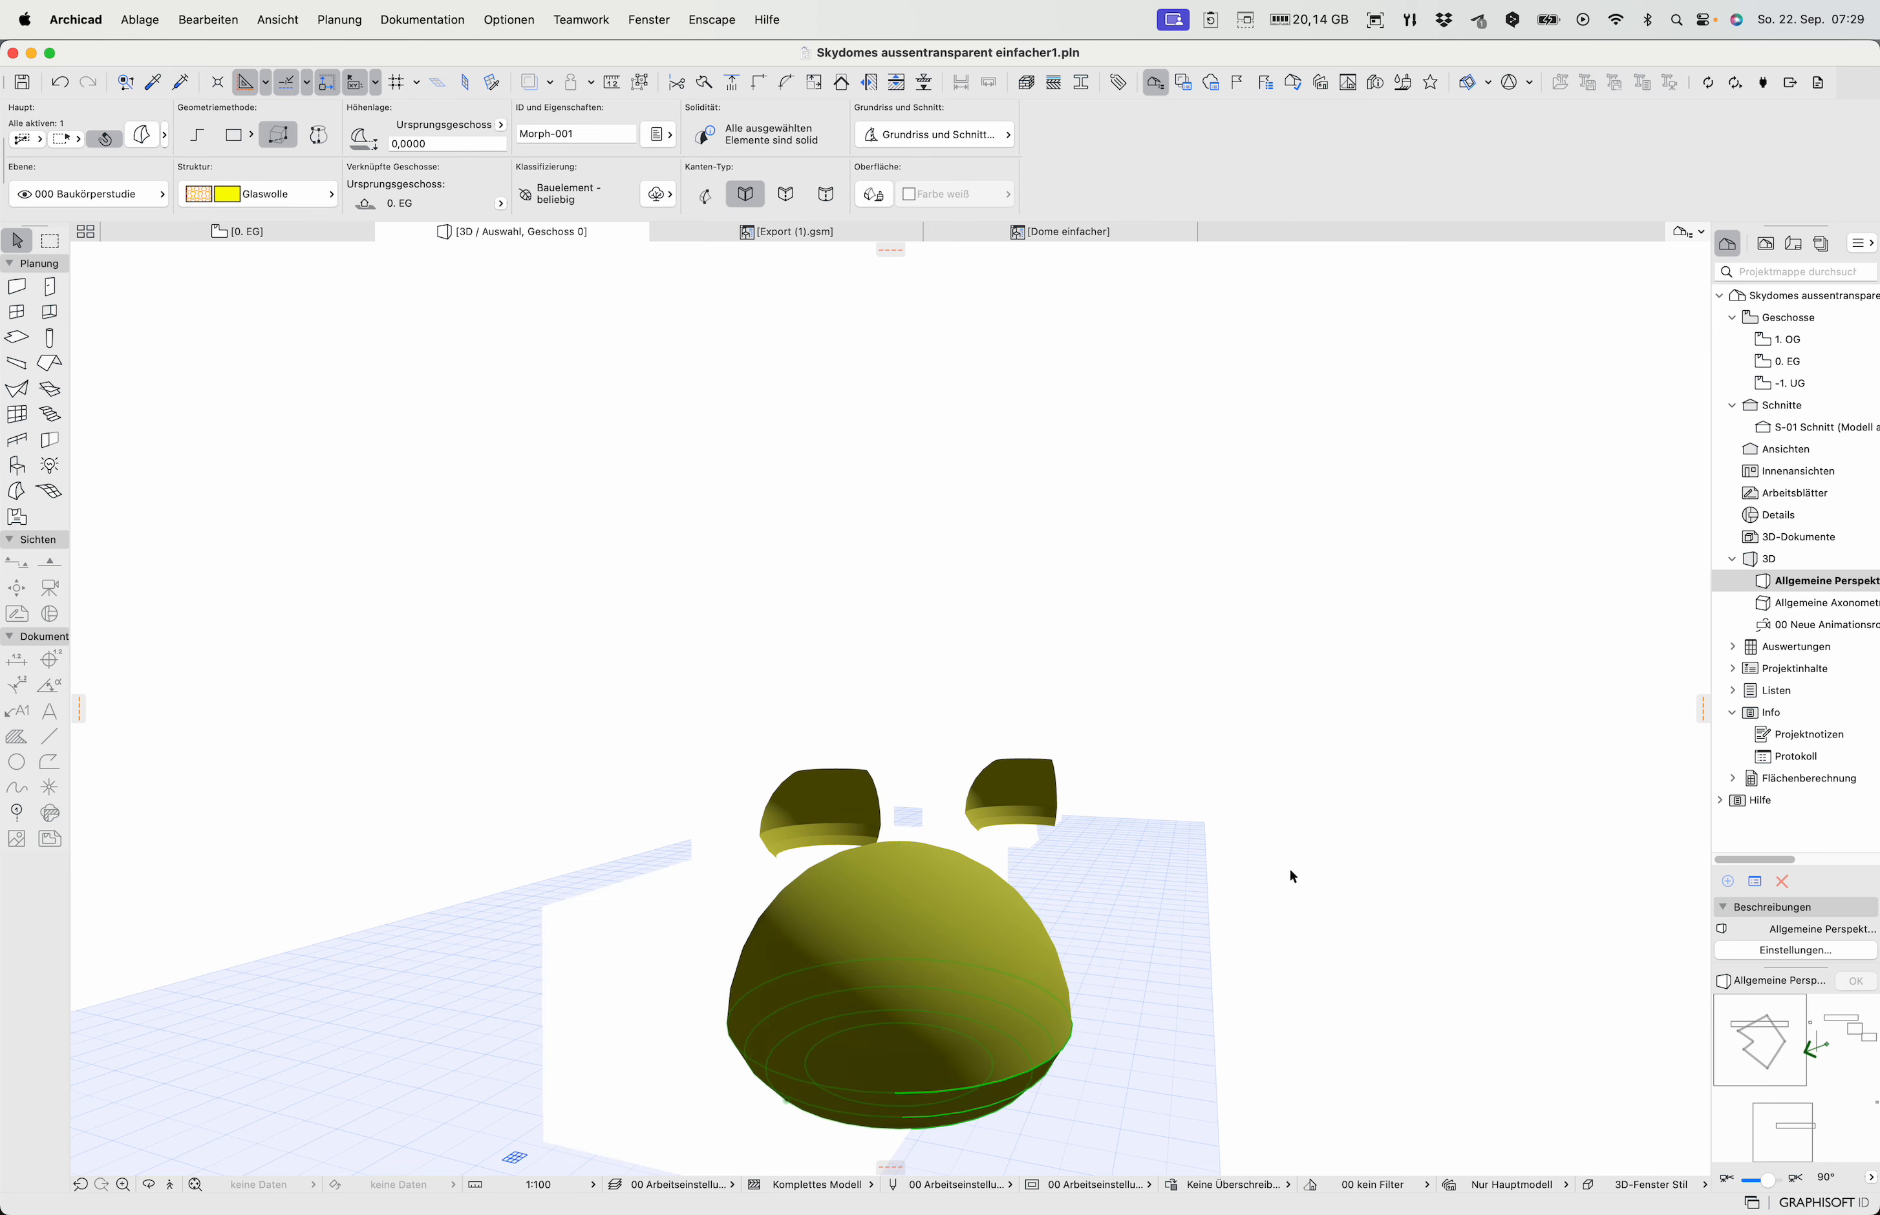
{"action": "middle_click_drag", "start_coordinate": [1300, 824], "coordinate": [979, 967], "text": "shift"}
{"action": "middle_click_drag", "start_coordinate": [1236, 789], "coordinate": [982, 914]}
{"action": "middle_click_drag", "start_coordinate": [707, 1019], "coordinate": [851, 781]}
{"action": "left_click", "coordinate": [852, 781]}
{"action": "left_click", "coordinate": [937, 830]}
{"action": "left_click", "coordinate": [725, 885]}
{"action": "right_click", "coordinate": [1106, 757]}
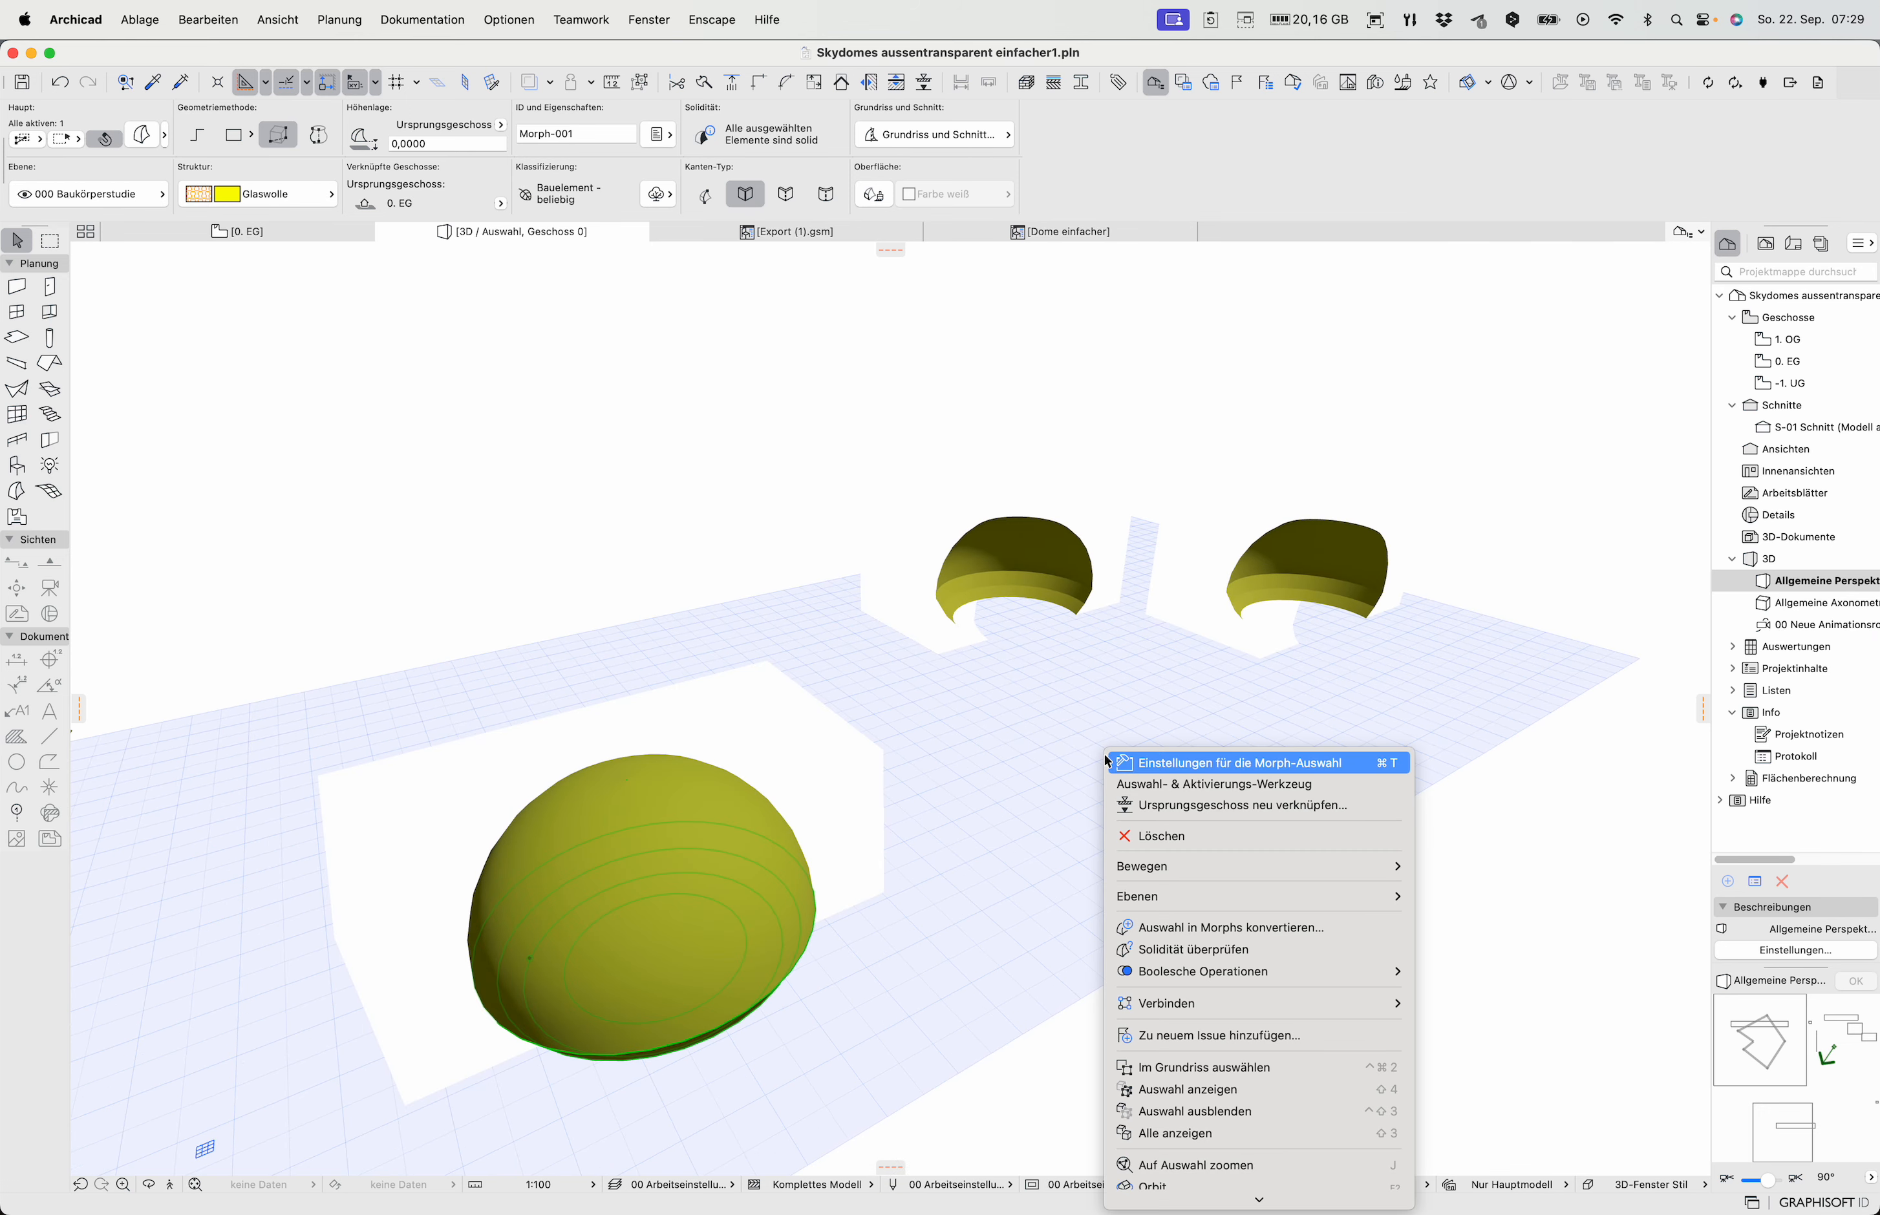
{"action": "mouse_move", "coordinate": [1244, 971]}
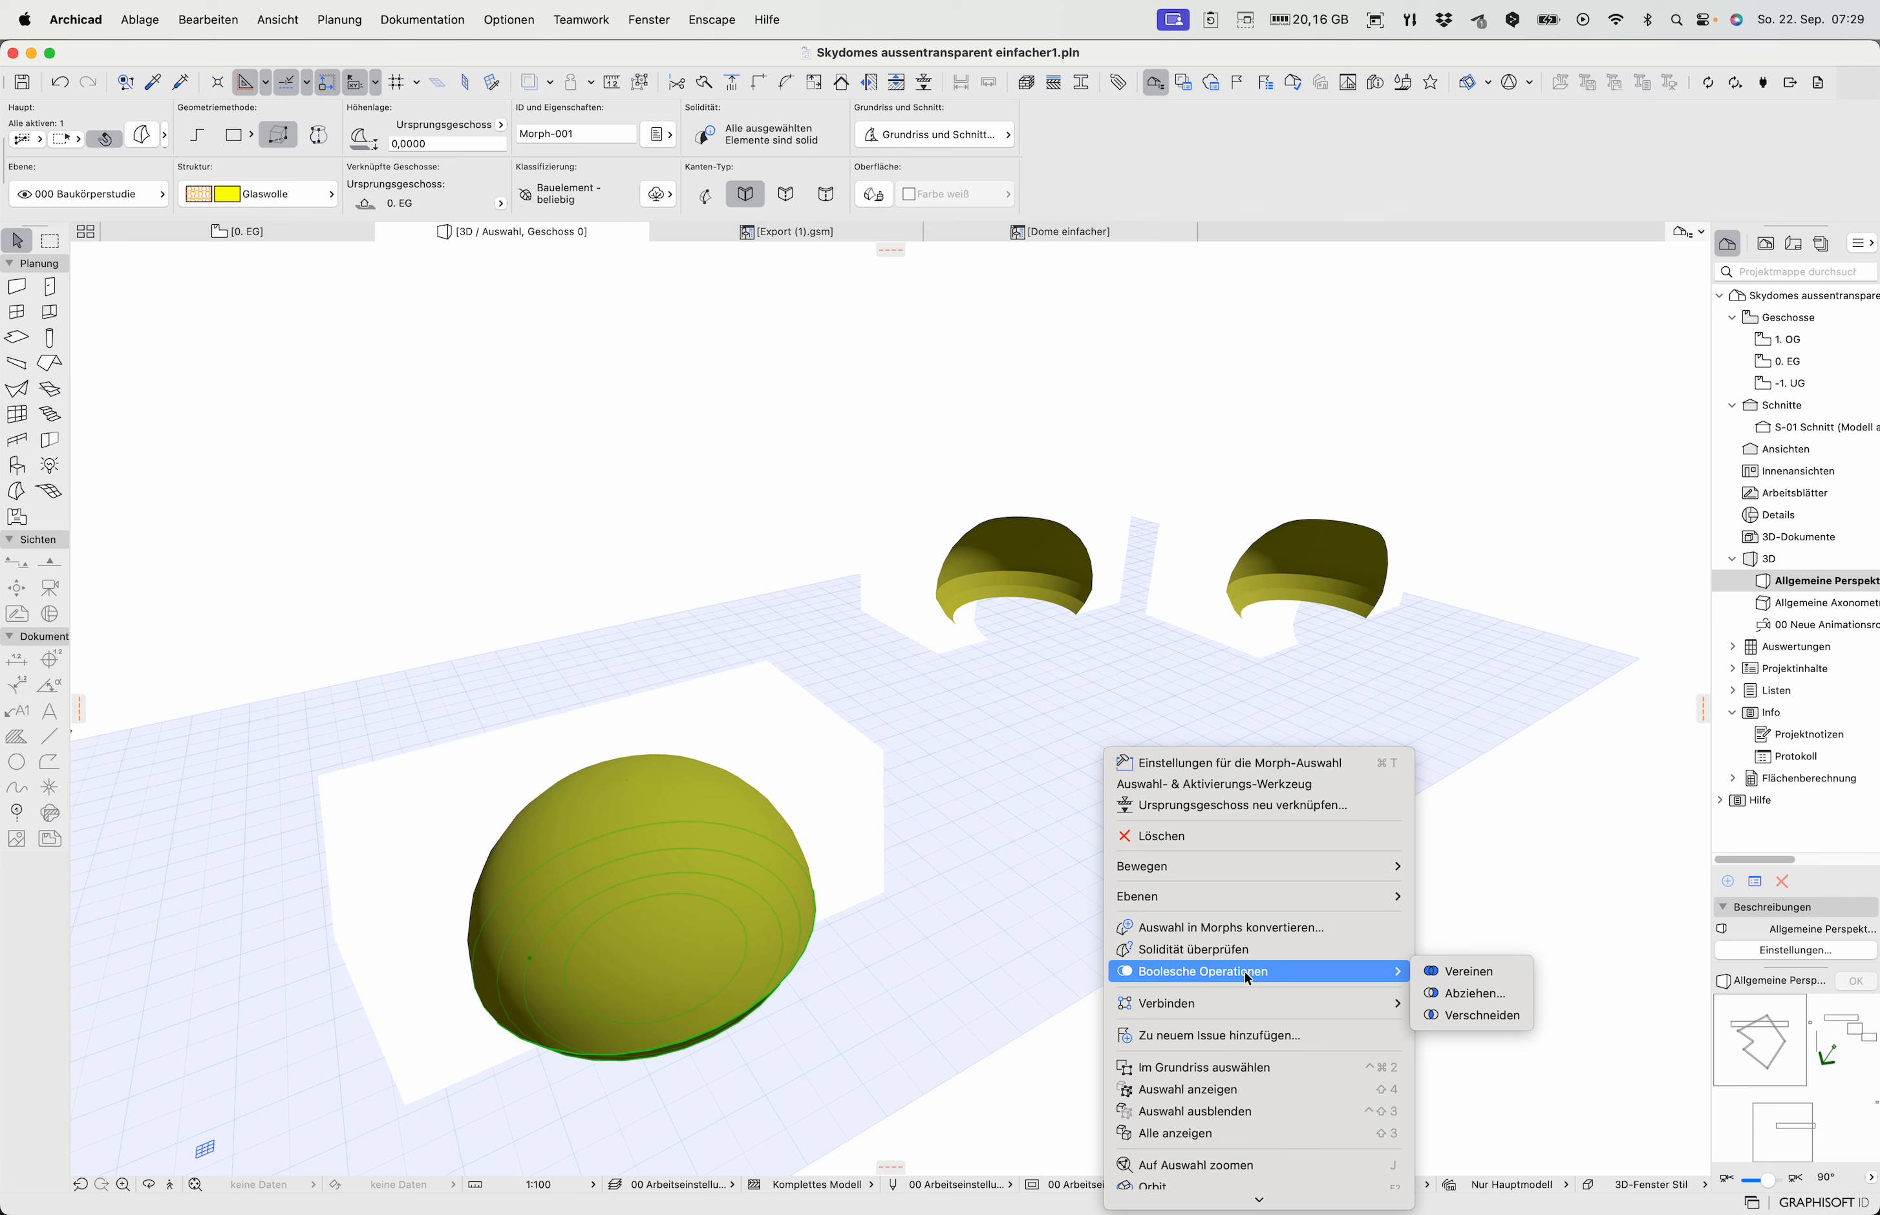
{"action": "left_click", "coordinate": [1470, 994]}
{"action": "left_click", "coordinate": [869, 798]}
{"action": "middle_click_drag", "start_coordinate": [907, 825], "coordinate": [801, 847], "text": "shift"}
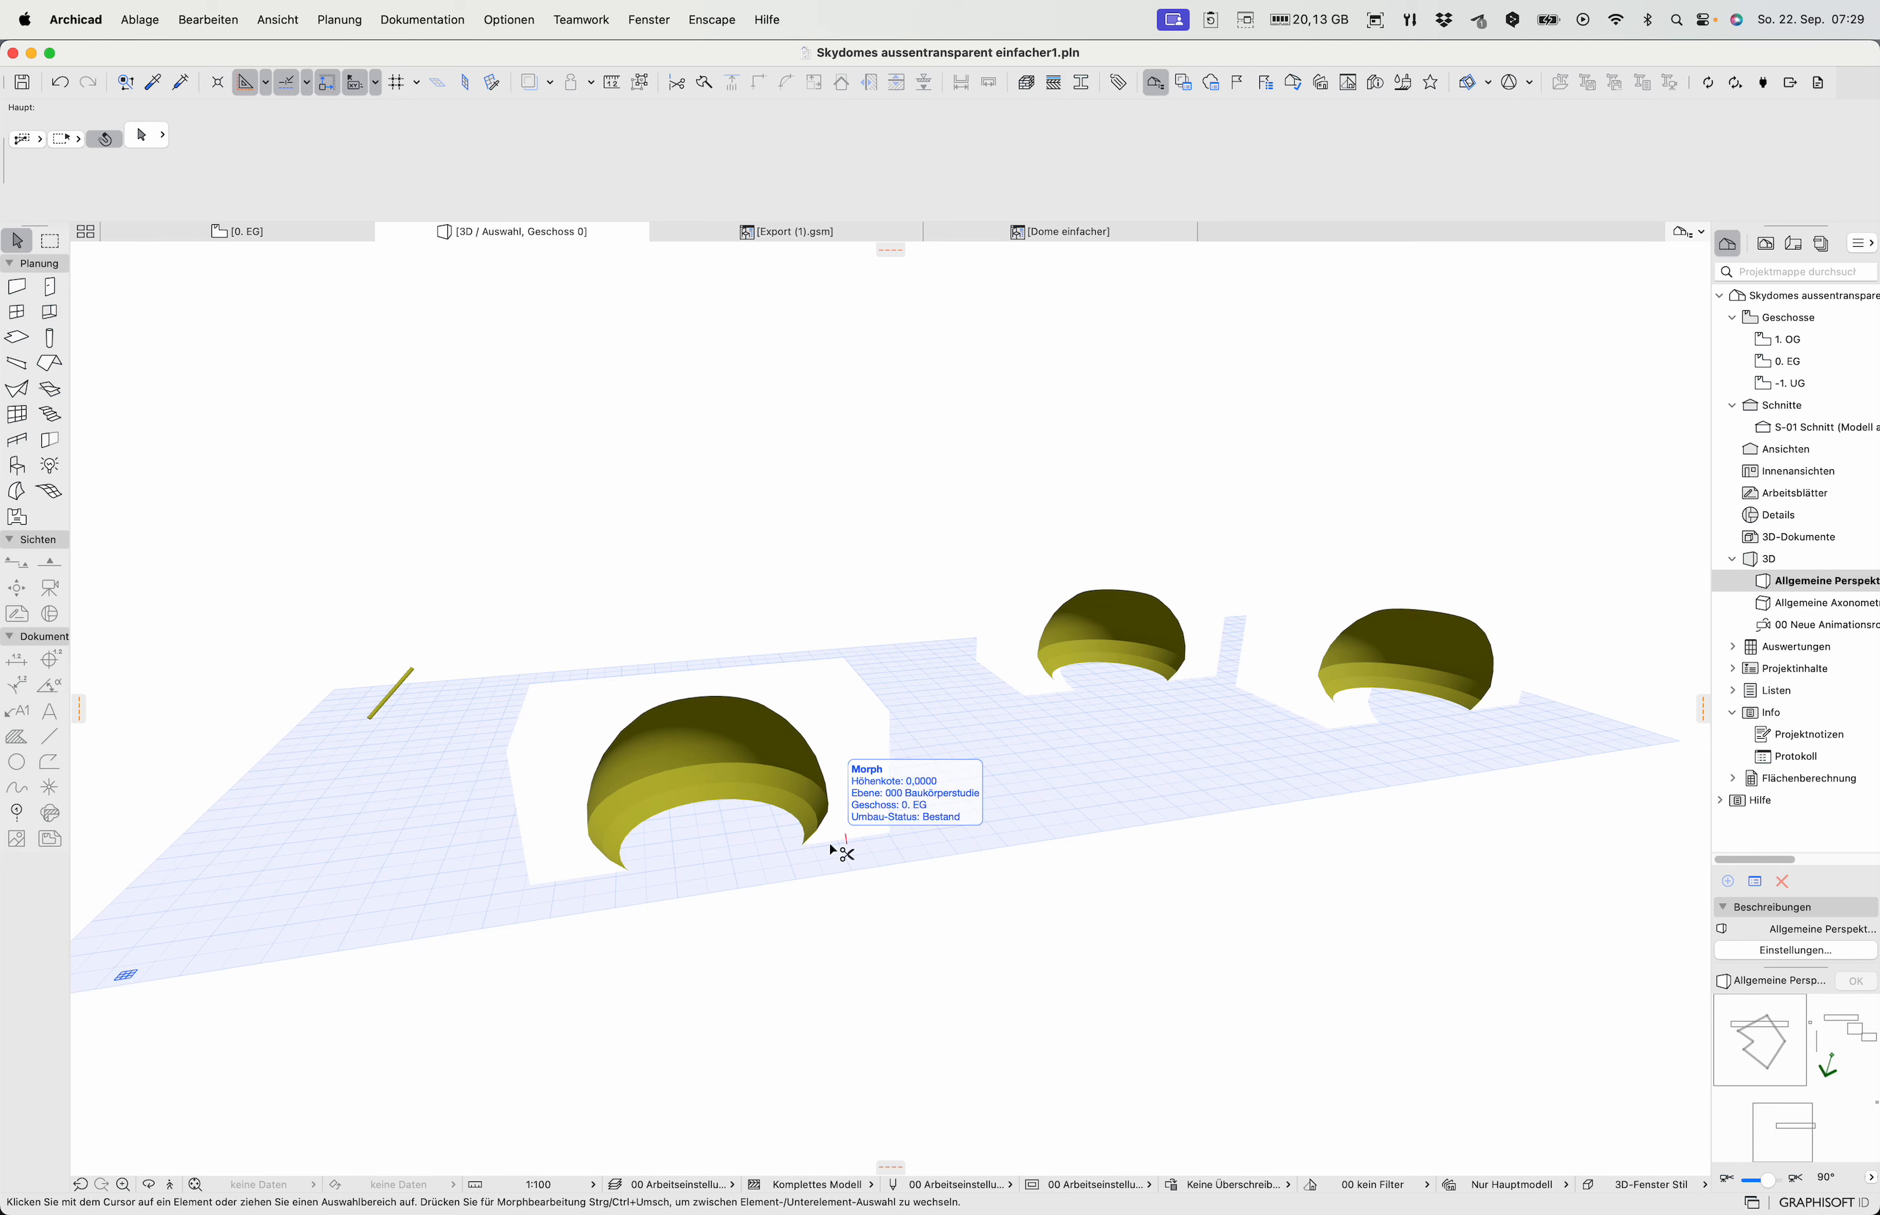
{"action": "key", "text": "super+z"}
{"action": "key", "text": "Escape"}
{"action": "left_click", "coordinate": [1012, 628]}
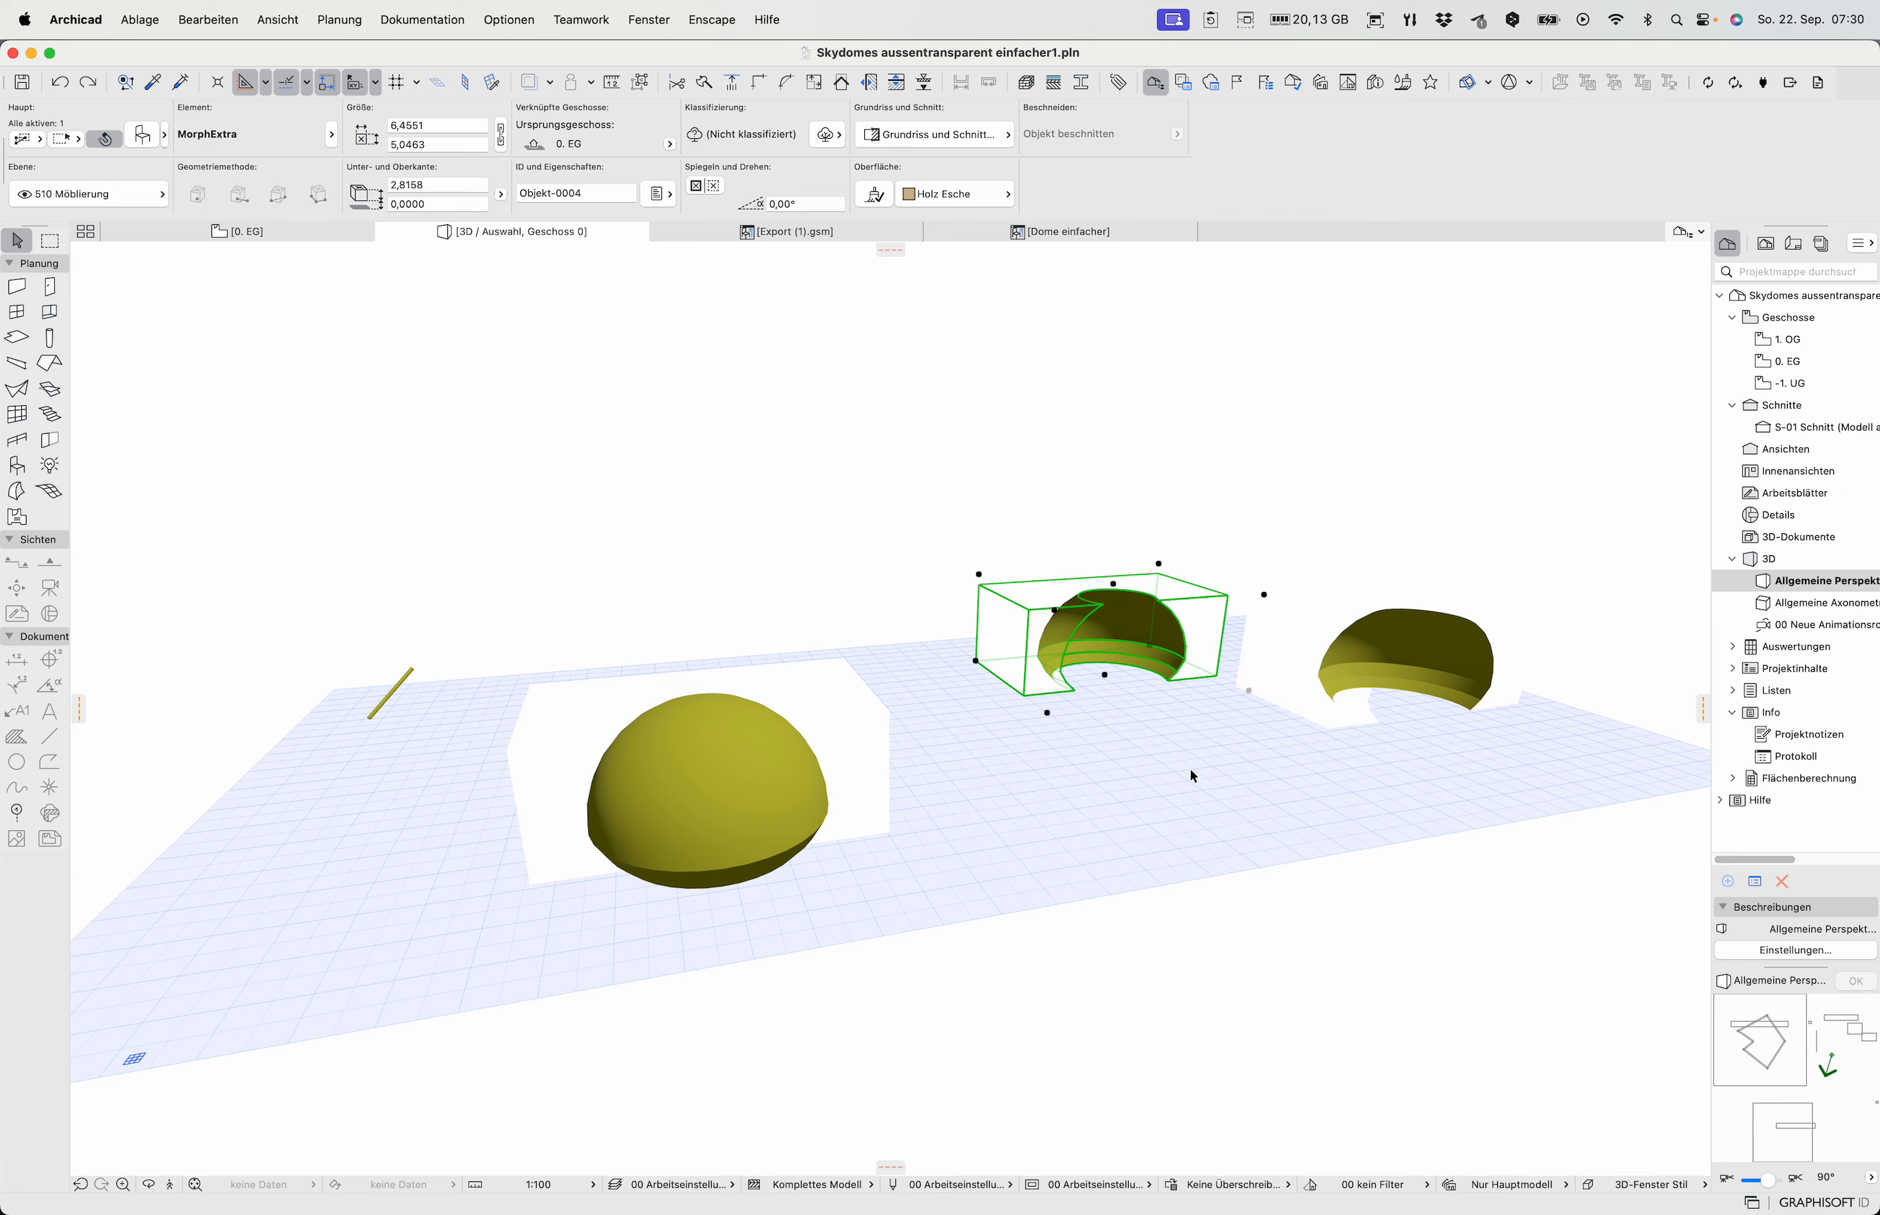
{"action": "left_click", "coordinate": [134, 22]}
{"action": "mouse_move", "coordinate": [198, 274]}
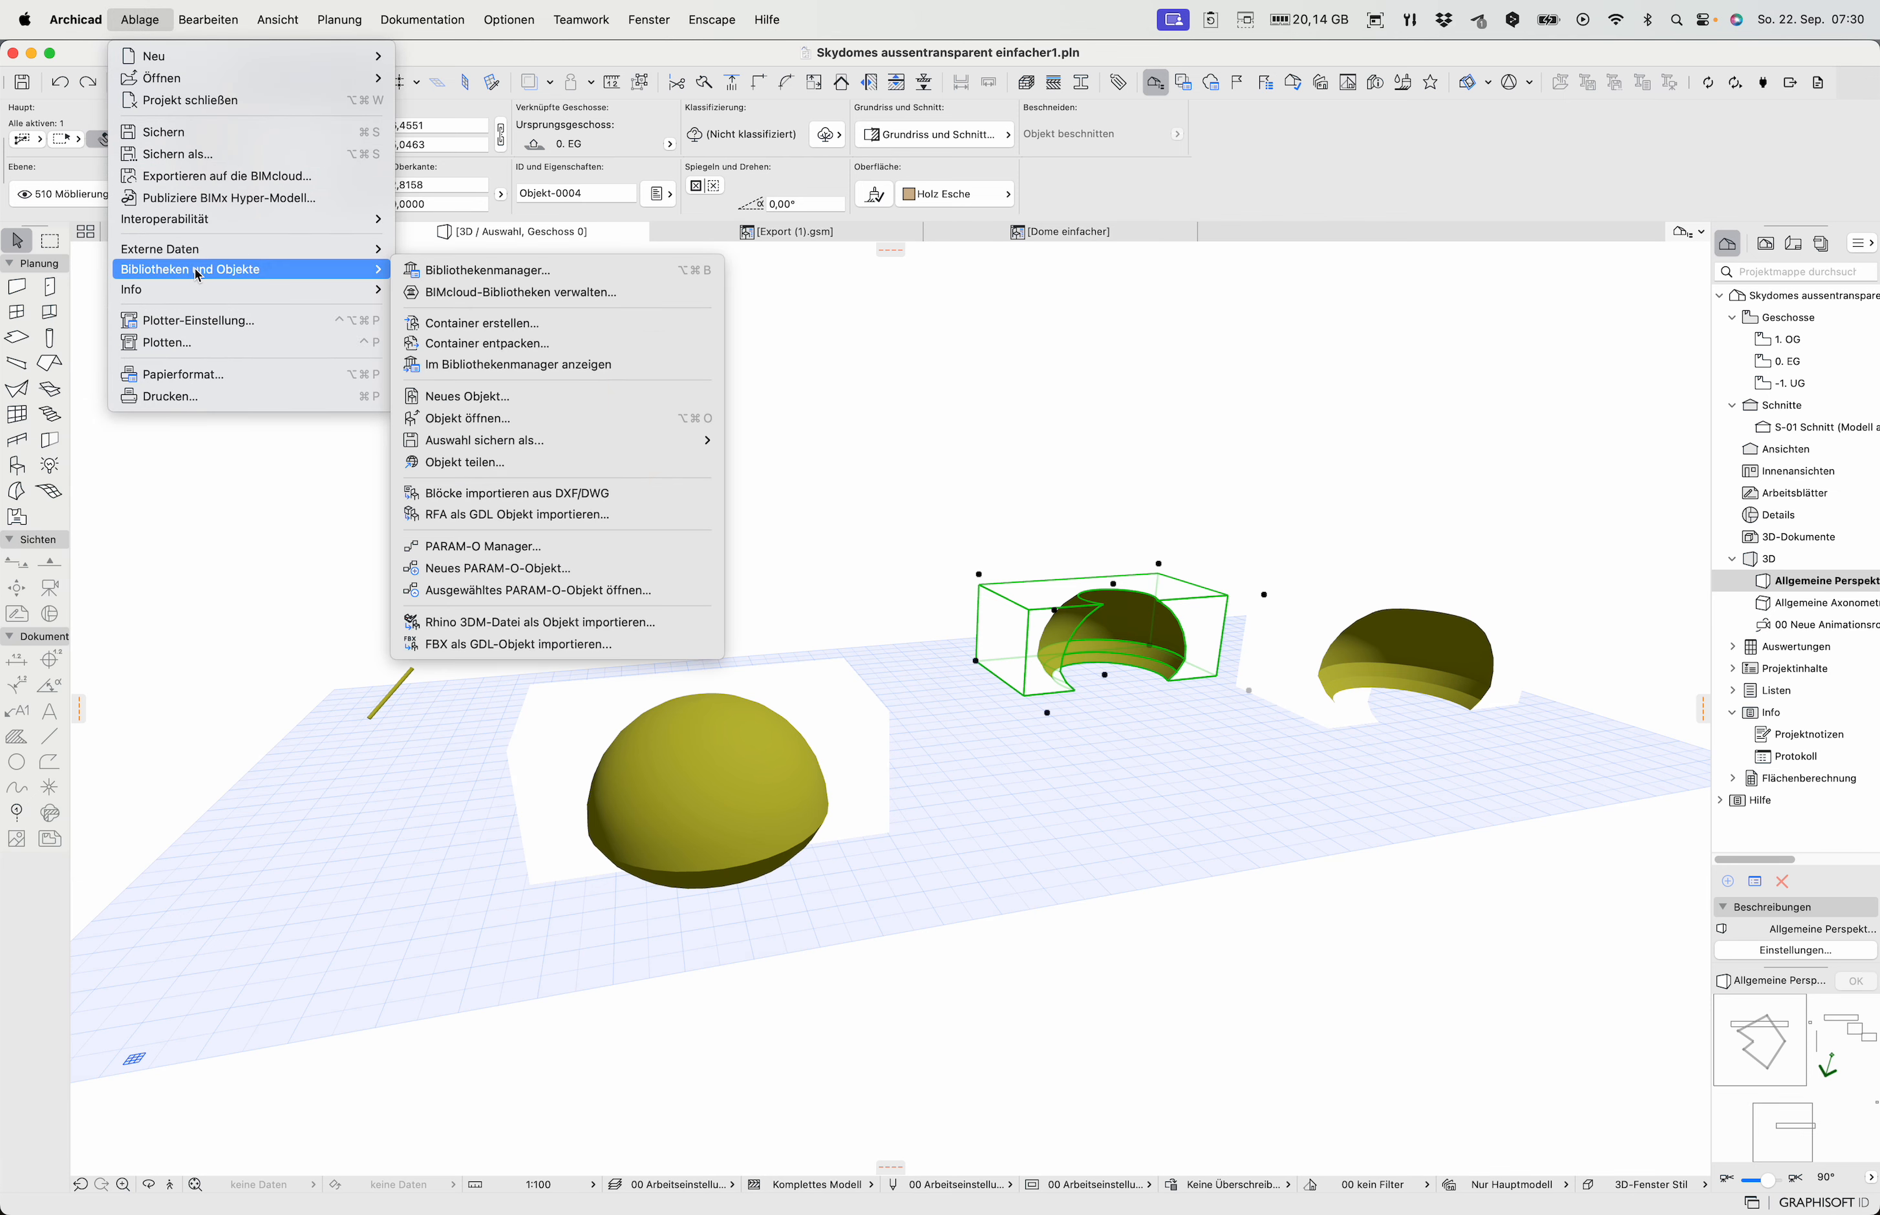
{"action": "mouse_move", "coordinate": [537, 448]}
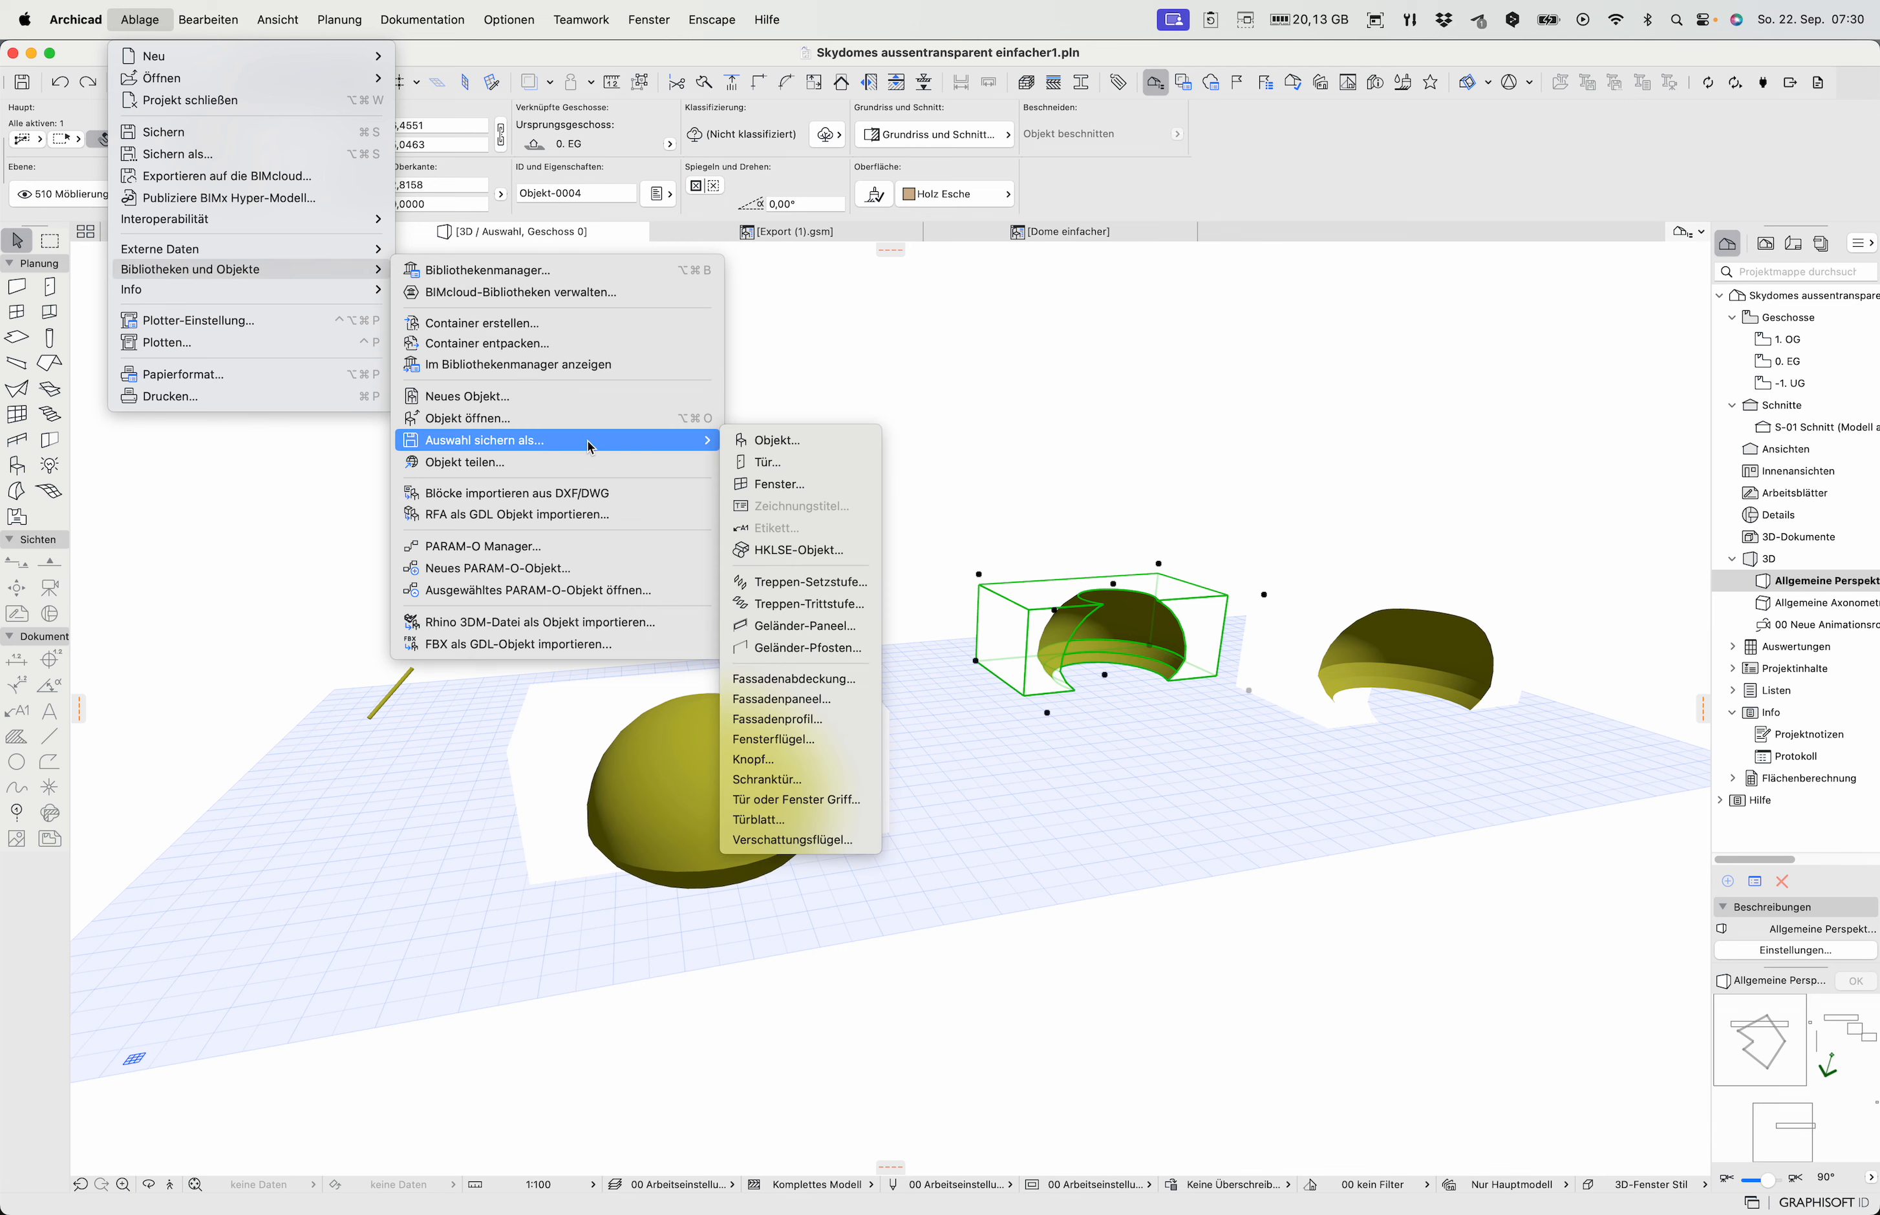
{"action": "left_click", "coordinate": [792, 439]}
{"action": "left_click", "coordinate": [1005, 510]}
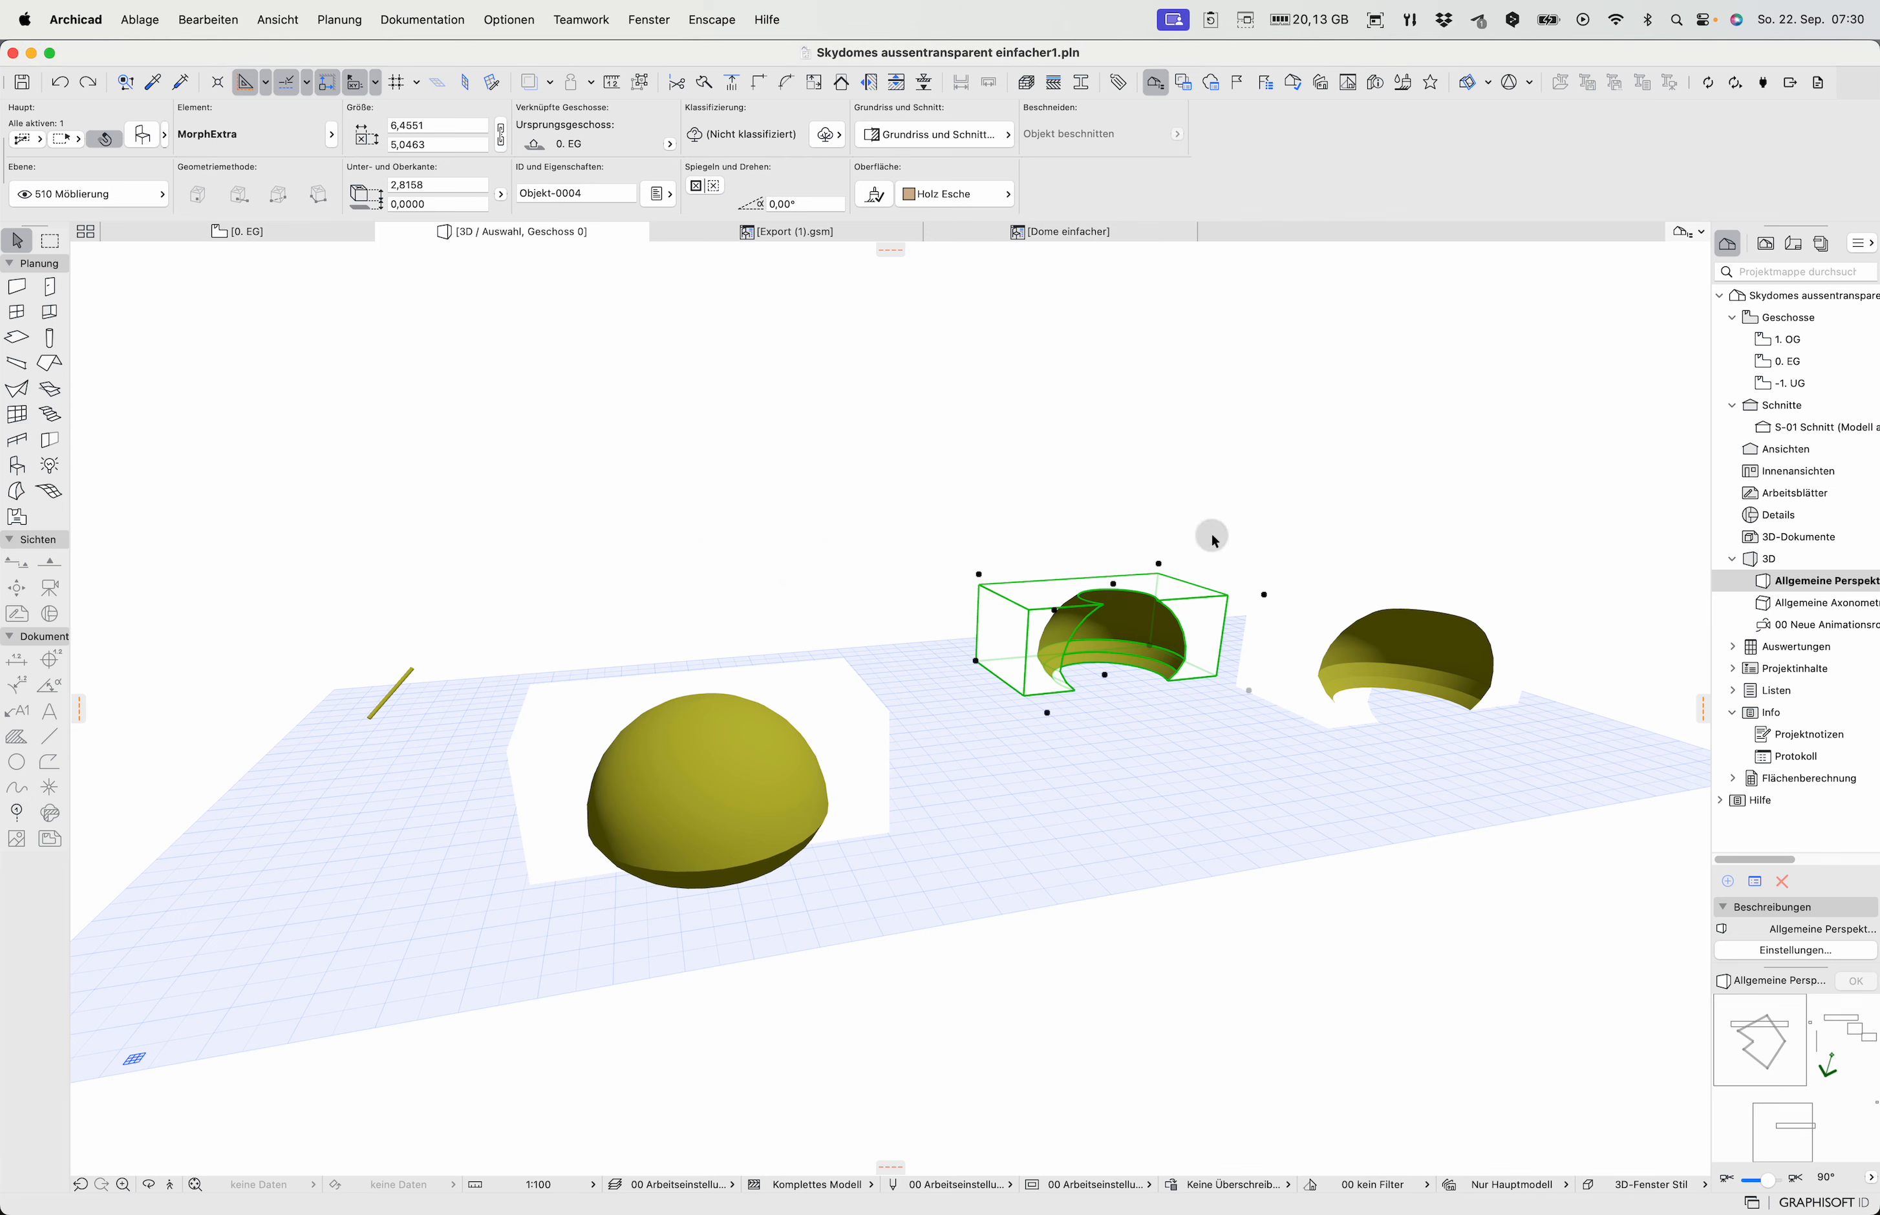
Examine the Morphtest object beside the MorphExtra object, and clear the selection
{"action": "left_click", "coordinate": [1340, 647]}
{"action": "middle_click_drag", "start_coordinate": [1642, 683], "coordinate": [1068, 690], "text": "shift"}
{"action": "scroll", "coordinate": [870, 962], "scroll_direction": "up", "scroll_amount": 5}
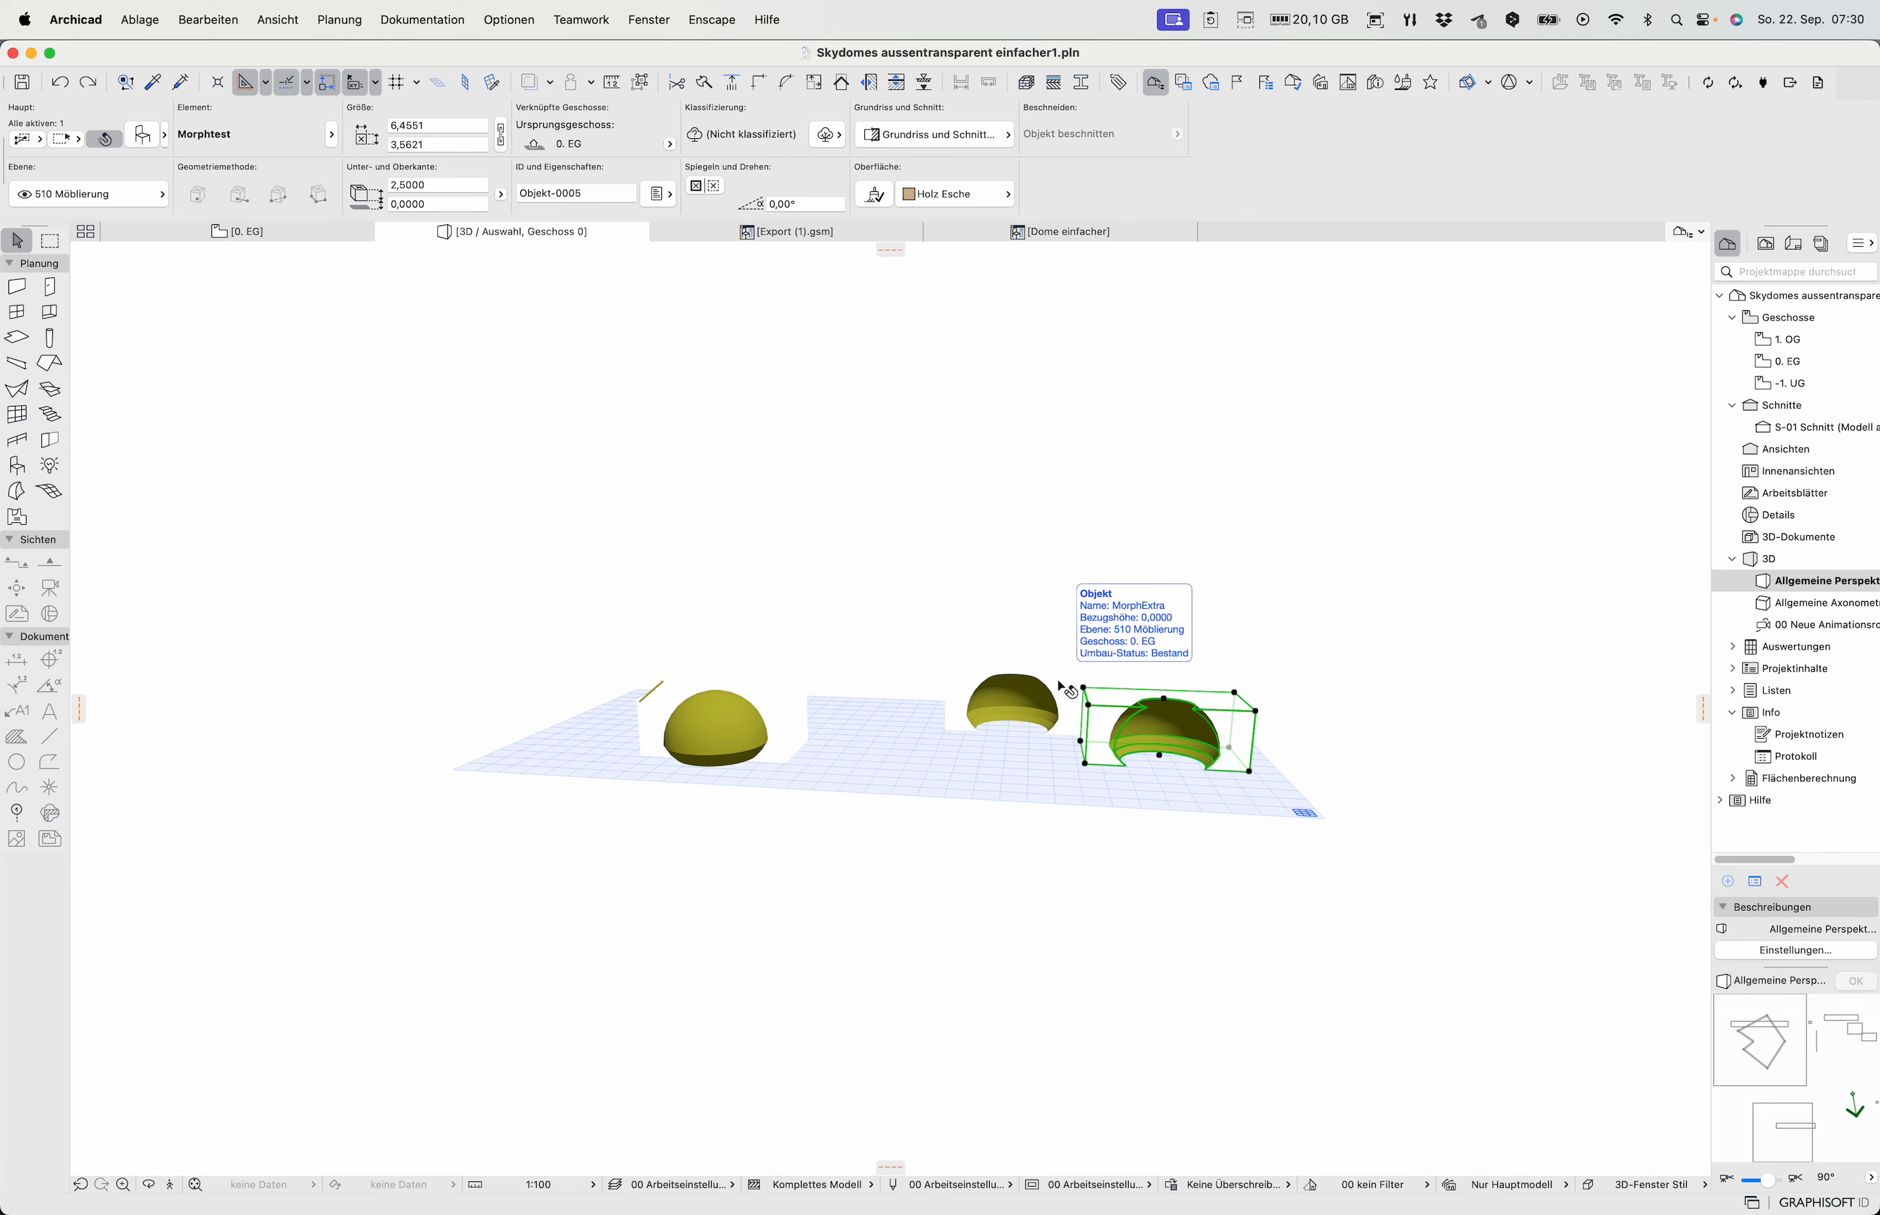
{"action": "left_click", "coordinate": [1057, 686]}
{"action": "left_click", "coordinate": [1039, 583]}
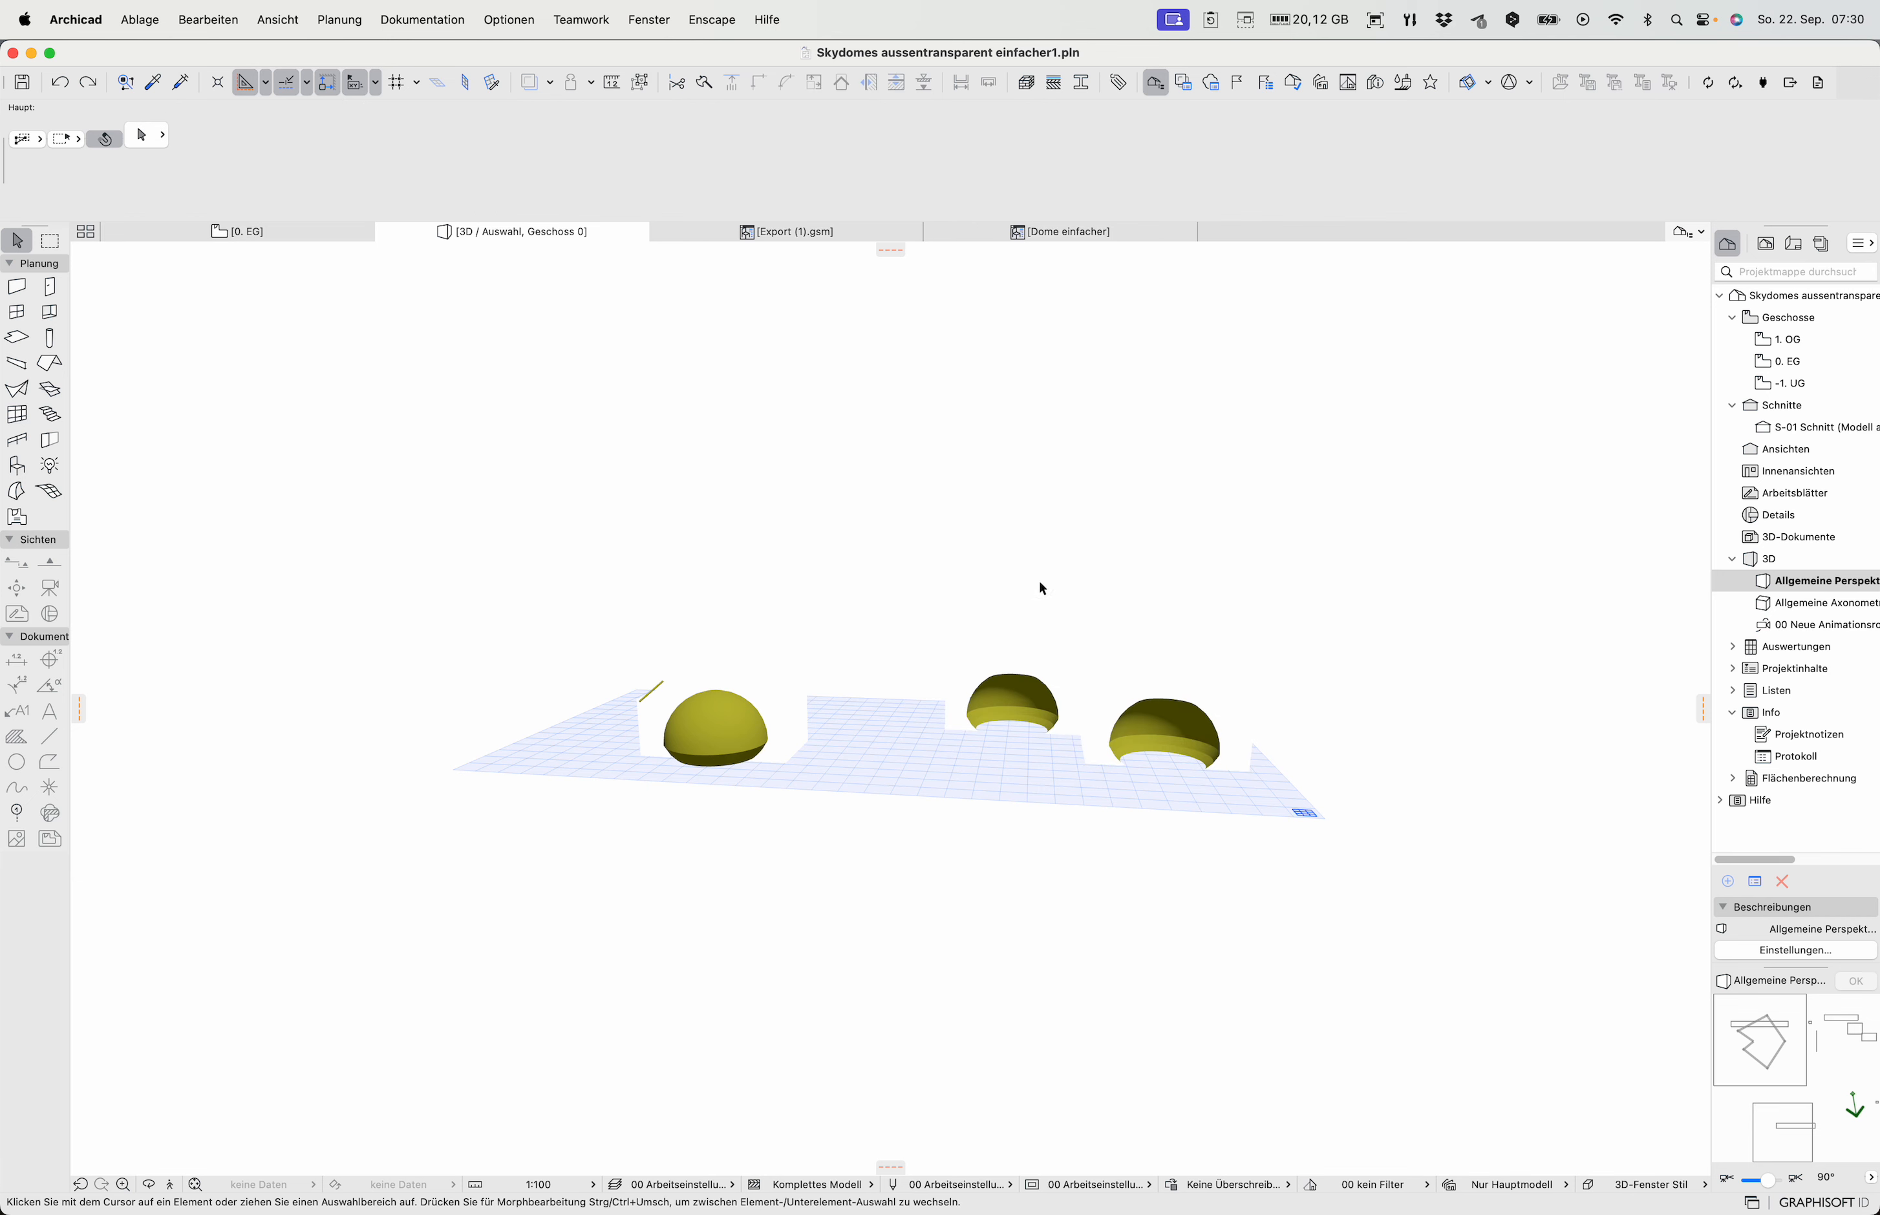
Show all elements in the 3D view again, including the large photo dome
{"action": "key", "text": "F5"}
{"action": "scroll", "coordinate": [726, 581], "scroll_direction": "down", "scroll_amount": 3}
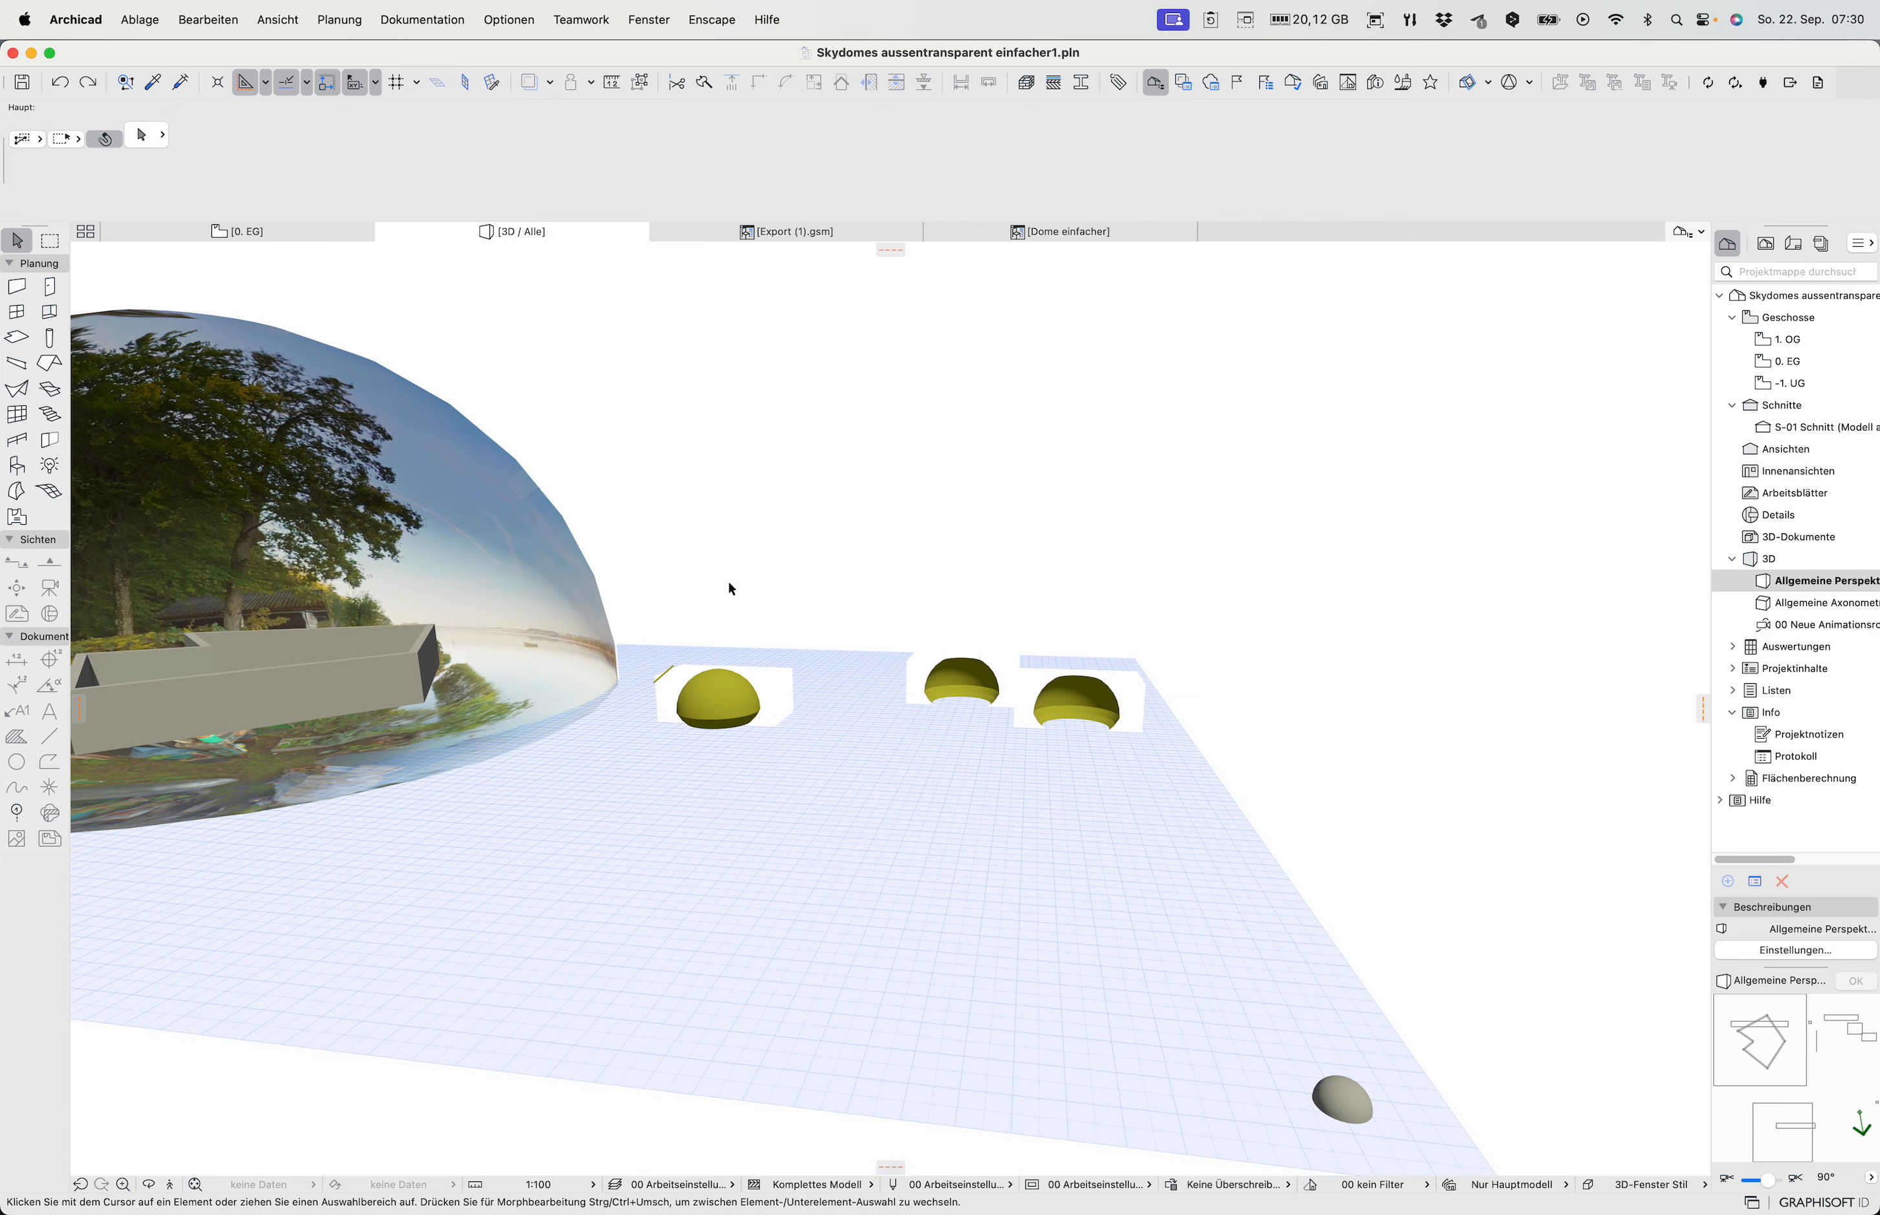
{"action": "middle_click_drag", "start_coordinate": [673, 588], "coordinate": [1164, 605]}
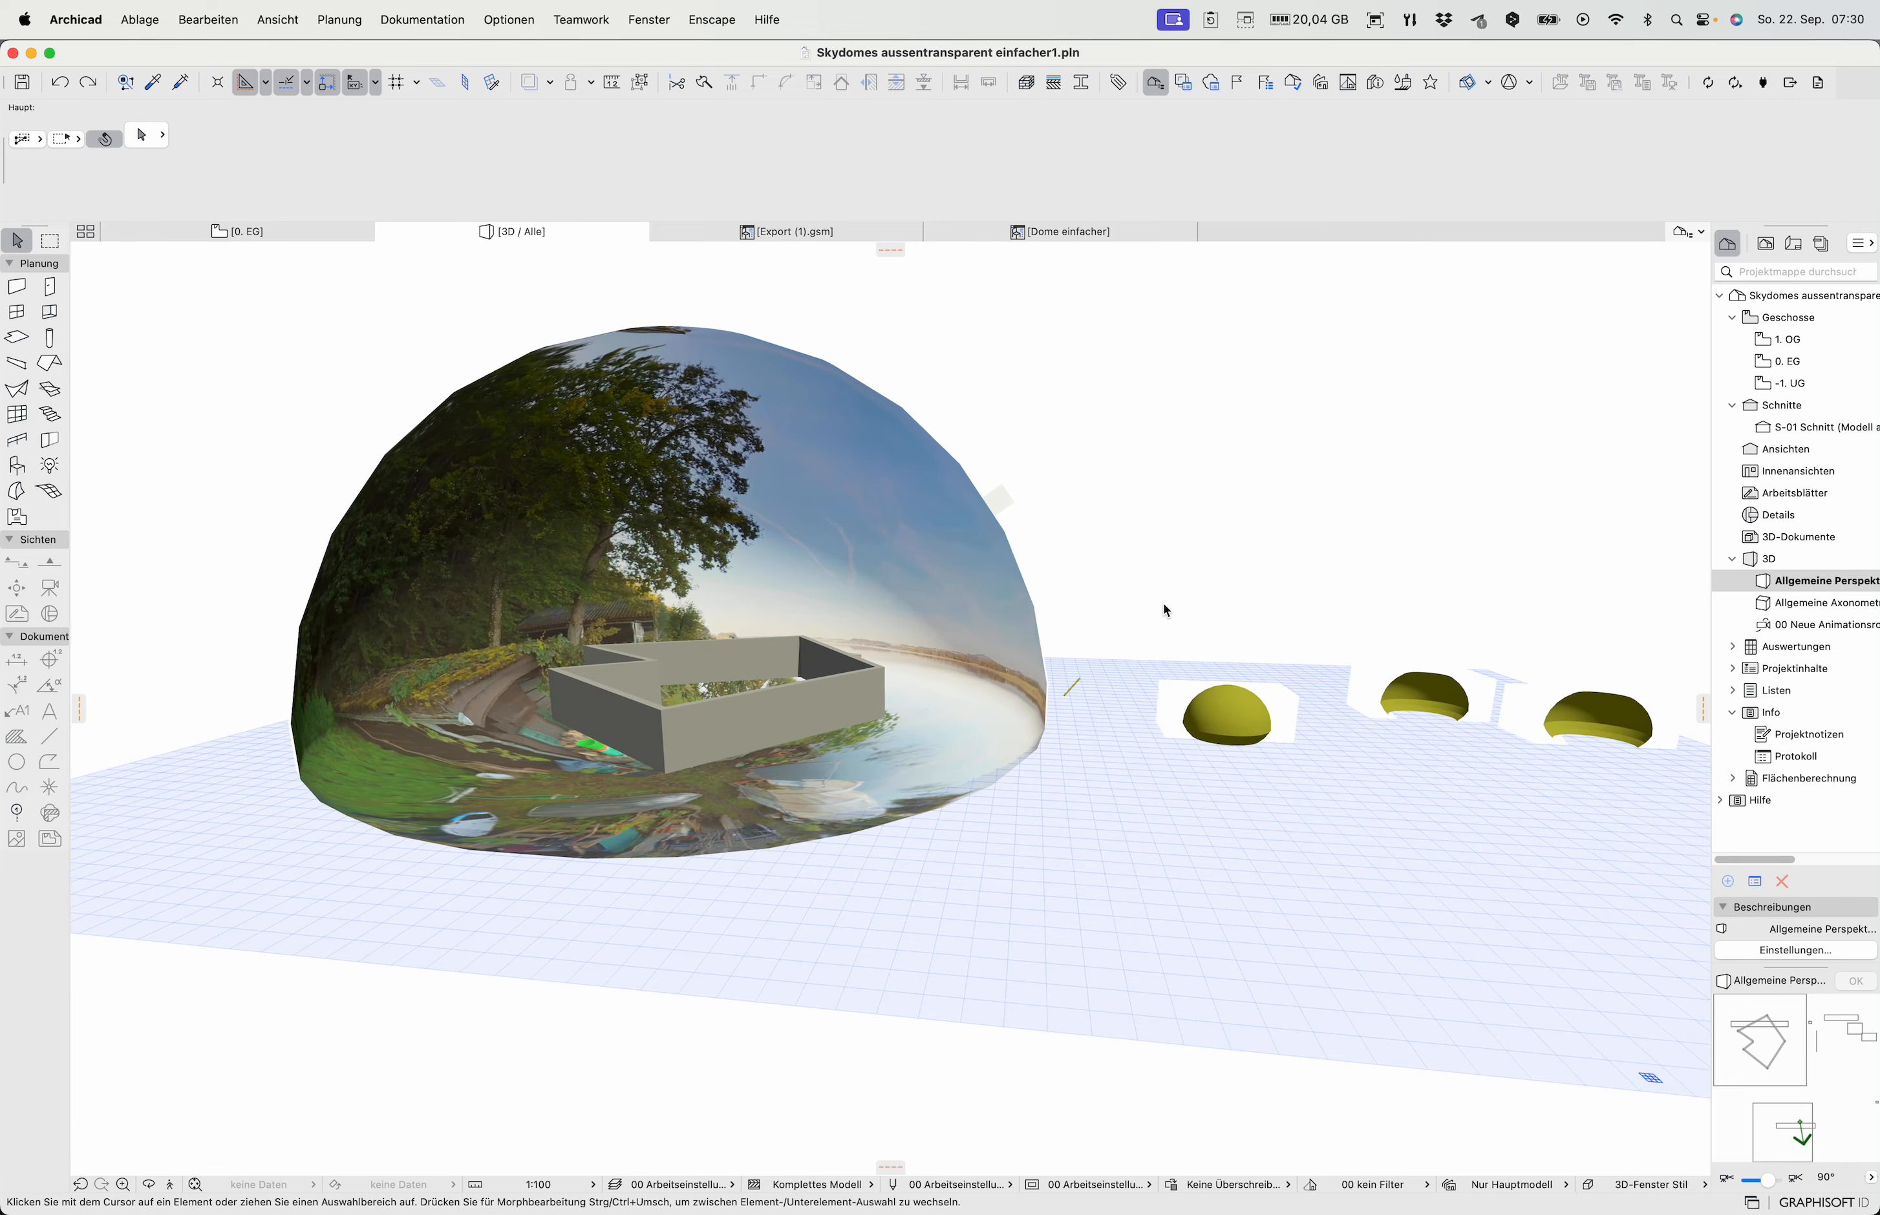
Select the Dome einfacher object and stretch its lower height (HoeheUnten) downward to about 14.94
{"action": "left_click", "coordinate": [930, 587]}
{"action": "middle_click_drag", "start_coordinate": [925, 896], "coordinate": [996, 772], "text": "shift"}
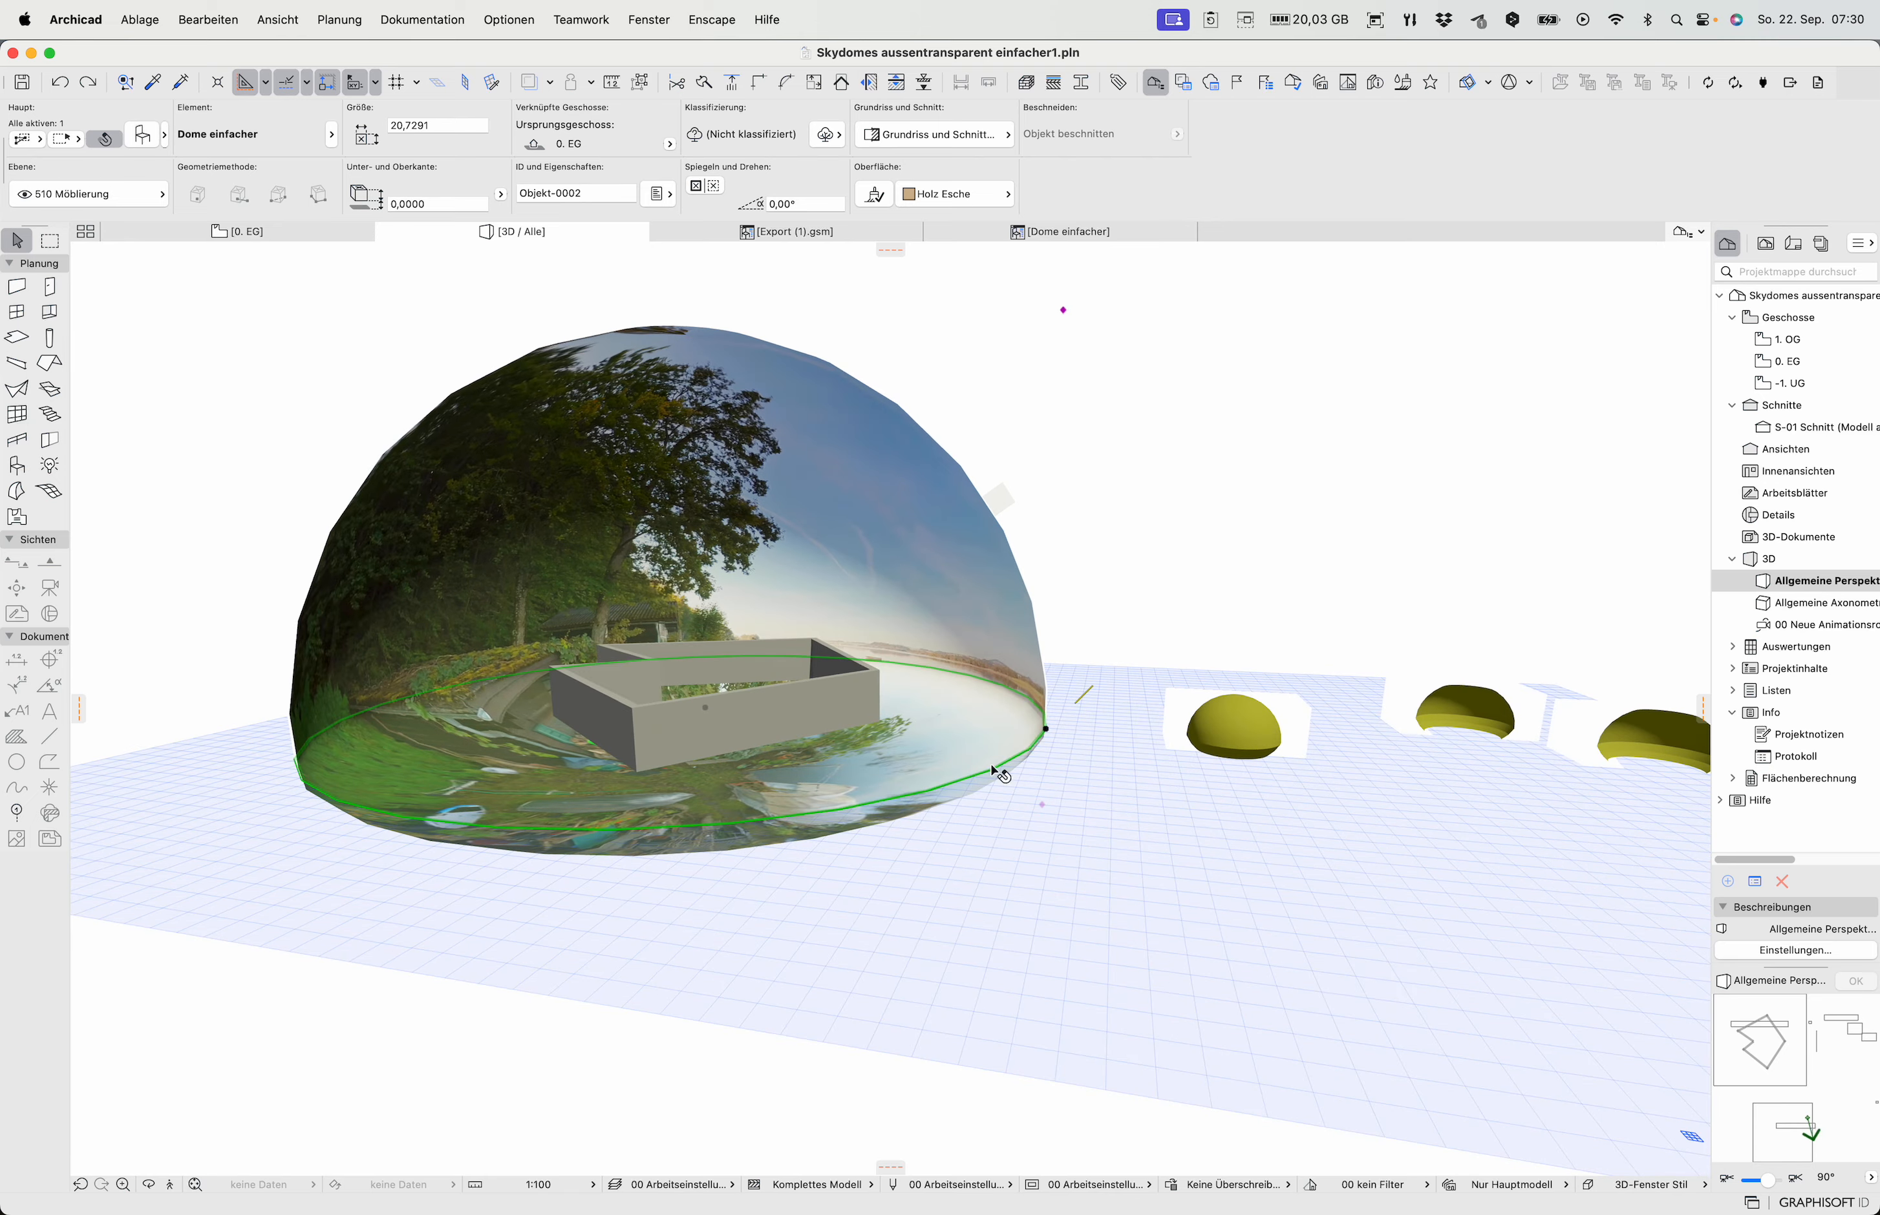
{"action": "left_click", "coordinate": [1044, 802]}
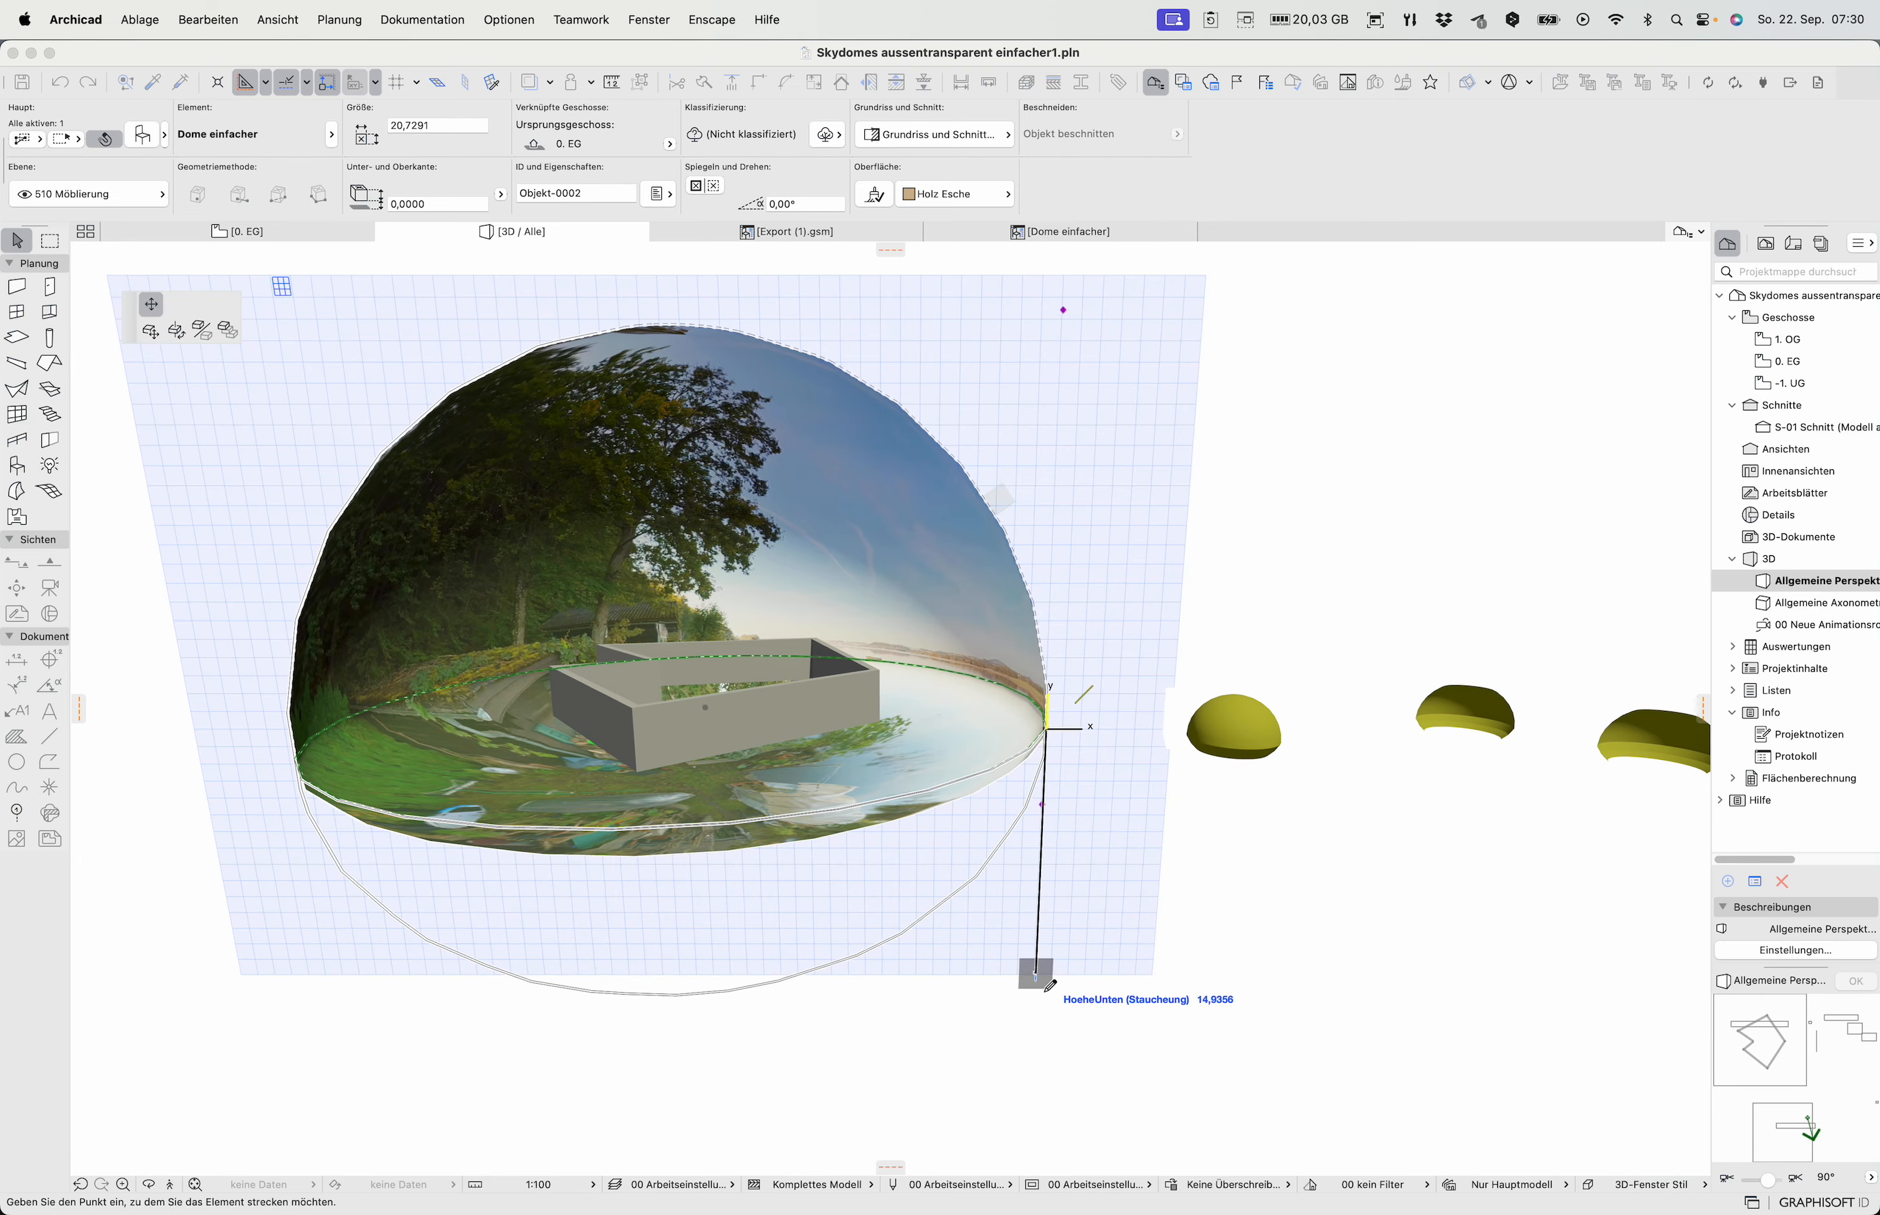
{"action": "left_click", "coordinate": [1044, 991]}
{"action": "middle_click_drag", "start_coordinate": [1170, 907], "coordinate": [1097, 942], "text": "shift"}
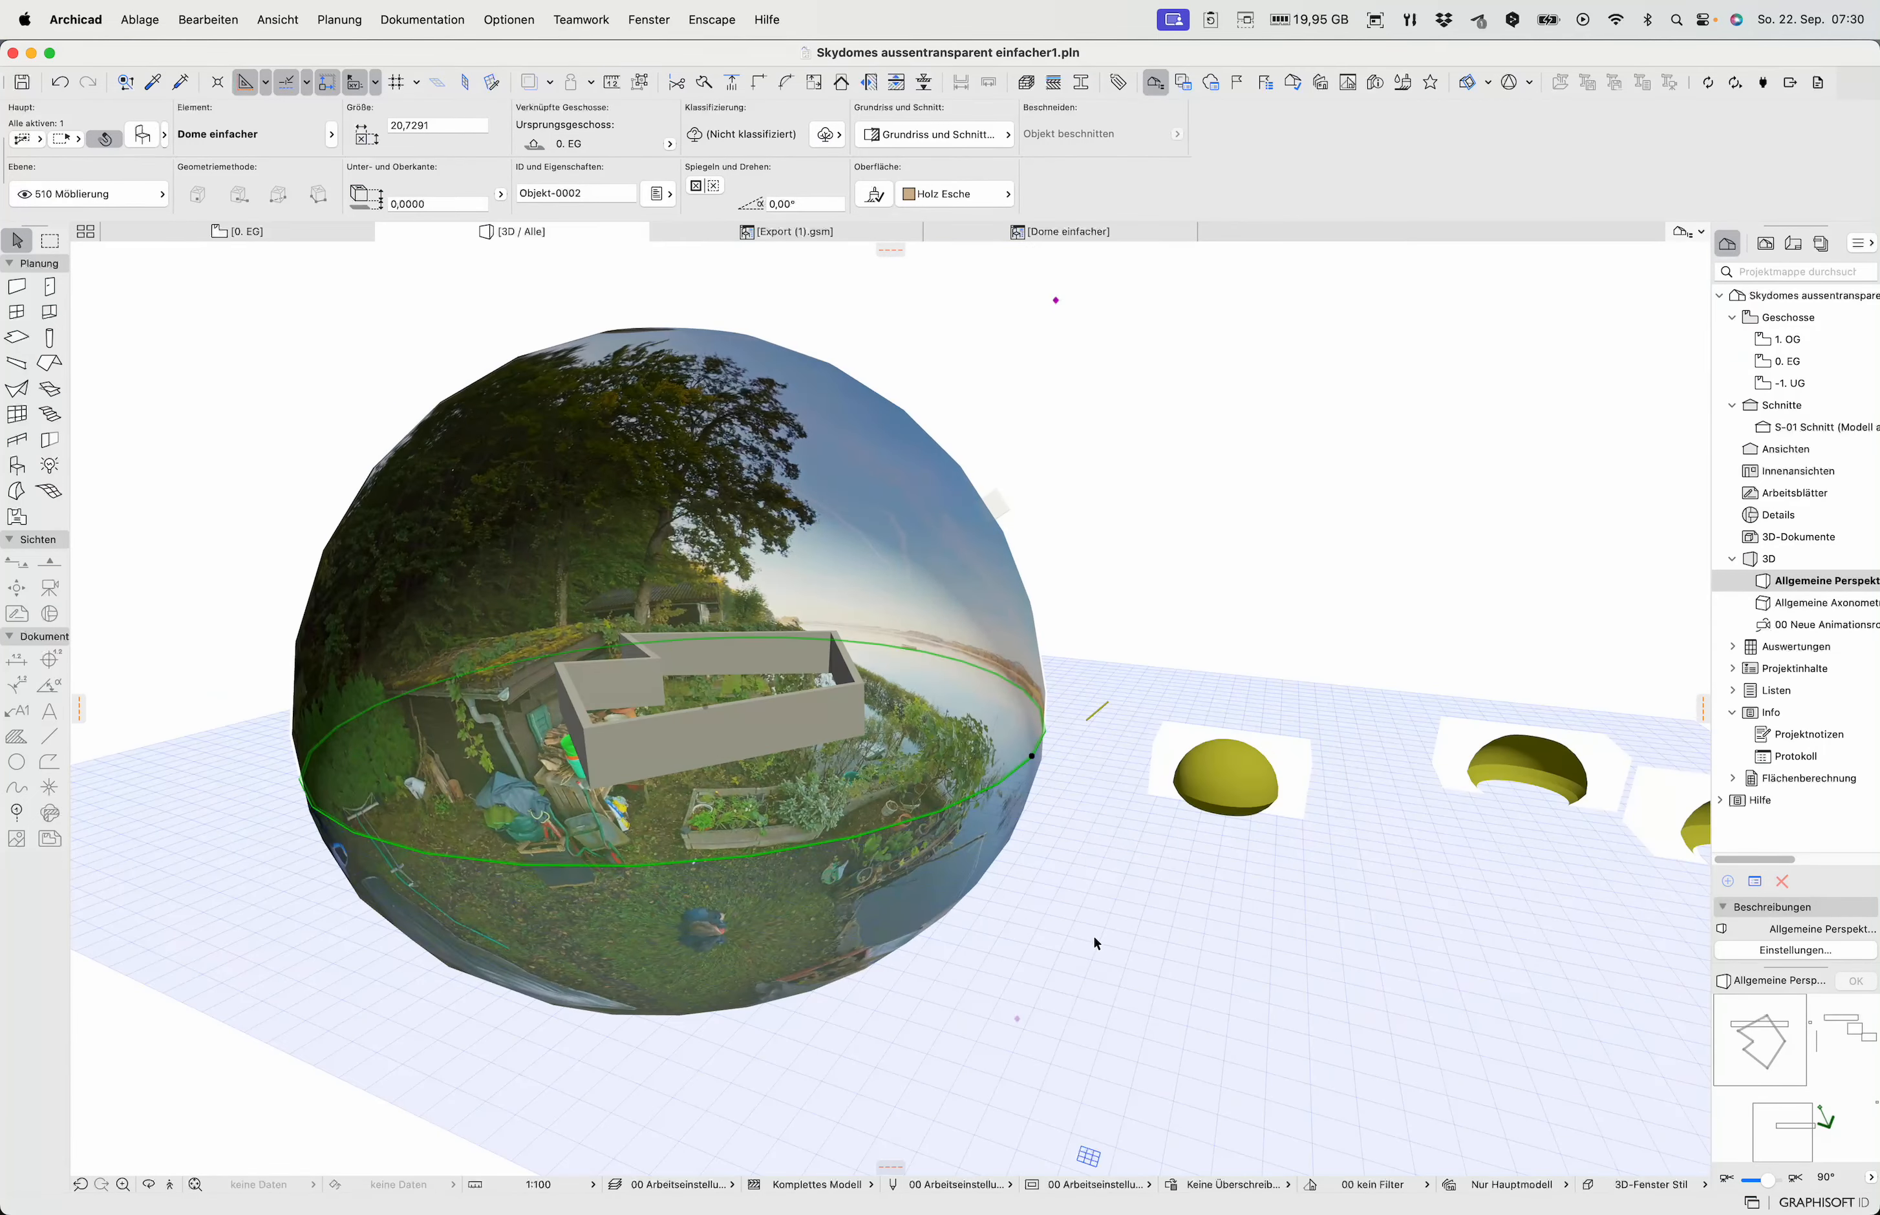
Stretch the lower height of the Dome einfacher object back up until its underside is nearly flat
{"action": "left_click", "coordinate": [1018, 1021]}
{"action": "left_click", "coordinate": [1072, 786]}
{"action": "middle_click_drag", "start_coordinate": [1071, 785], "coordinate": [1090, 851], "text": "shift"}
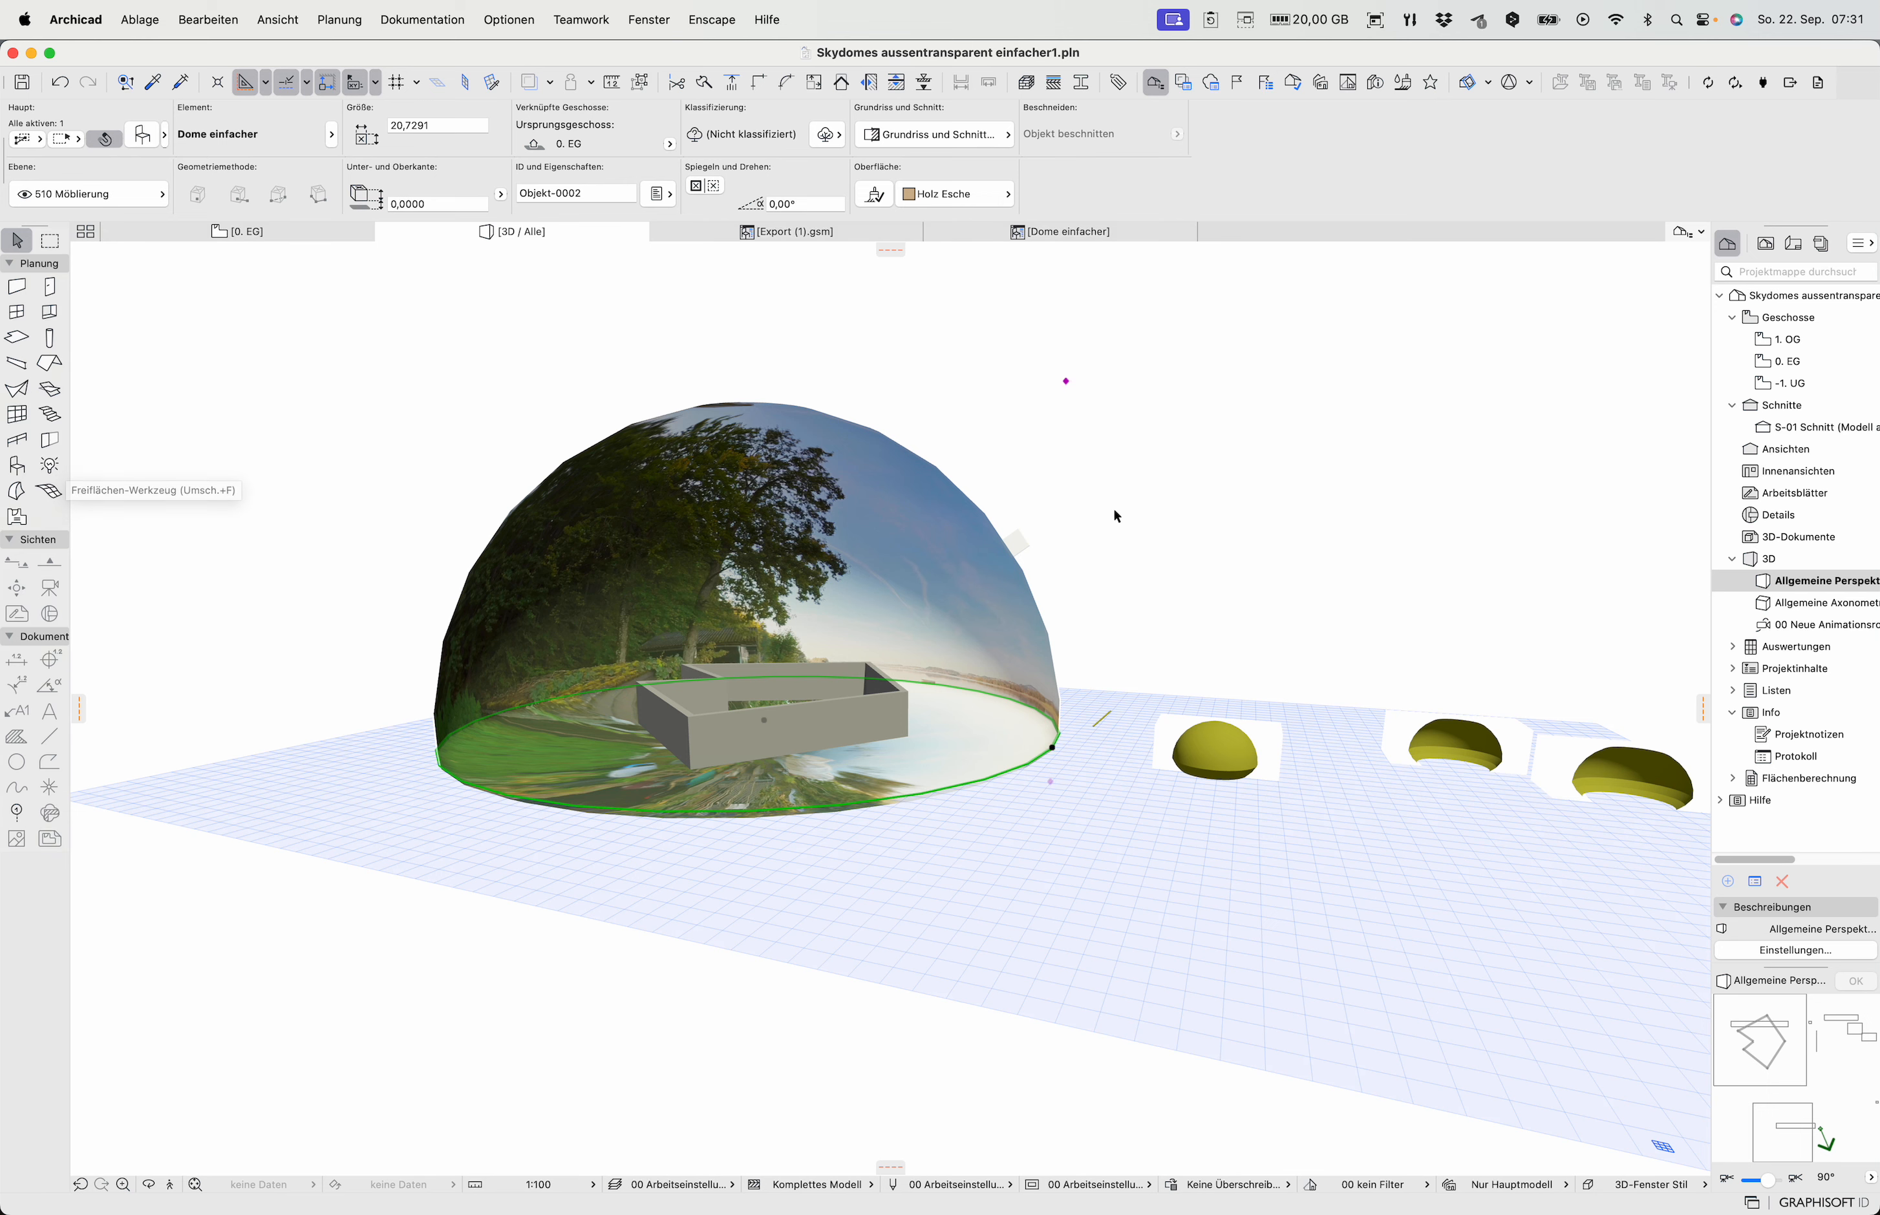
Lower the Domhoehe of the Dome einfacher object to about 14.76, and stretch it back up to nearly its former height
{"action": "left_click", "coordinate": [1066, 383]}
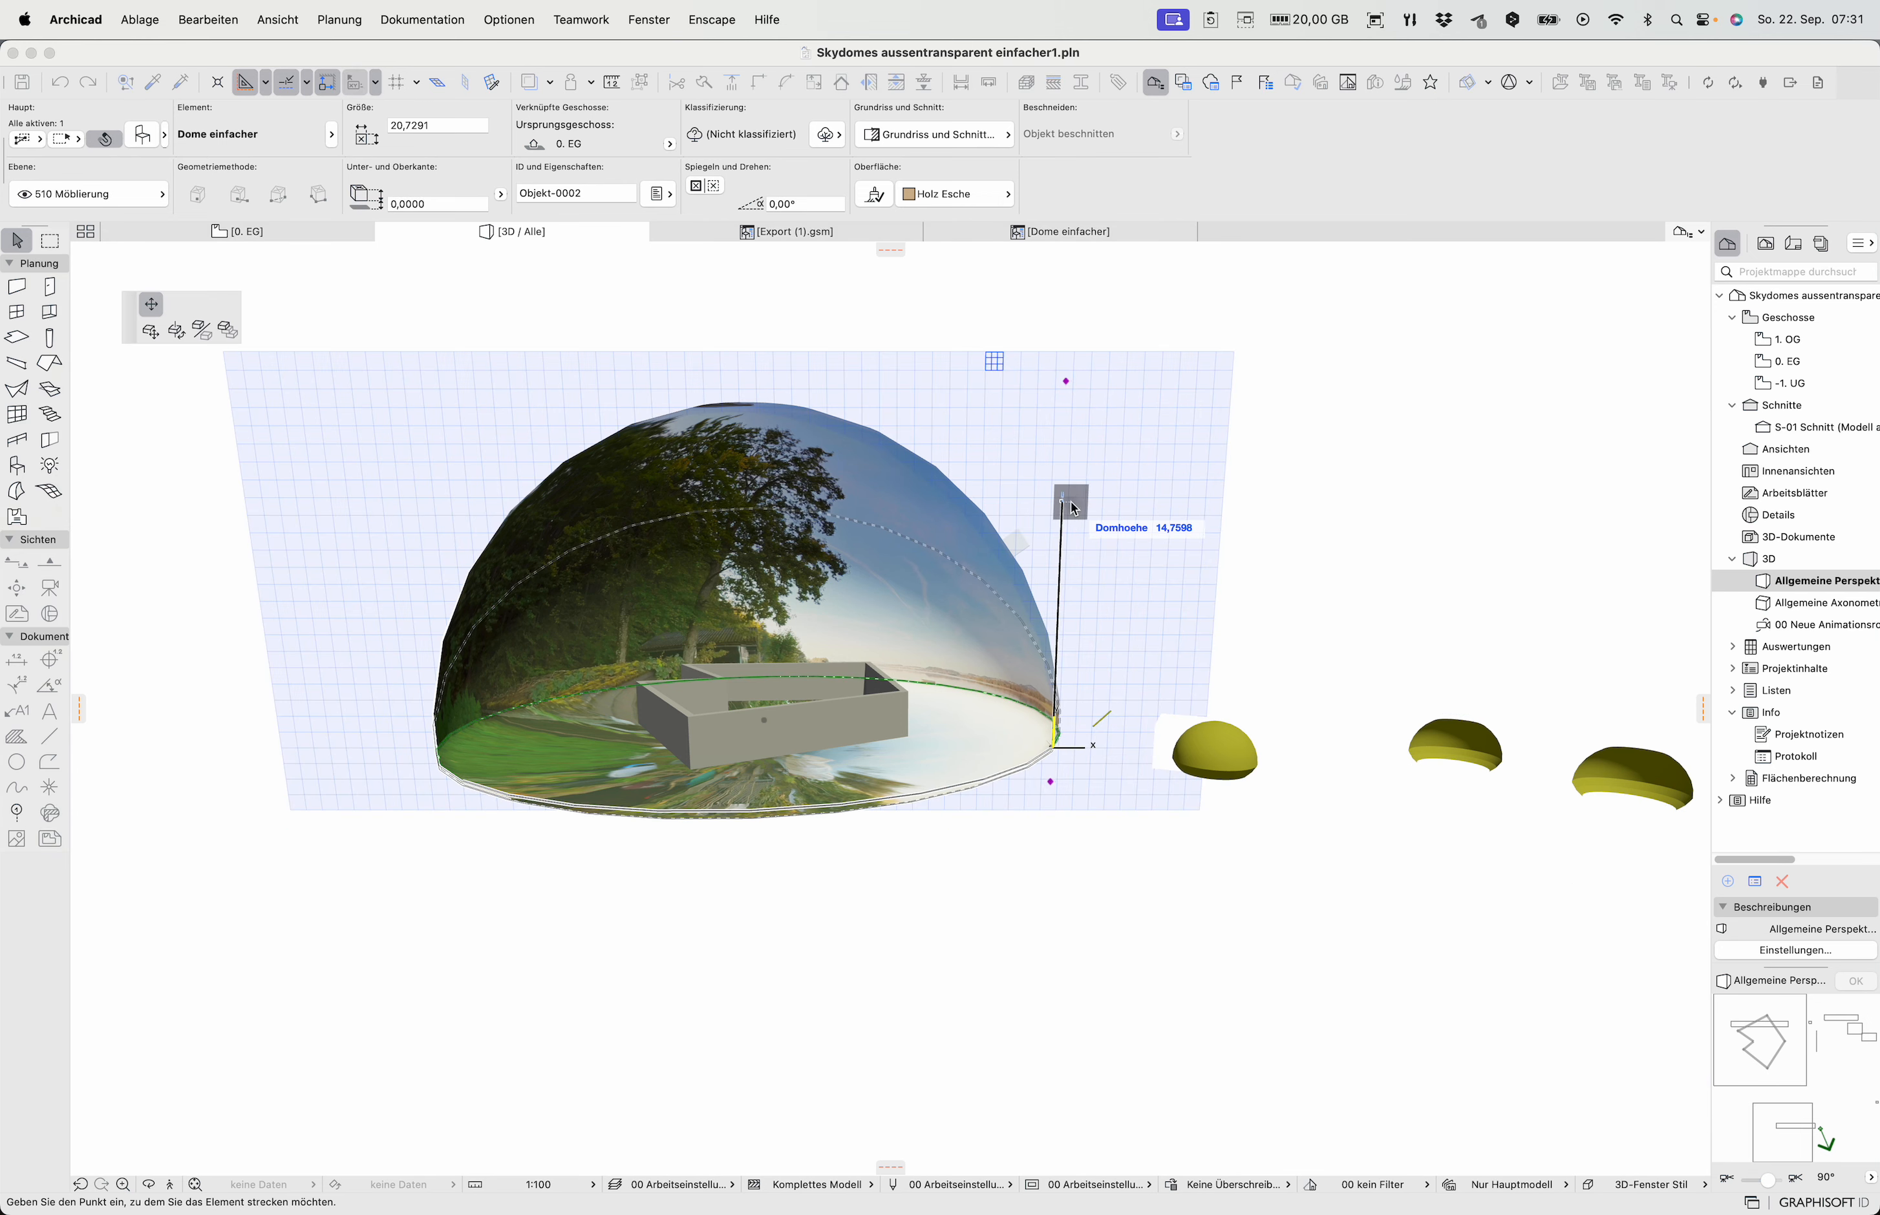
{"action": "left_click", "coordinate": [1073, 507]}
{"action": "left_click", "coordinate": [1066, 502]}
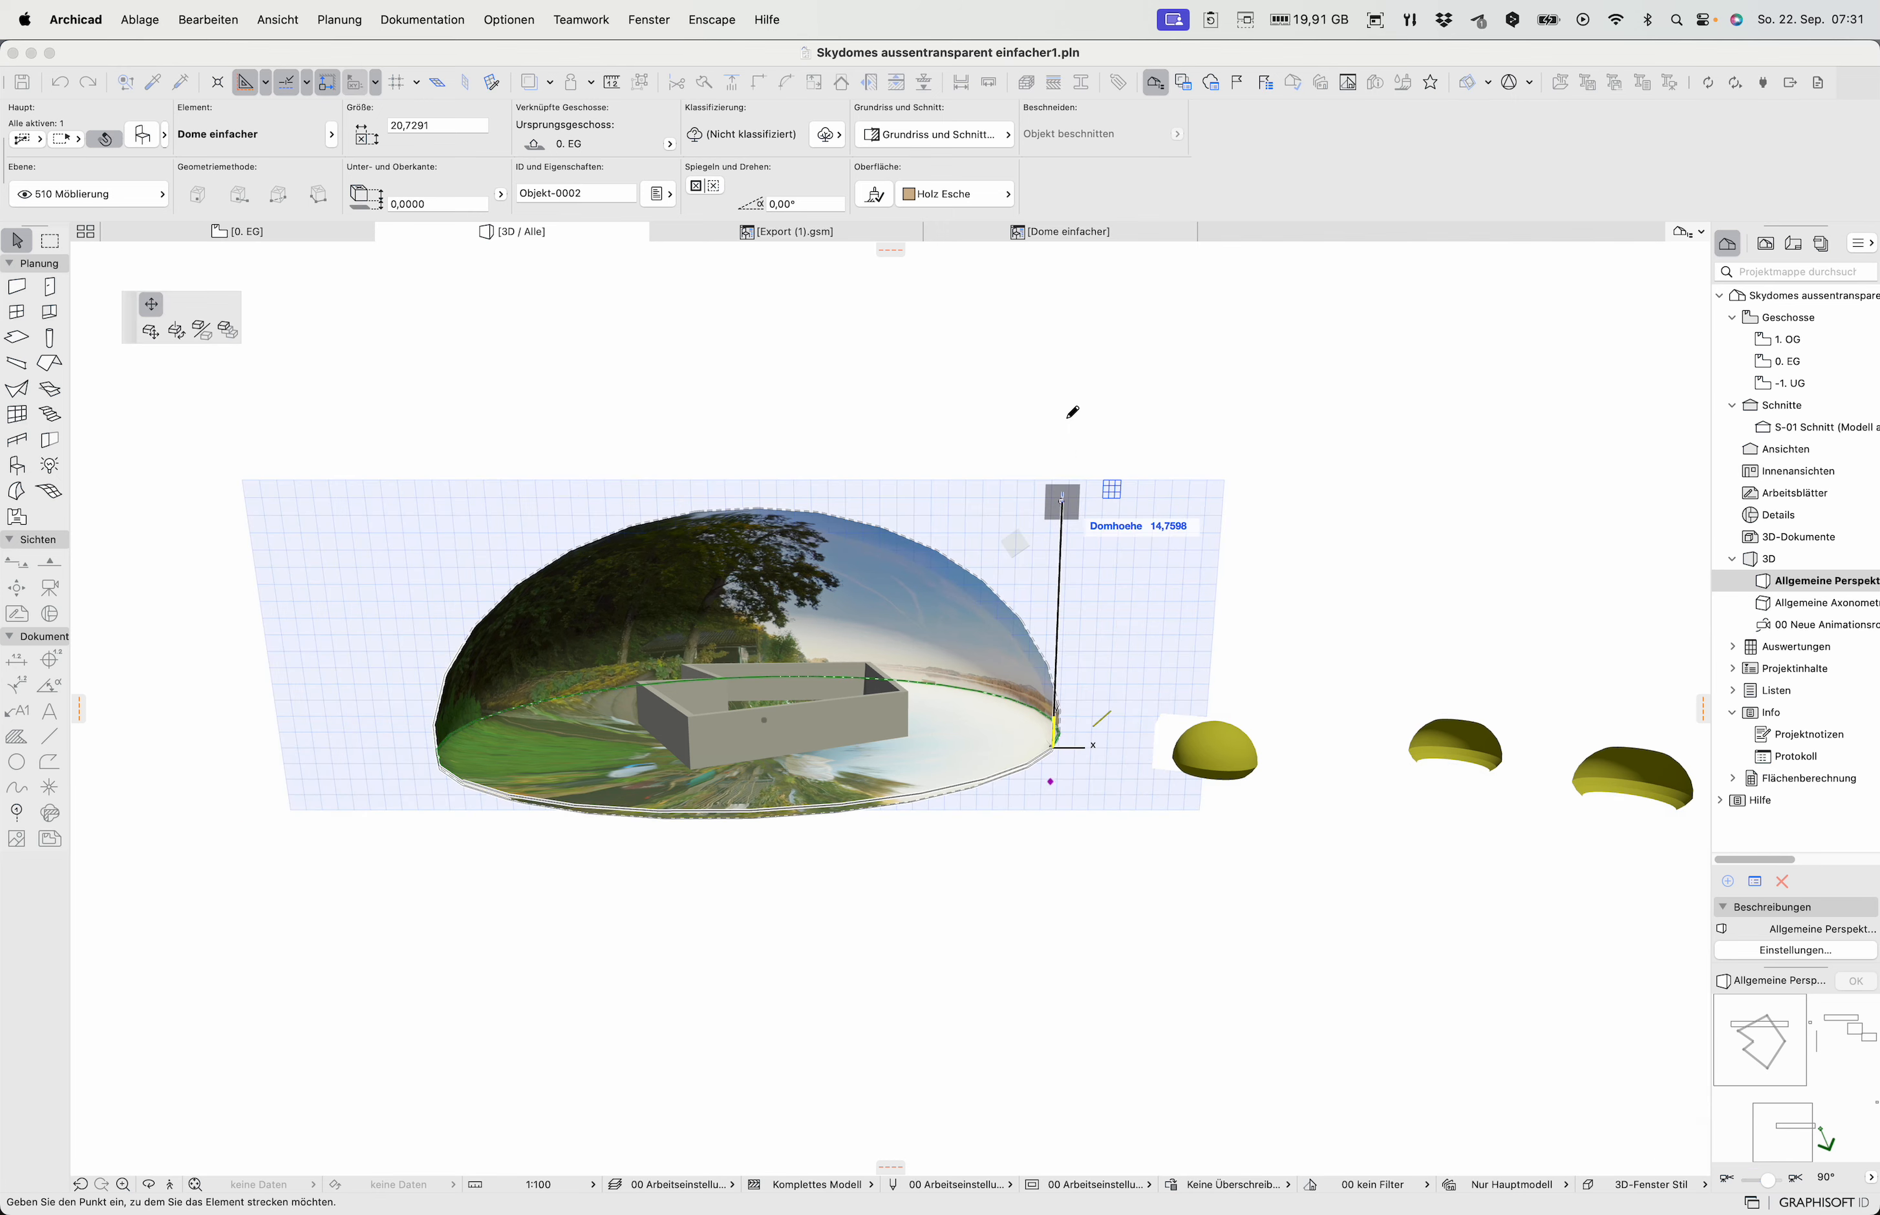
{"action": "left_click", "coordinate": [1065, 396]}
{"action": "middle_click_drag", "start_coordinate": [987, 564], "coordinate": [1405, 944], "text": "shift"}
{"action": "scroll", "coordinate": [1844, 1102], "scroll_direction": "down", "scroll_amount": 2}
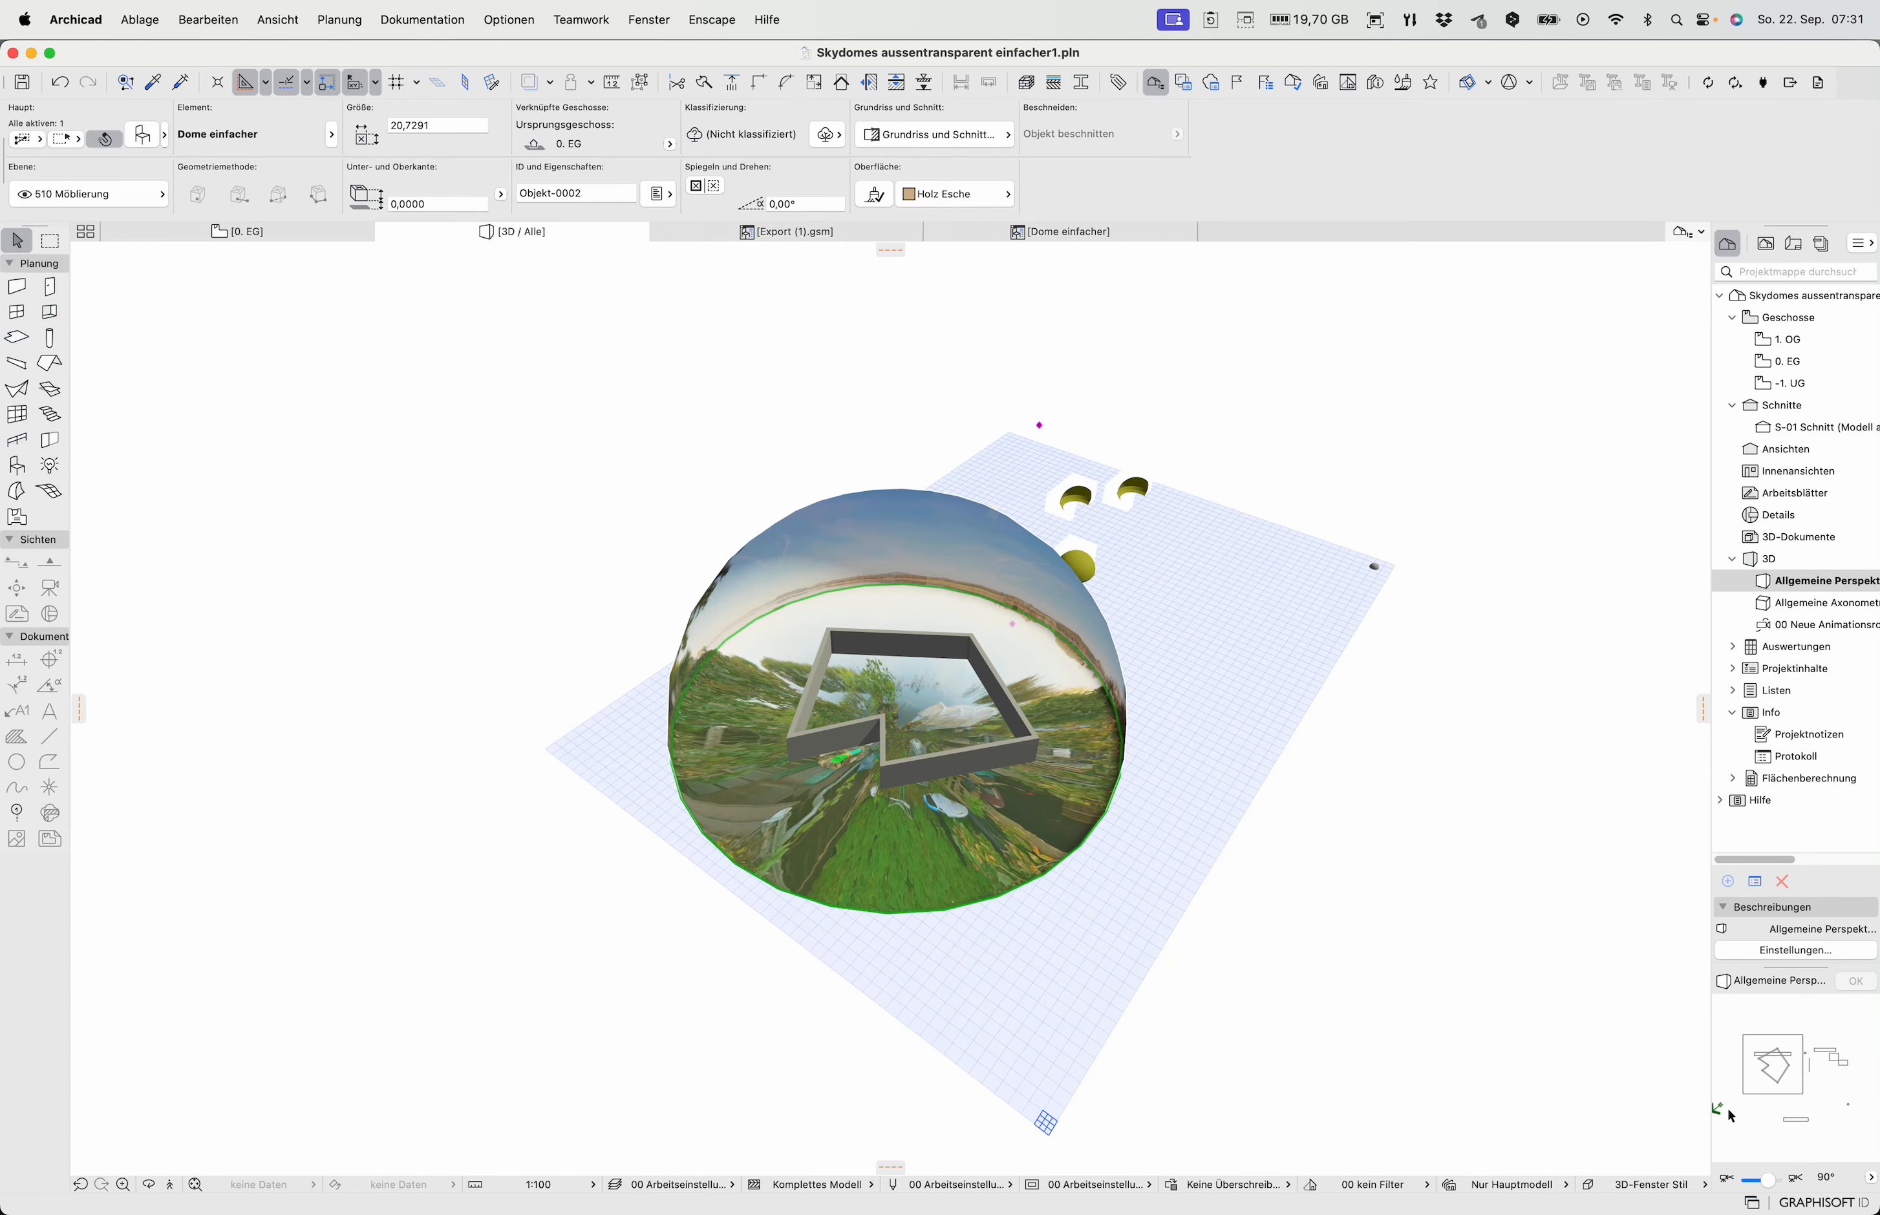
Try to move the perspective camera into the sky dome on the small plan preview
{"action": "left_click_drag", "start_coordinate": [1722, 1109], "coordinate": [1763, 1094]}
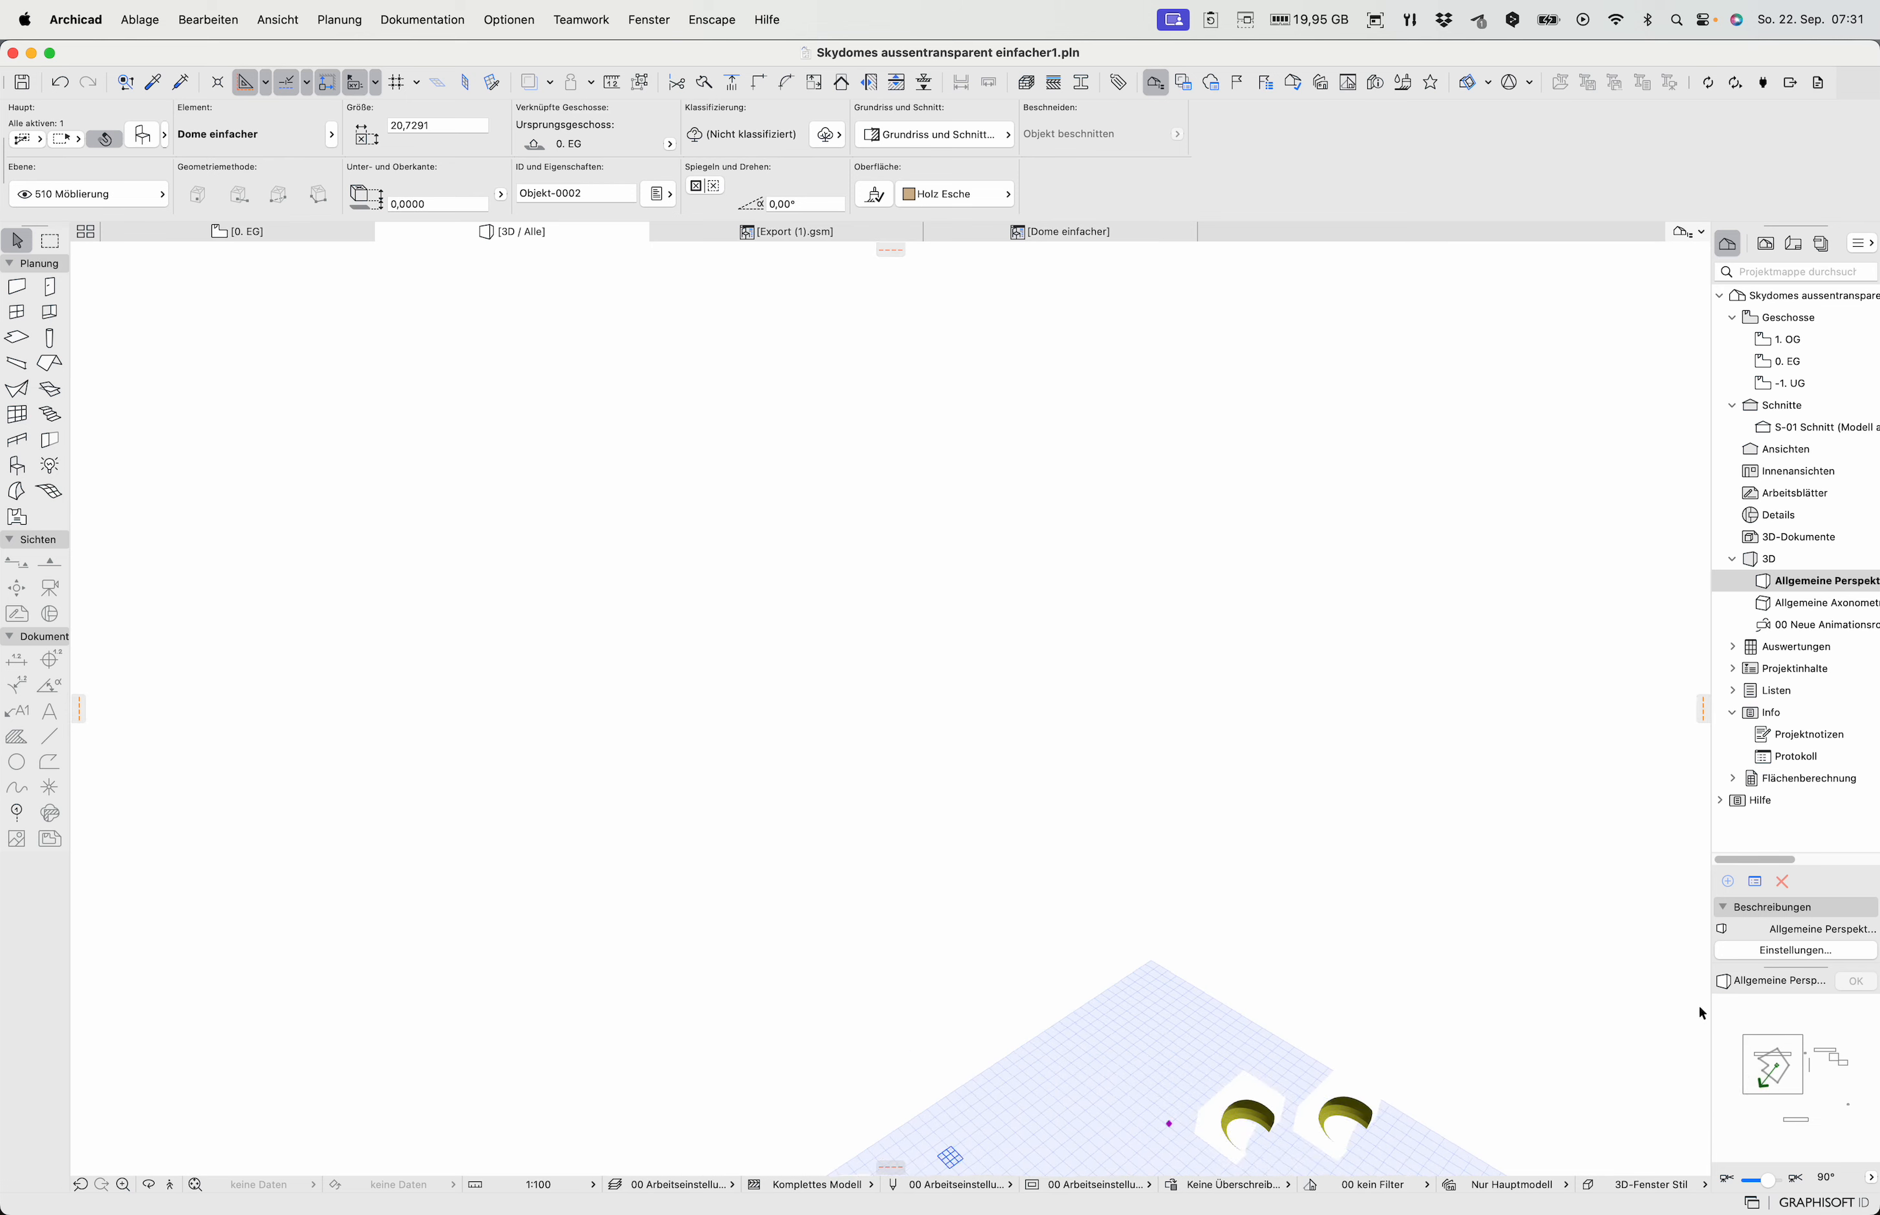
{"action": "scroll", "coordinate": [1080, 703], "scroll_direction": "down", "scroll_amount": 5}
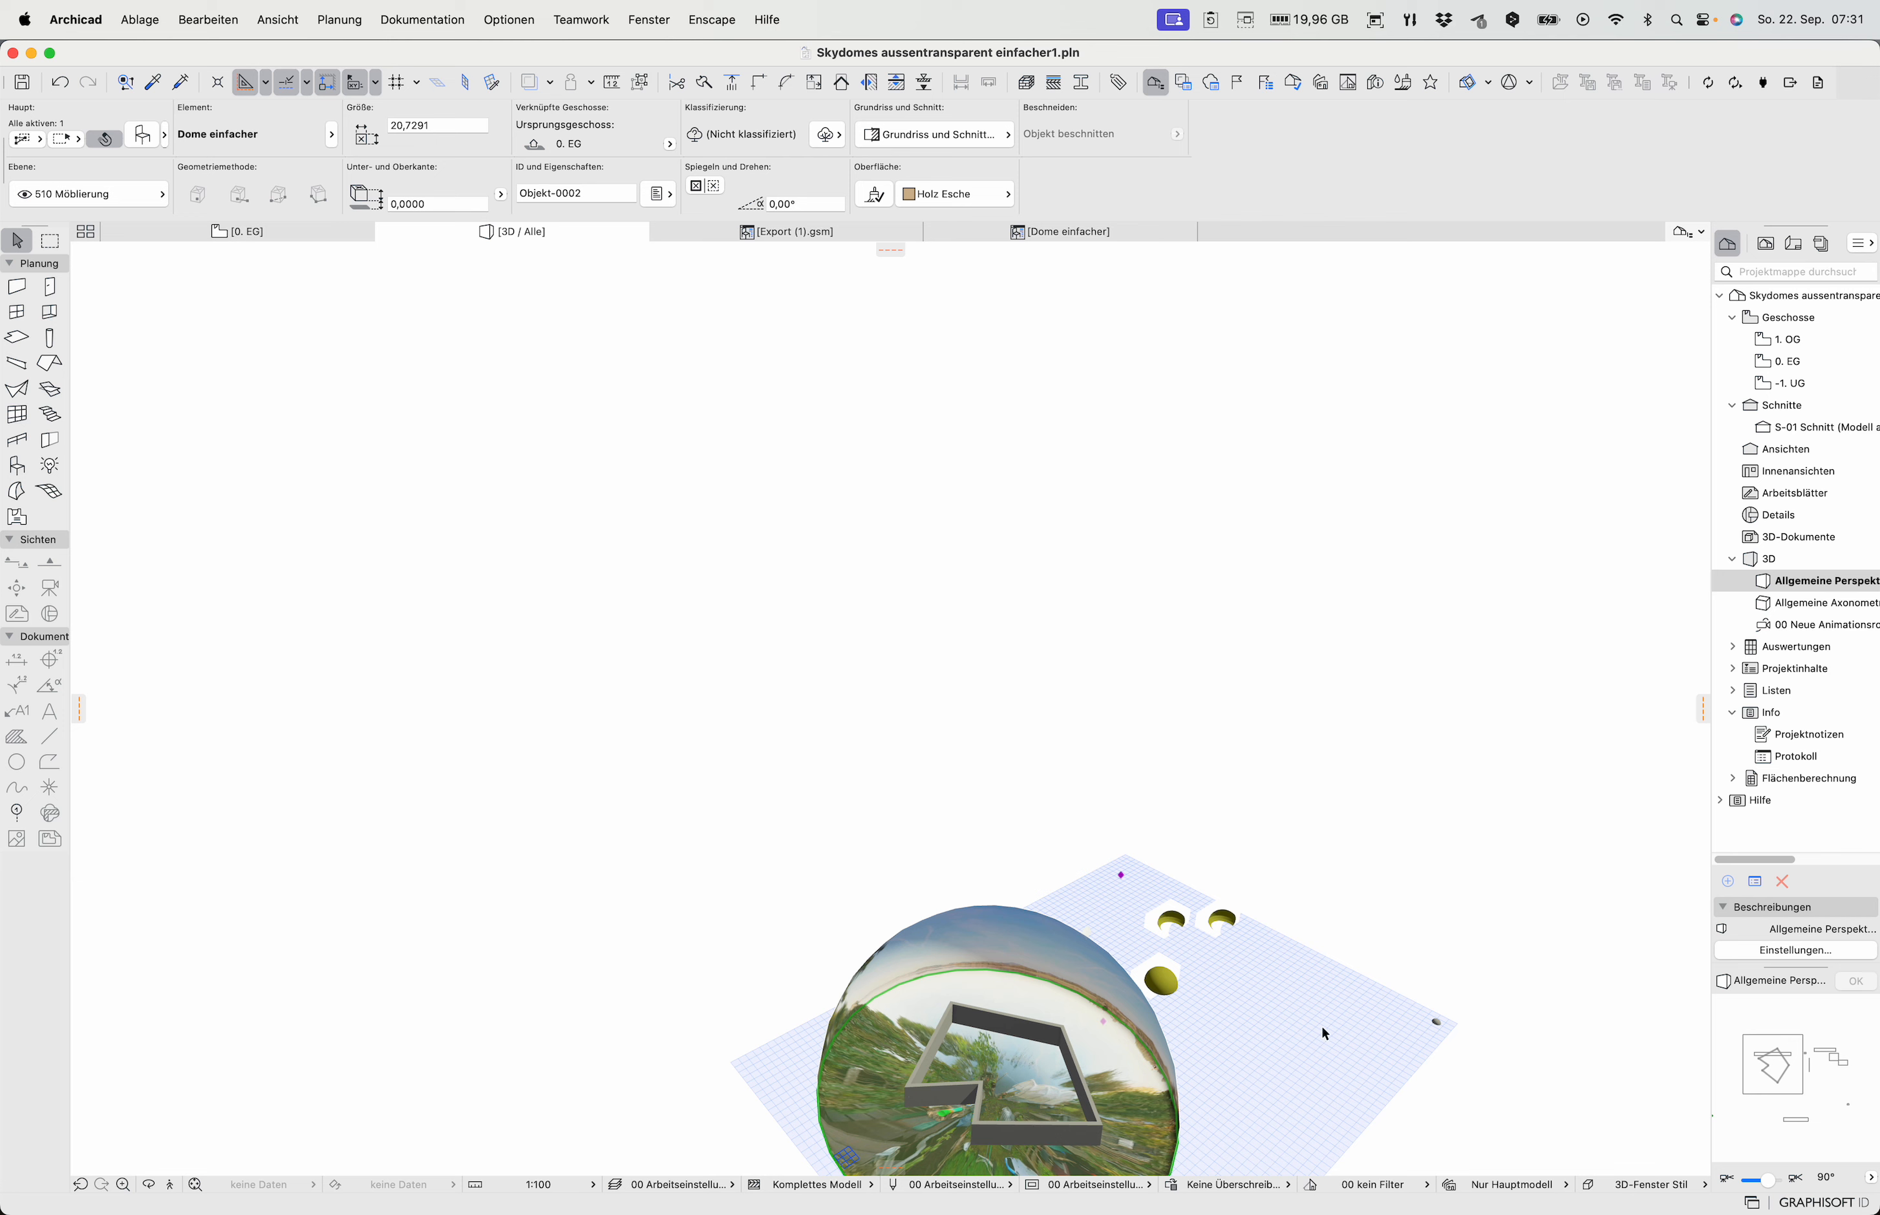
{"action": "right_click", "coordinate": [1446, 613]}
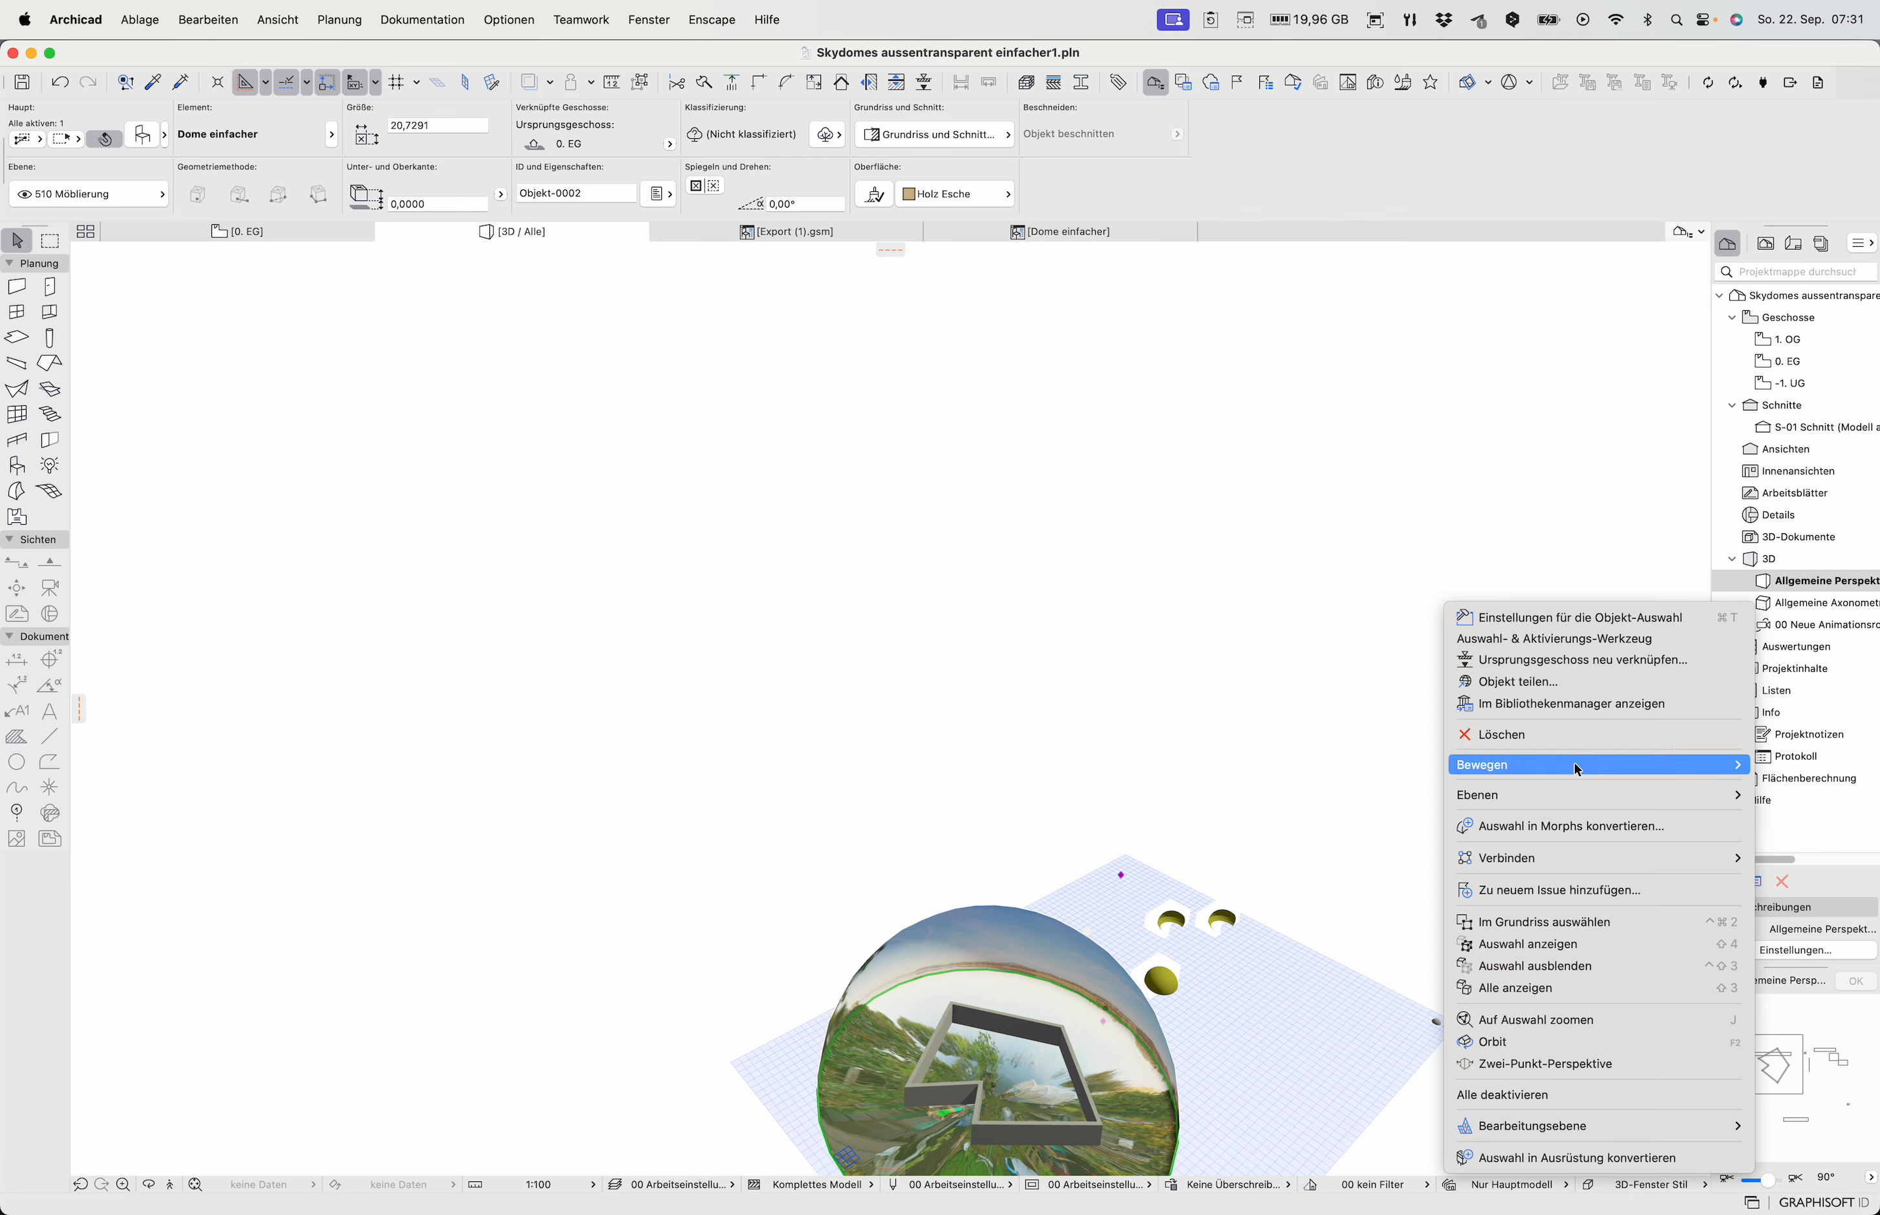
{"action": "key", "text": "Escape"}
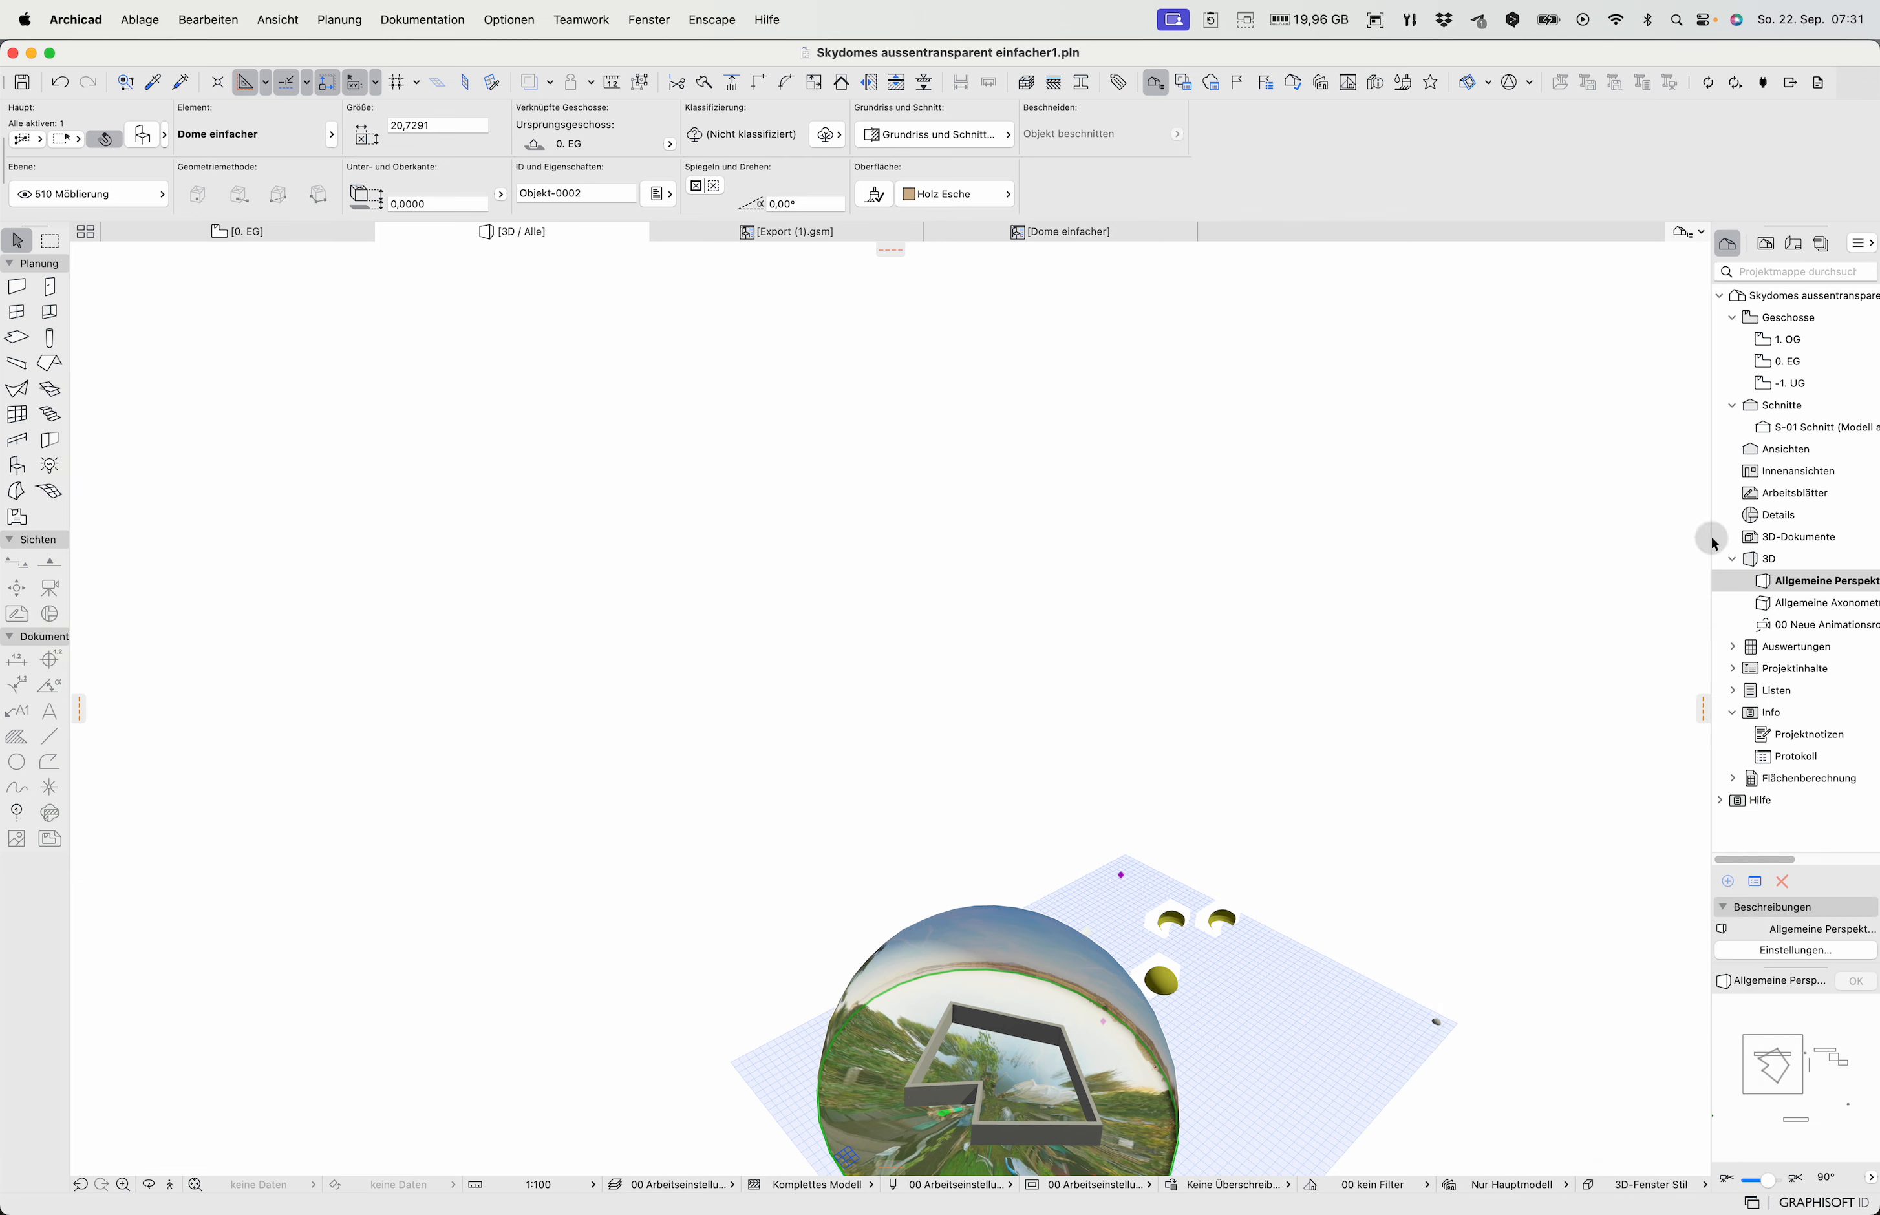
Set both the camera height and the target height of the general perspective to 2
{"action": "right_click", "coordinate": [1791, 582]}
{"action": "left_click", "coordinate": [1623, 620]}
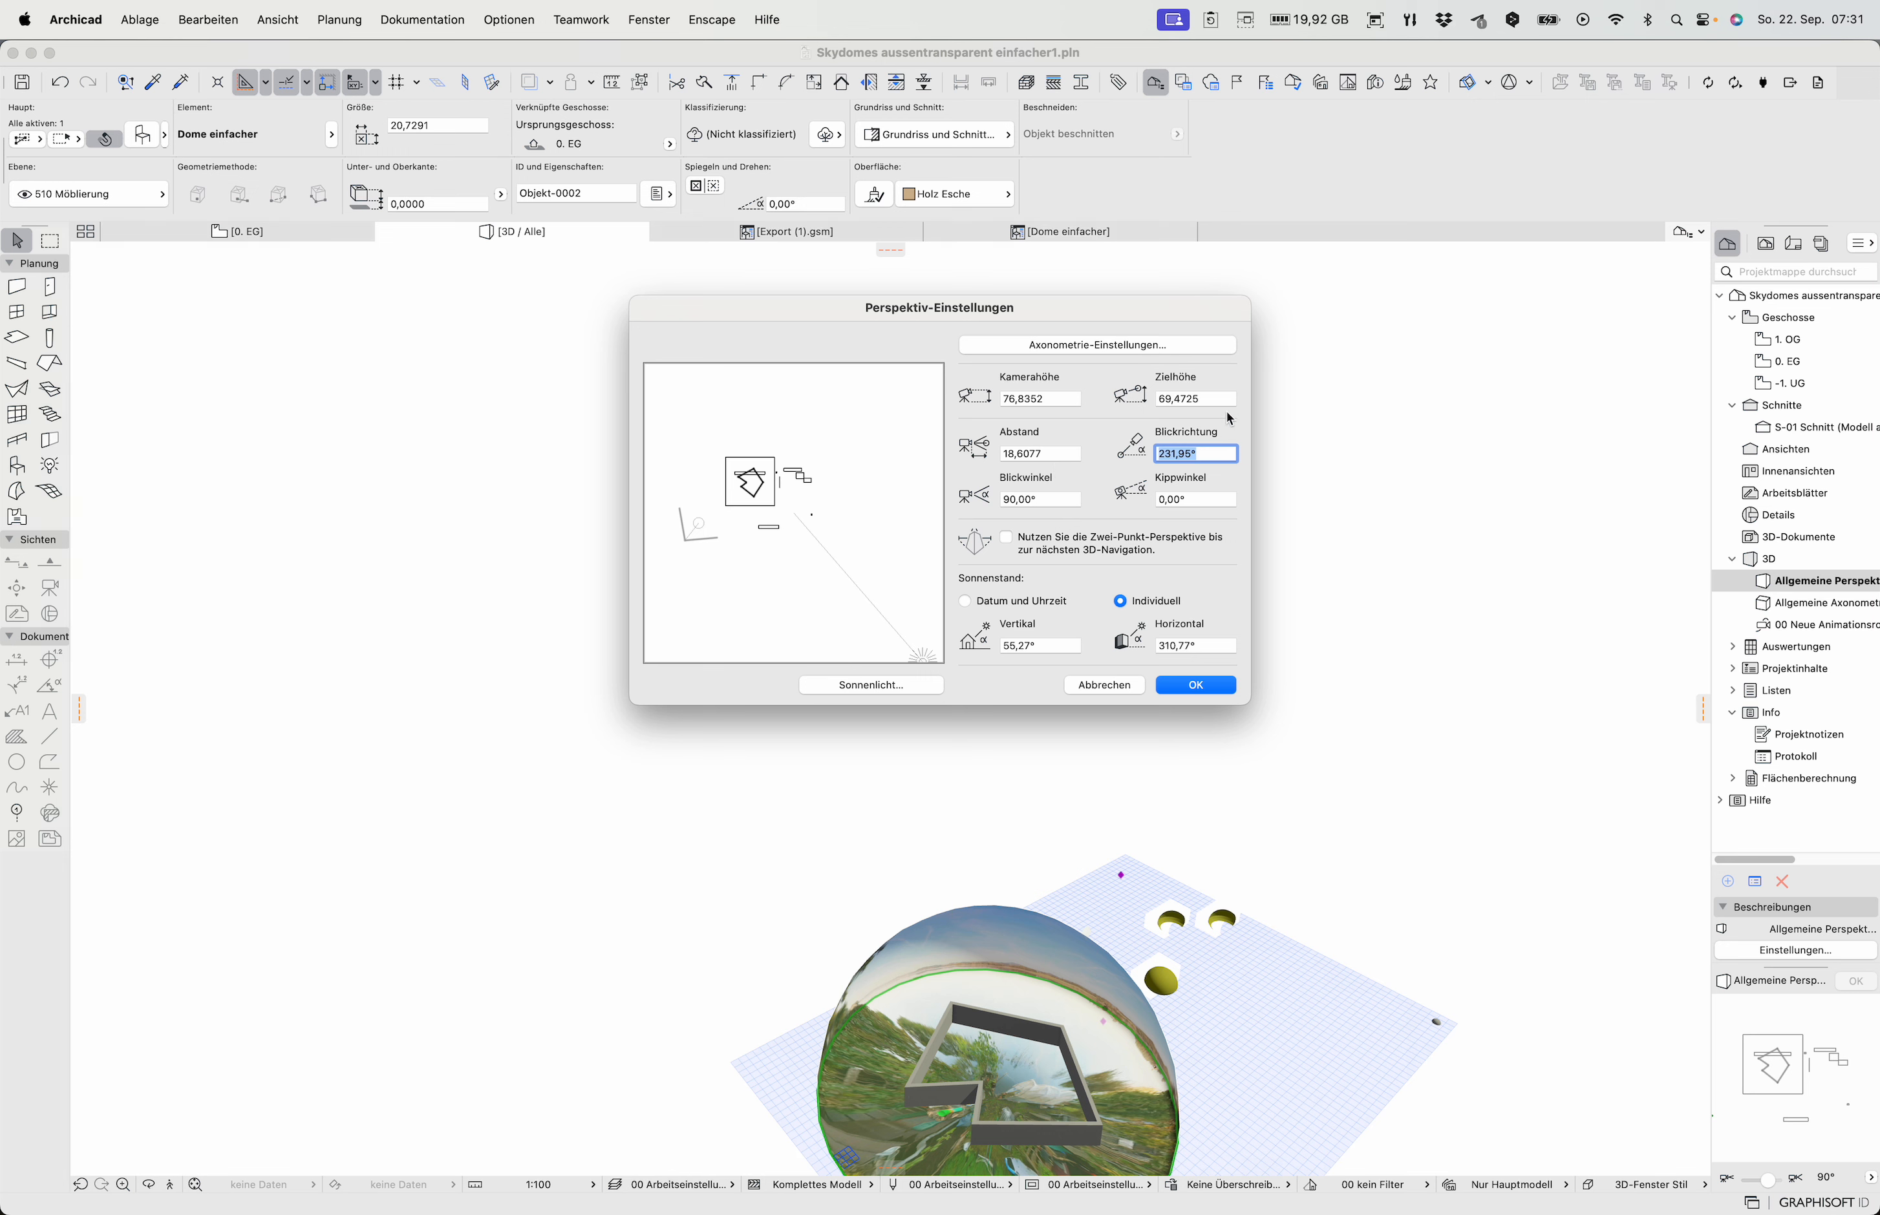
{"action": "left_click_drag", "start_coordinate": [1057, 394], "coordinate": [950, 394]}
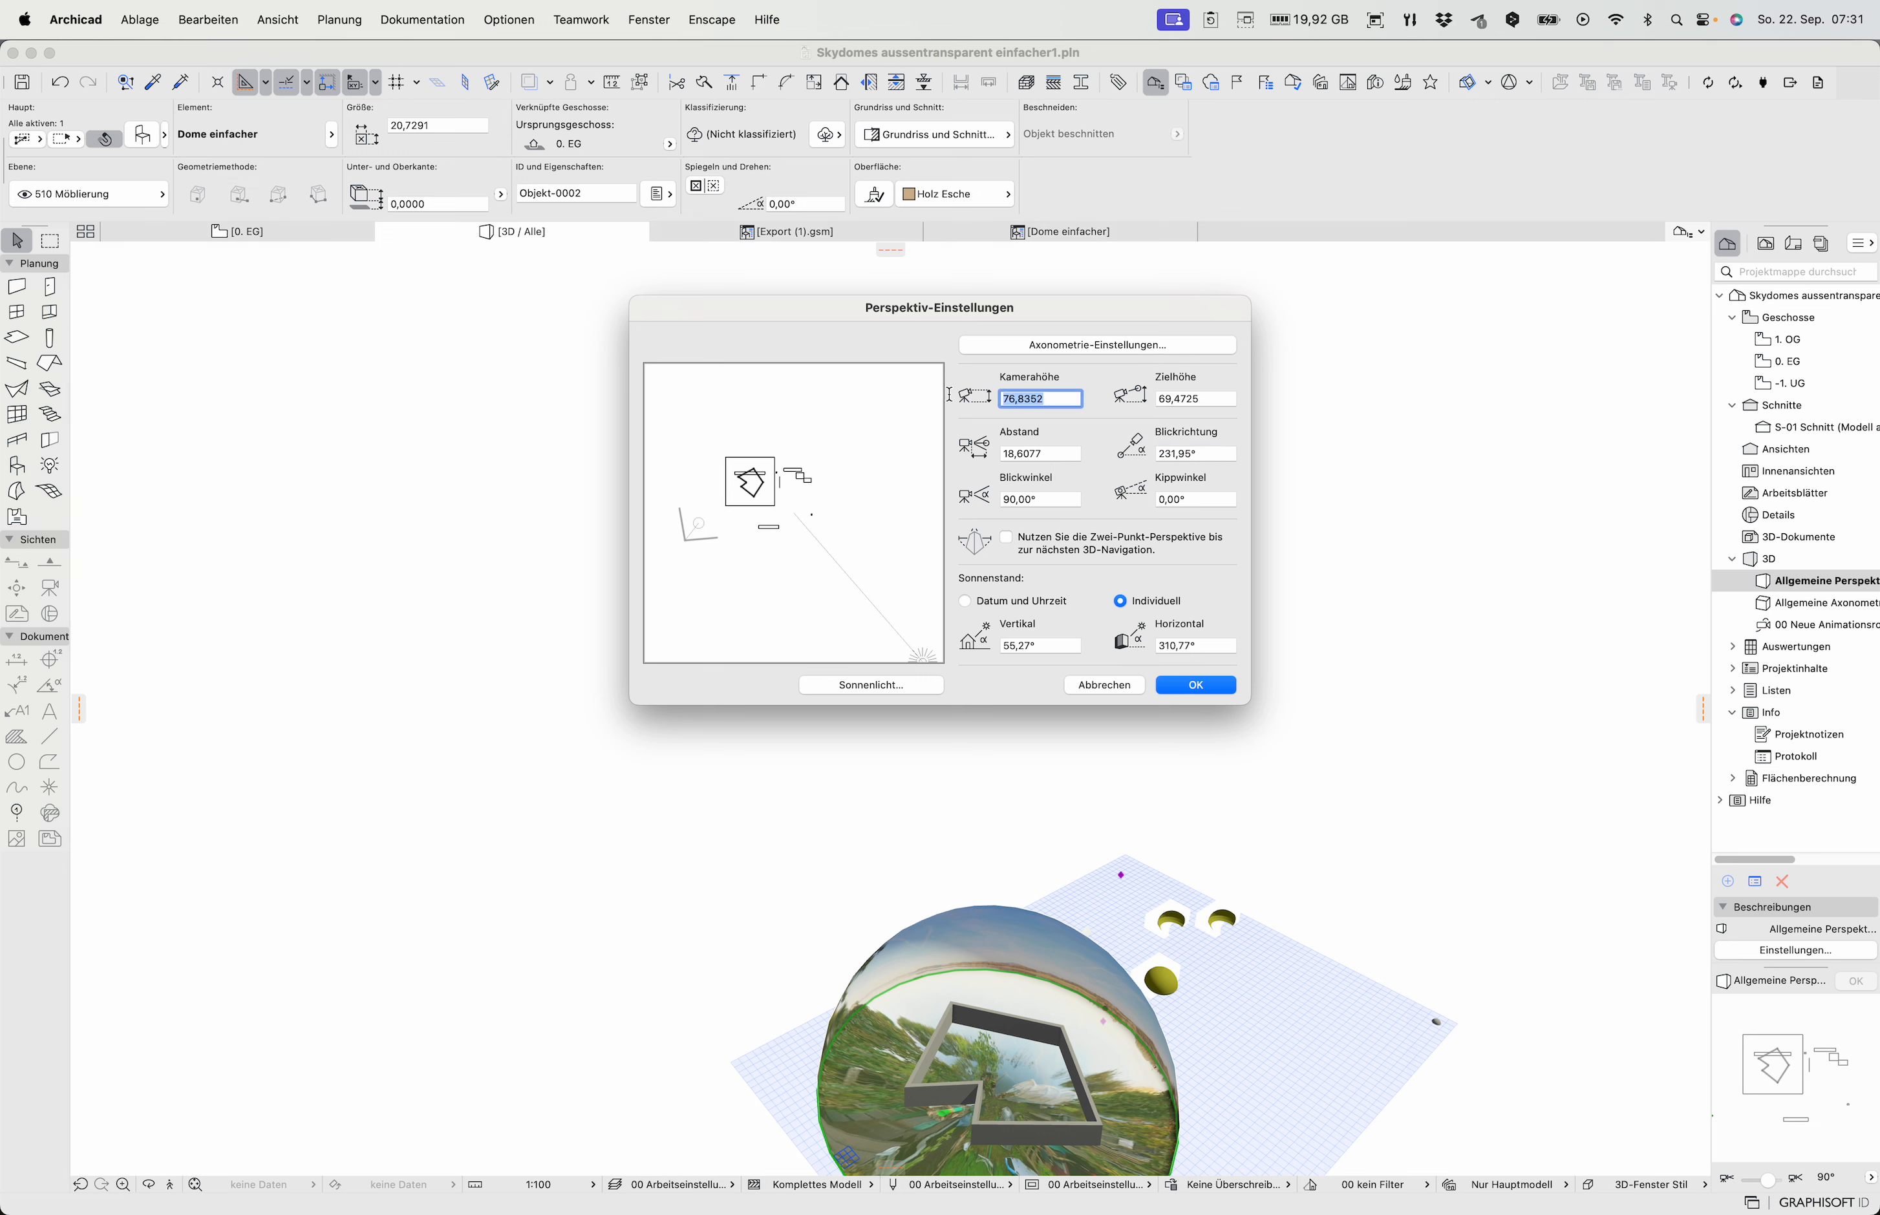
{"action": "type", "text": "2"}
{"action": "left_click", "coordinate": [1203, 399]}
{"action": "type", "text": "2"}
{"action": "left_click", "coordinate": [1230, 689]}
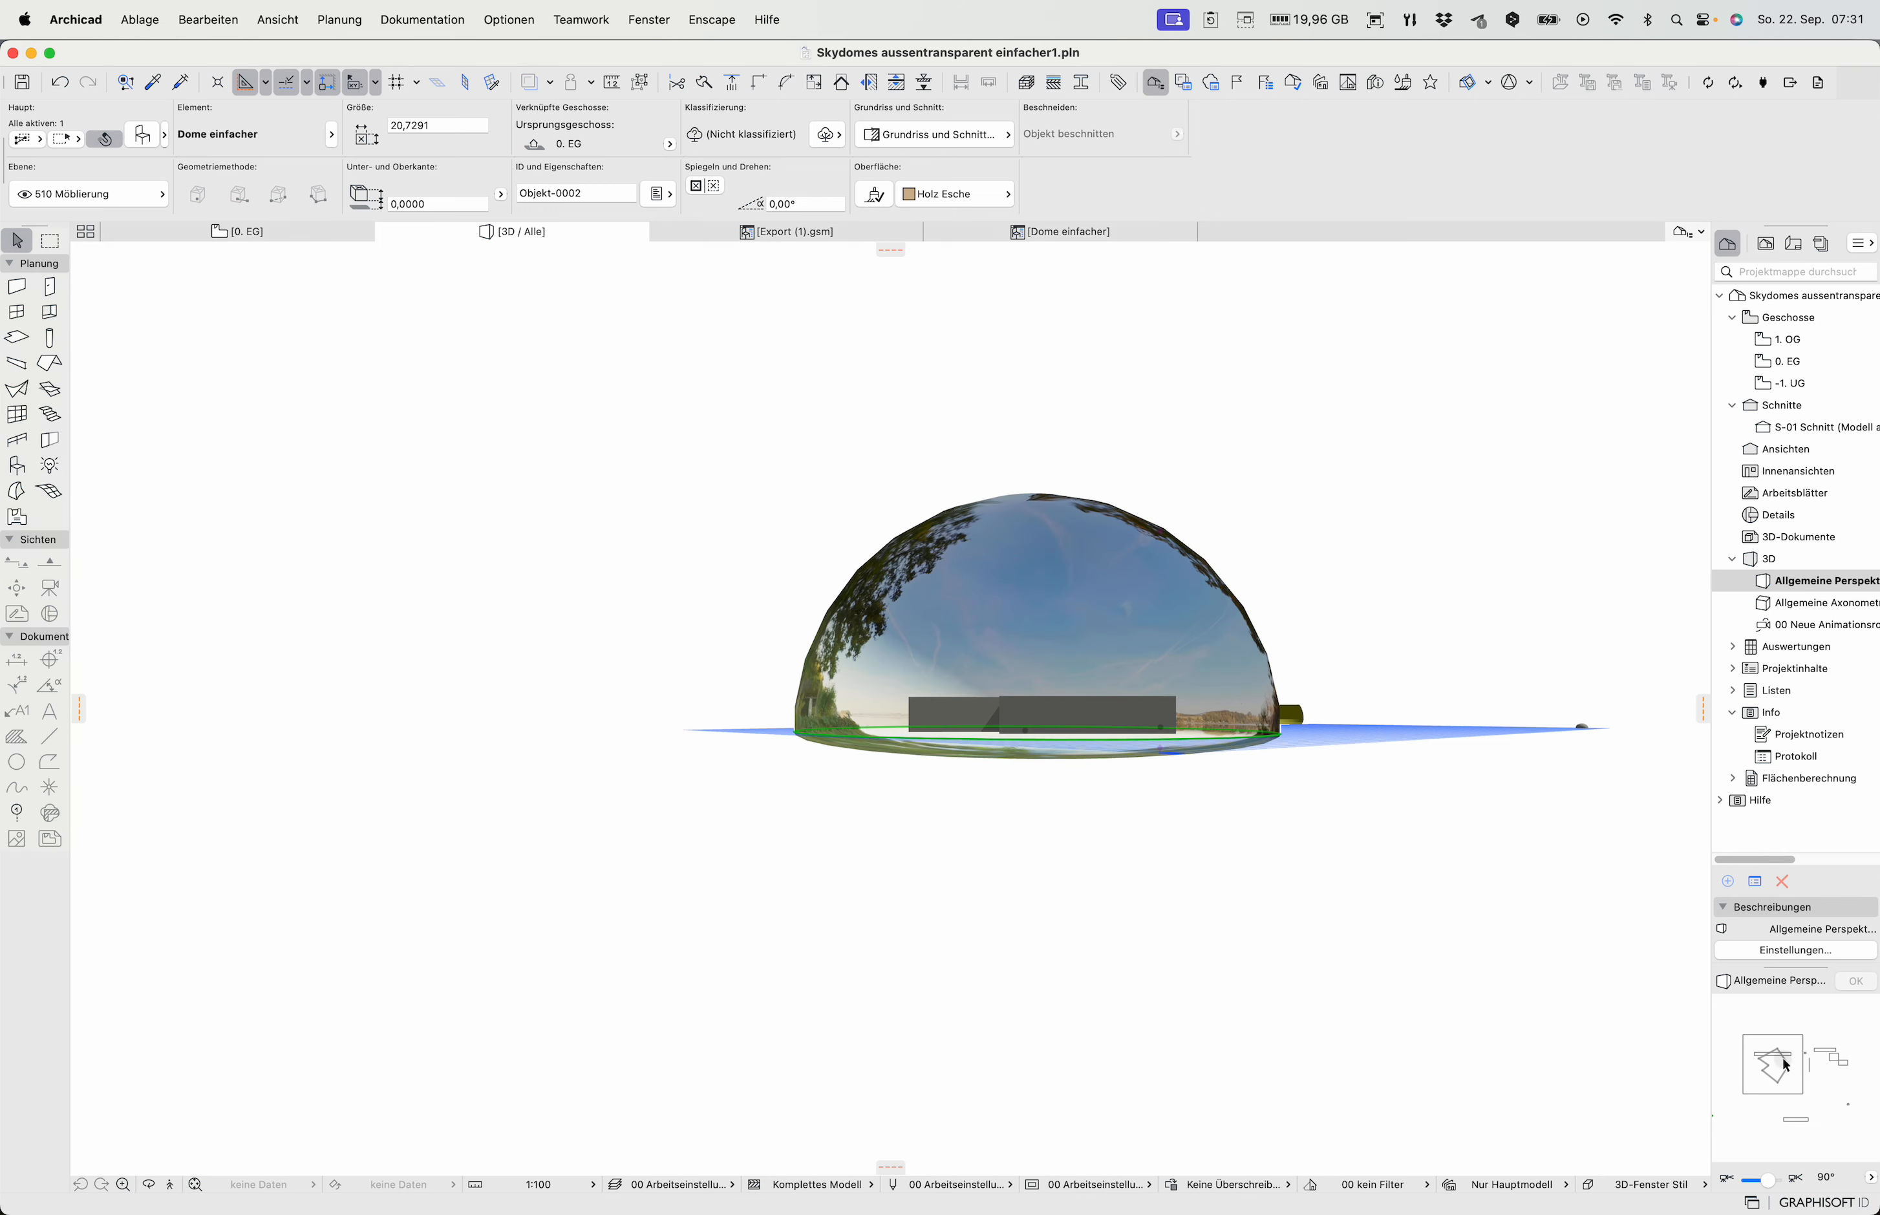
Move the perspective camera inside the dome, in front of the walled building, using the plan preview
{"action": "left_click", "coordinate": [1747, 1116]}
{"action": "left_click_drag", "start_coordinate": [1727, 1112], "coordinate": [1777, 1071]}
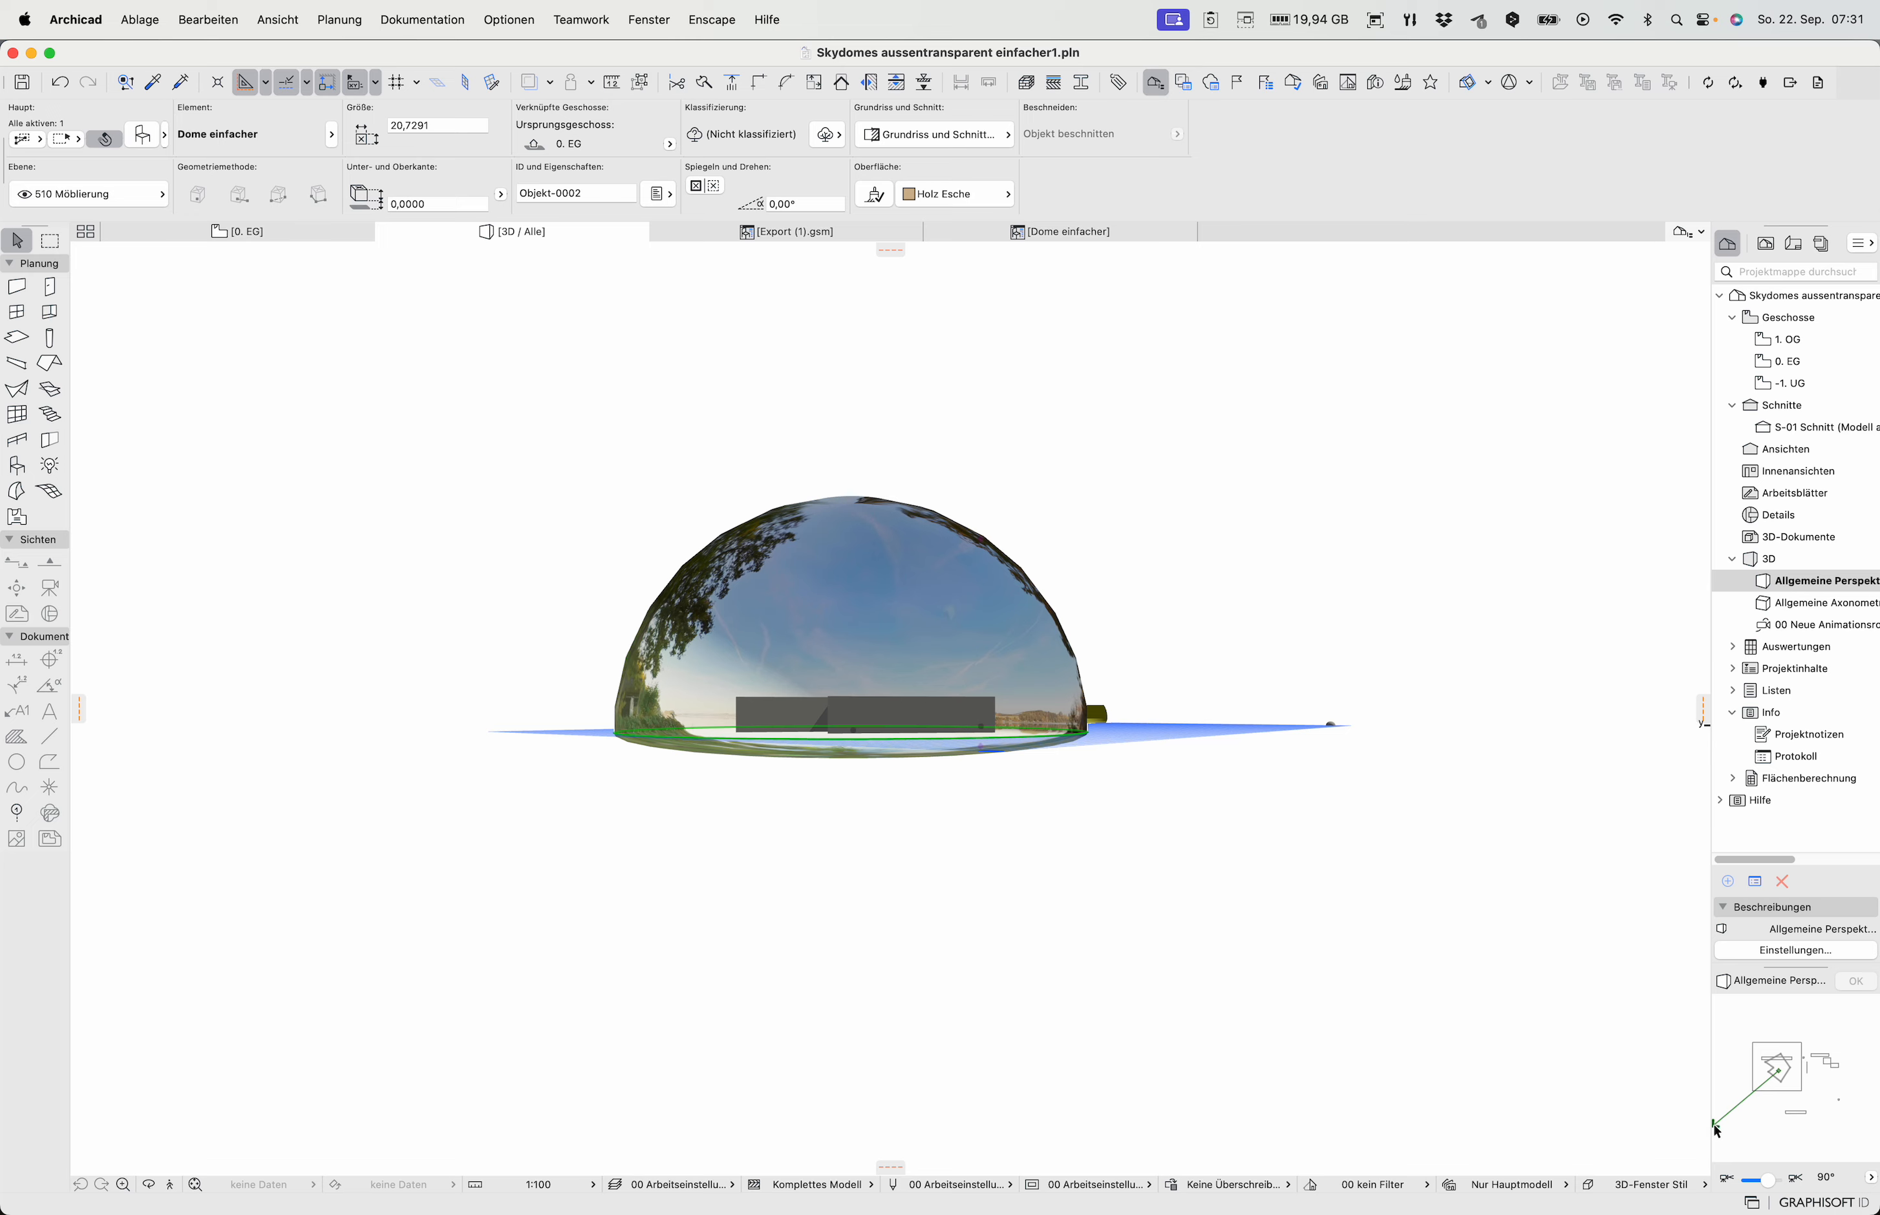
{"action": "left_click_drag", "start_coordinate": [1718, 1132], "coordinate": [1765, 1085]}
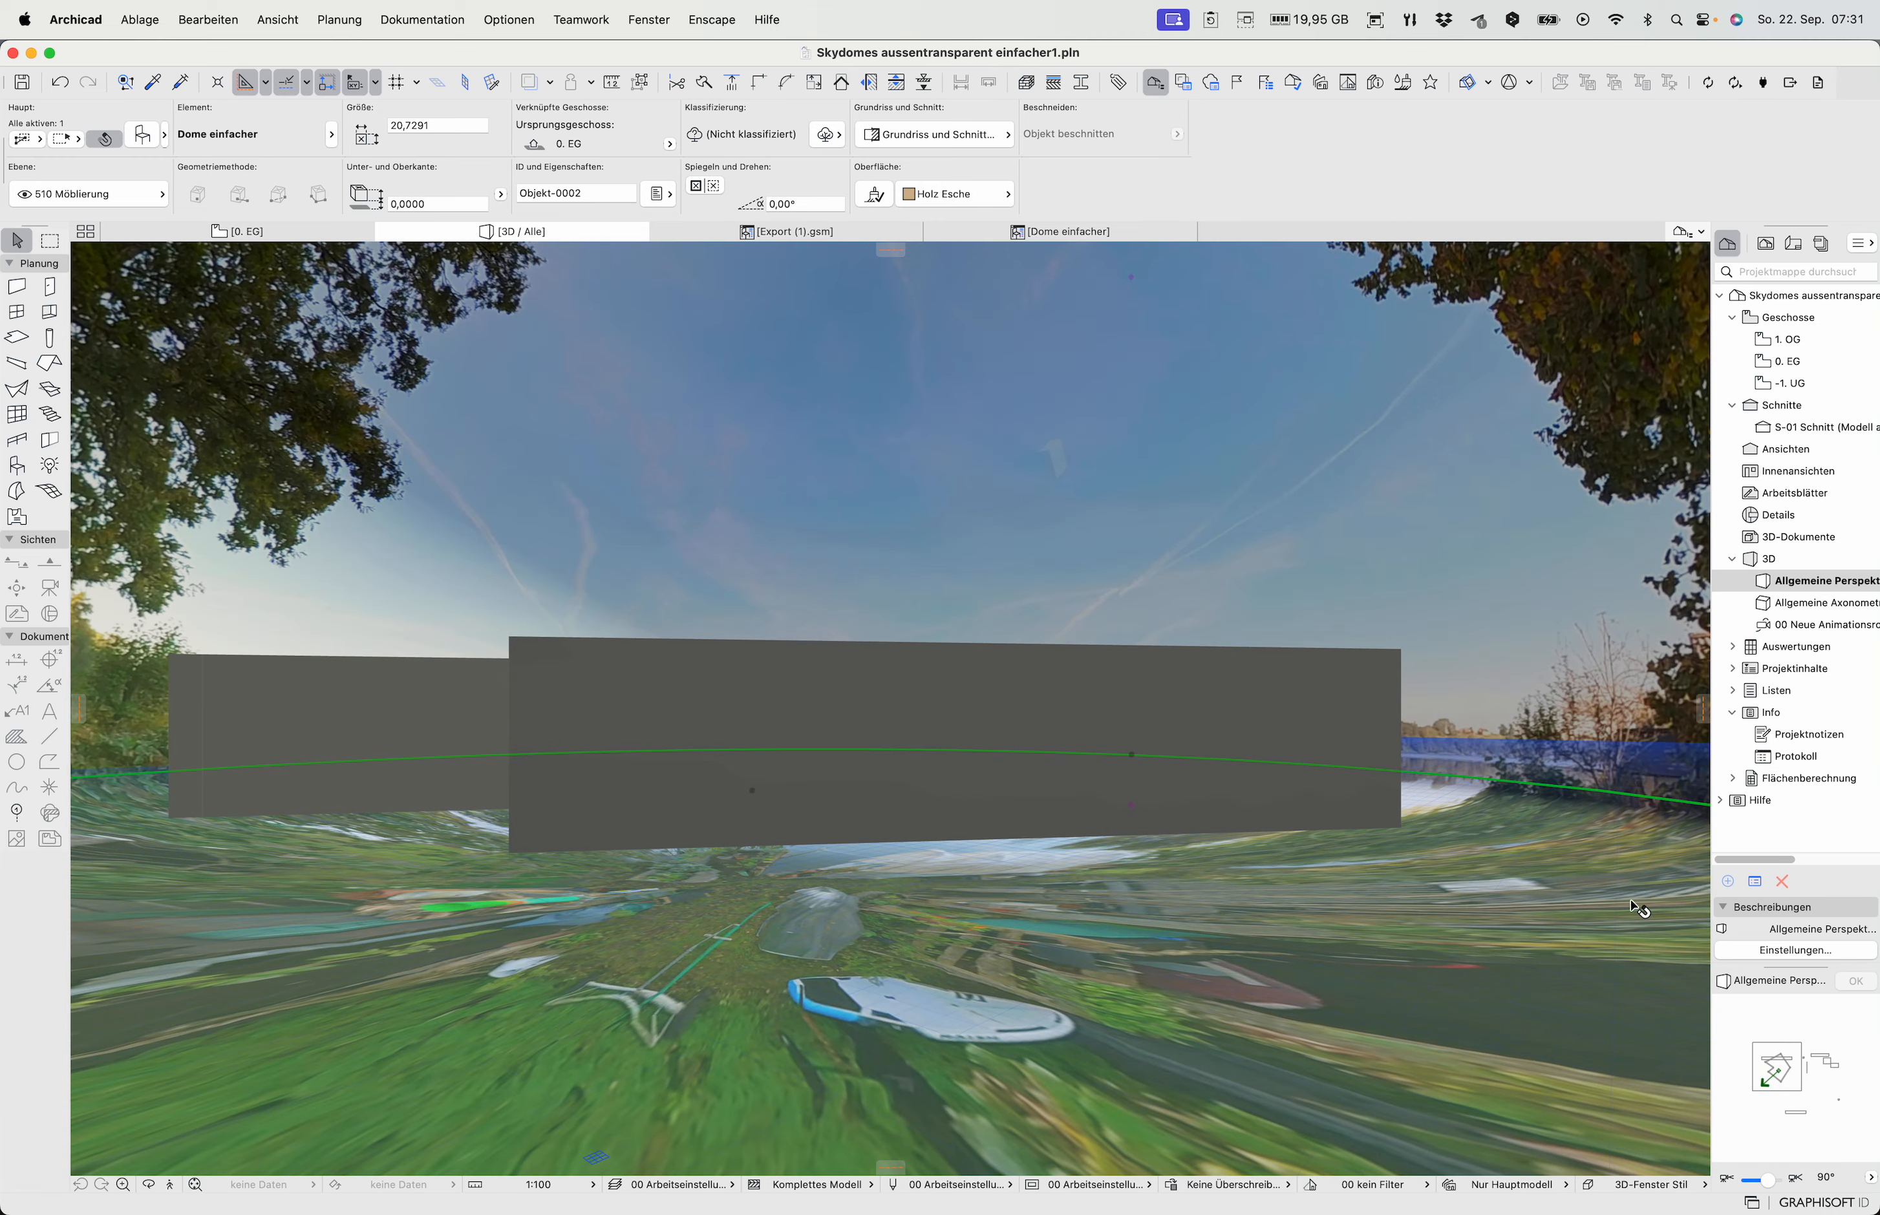
{"action": "mouse_move", "coordinate": [1766, 1090]}
{"action": "left_mouse_down"}
{"action": "mouse_move", "coordinate": [1763, 1063]}
{"action": "mouse_move", "coordinate": [1787, 1053]}
{"action": "mouse_move", "coordinate": [1801, 1082]}
{"action": "mouse_move", "coordinate": [1780, 1061]}
{"action": "mouse_move", "coordinate": [1763, 1073]}
{"action": "left_mouse_up"}
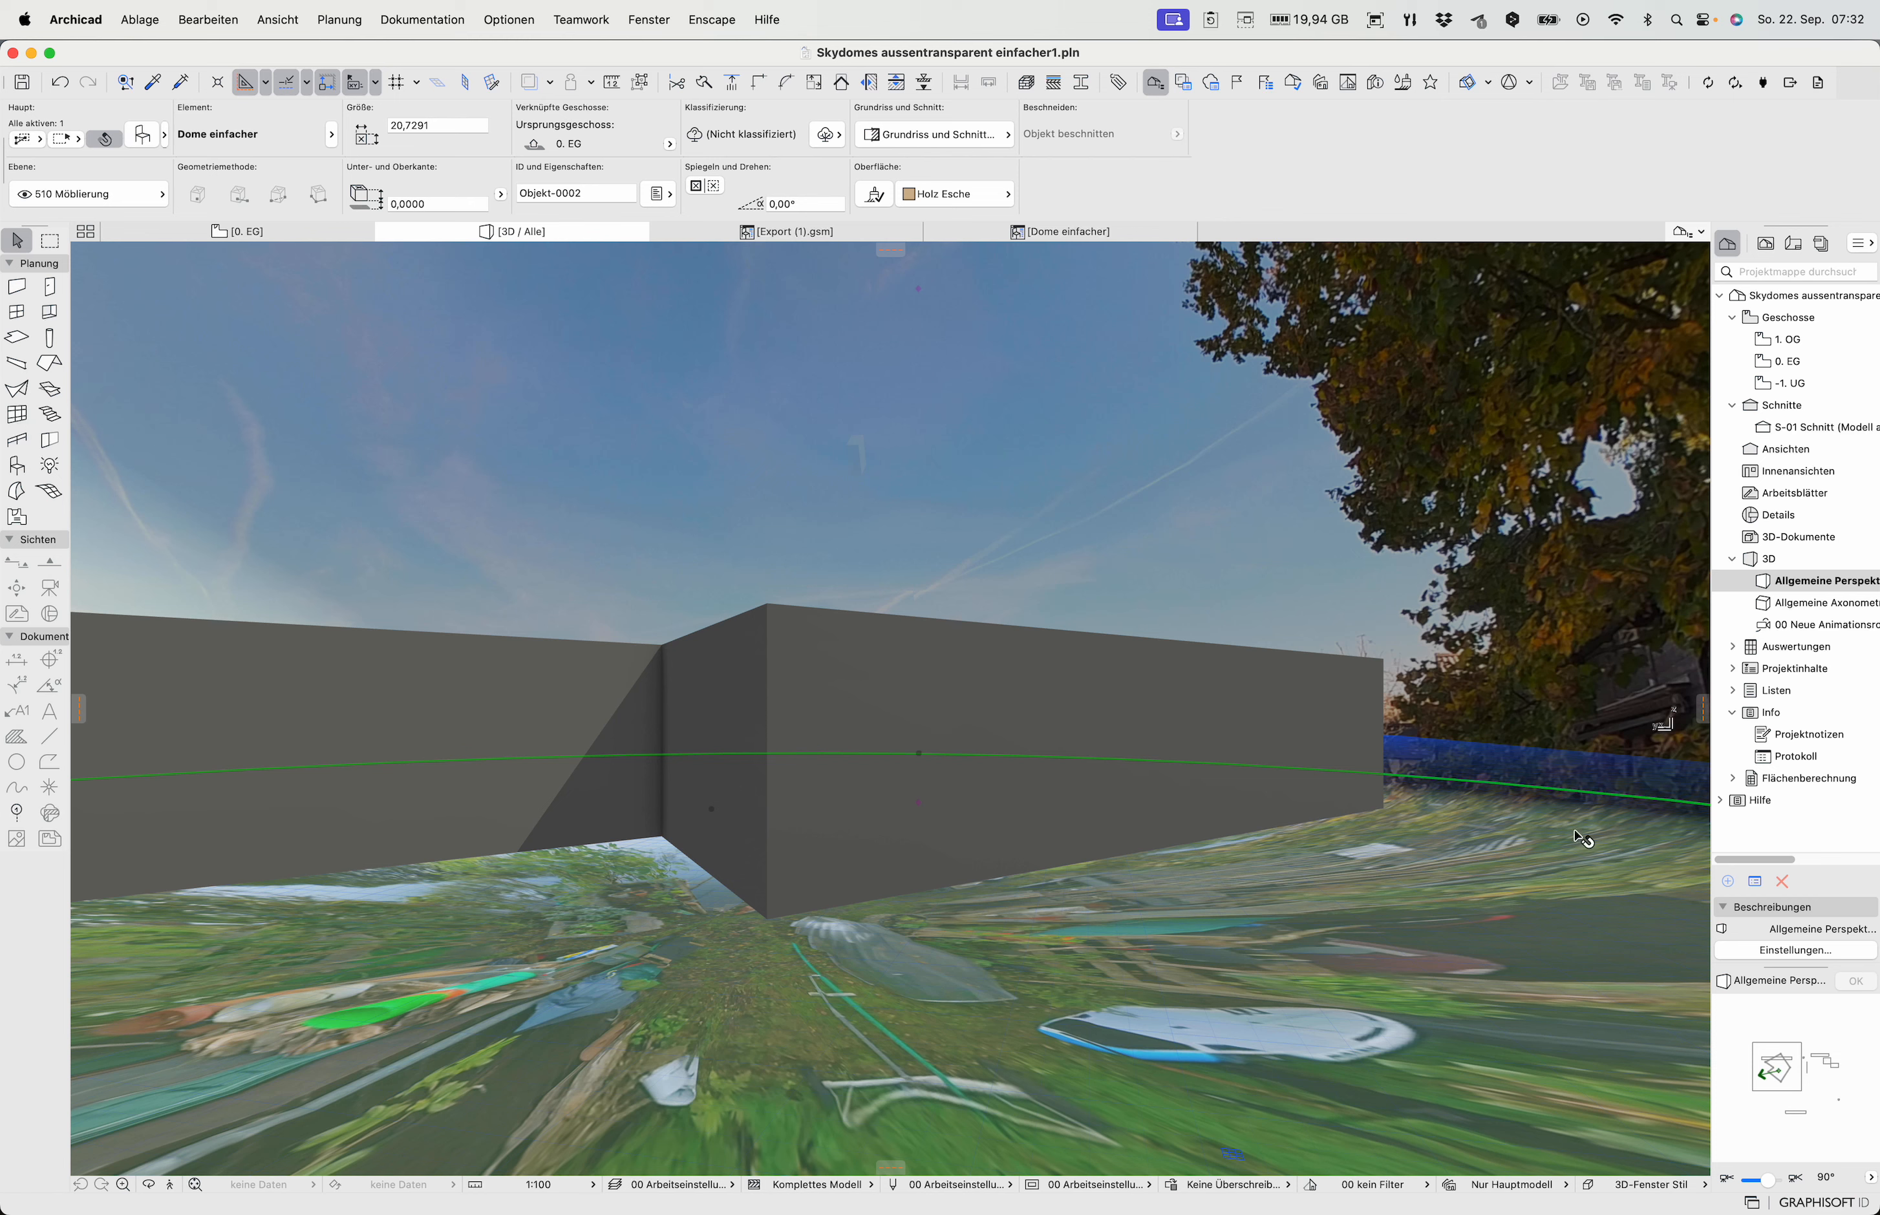
Examine the building and the dome's photo texture from eye level, from a raised viewpoint and from outside
{"action": "mouse_move", "coordinate": [948, 1212]}
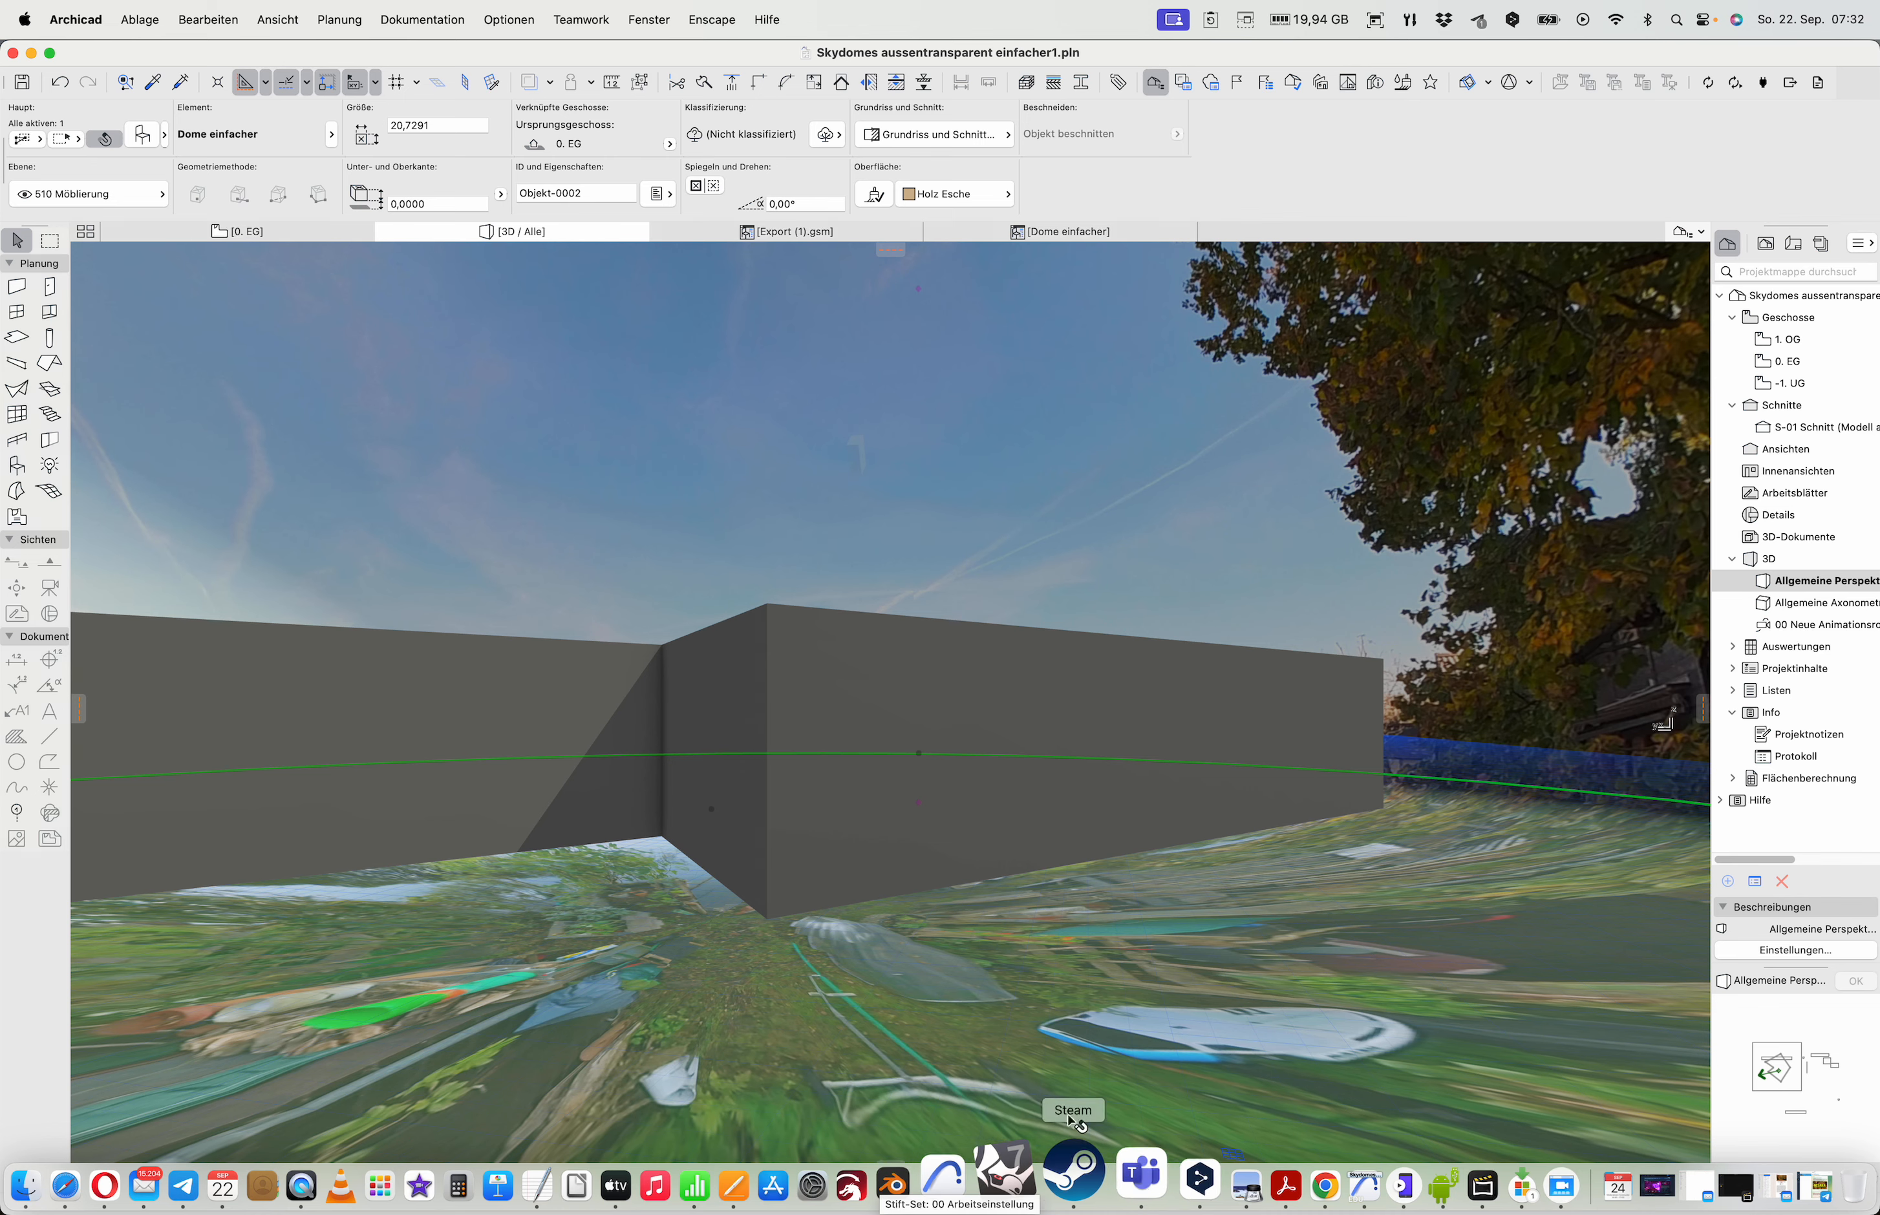
{"action": "scroll", "coordinate": [1157, 895], "scroll_direction": "down", "scroll_amount": 5}
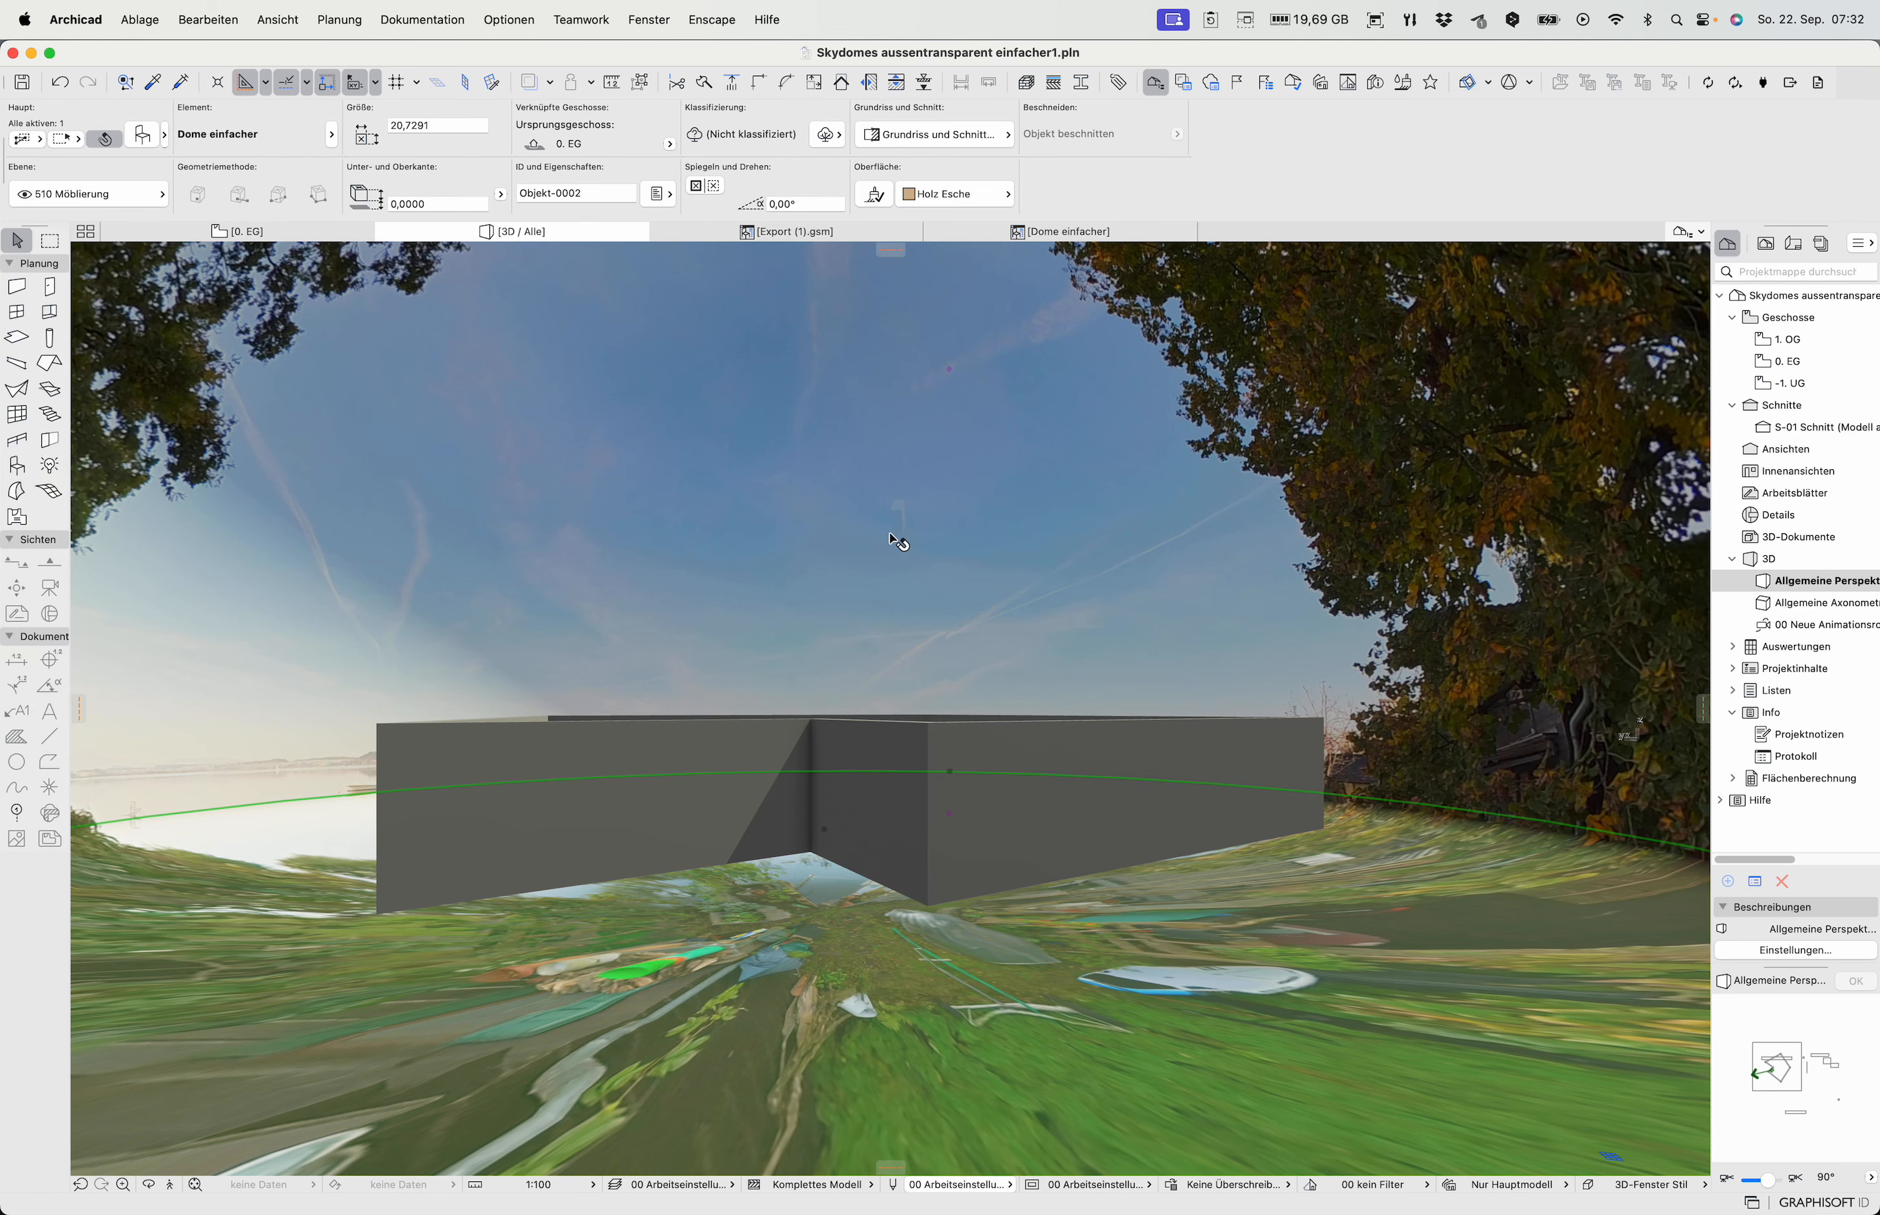
{"action": "middle_click_drag", "start_coordinate": [869, 617], "coordinate": [861, 703], "text": "shift"}
{"action": "scroll", "coordinate": [861, 703], "scroll_direction": "up", "scroll_amount": 5}
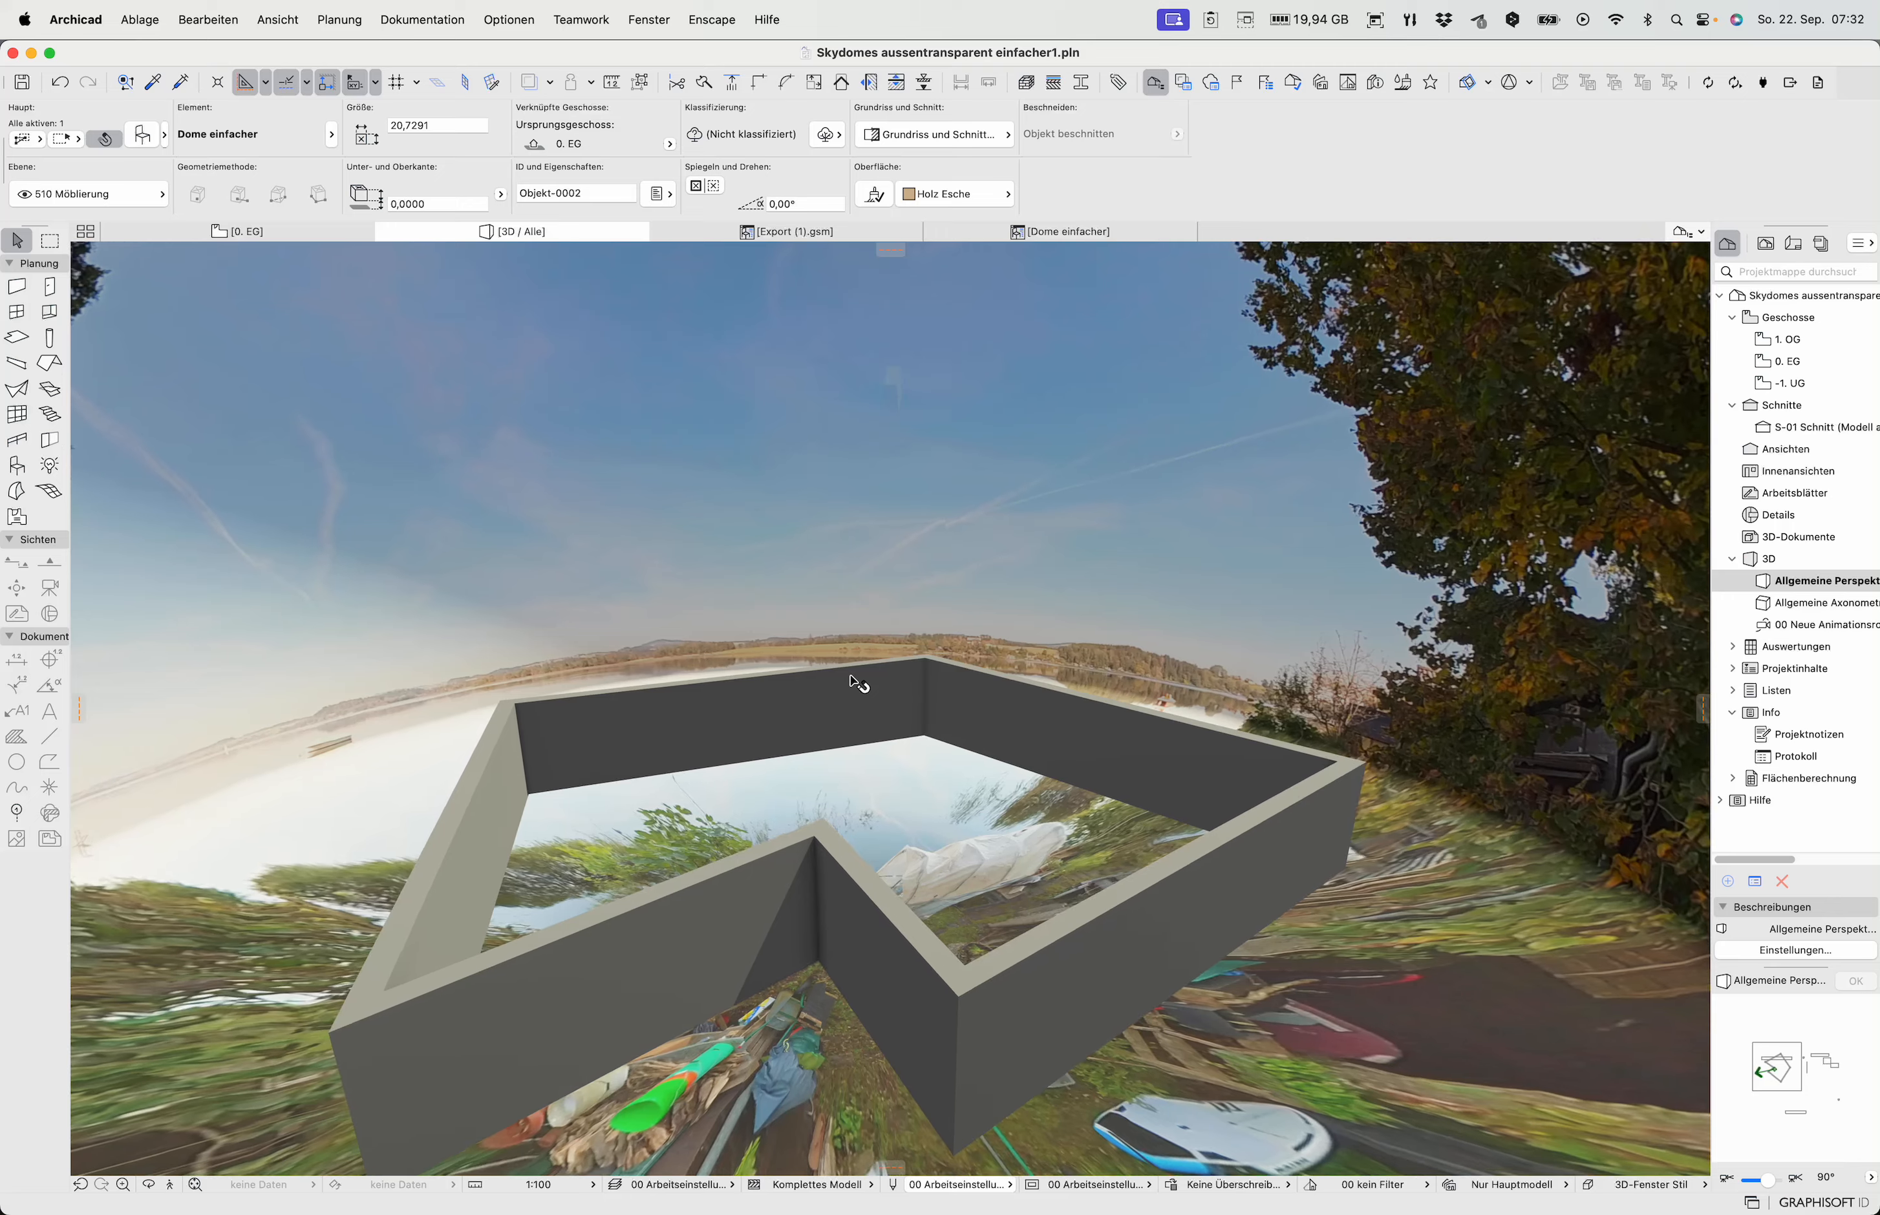
{"action": "mouse_move", "coordinate": [1754, 1076]}
{"action": "left_mouse_down"}
{"action": "mouse_move", "coordinate": [1777, 1040]}
{"action": "mouse_move", "coordinate": [1802, 1074]}
{"action": "mouse_move", "coordinate": [1766, 1063]}
{"action": "left_mouse_up"}
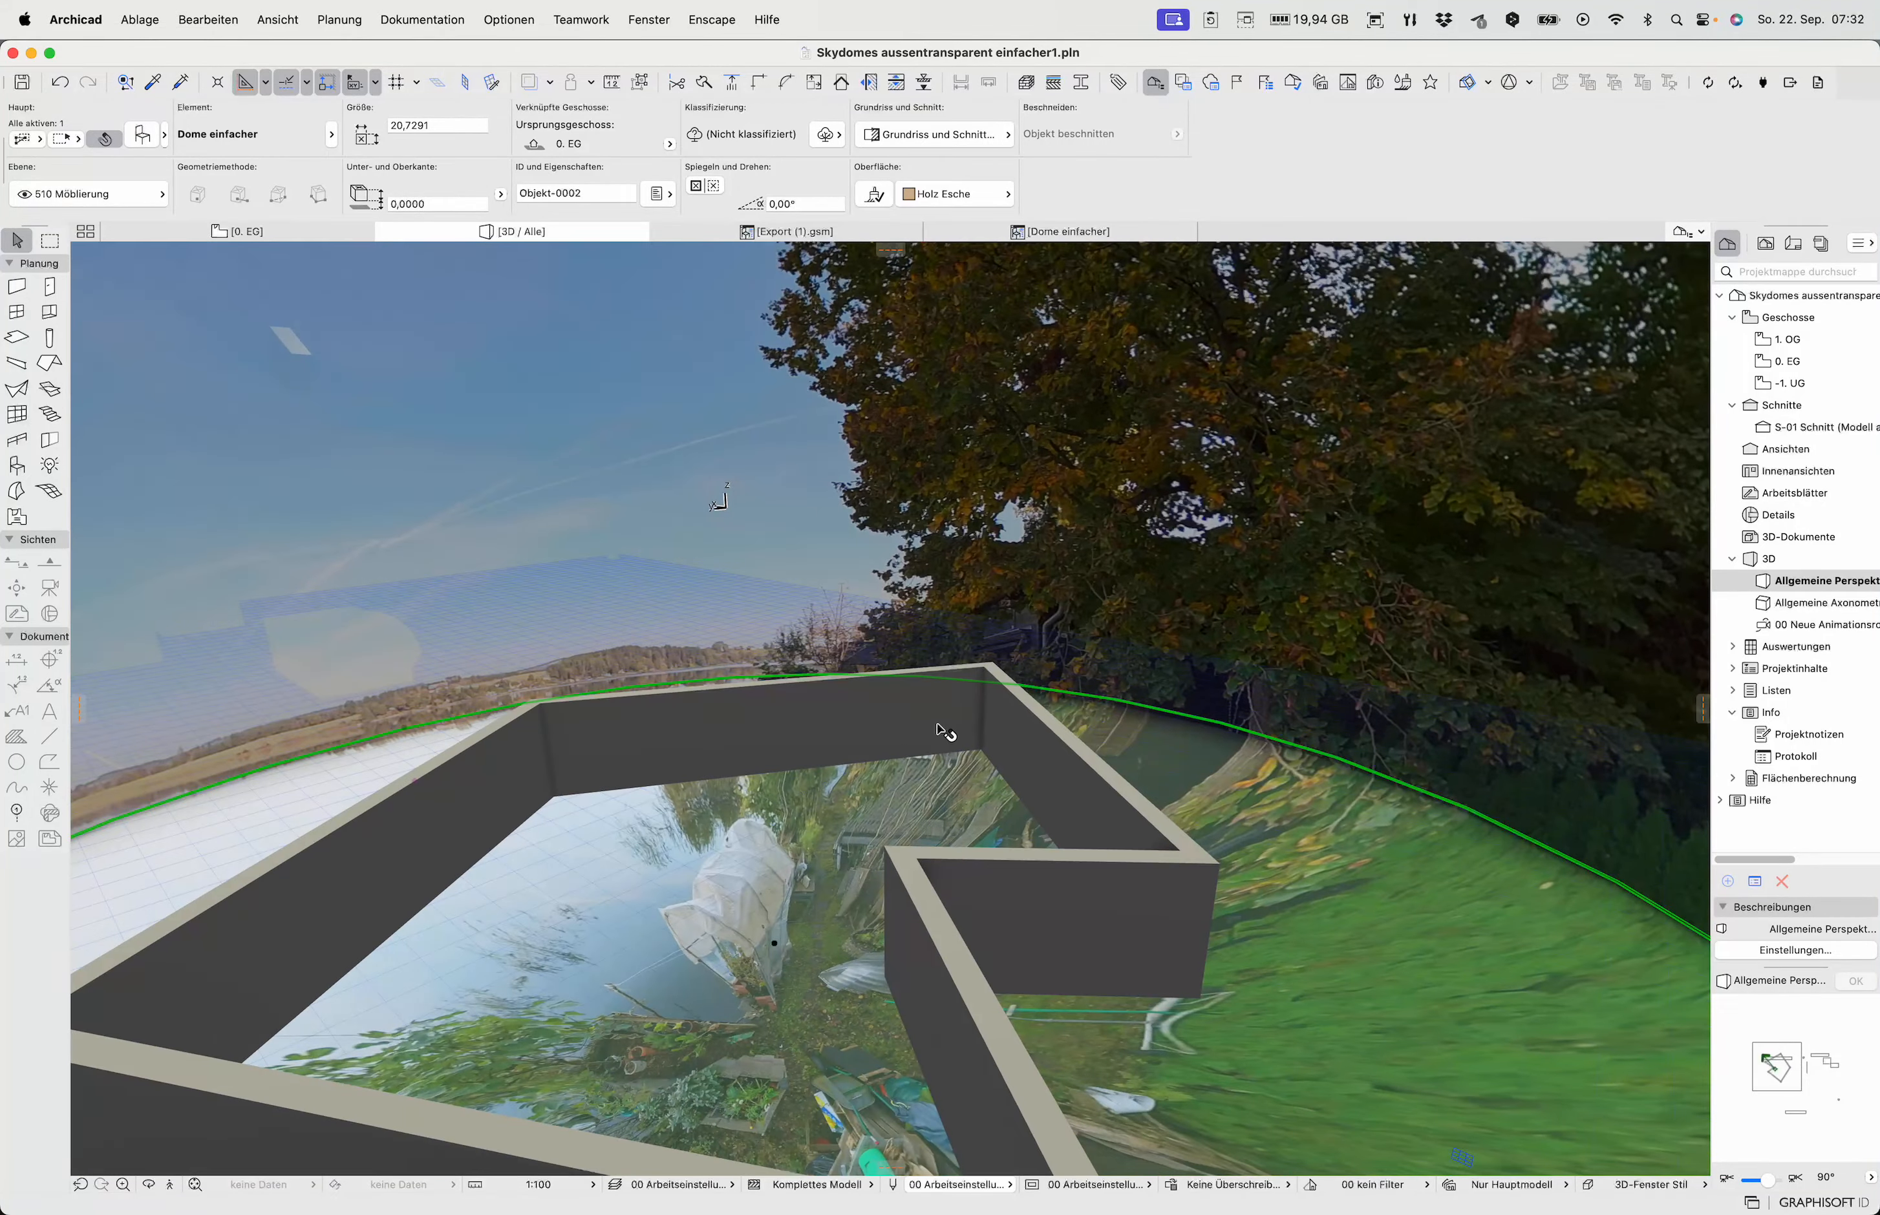
{"action": "scroll", "coordinate": [844, 756], "scroll_direction": "down", "scroll_amount": 5}
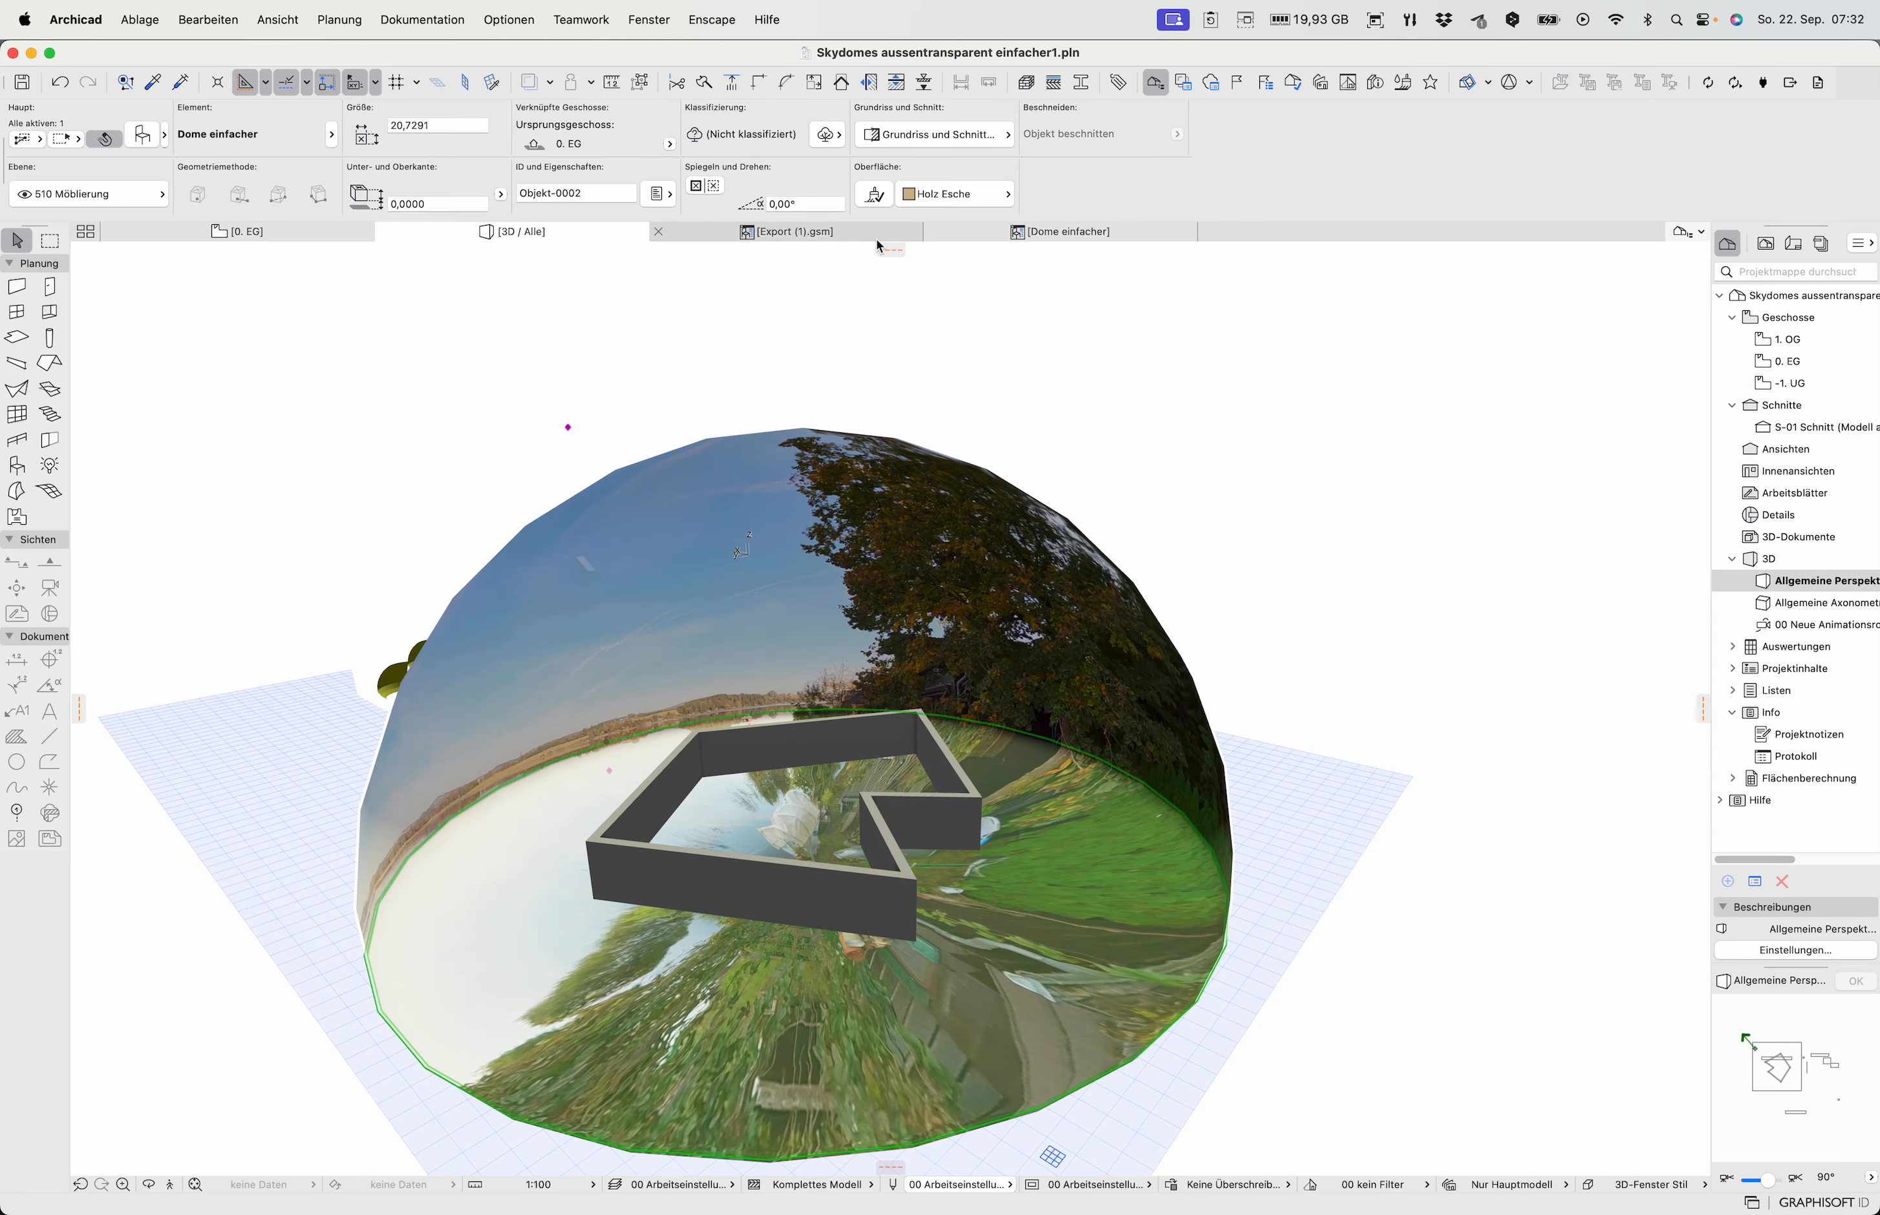
Open the 3D script of the Dome einfacher object and review its hotspots, height ratios and texture definition
{"action": "left_click", "coordinate": [1008, 234]}
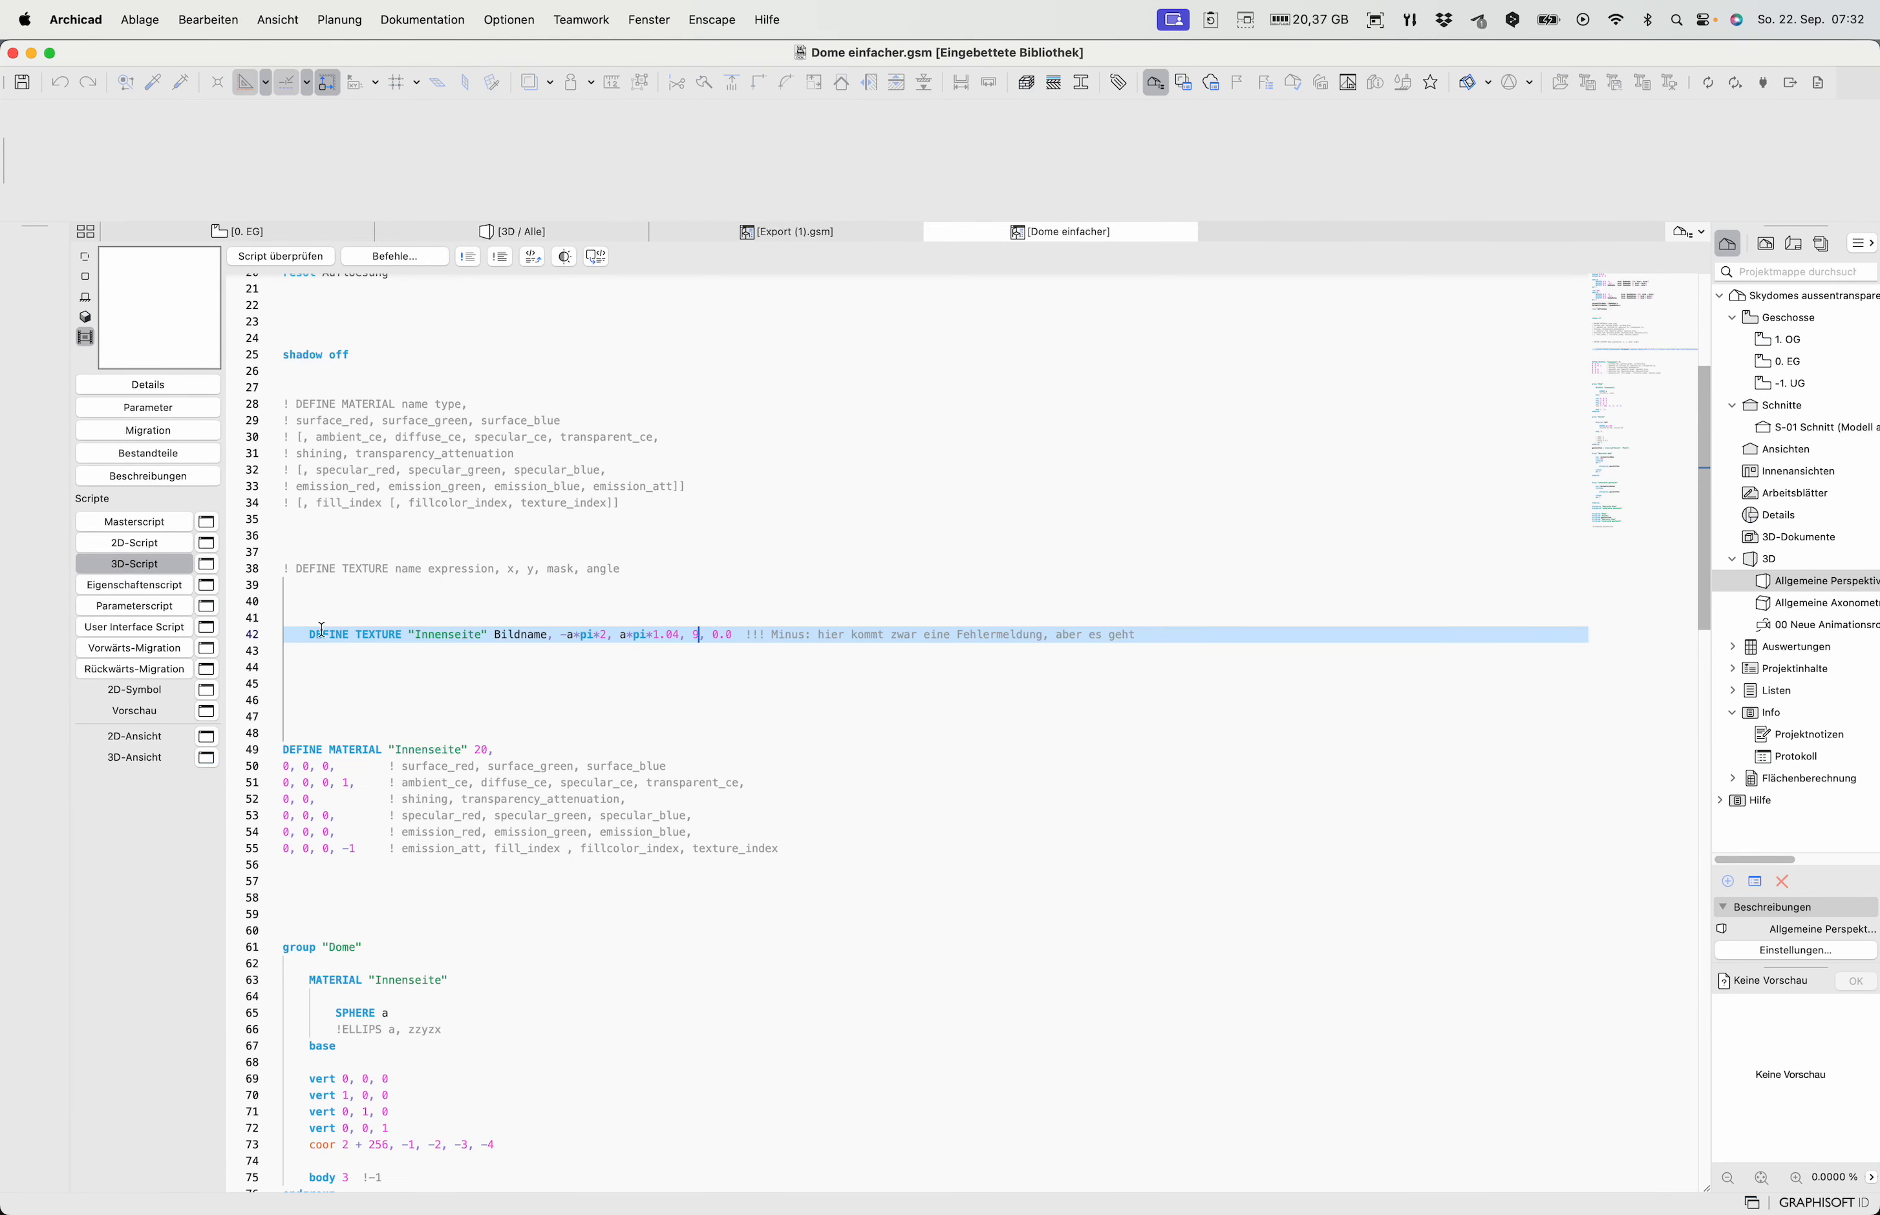
{"action": "scroll", "coordinate": [469, 474], "scroll_direction": "up", "scroll_amount": 10}
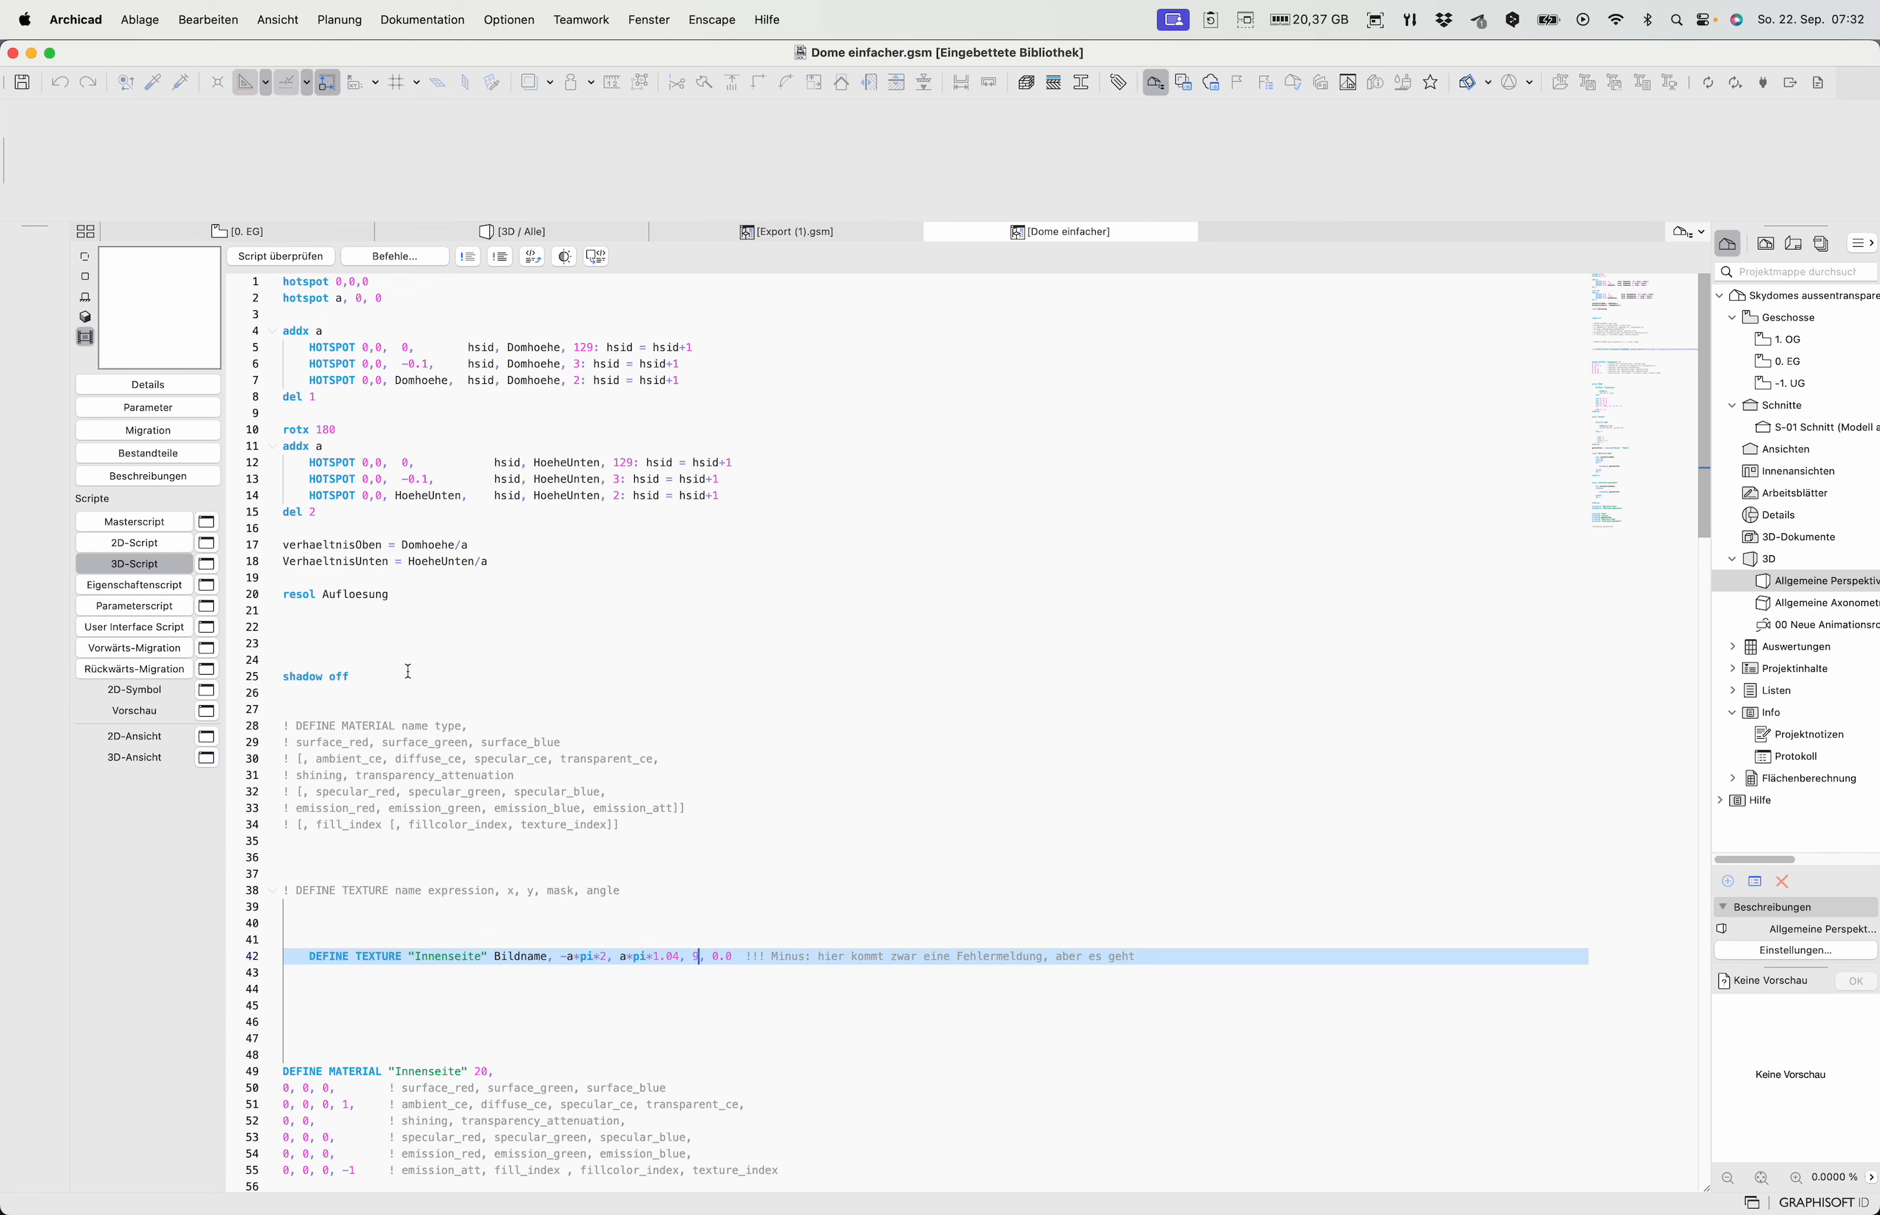
{"action": "left_click", "coordinate": [1649, 357]}
{"action": "left_click_drag", "start_coordinate": [1648, 357], "coordinate": [1634, 297]}
{"action": "scroll", "coordinate": [634, 761], "scroll_direction": "down", "scroll_amount": 5}
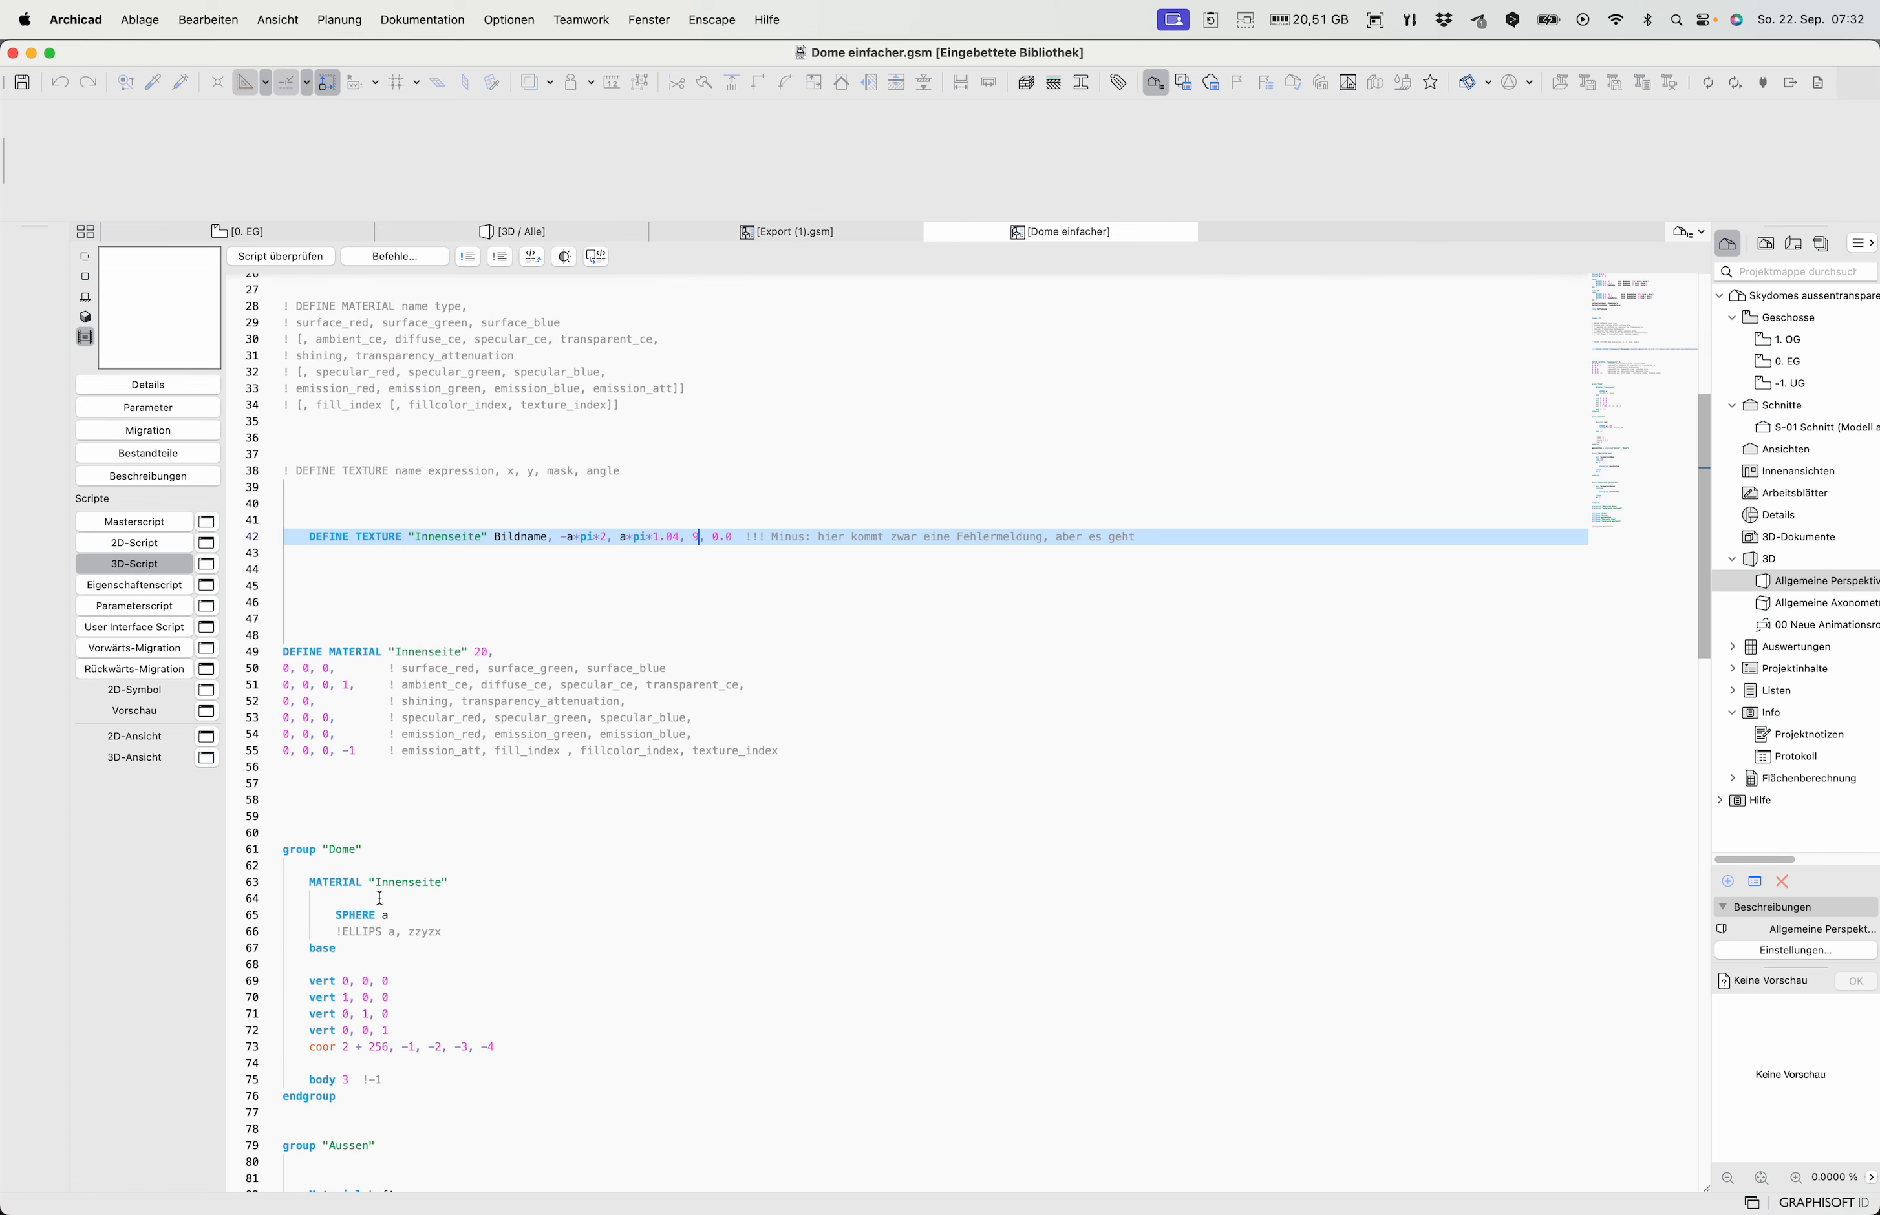
Examine the inner SPHERE a in group "Dome" and the outer SPHERE a*1.005 with material Luft in group "Aussen"
{"action": "left_click_drag", "start_coordinate": [388, 916], "coordinate": [335, 916]}
{"action": "scroll", "coordinate": [442, 874], "scroll_direction": "down", "scroll_amount": 1}
{"action": "scroll", "coordinate": [459, 883], "scroll_direction": "down", "scroll_amount": 1}
{"action": "scroll", "coordinate": [484, 923], "scroll_direction": "down", "scroll_amount": 1}
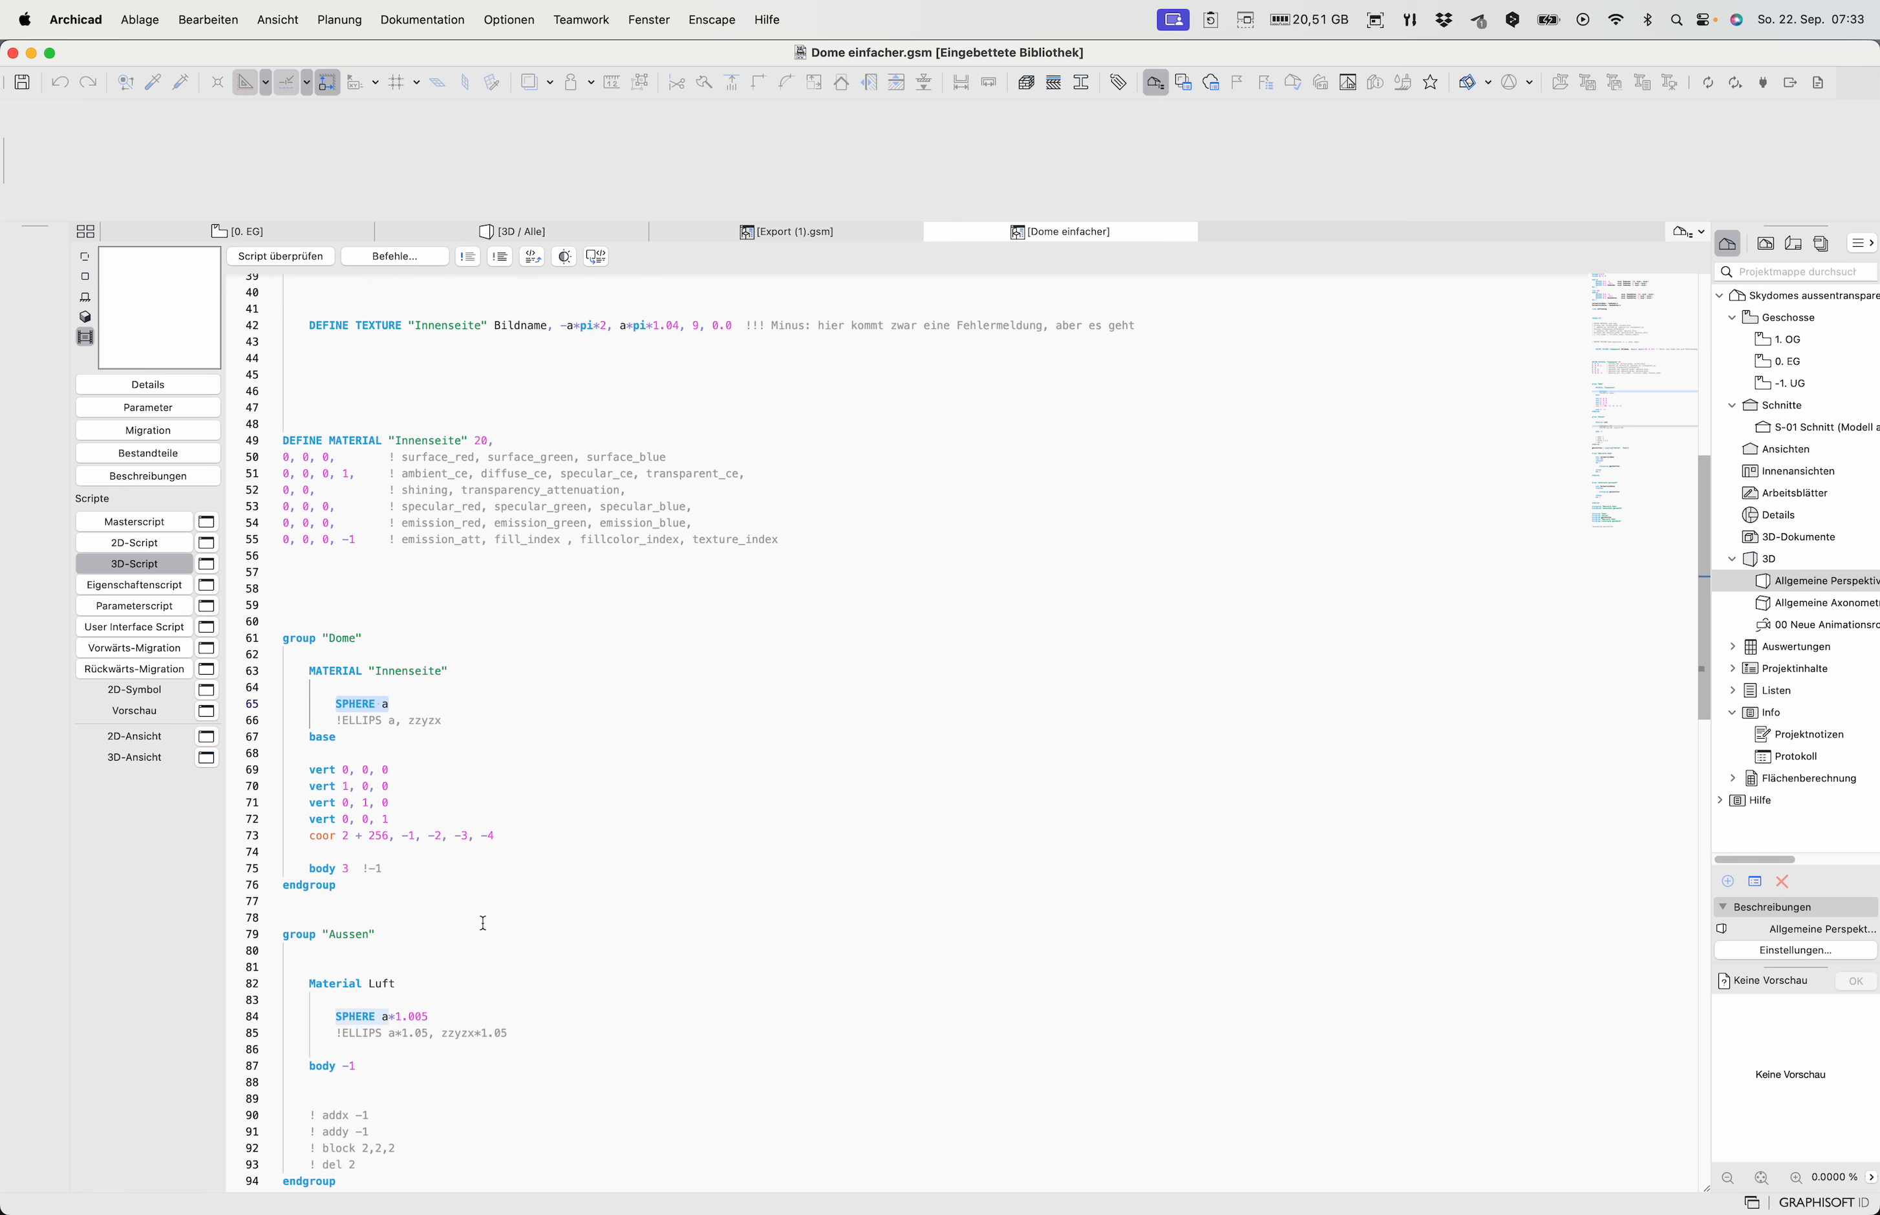
{"action": "left_click_drag", "start_coordinate": [440, 1017], "coordinate": [339, 1022]}
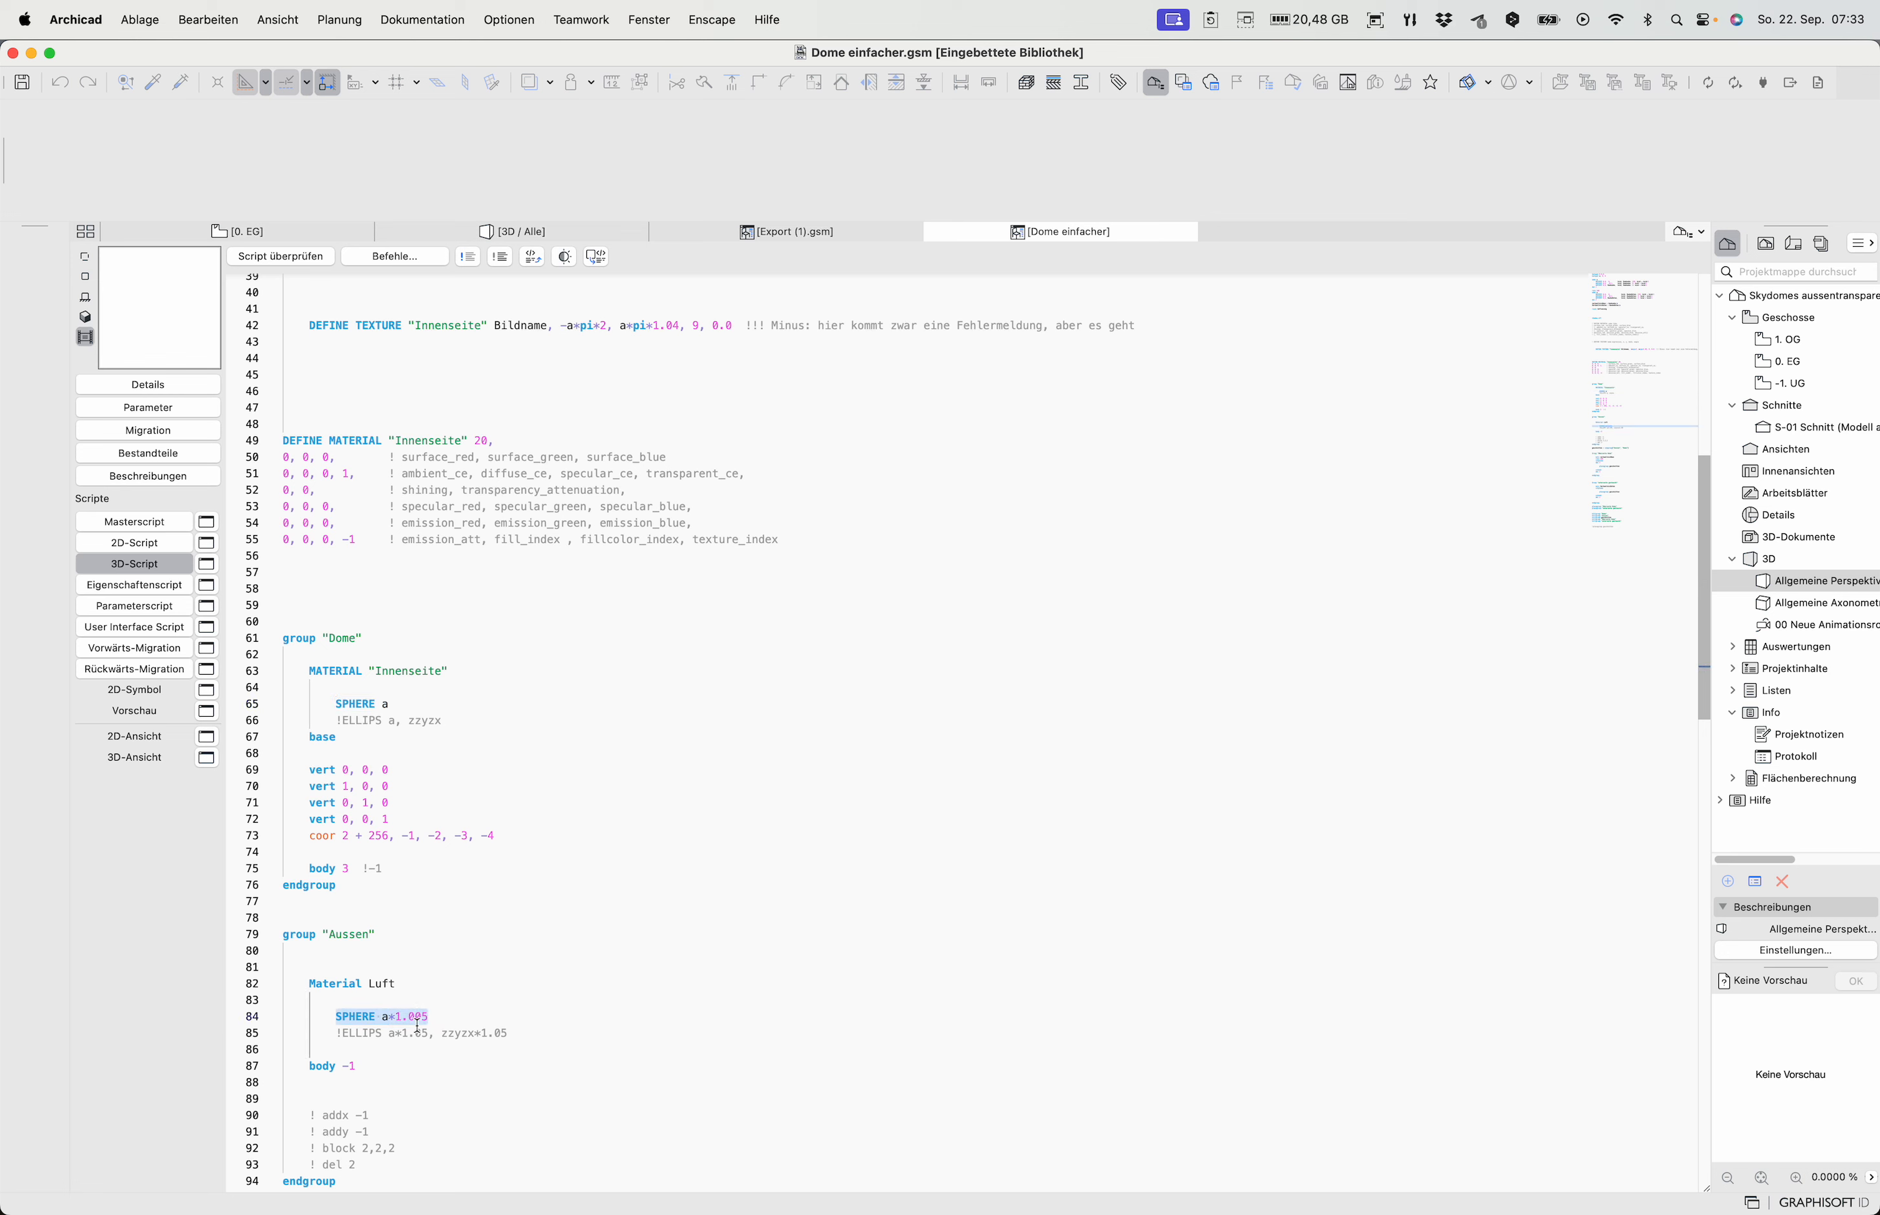
{"action": "triple_click", "coordinate": [451, 1016]}
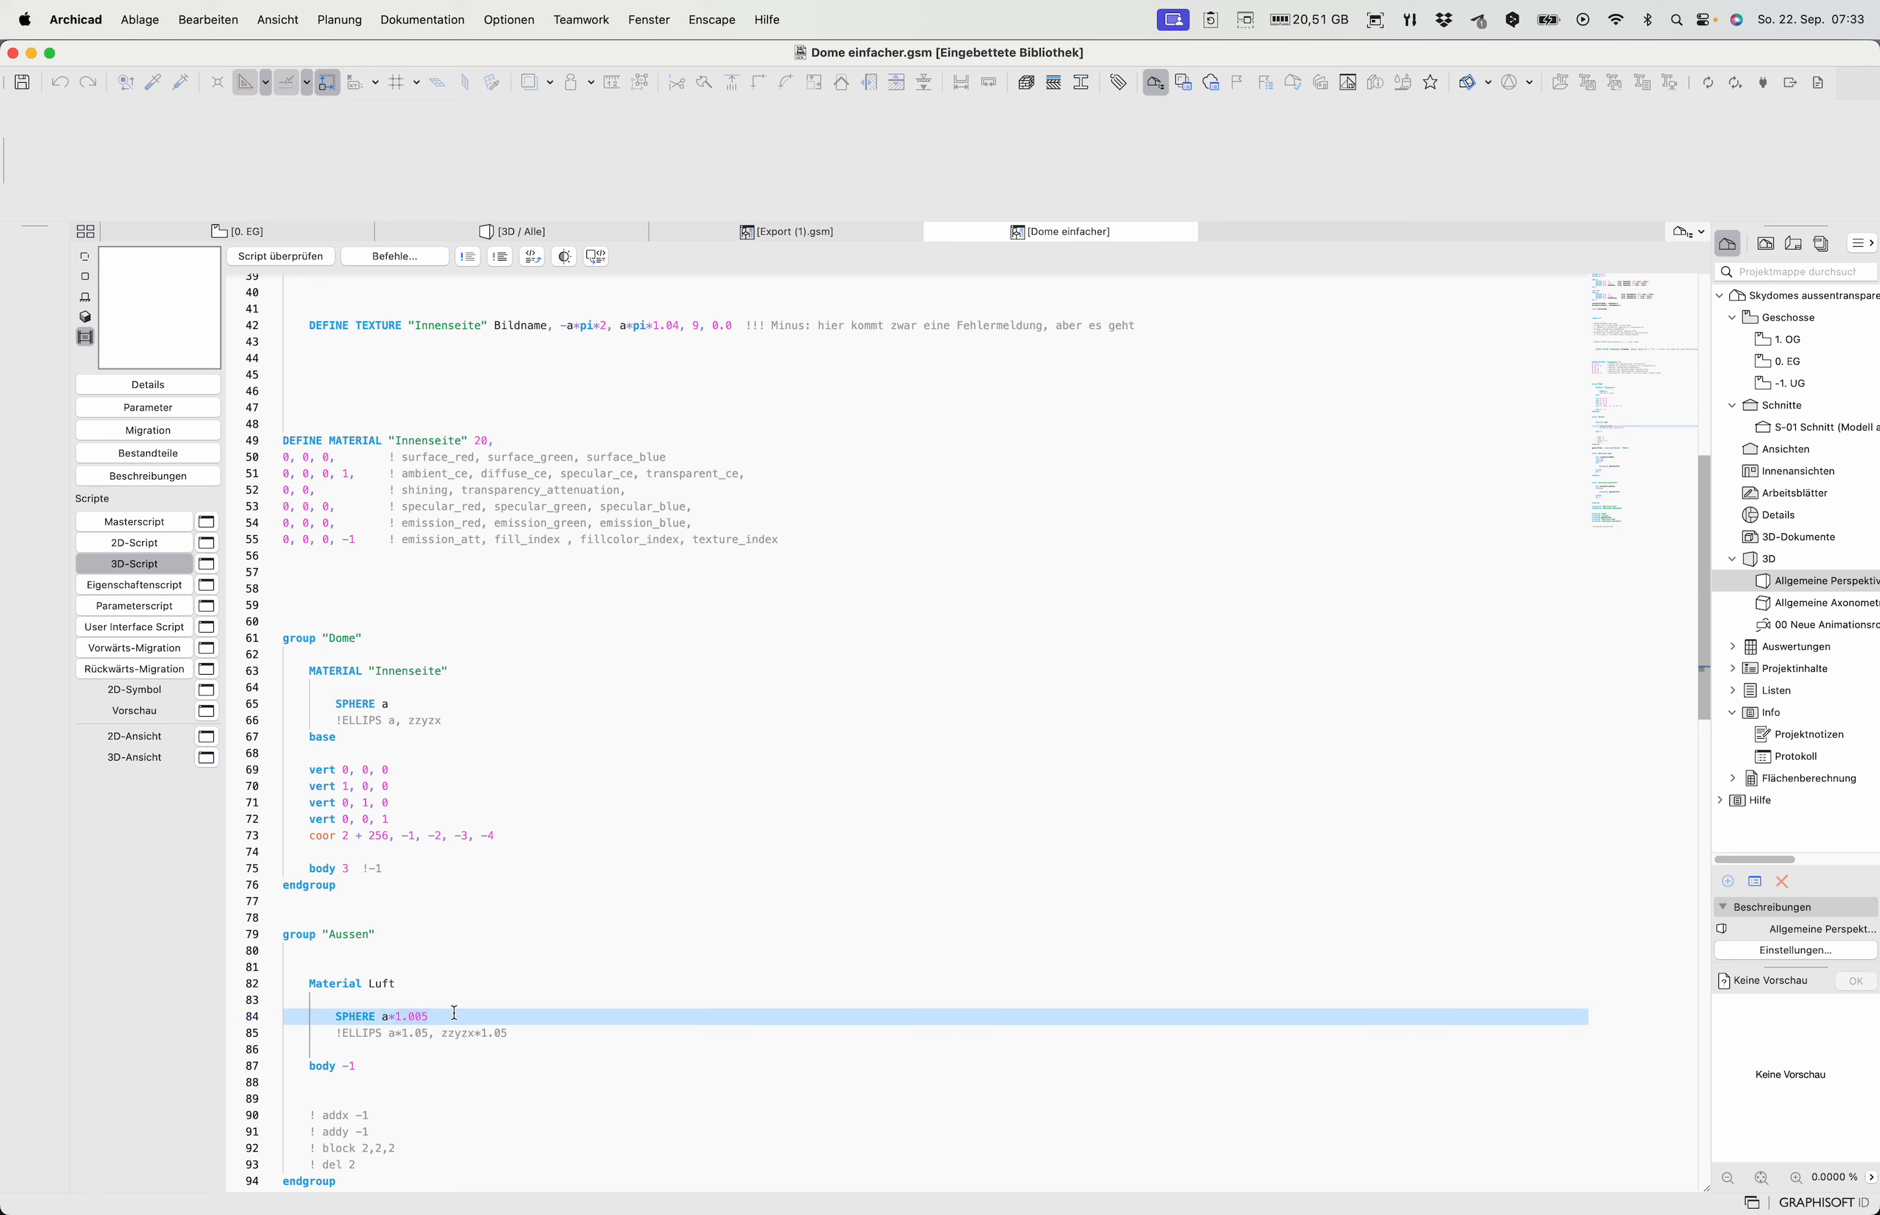
{"action": "left_click_drag", "start_coordinate": [427, 1016], "coordinate": [368, 984]}
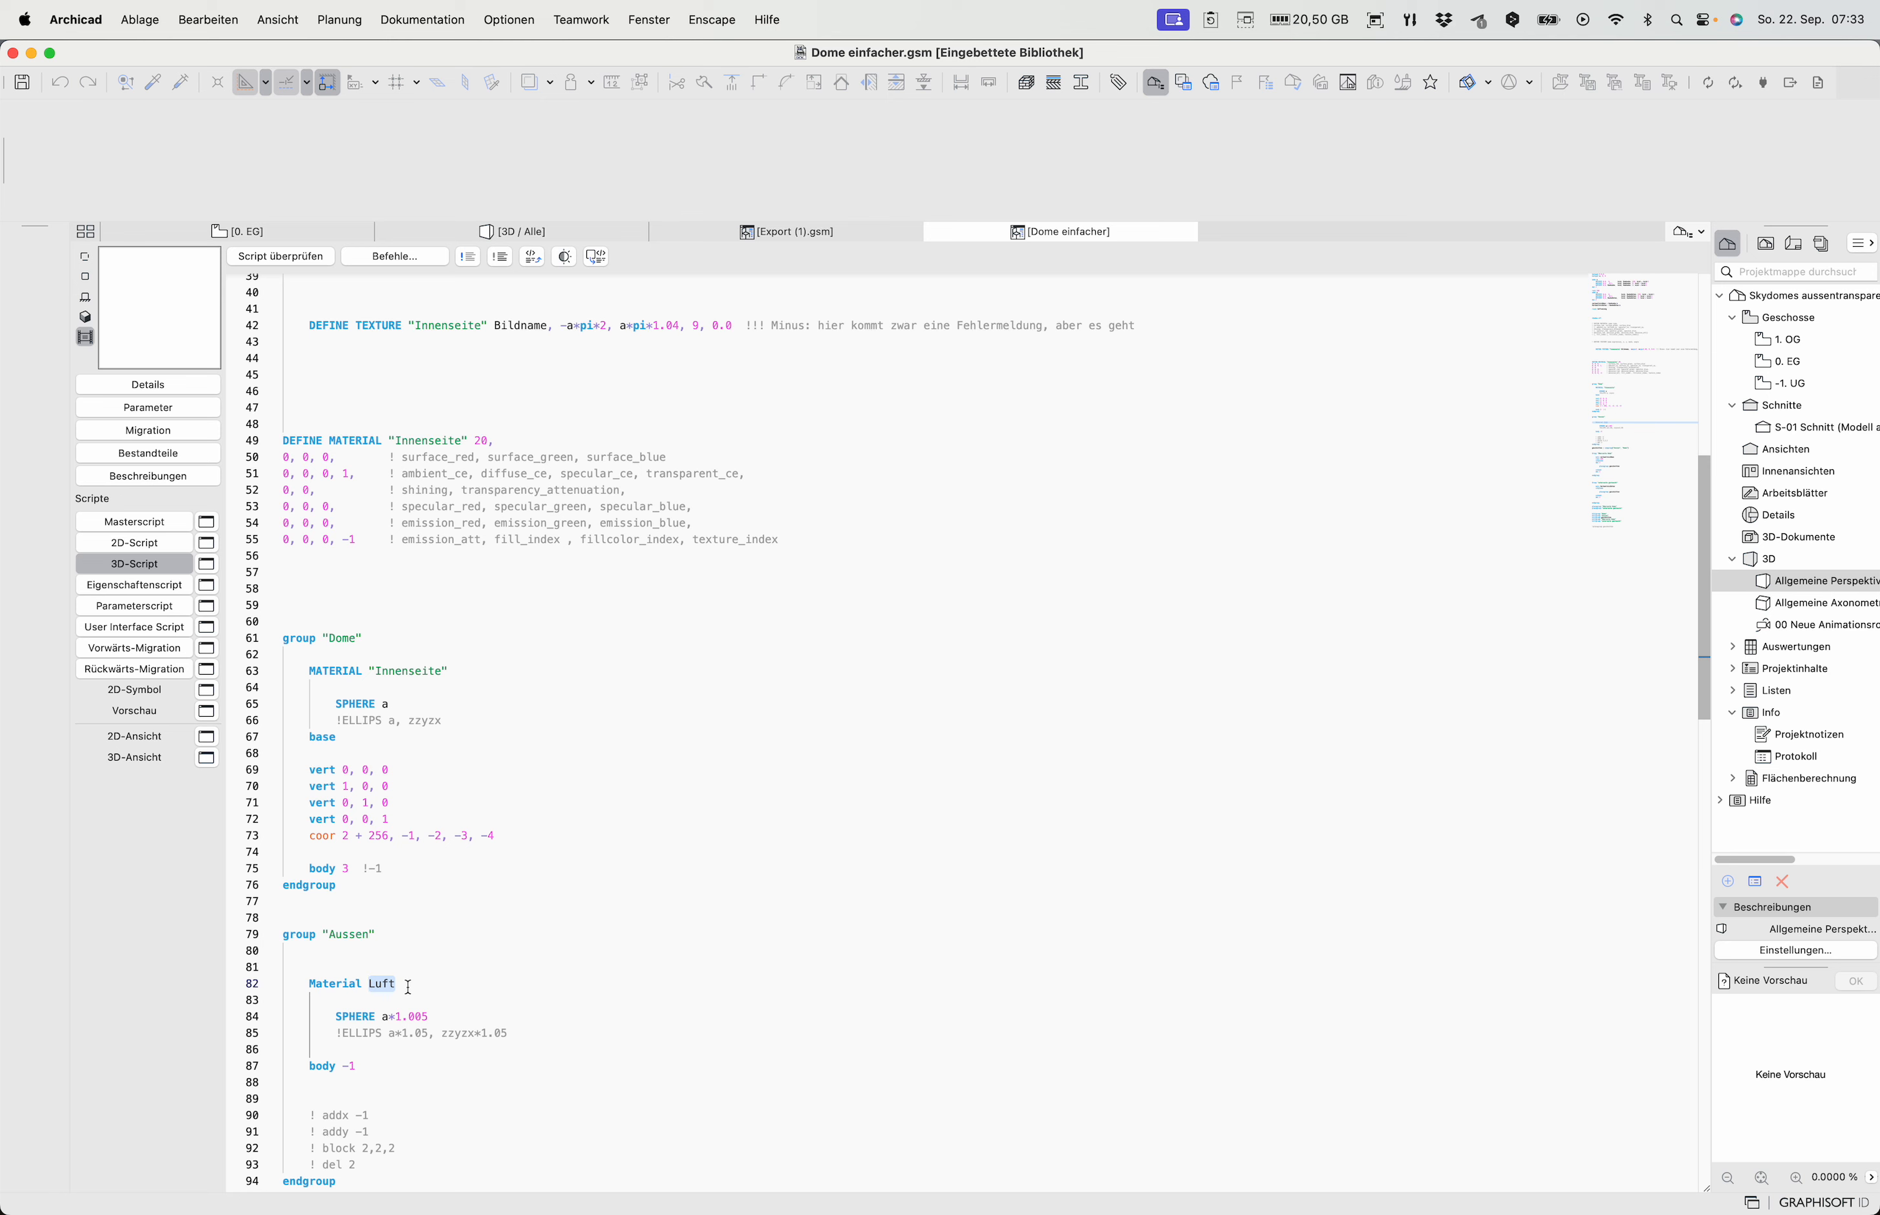
Trace the material "Innenseite" from group "Dome" back to the Bildname variable in its DEFINE TEXTURE line
{"action": "left_click_drag", "start_coordinate": [449, 671], "coordinate": [309, 671]}
{"action": "scroll", "coordinate": [380, 650], "scroll_direction": "up", "scroll_amount": 6}
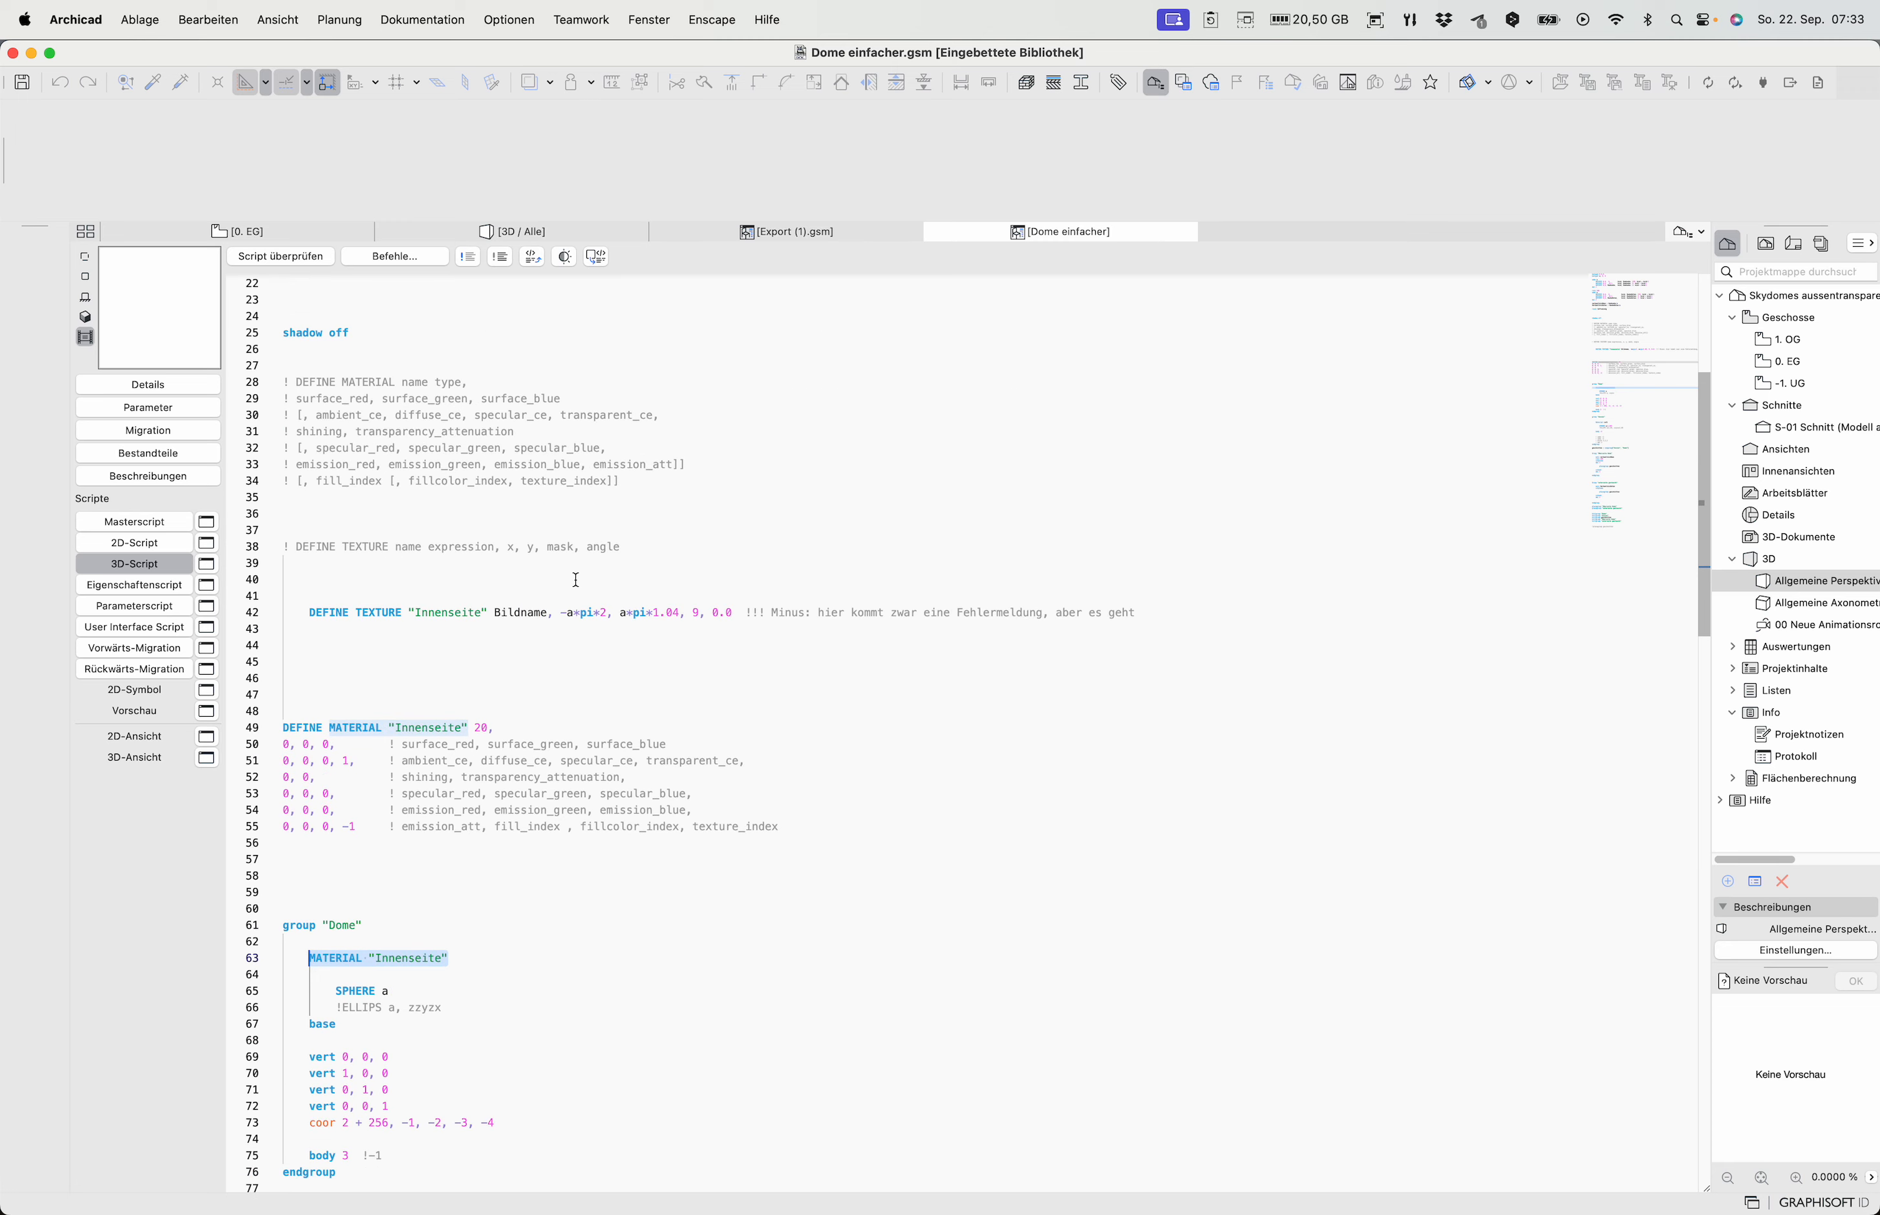
{"action": "double_click", "coordinate": [517, 643]}
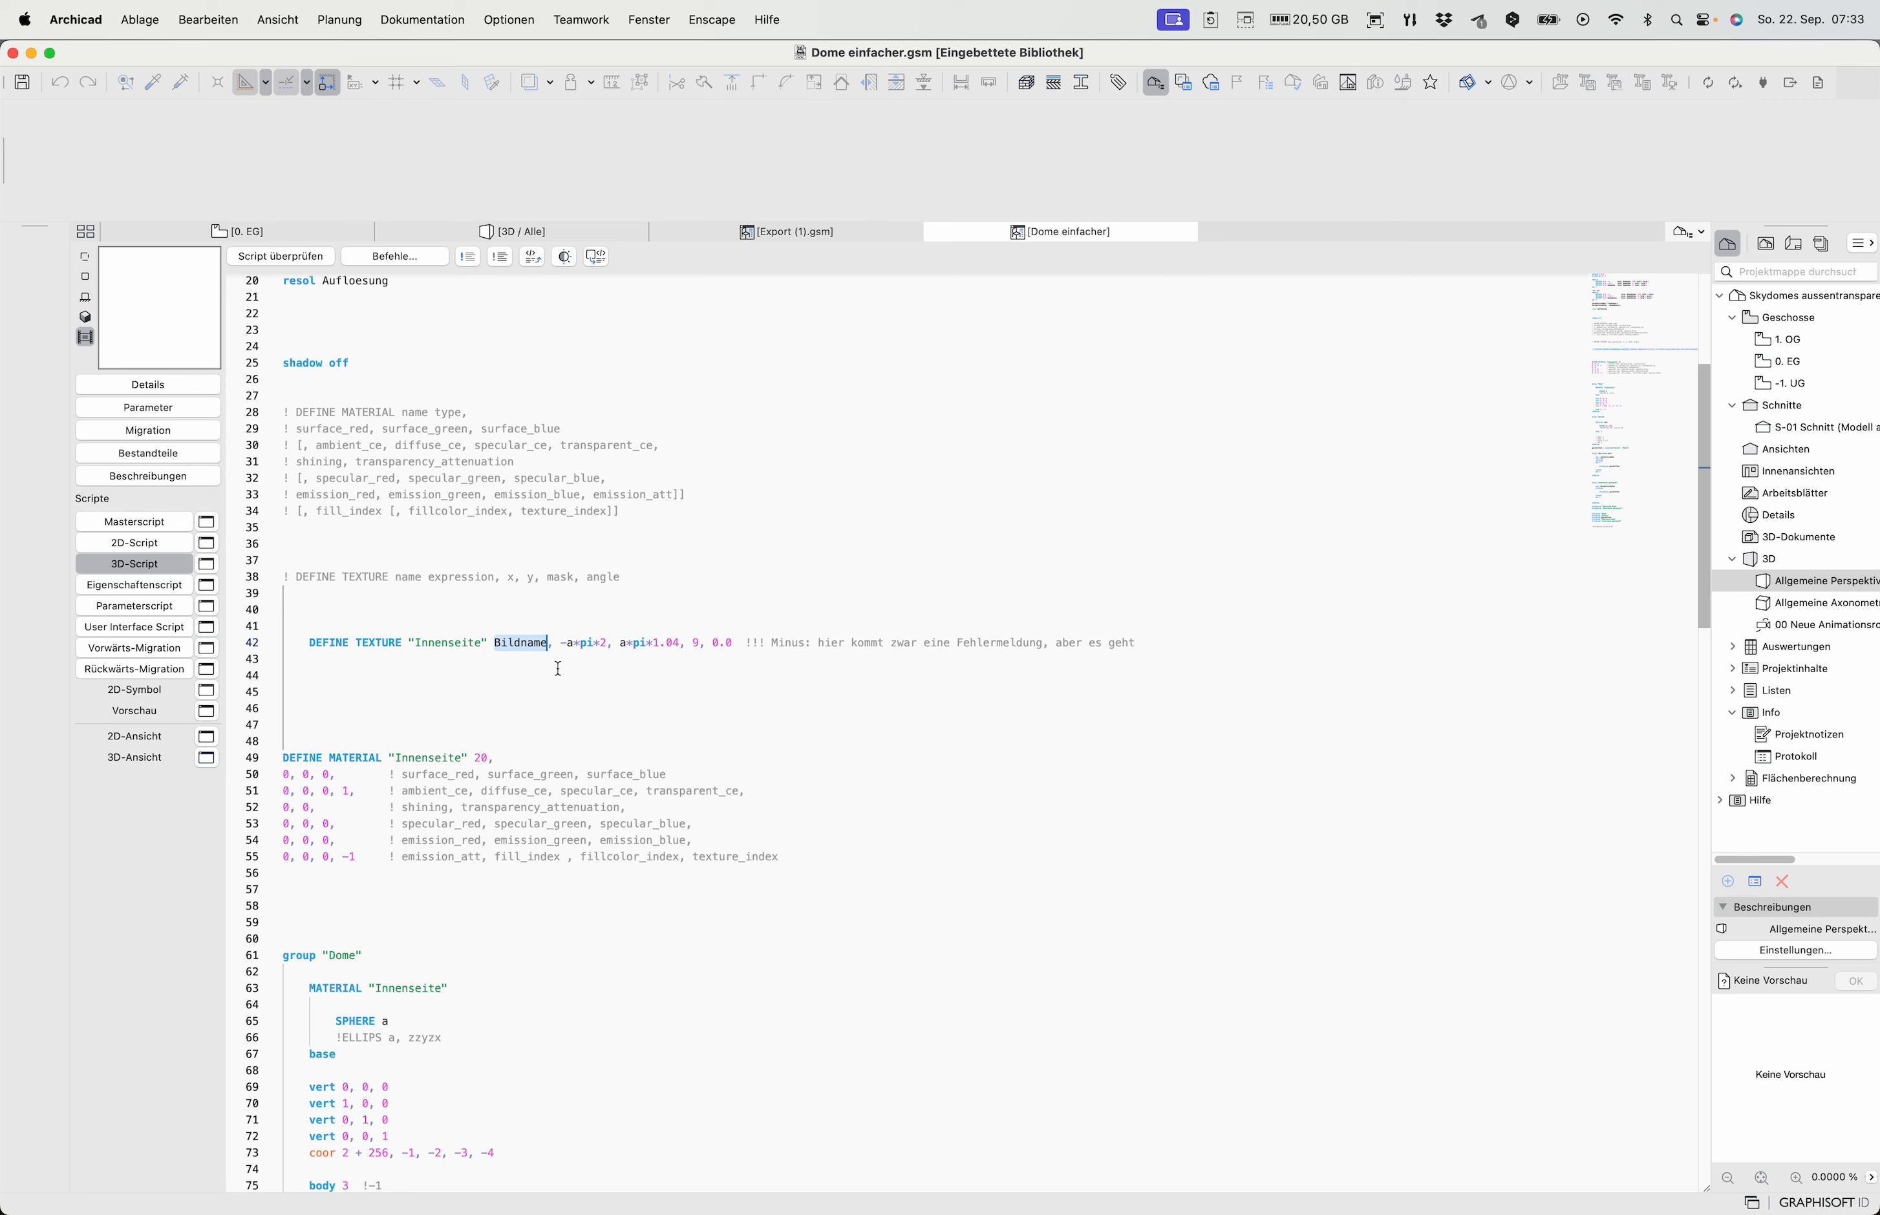
Open the object's parameter list and copy the Bildname value Wallersee.jpg
{"action": "left_click", "coordinate": [195, 407]}
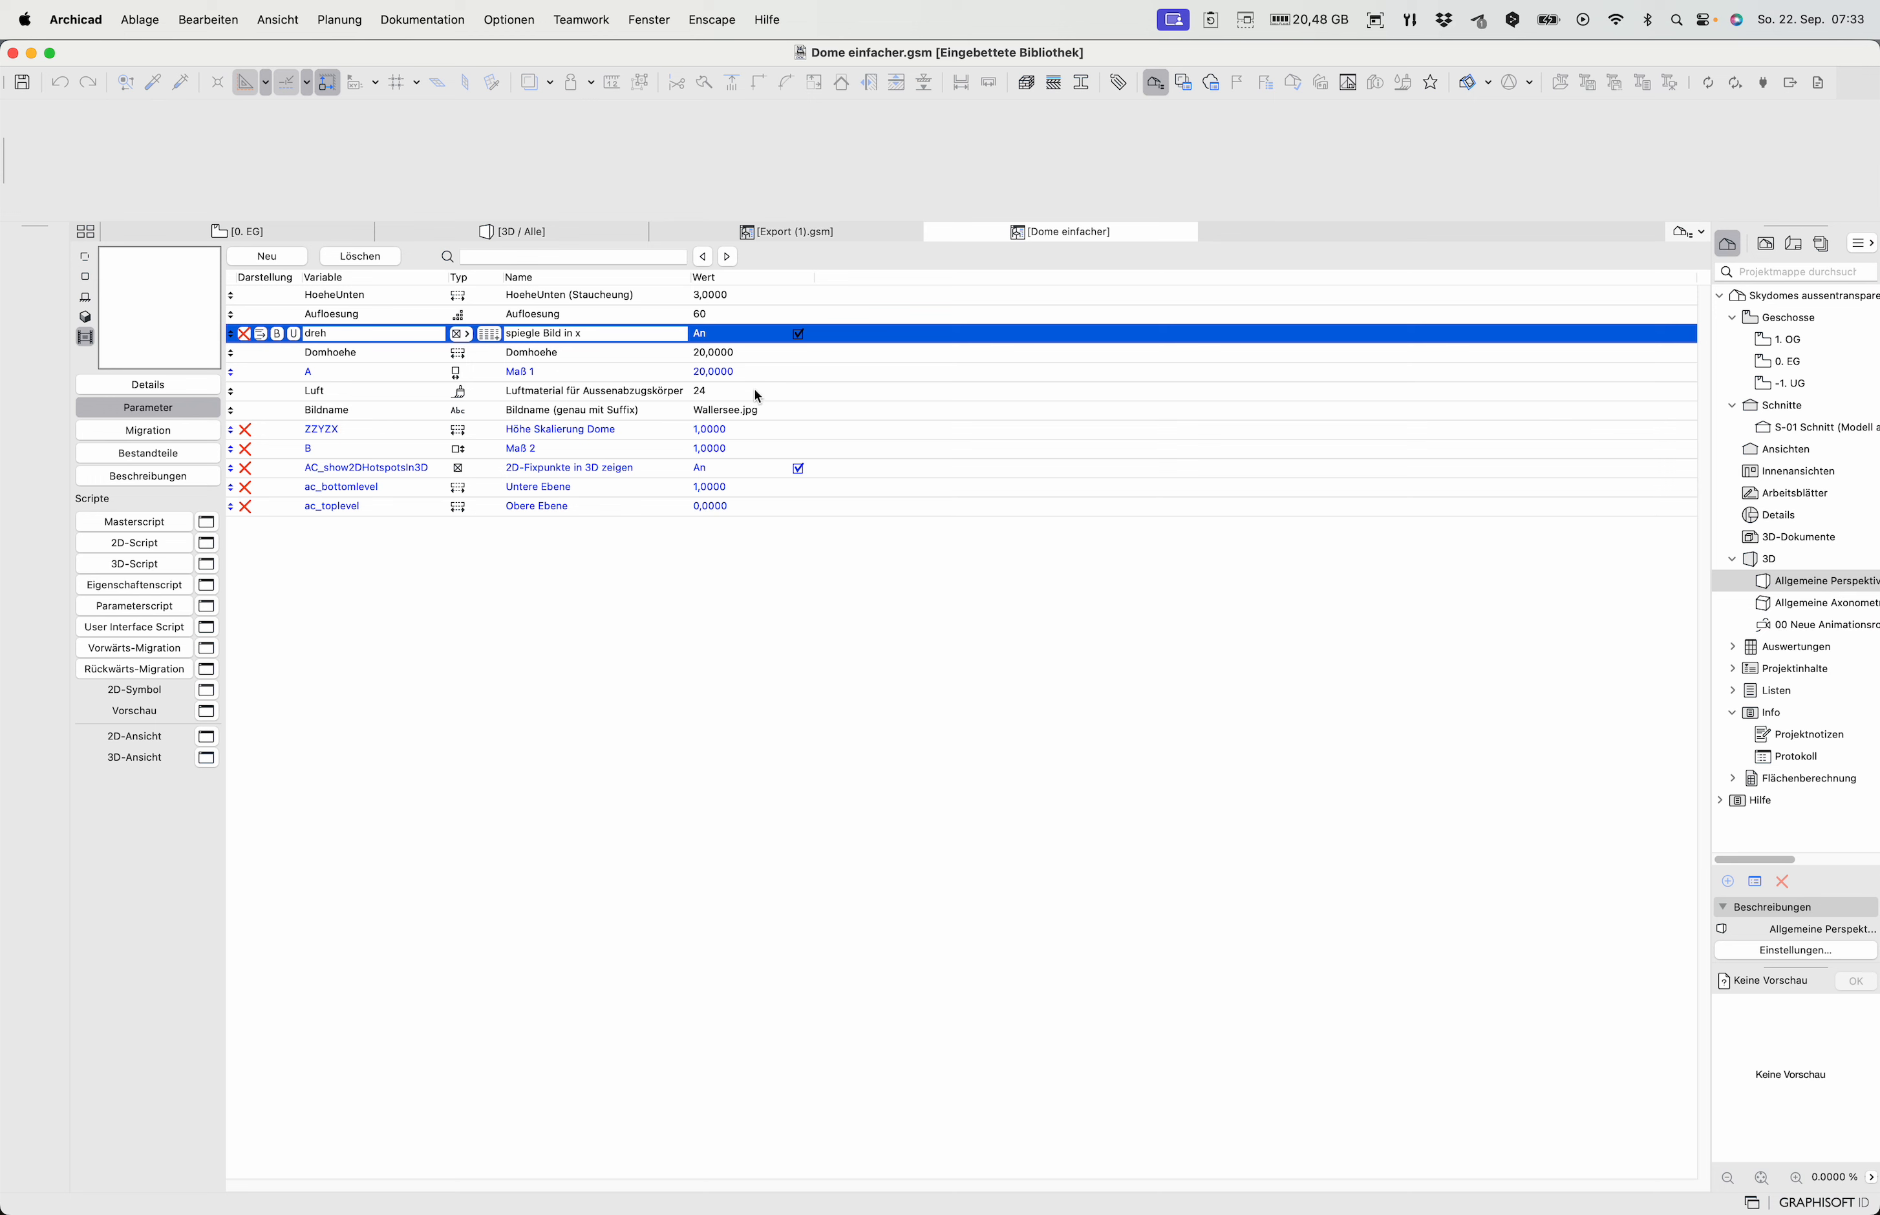
{"action": "left_click", "coordinate": [761, 417]}
{"action": "key", "text": "super+c"}
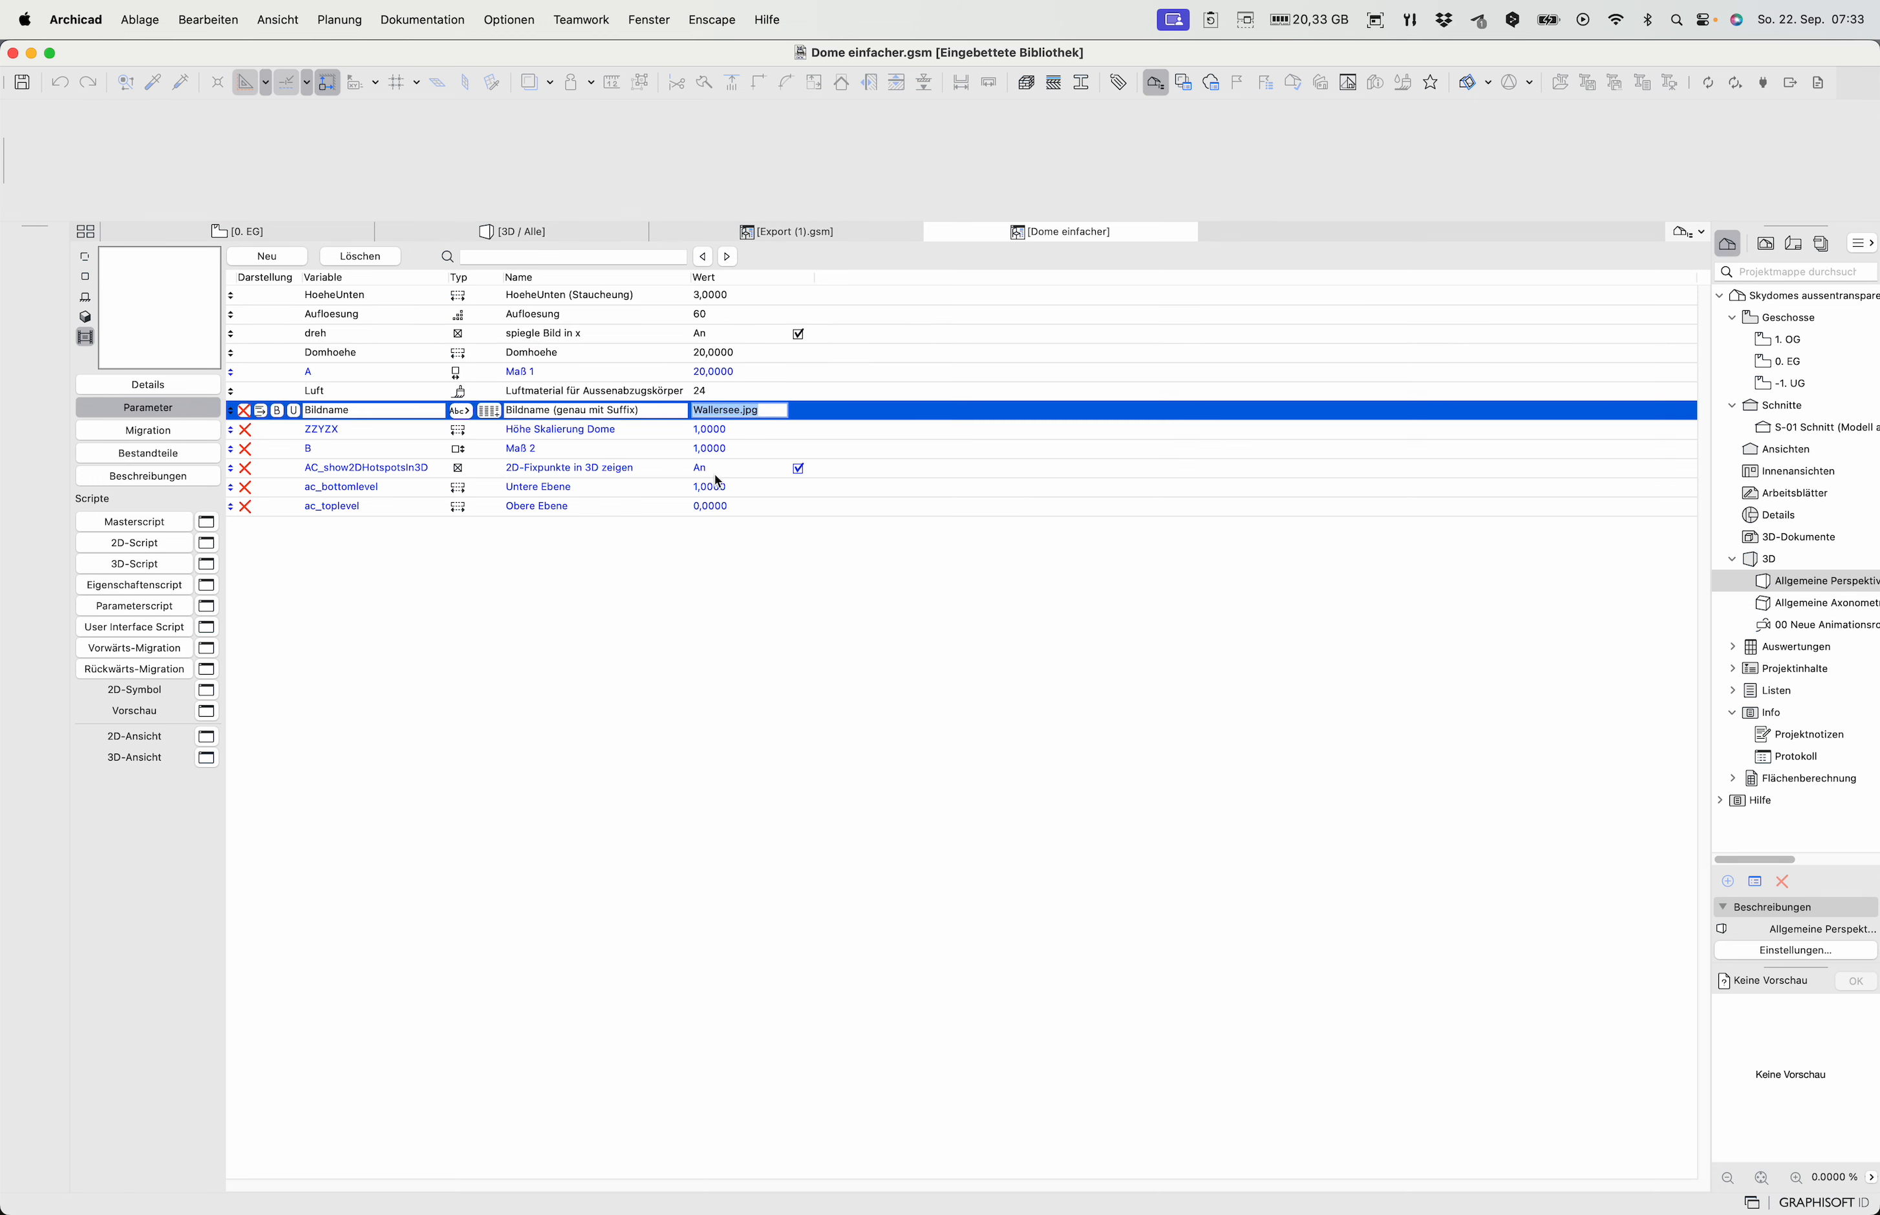
Switch to Finder, open the Bibli folder in Downloads and select the file name of the Wallersee.jpg image
{"action": "key", "text": "super+Tab"}
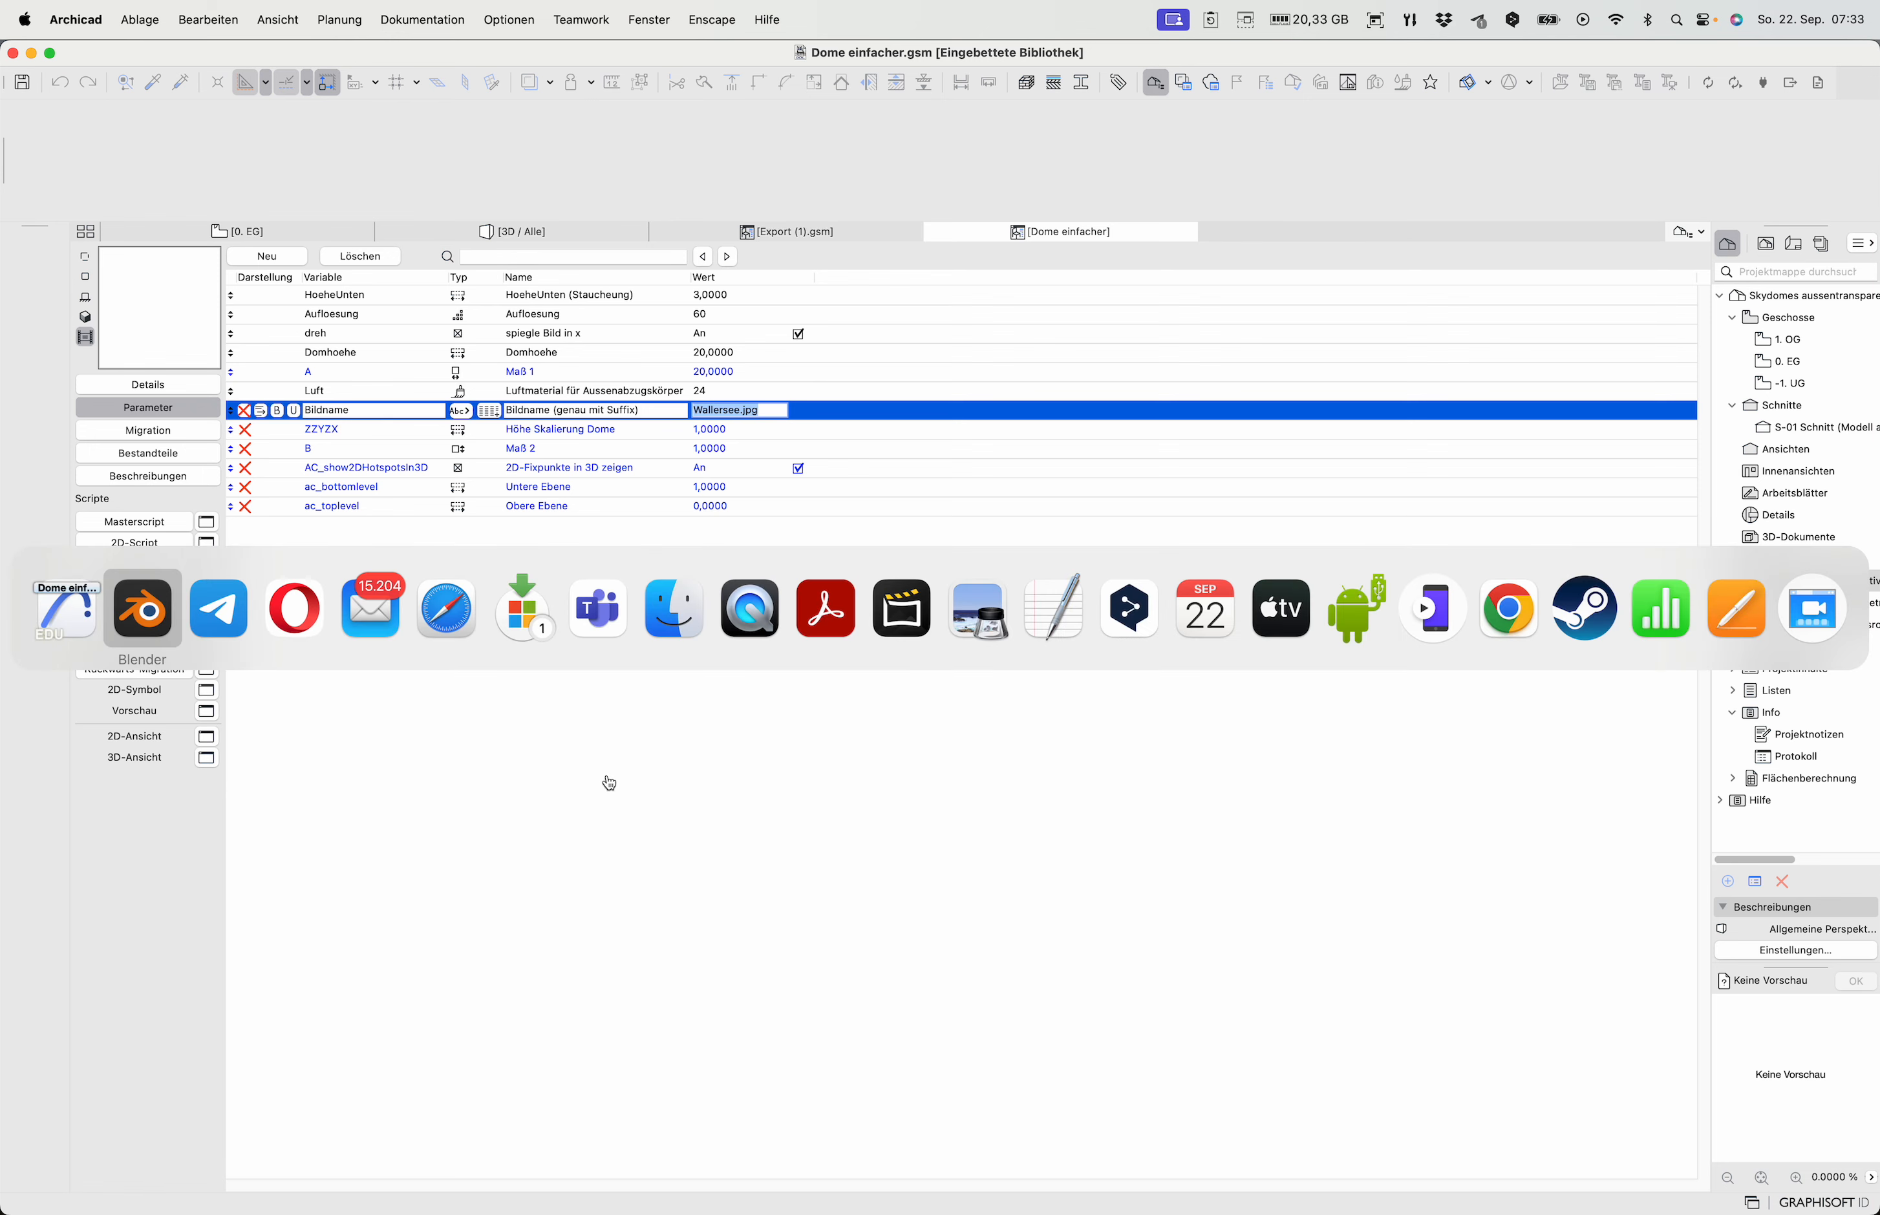
{"action": "key", "text": "super+Tab"}
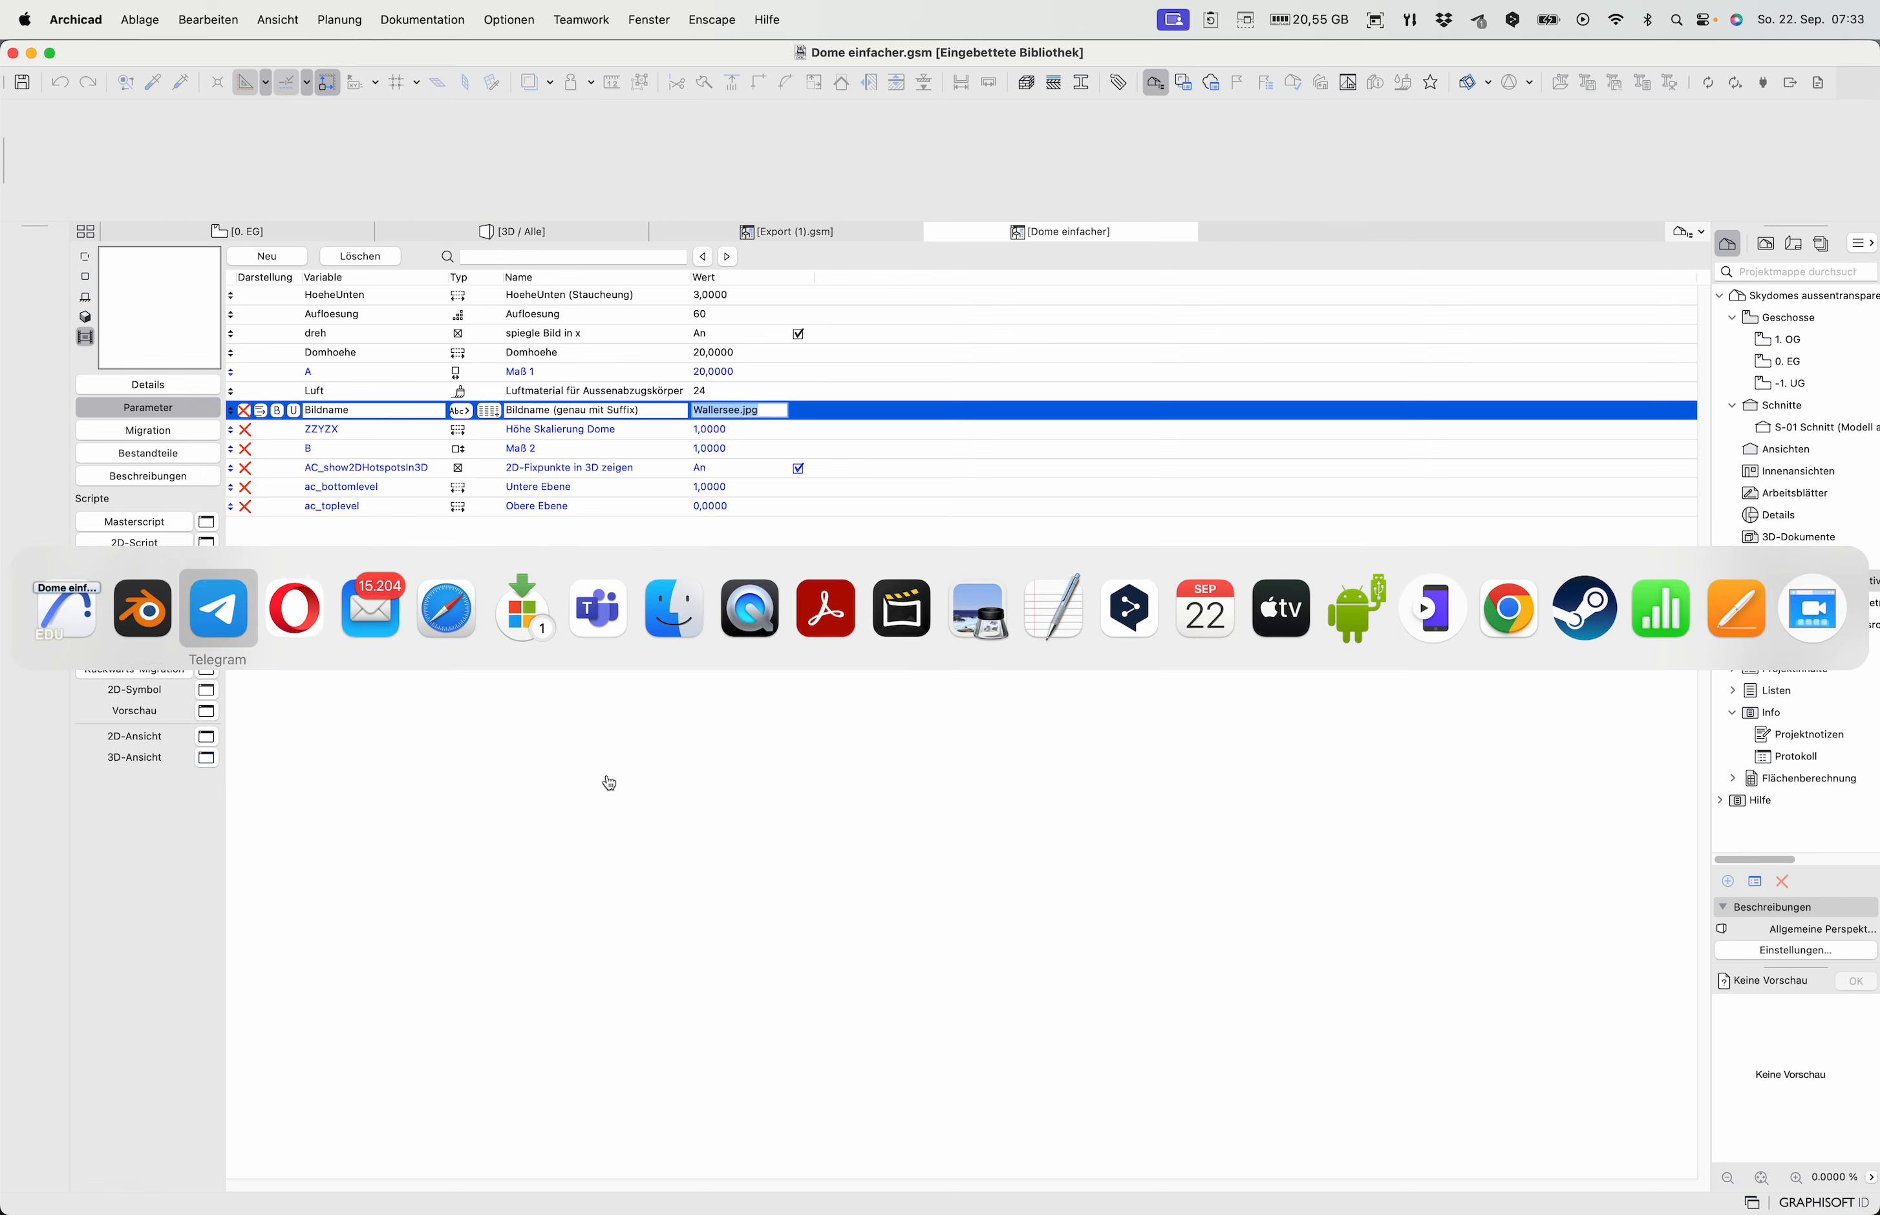
{"action": "key", "text": "super+Tab"}
{"action": "key", "text": "super+Tab"}
{"action": "key", "text": "super+Tab"}
{"action": "key", "text": "super+Tab"}
{"action": "key", "text": "super+Tab"}
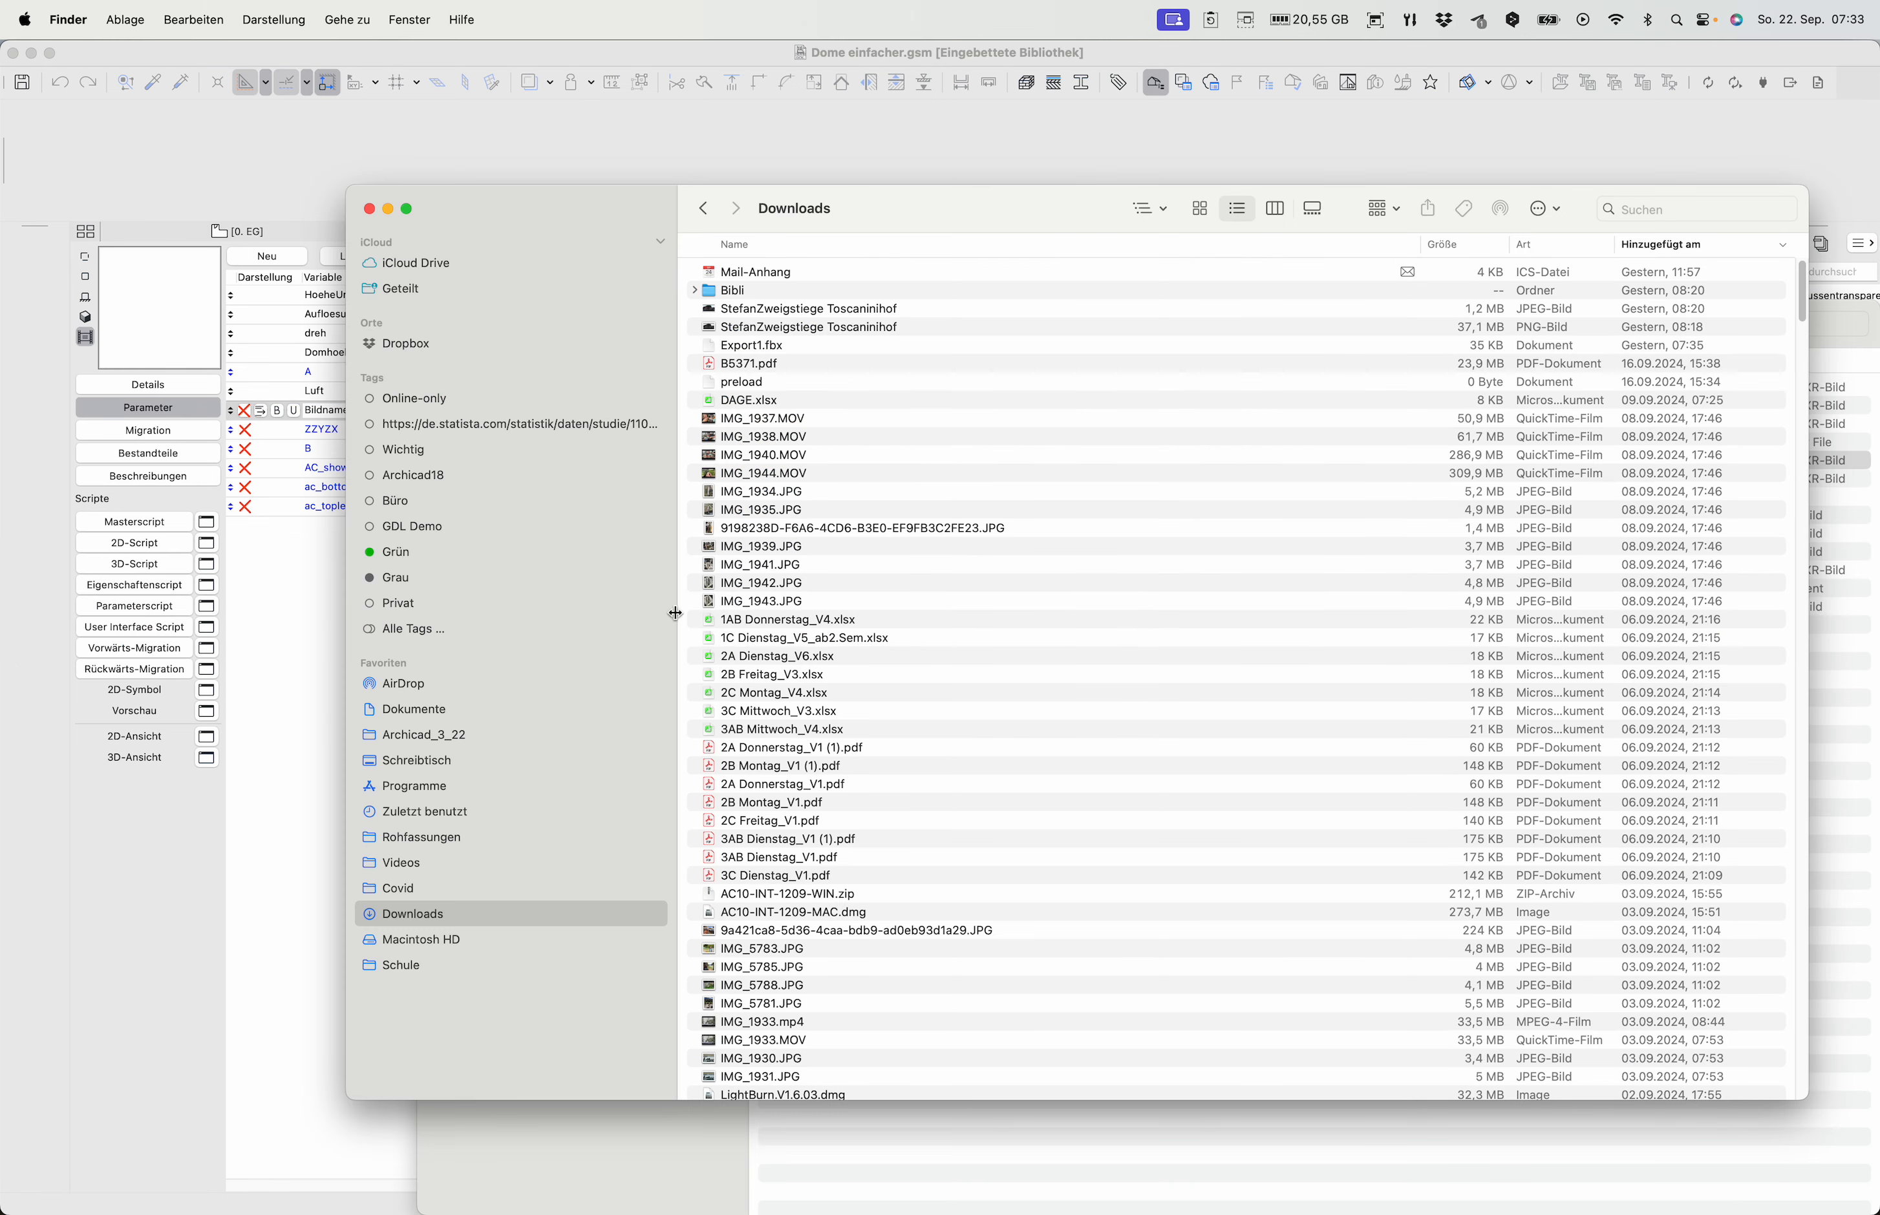
{"action": "double_click", "coordinate": [731, 292]}
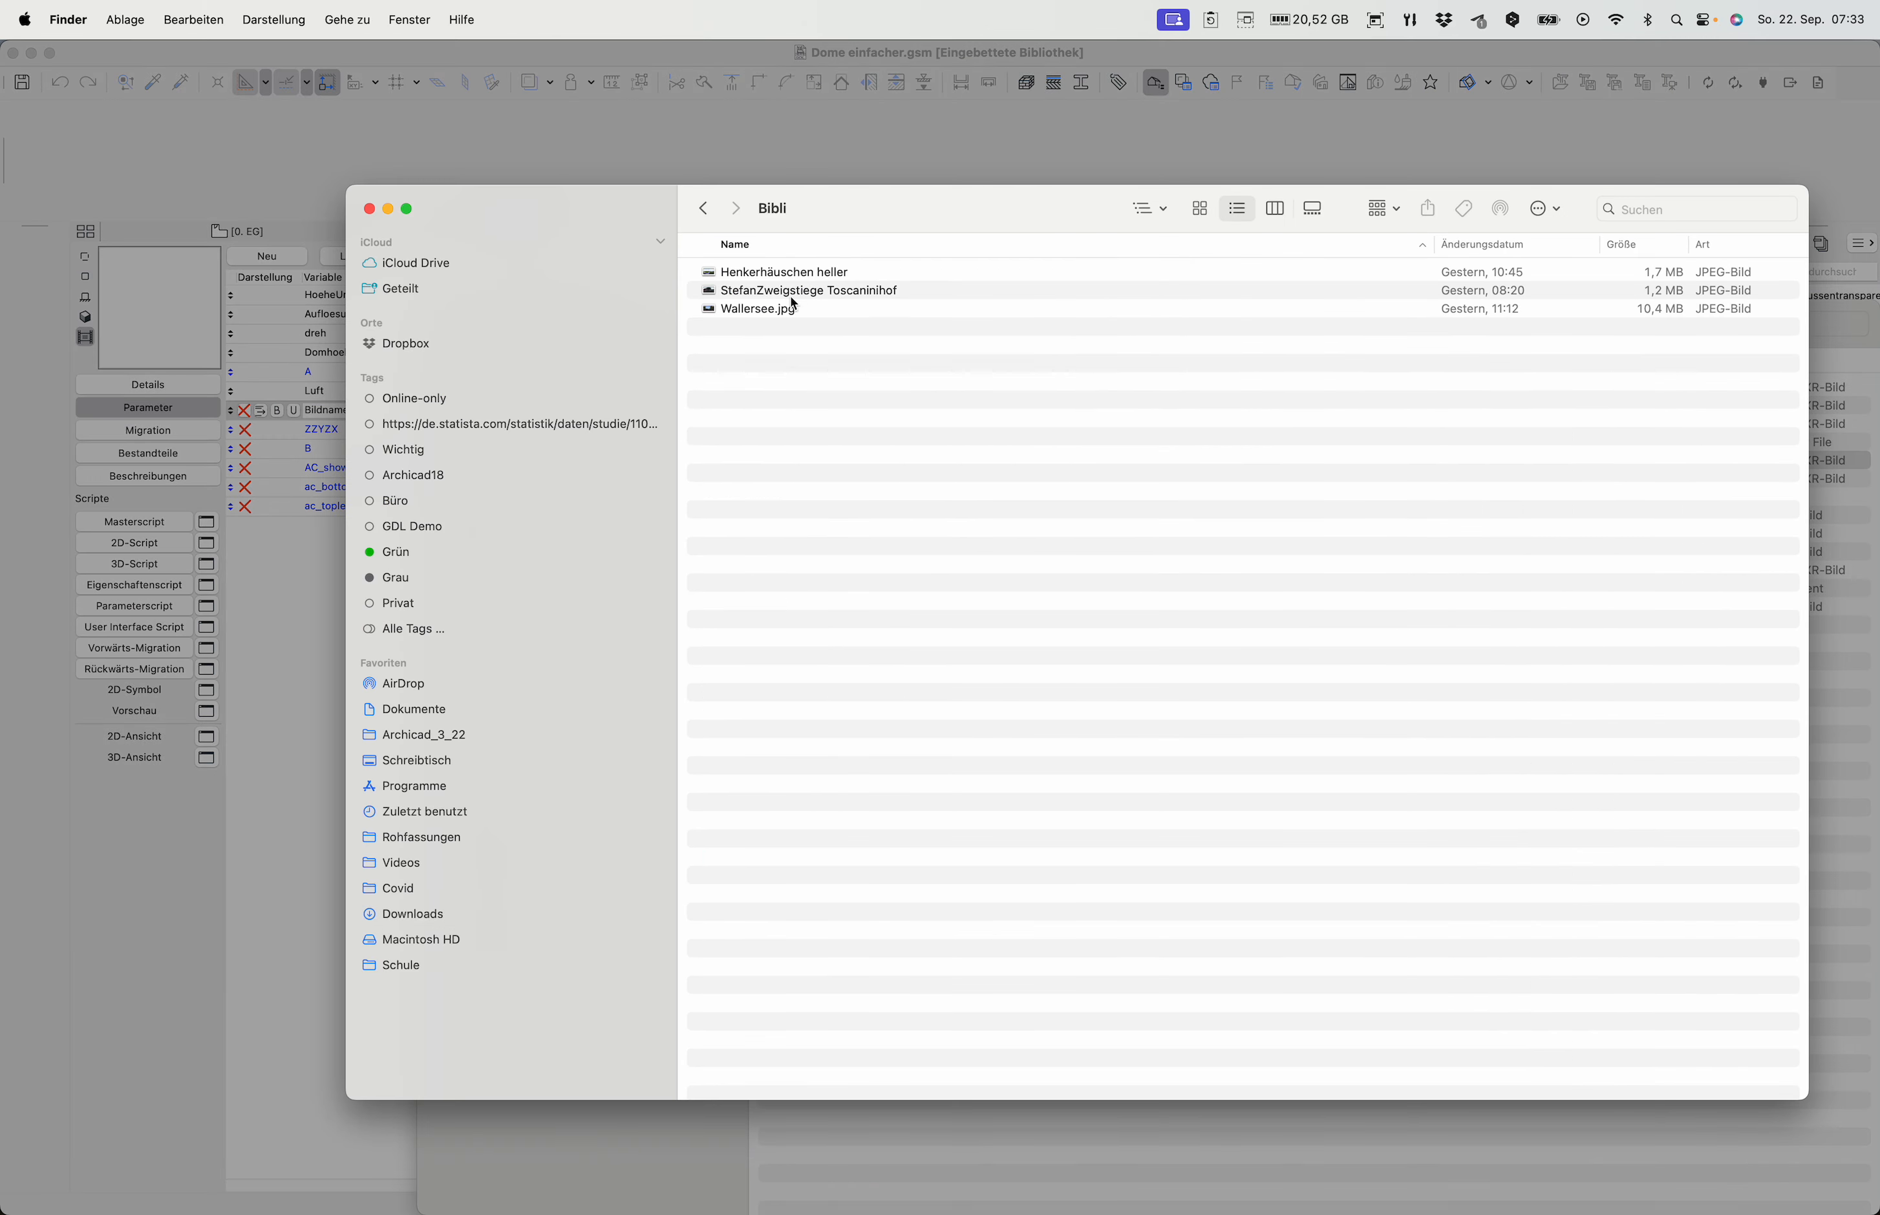
{"action": "left_click", "coordinate": [782, 309]}
{"action": "key", "text": "Return"}
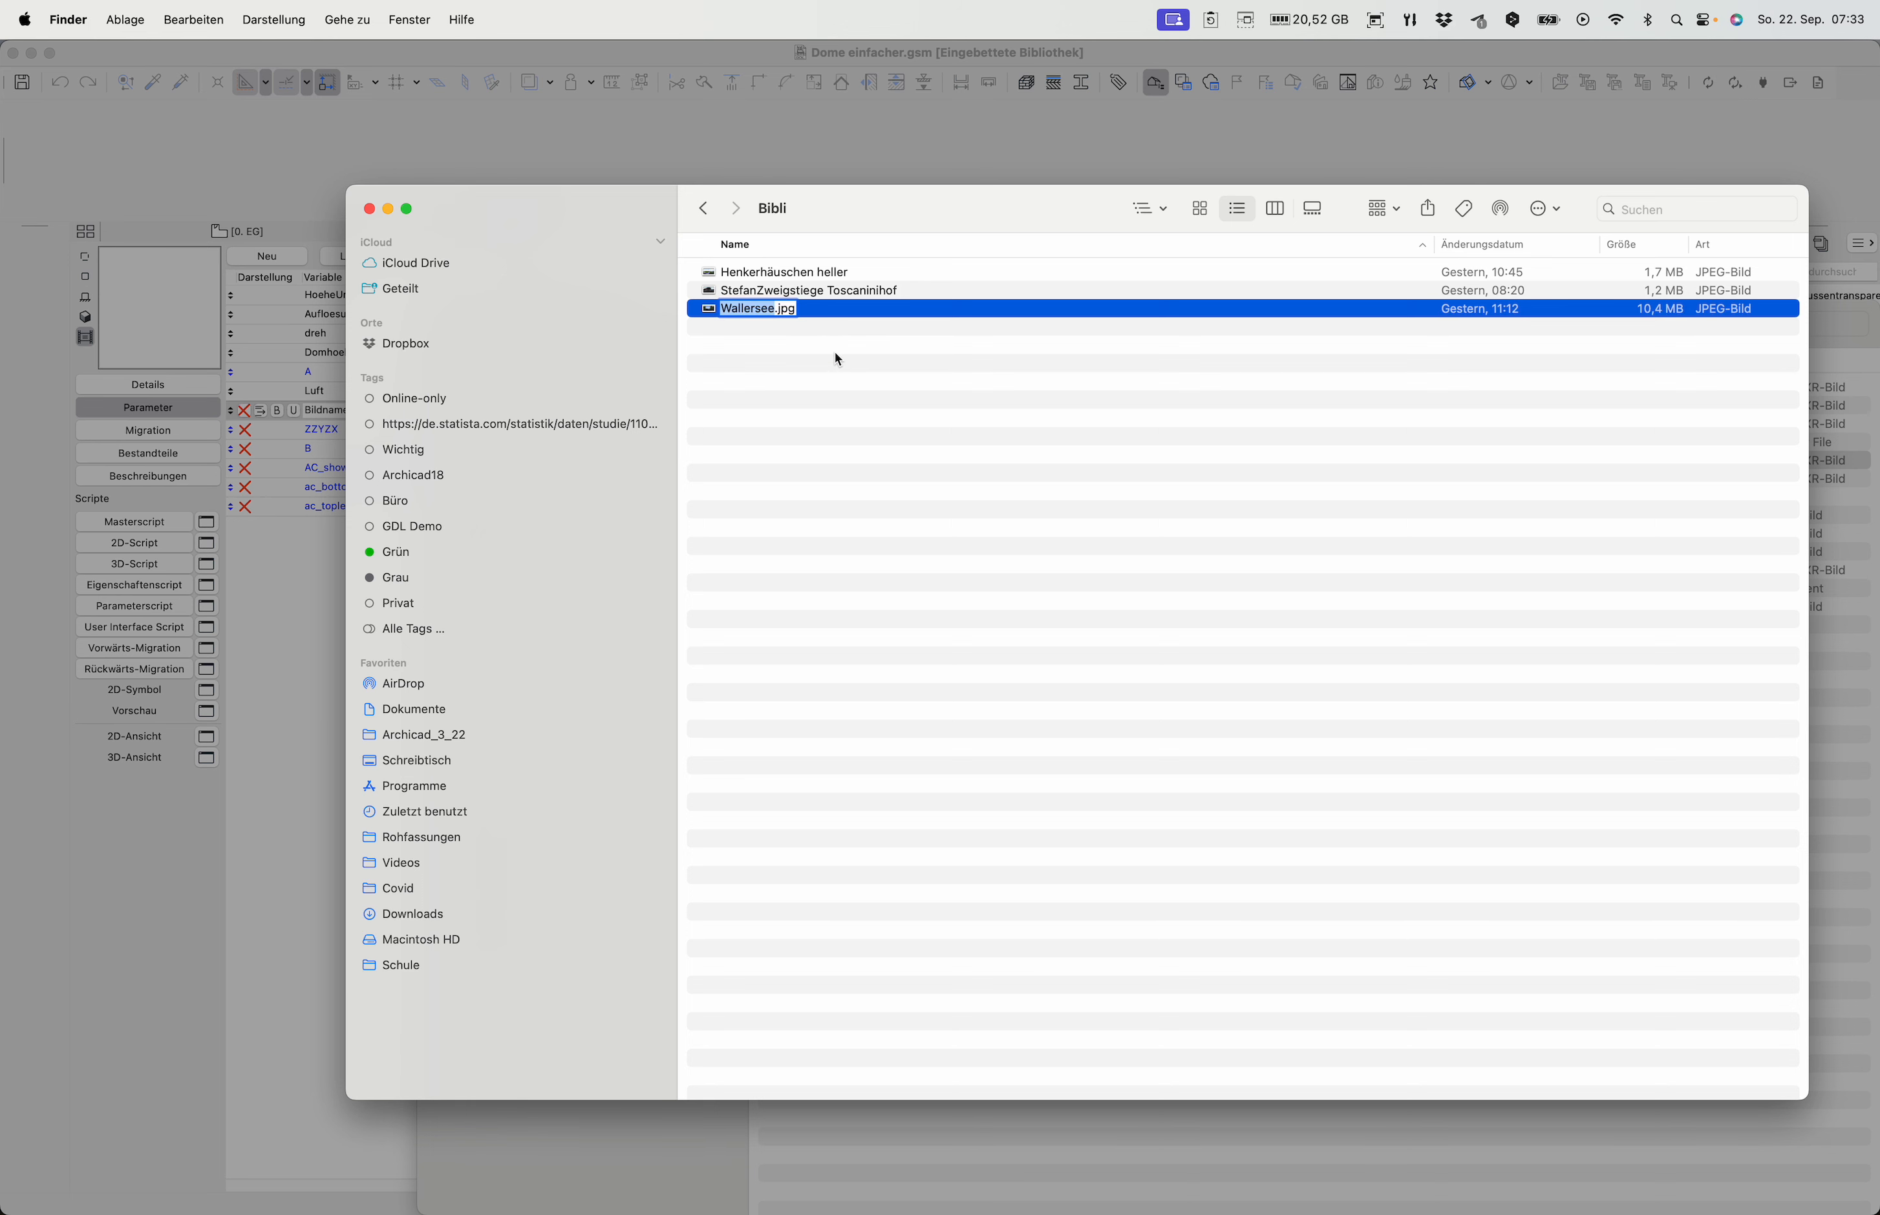
{"action": "left_click", "coordinate": [726, 309]}
{"action": "key", "text": "Return"}
Return to Archicad and paste Wallersee.jpg as the value of the Bildname parameter
{"action": "left_click", "coordinate": [280, 805]}
{"action": "left_click_drag", "start_coordinate": [768, 411], "coordinate": [653, 414]}
{"action": "key", "text": "super+v"}
{"action": "left_click", "coordinate": [706, 564]}
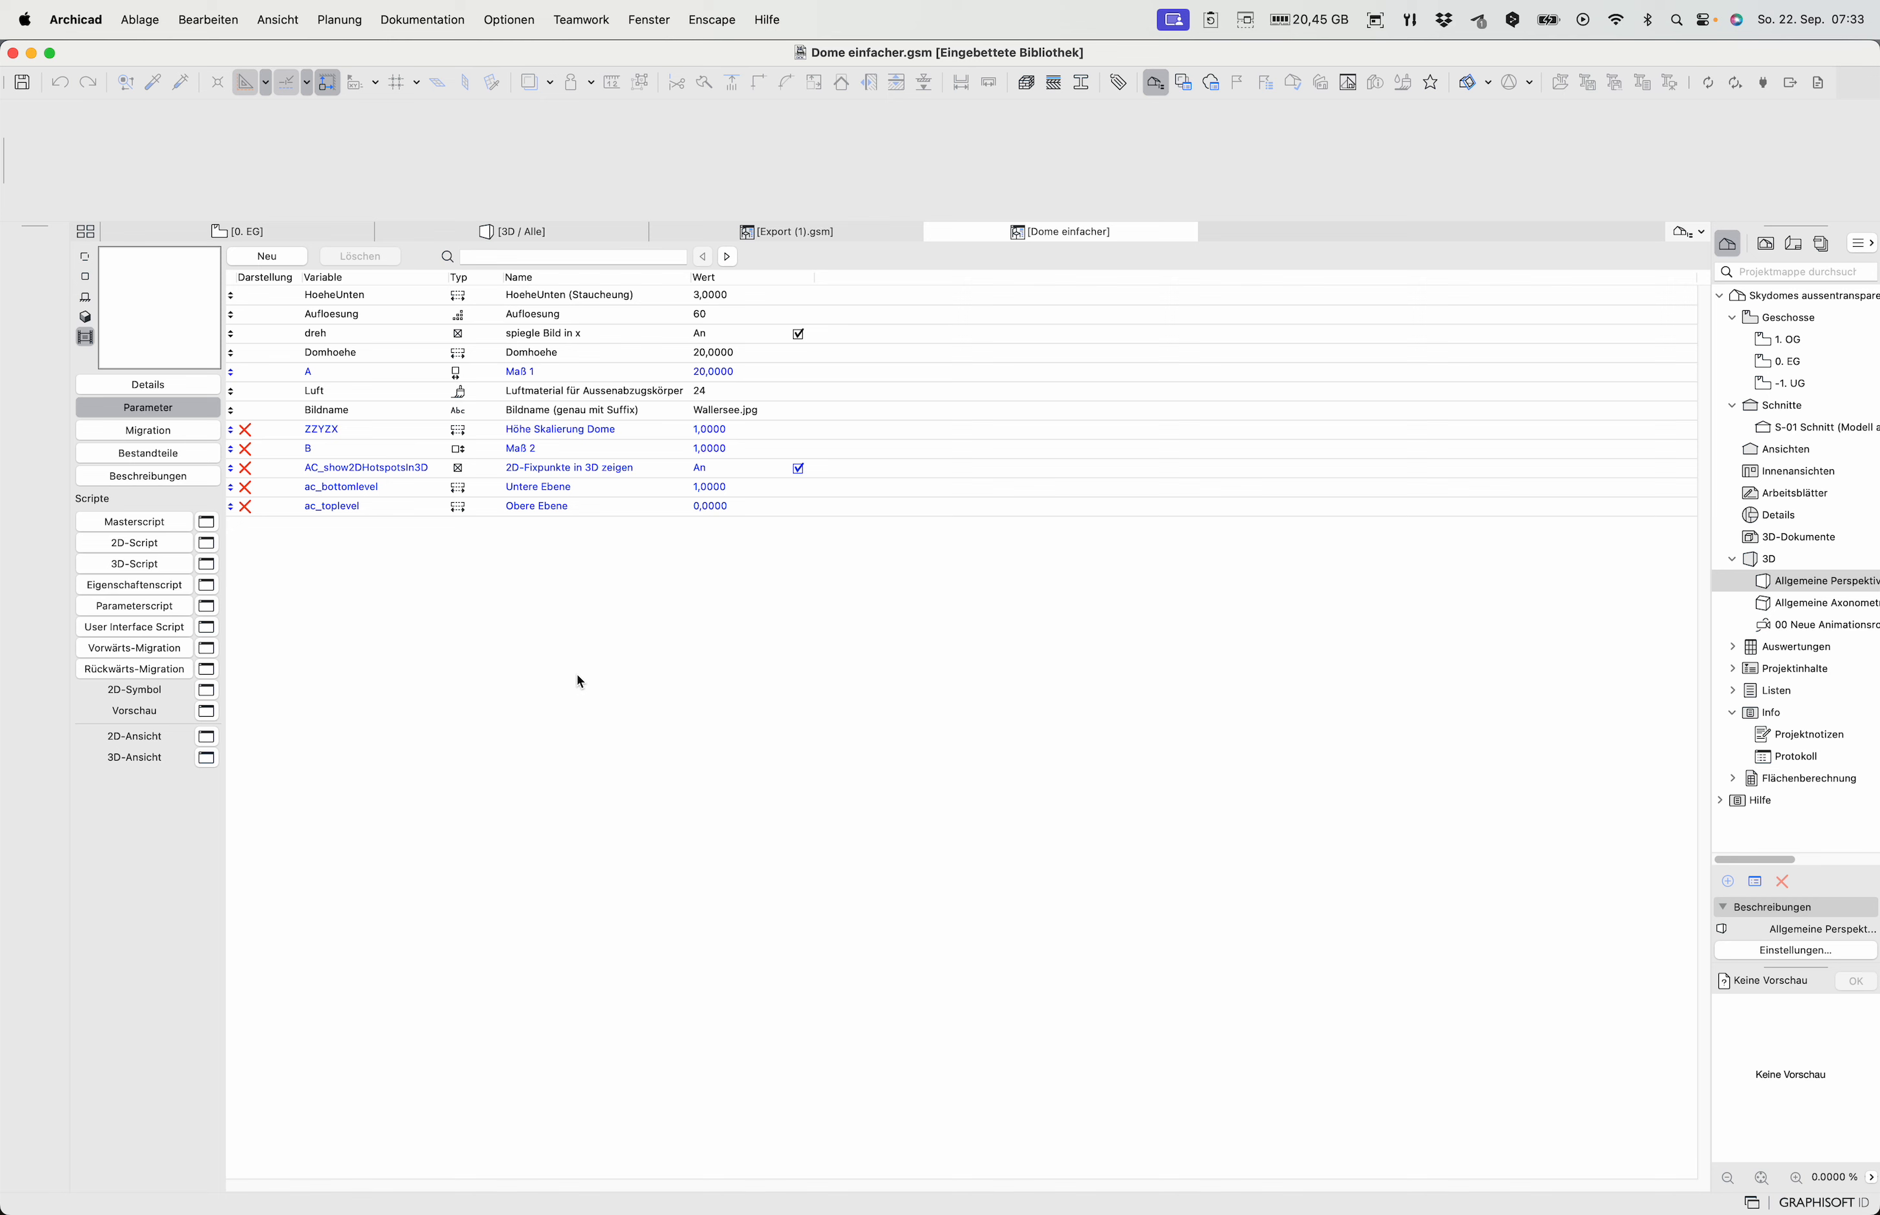
Bring up the Bibliotheken und Objekte commands
{"action": "left_click", "coordinate": [157, 24]}
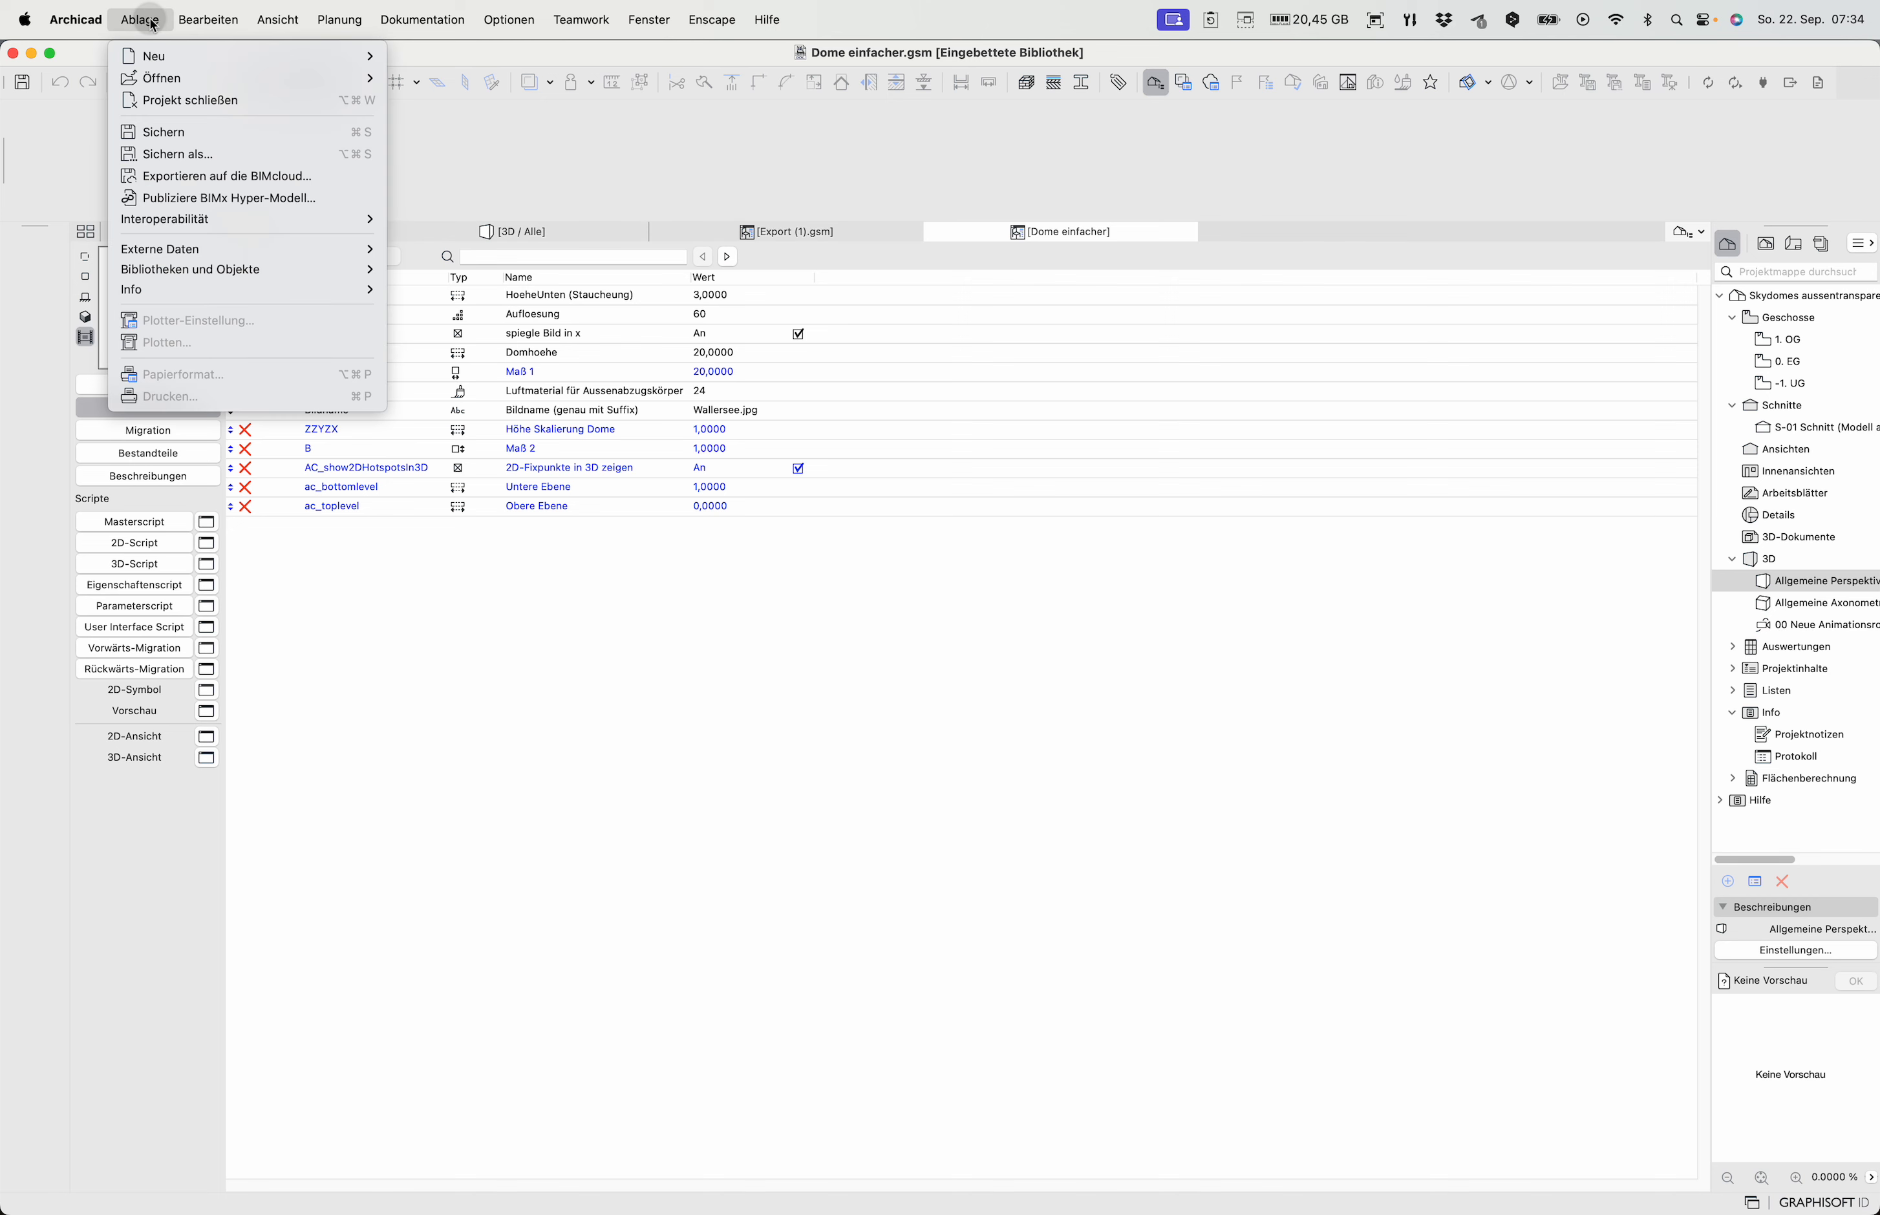
{"action": "mouse_move", "coordinate": [188, 277]}
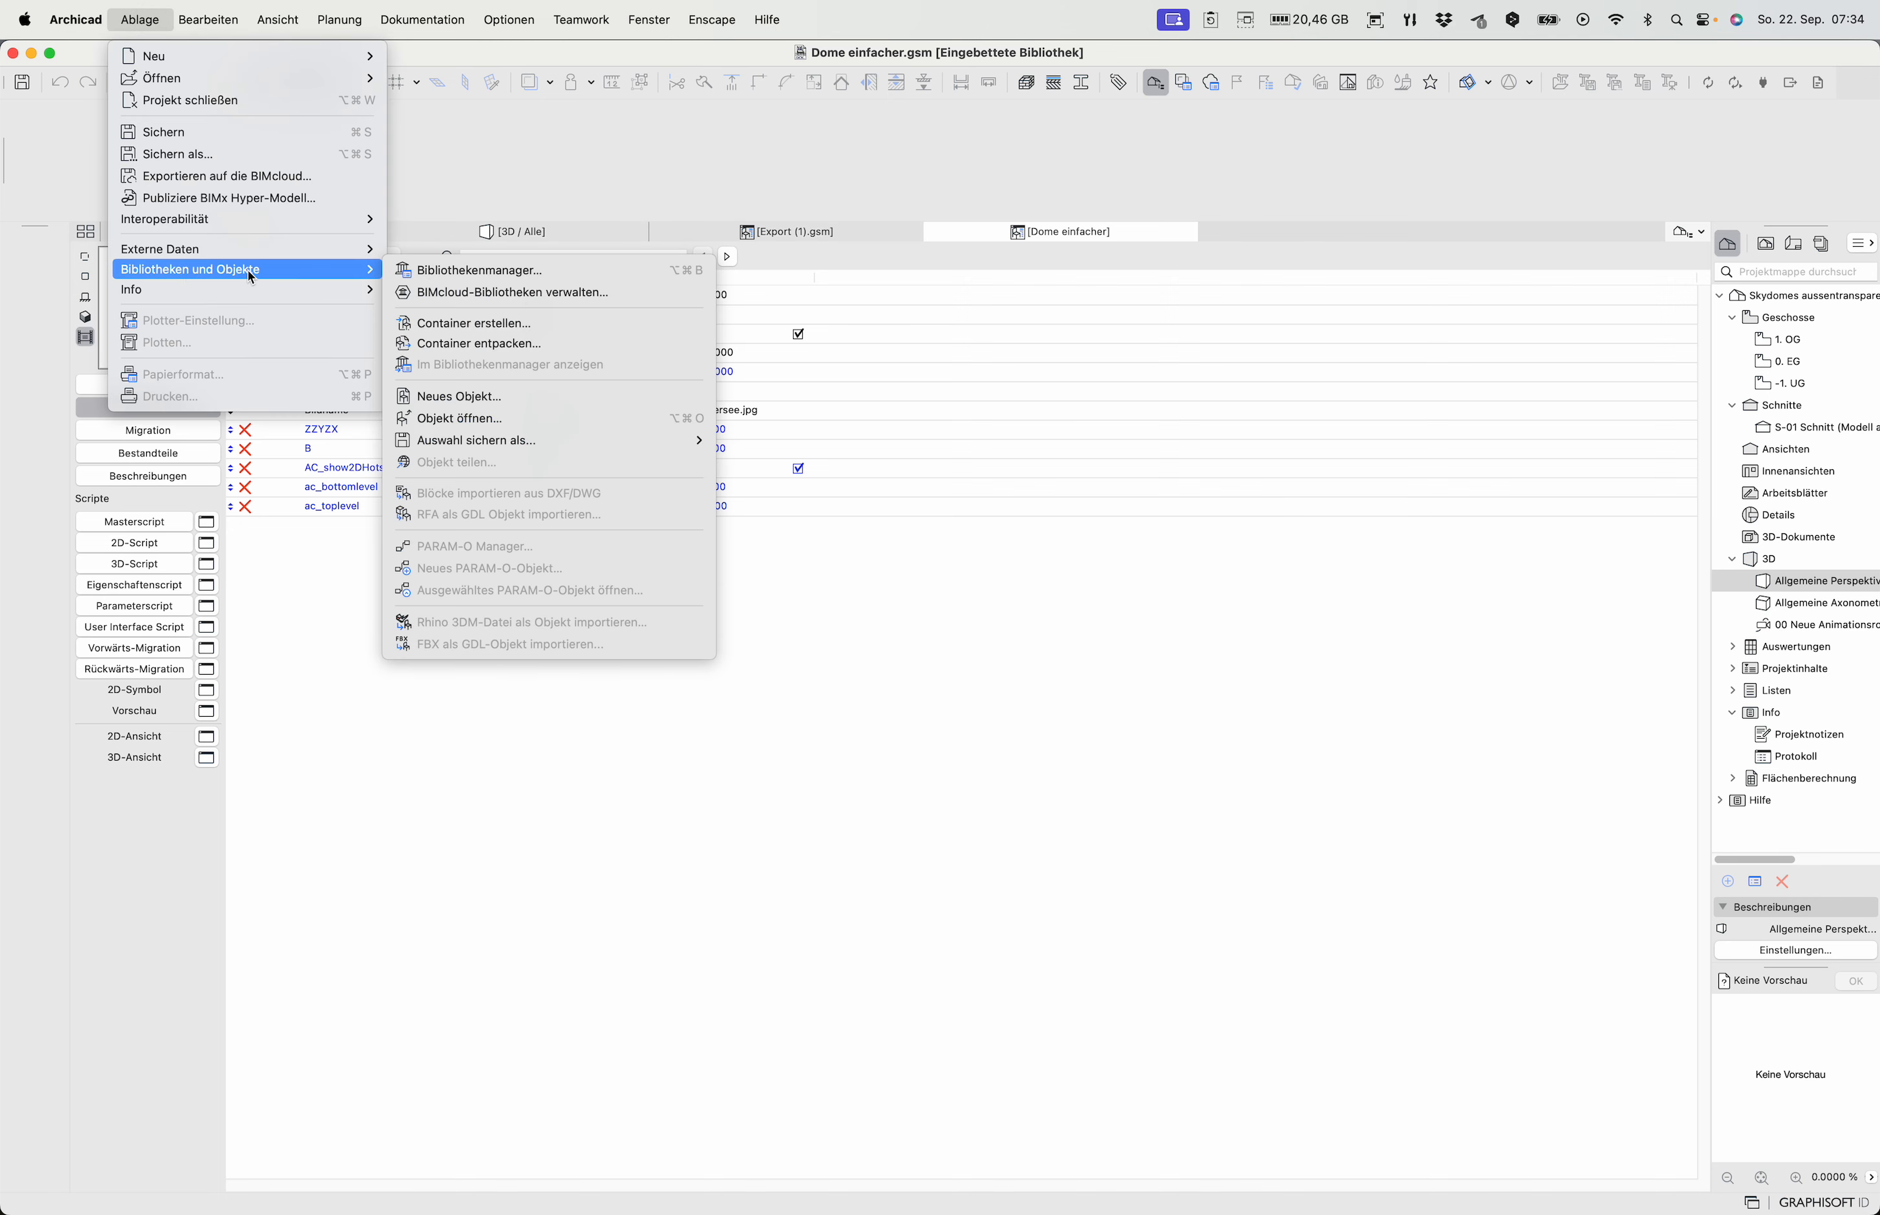
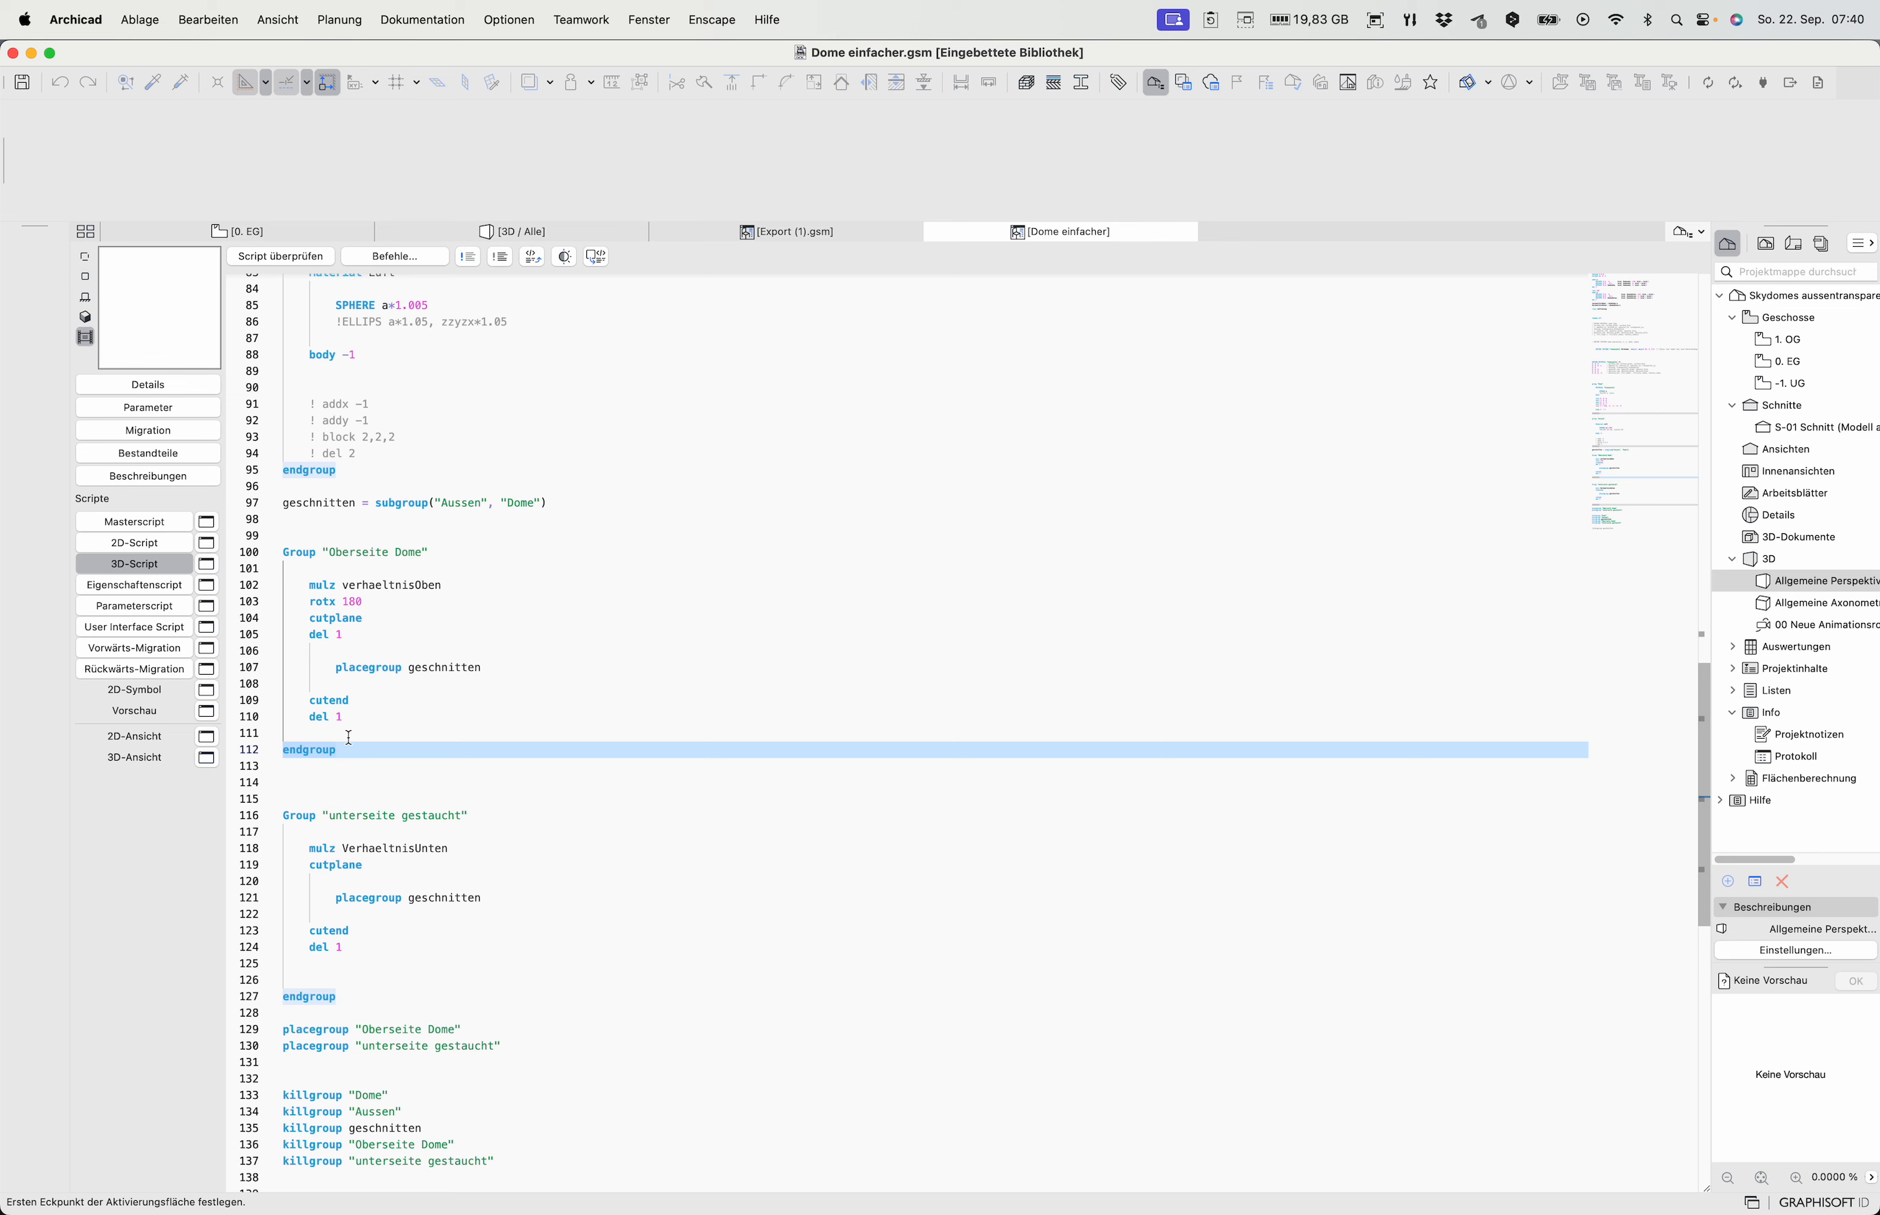
Examine the "unterseite gestaucht" and "Oberseite Dome" group definitions in the 3D script
{"action": "left_click", "coordinate": [364, 802]}
{"action": "left_click_drag", "start_coordinate": [300, 782], "coordinate": [474, 987]}
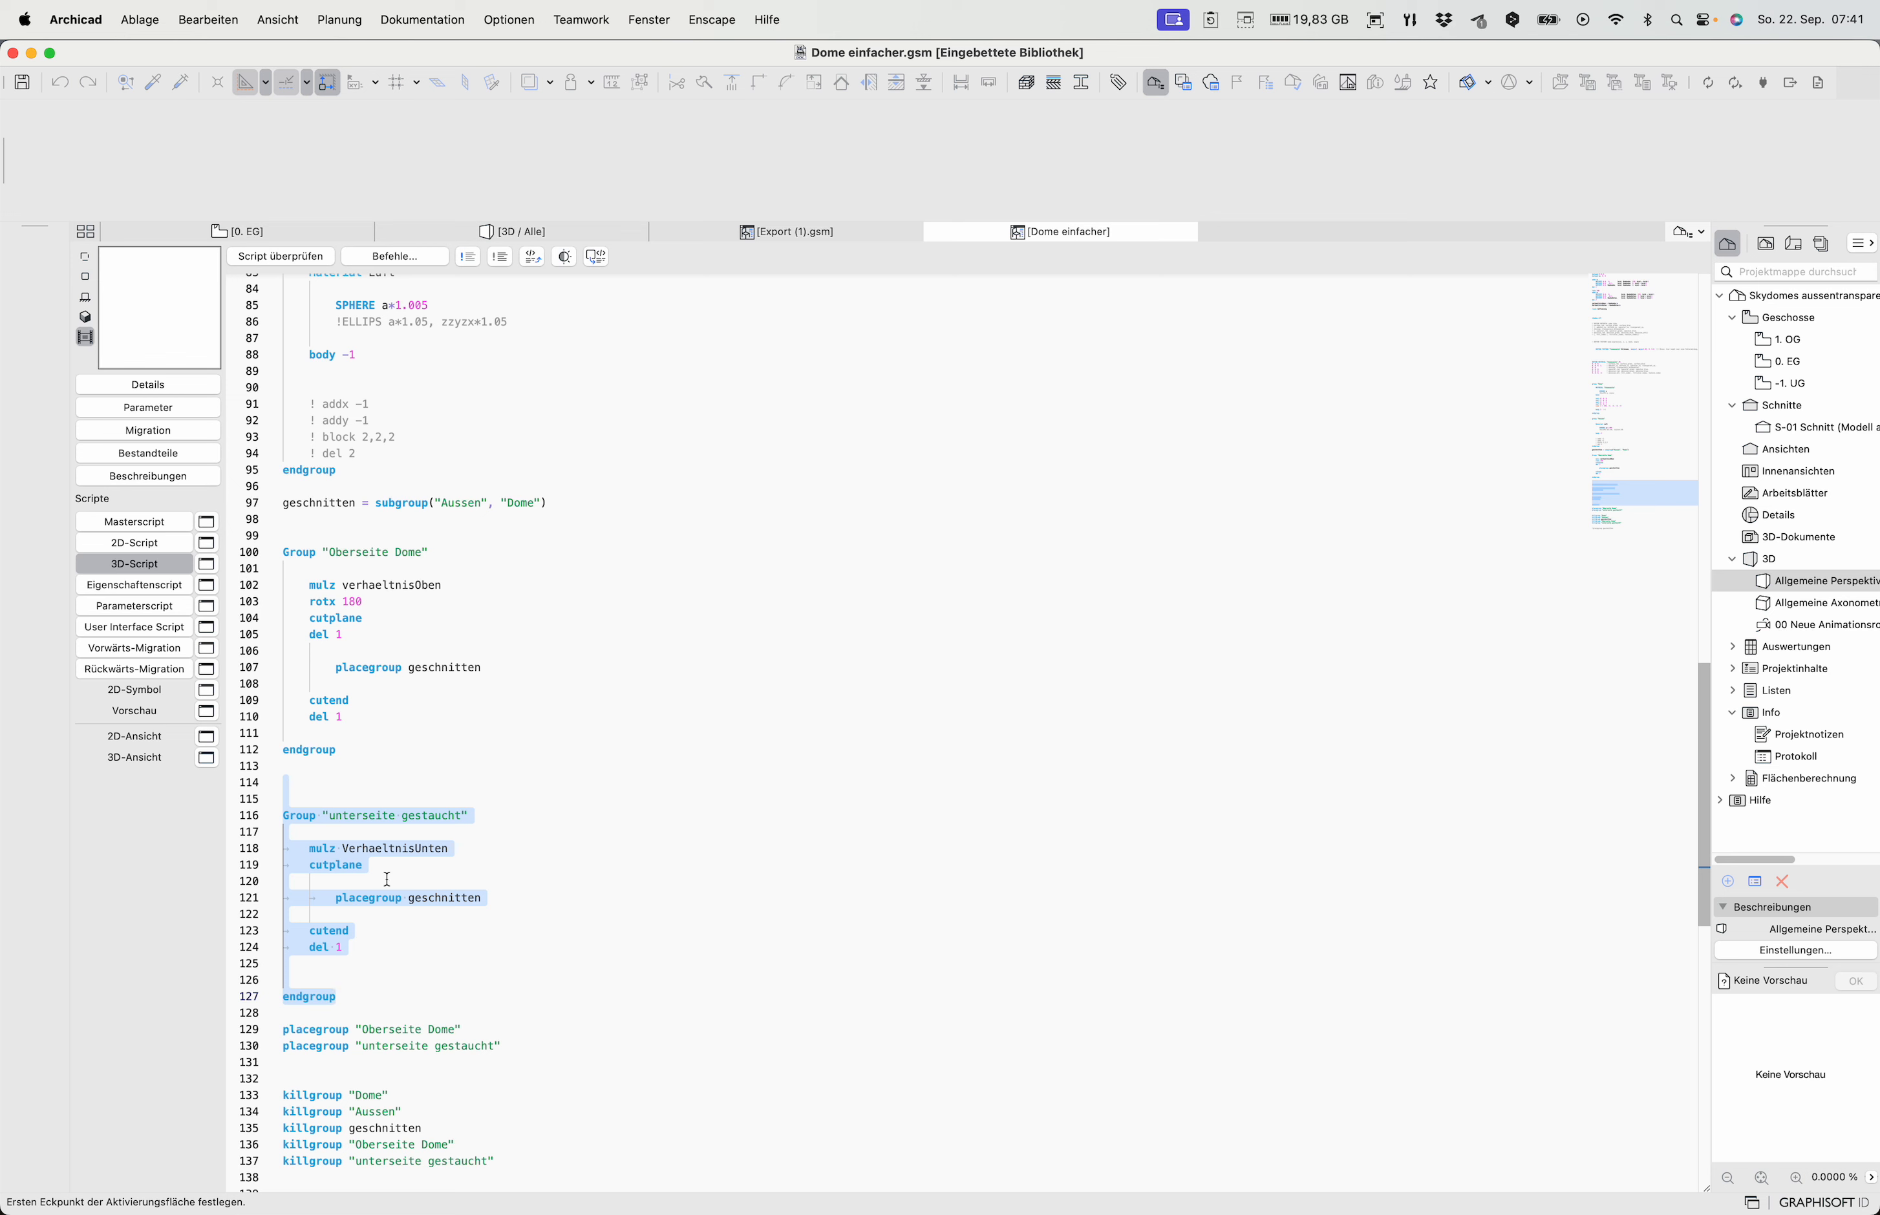
{"action": "left_click", "coordinate": [342, 865]}
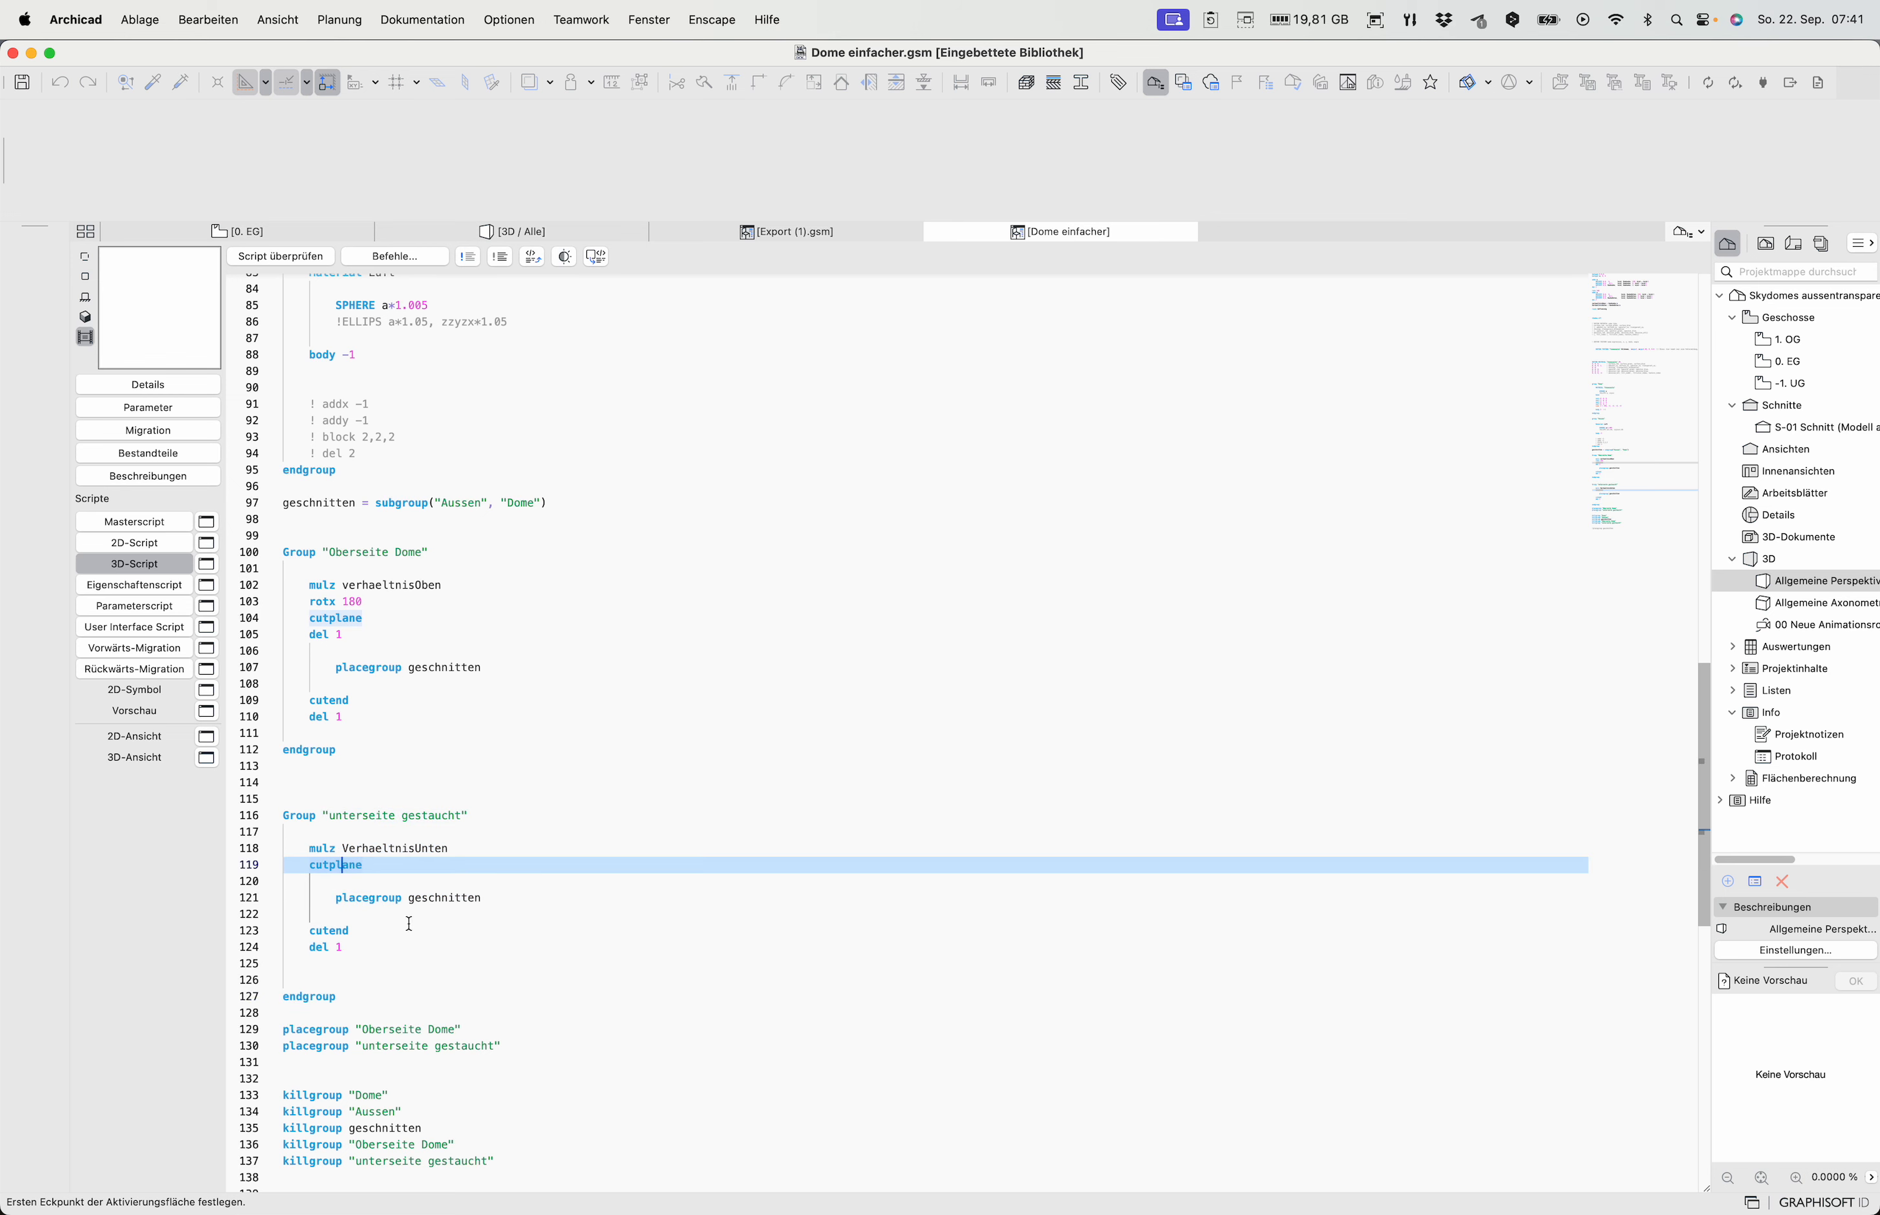
{"action": "left_click_drag", "start_coordinate": [468, 815], "coordinate": [322, 815]}
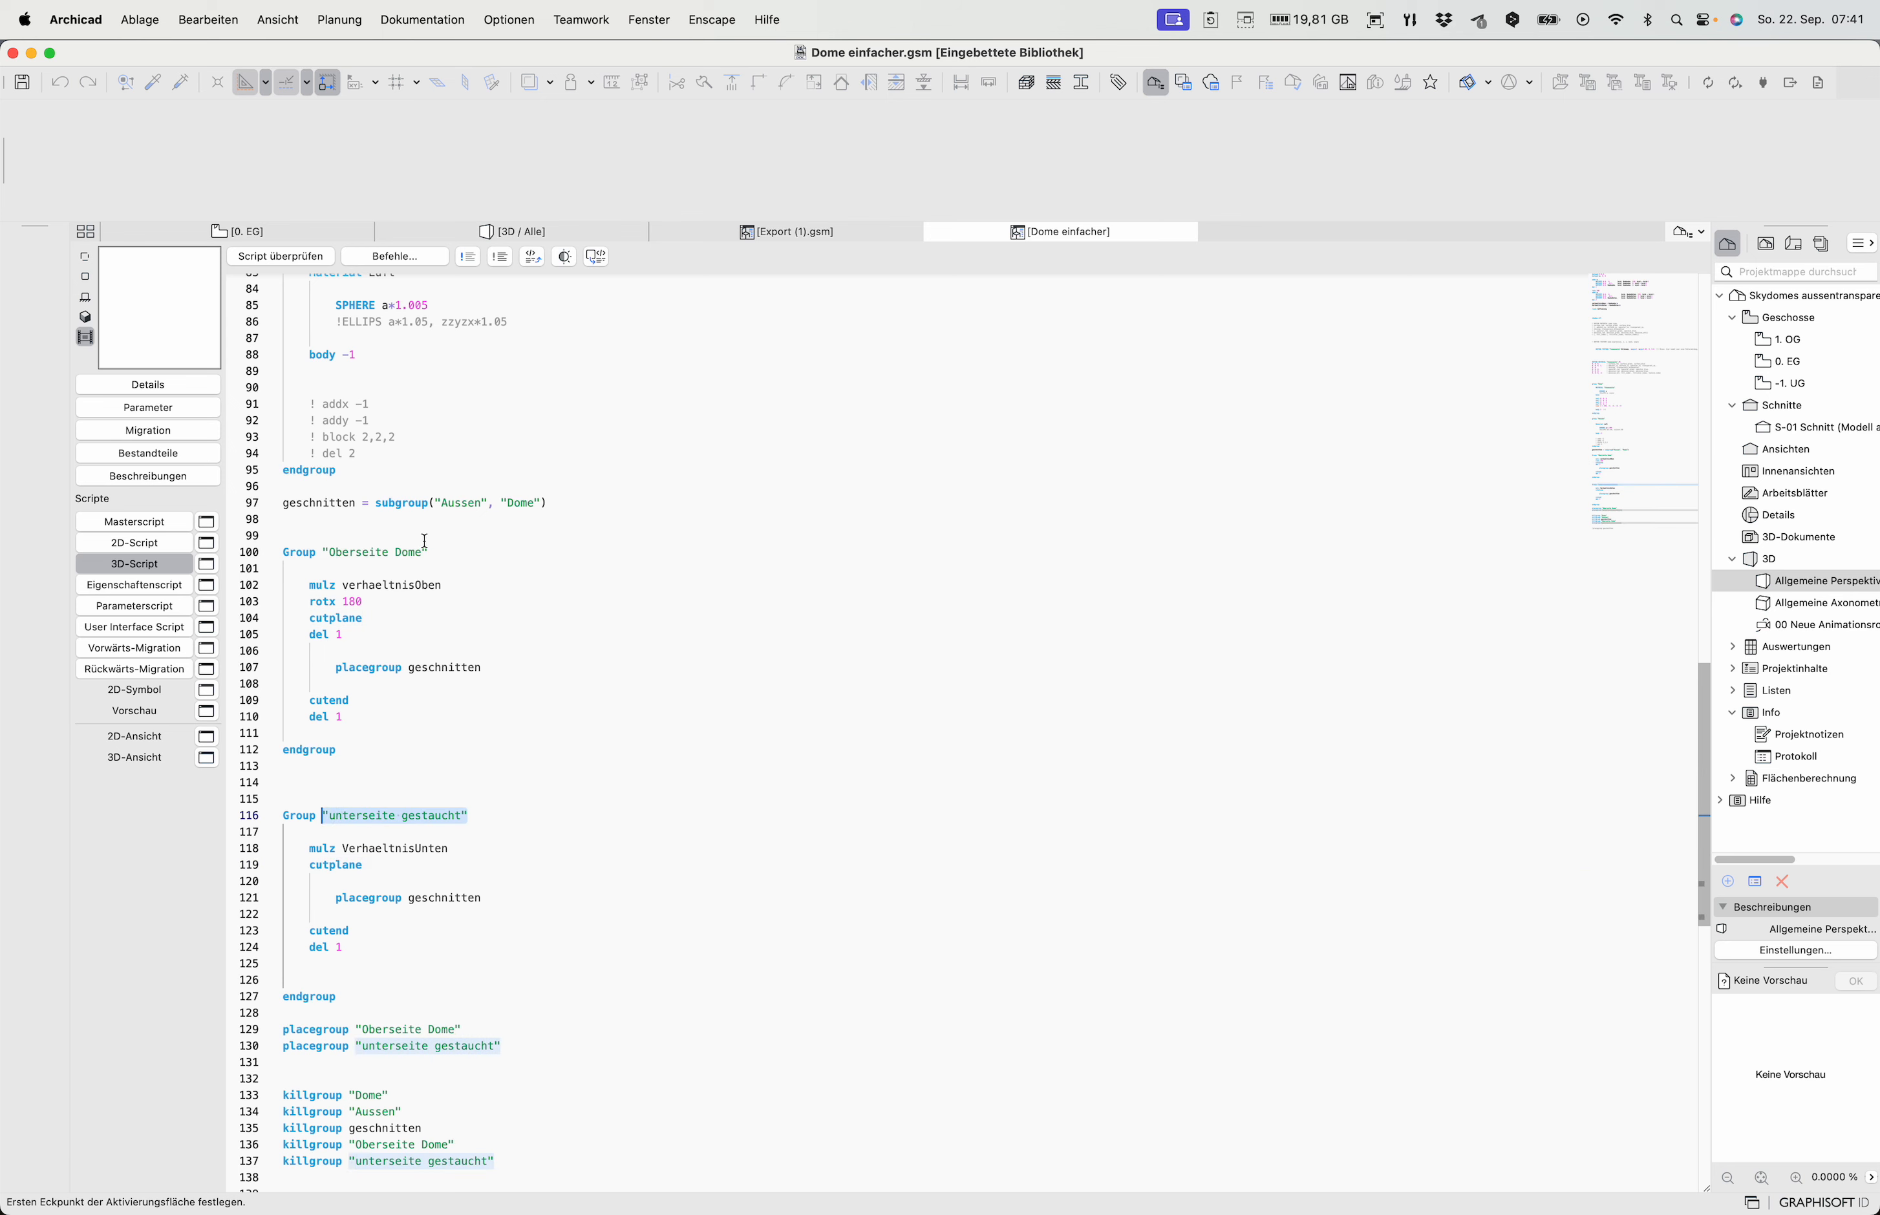
{"action": "left_click_drag", "start_coordinate": [427, 551], "coordinate": [323, 552]}
{"action": "left_click", "coordinate": [575, 788]}
Examine the hotspot lines for Domhoehe and HoeheUnten at the beginning of the 3D script
{"action": "scroll", "coordinate": [577, 789], "scroll_direction": "down", "scroll_amount": 10}
{"action": "scroll", "coordinate": [583, 790], "scroll_direction": "up", "scroll_amount": 7}
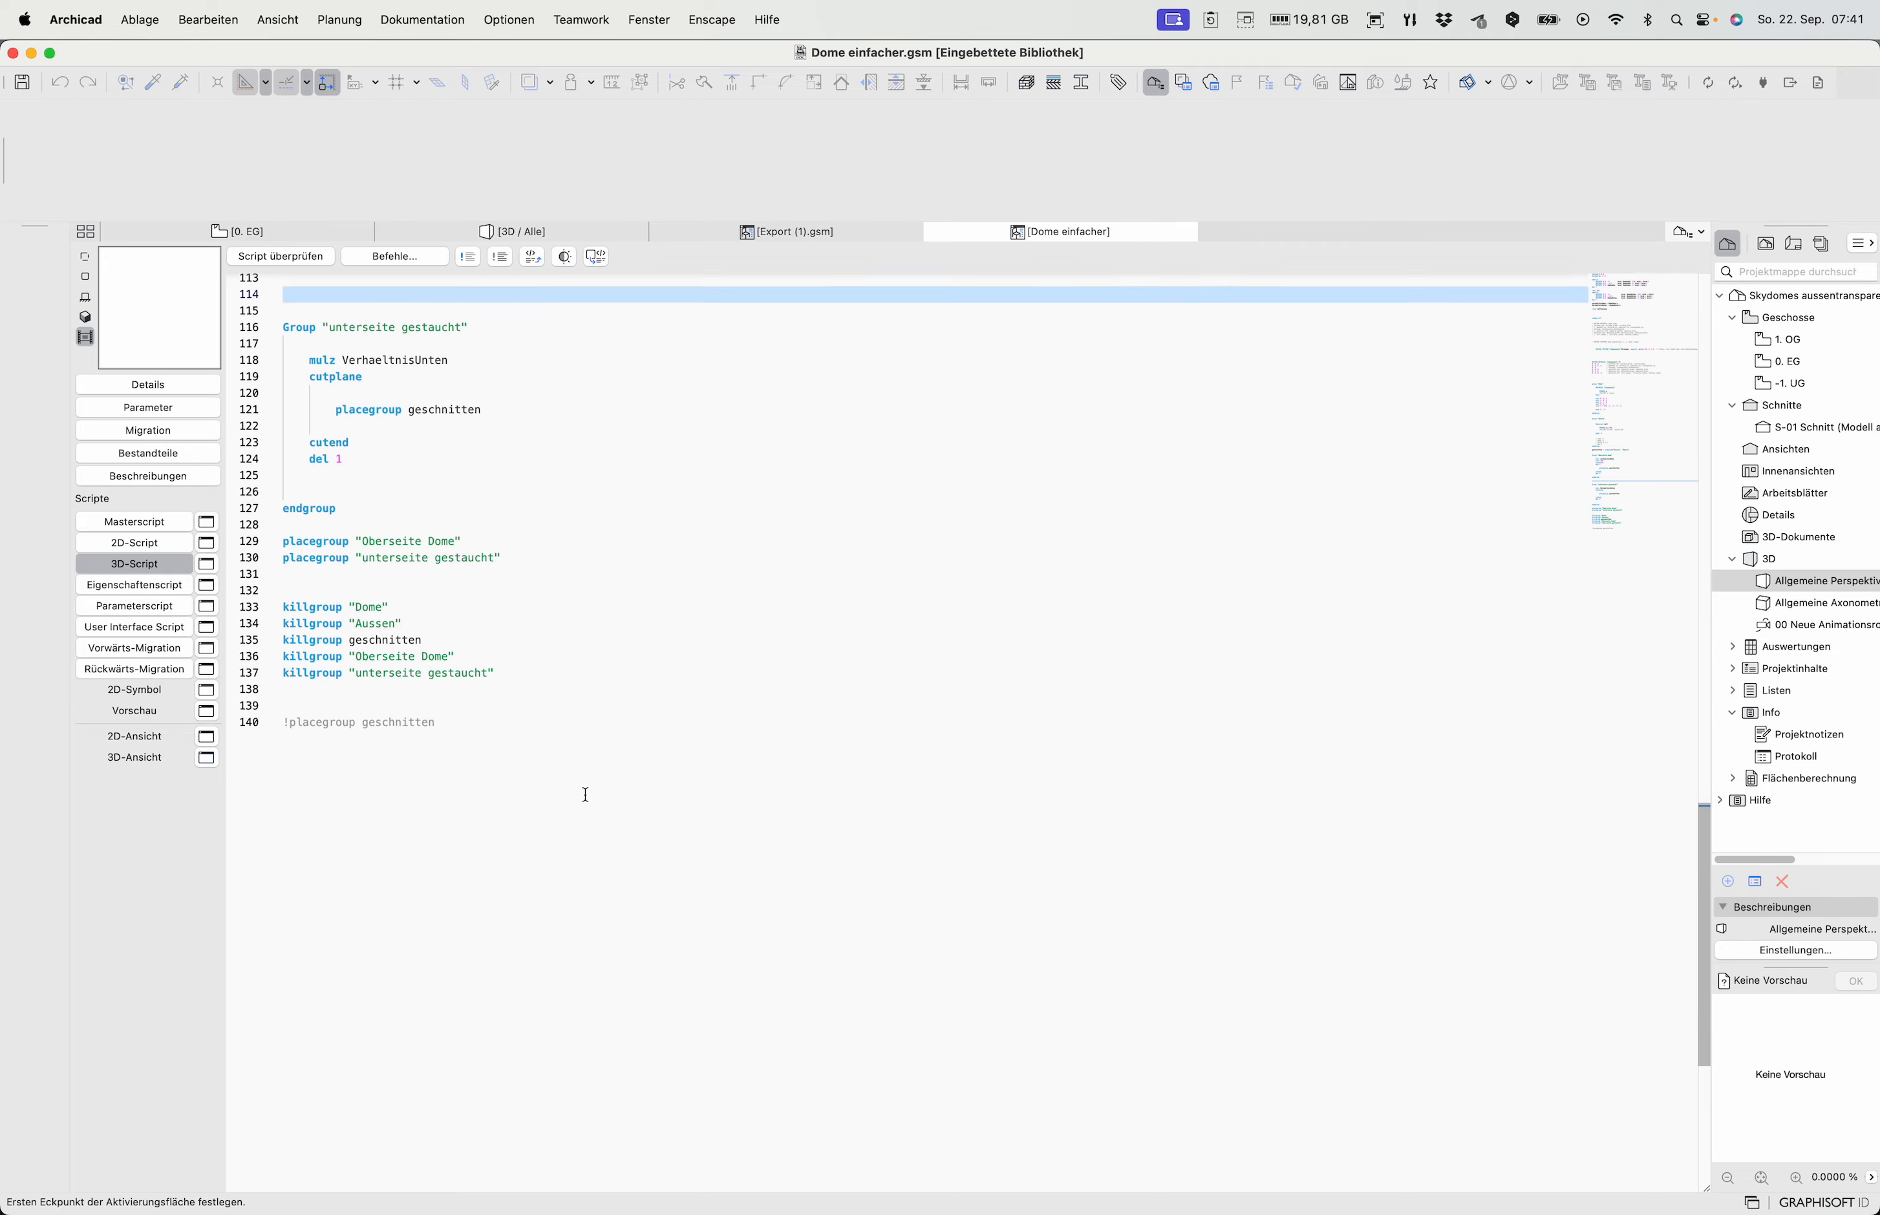
{"action": "scroll", "coordinate": [585, 794], "scroll_direction": "up", "scroll_amount": 10}
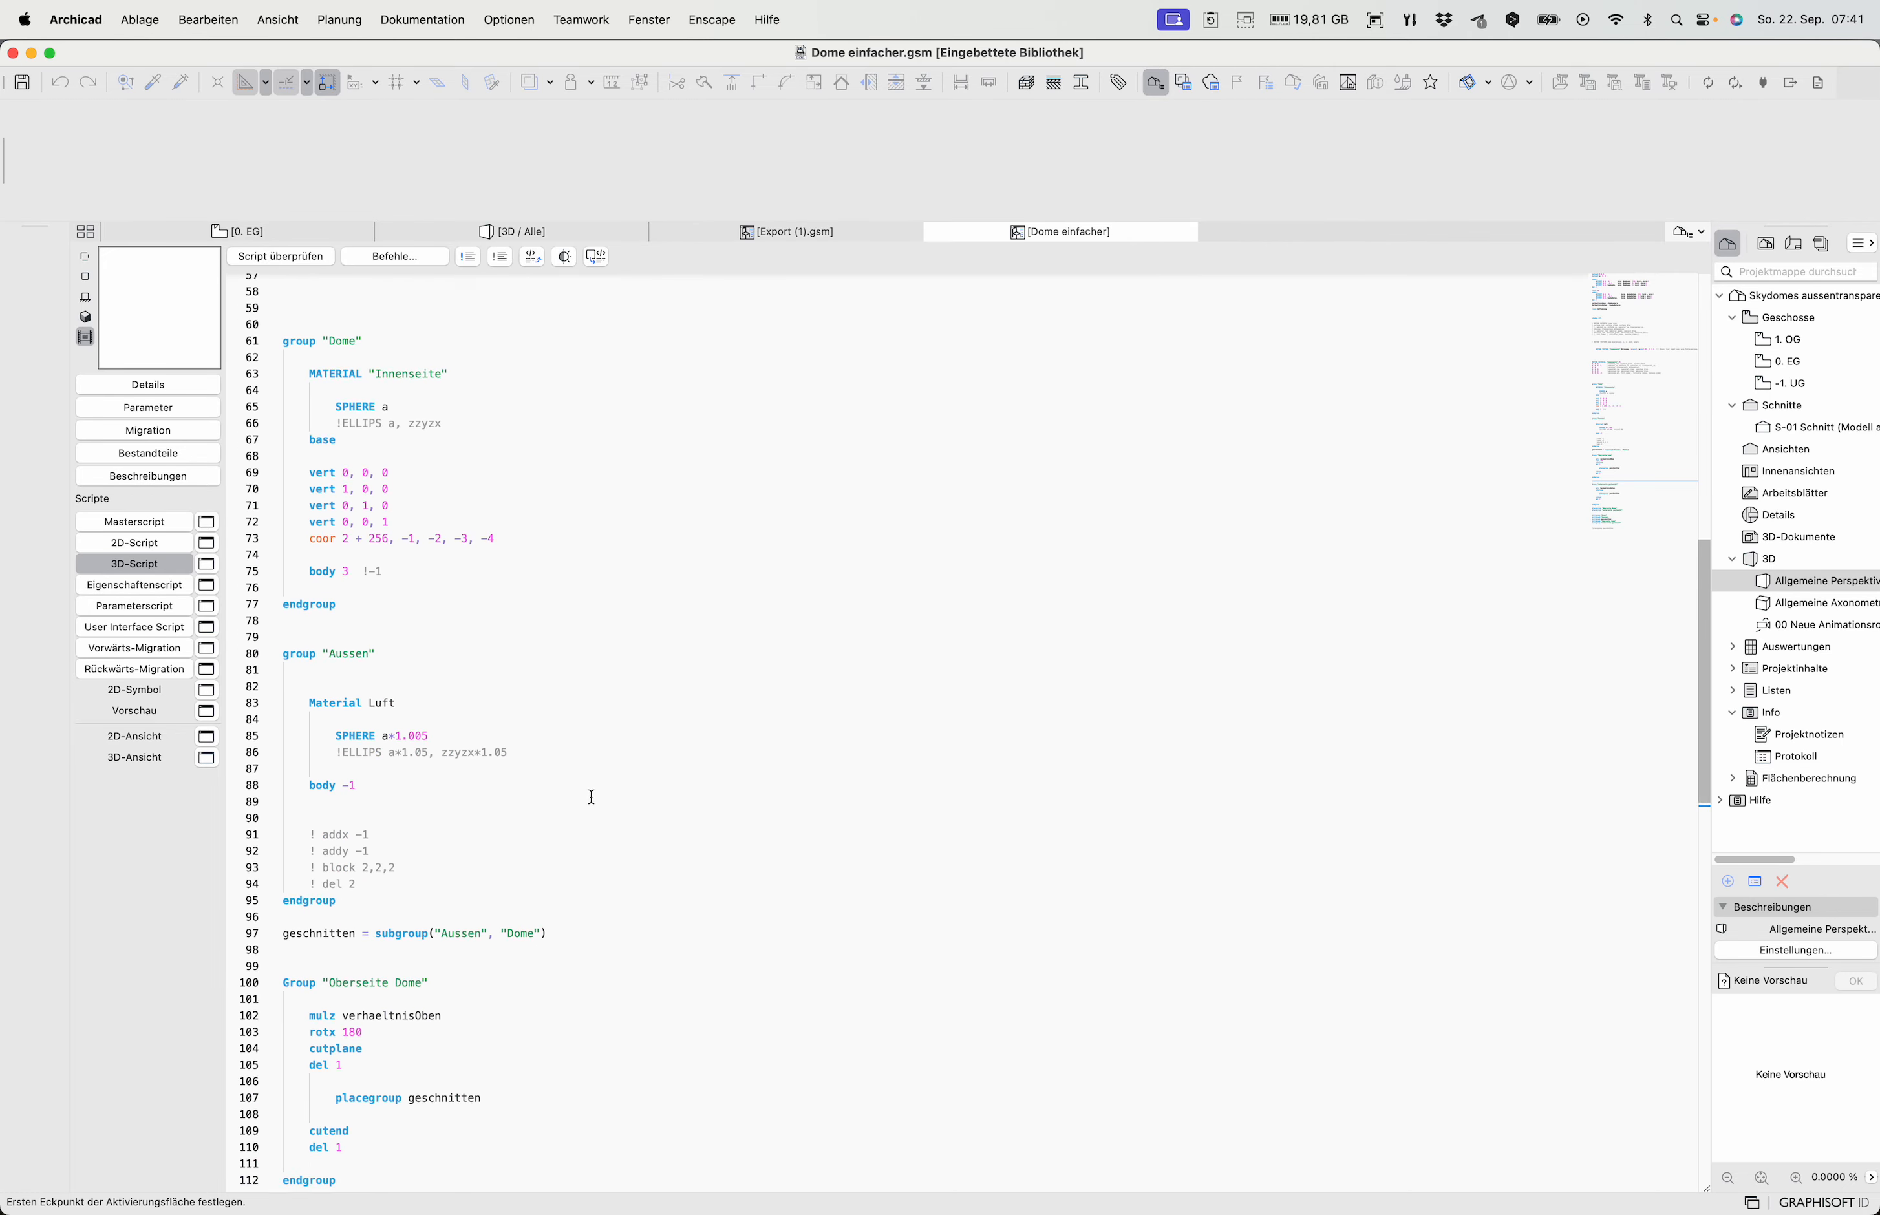
{"action": "scroll", "coordinate": [592, 798], "scroll_direction": "down", "scroll_amount": 2}
{"action": "scroll", "coordinate": [592, 798], "scroll_direction": "up", "scroll_amount": 20}
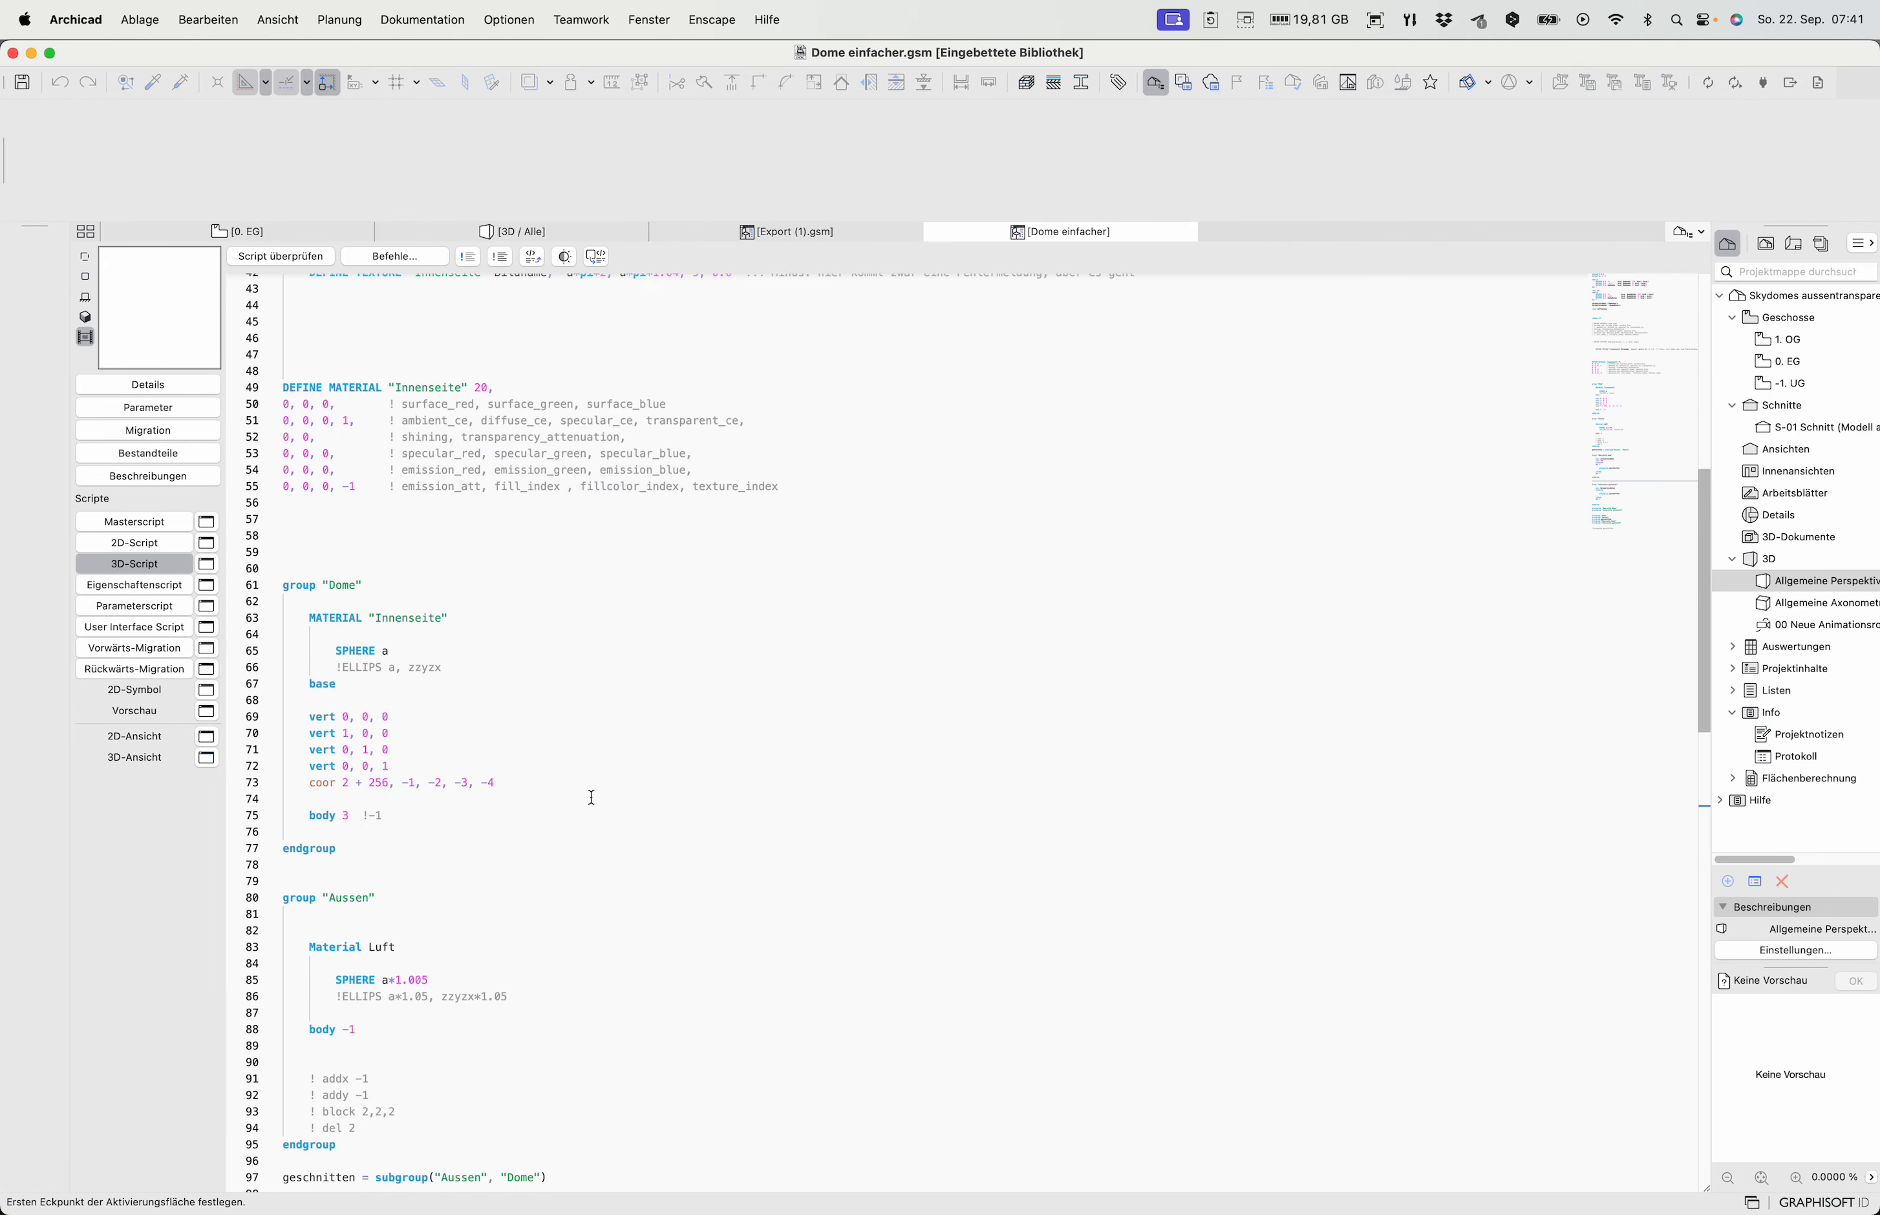
{"action": "left_click_drag", "start_coordinate": [724, 377], "coordinate": [283, 347]}
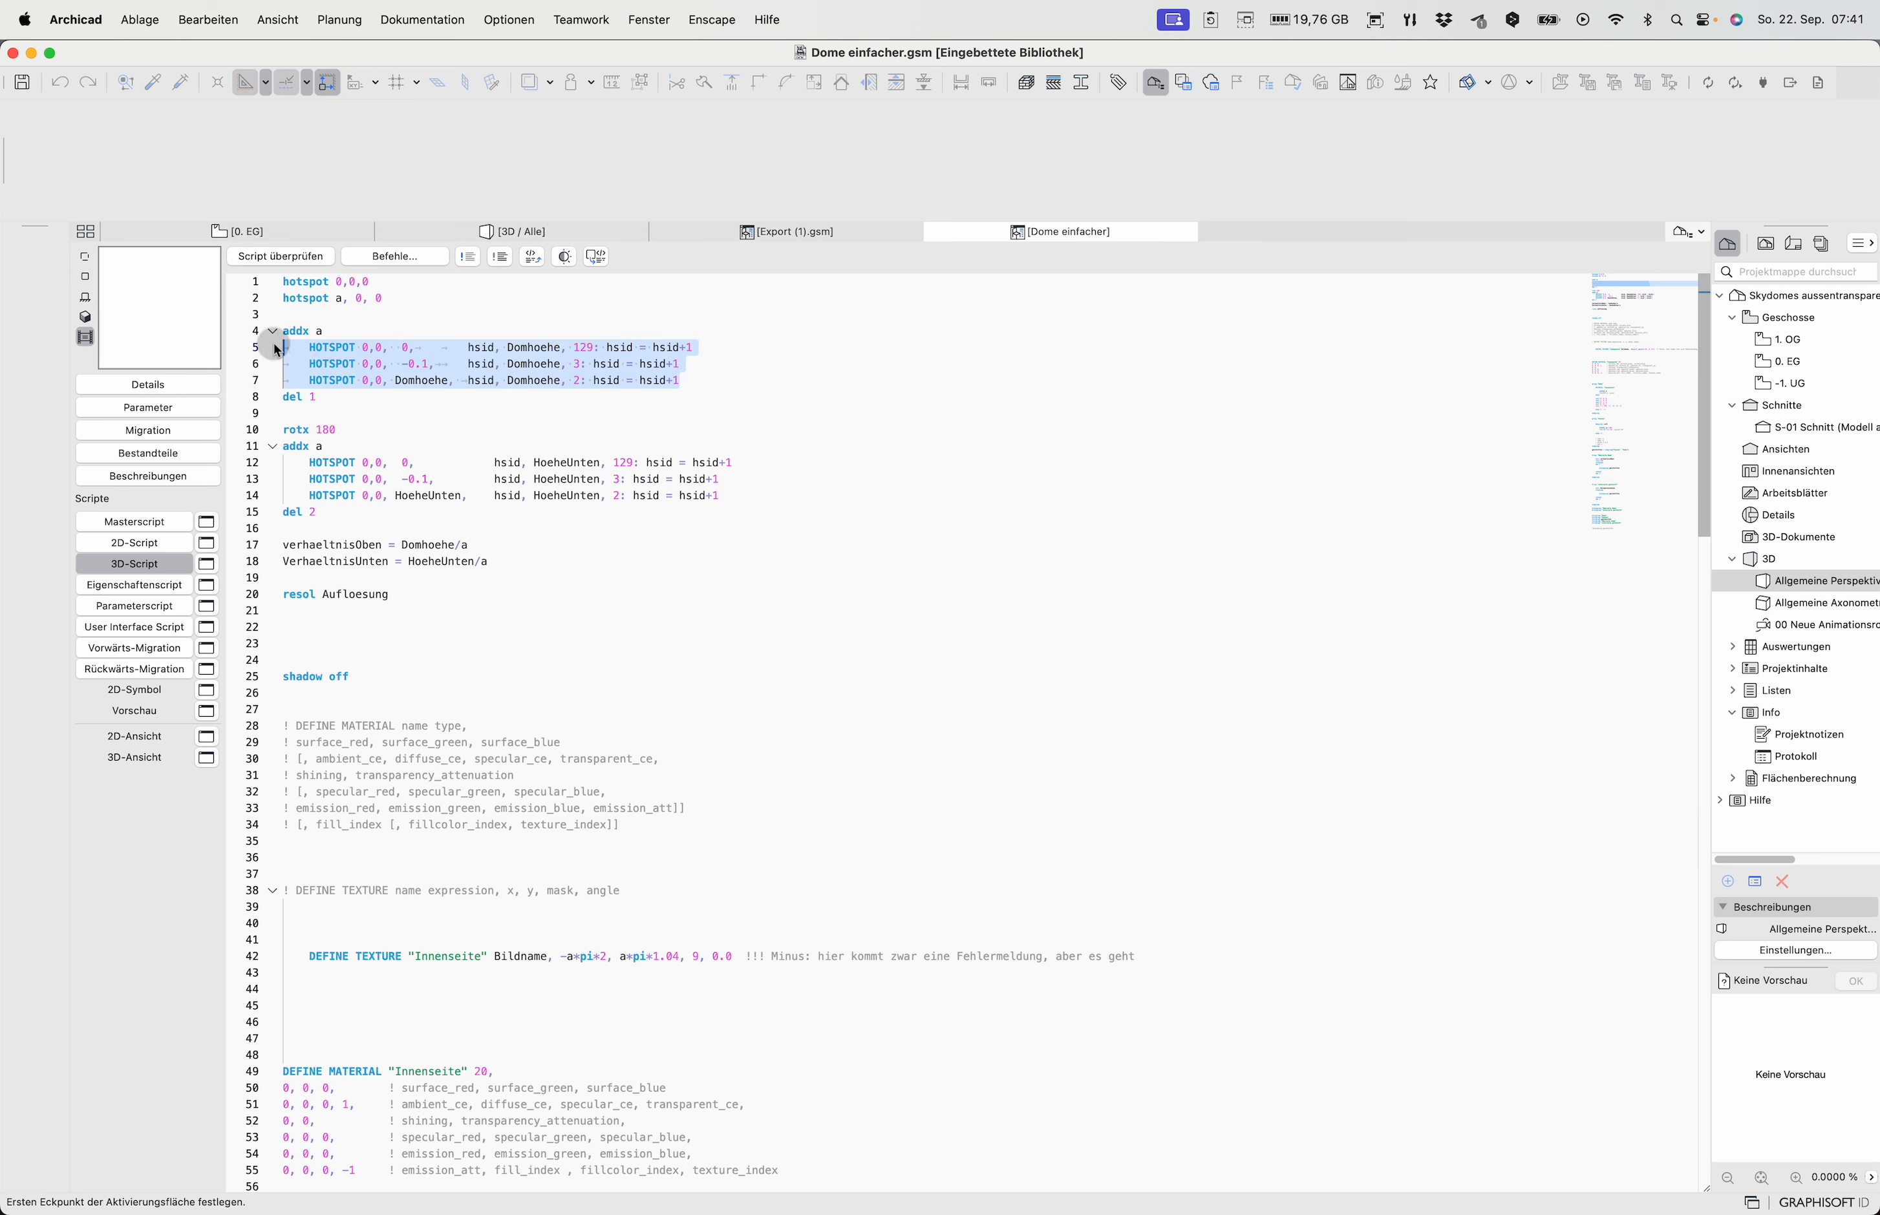
{"action": "left_click", "coordinate": [530, 385]}
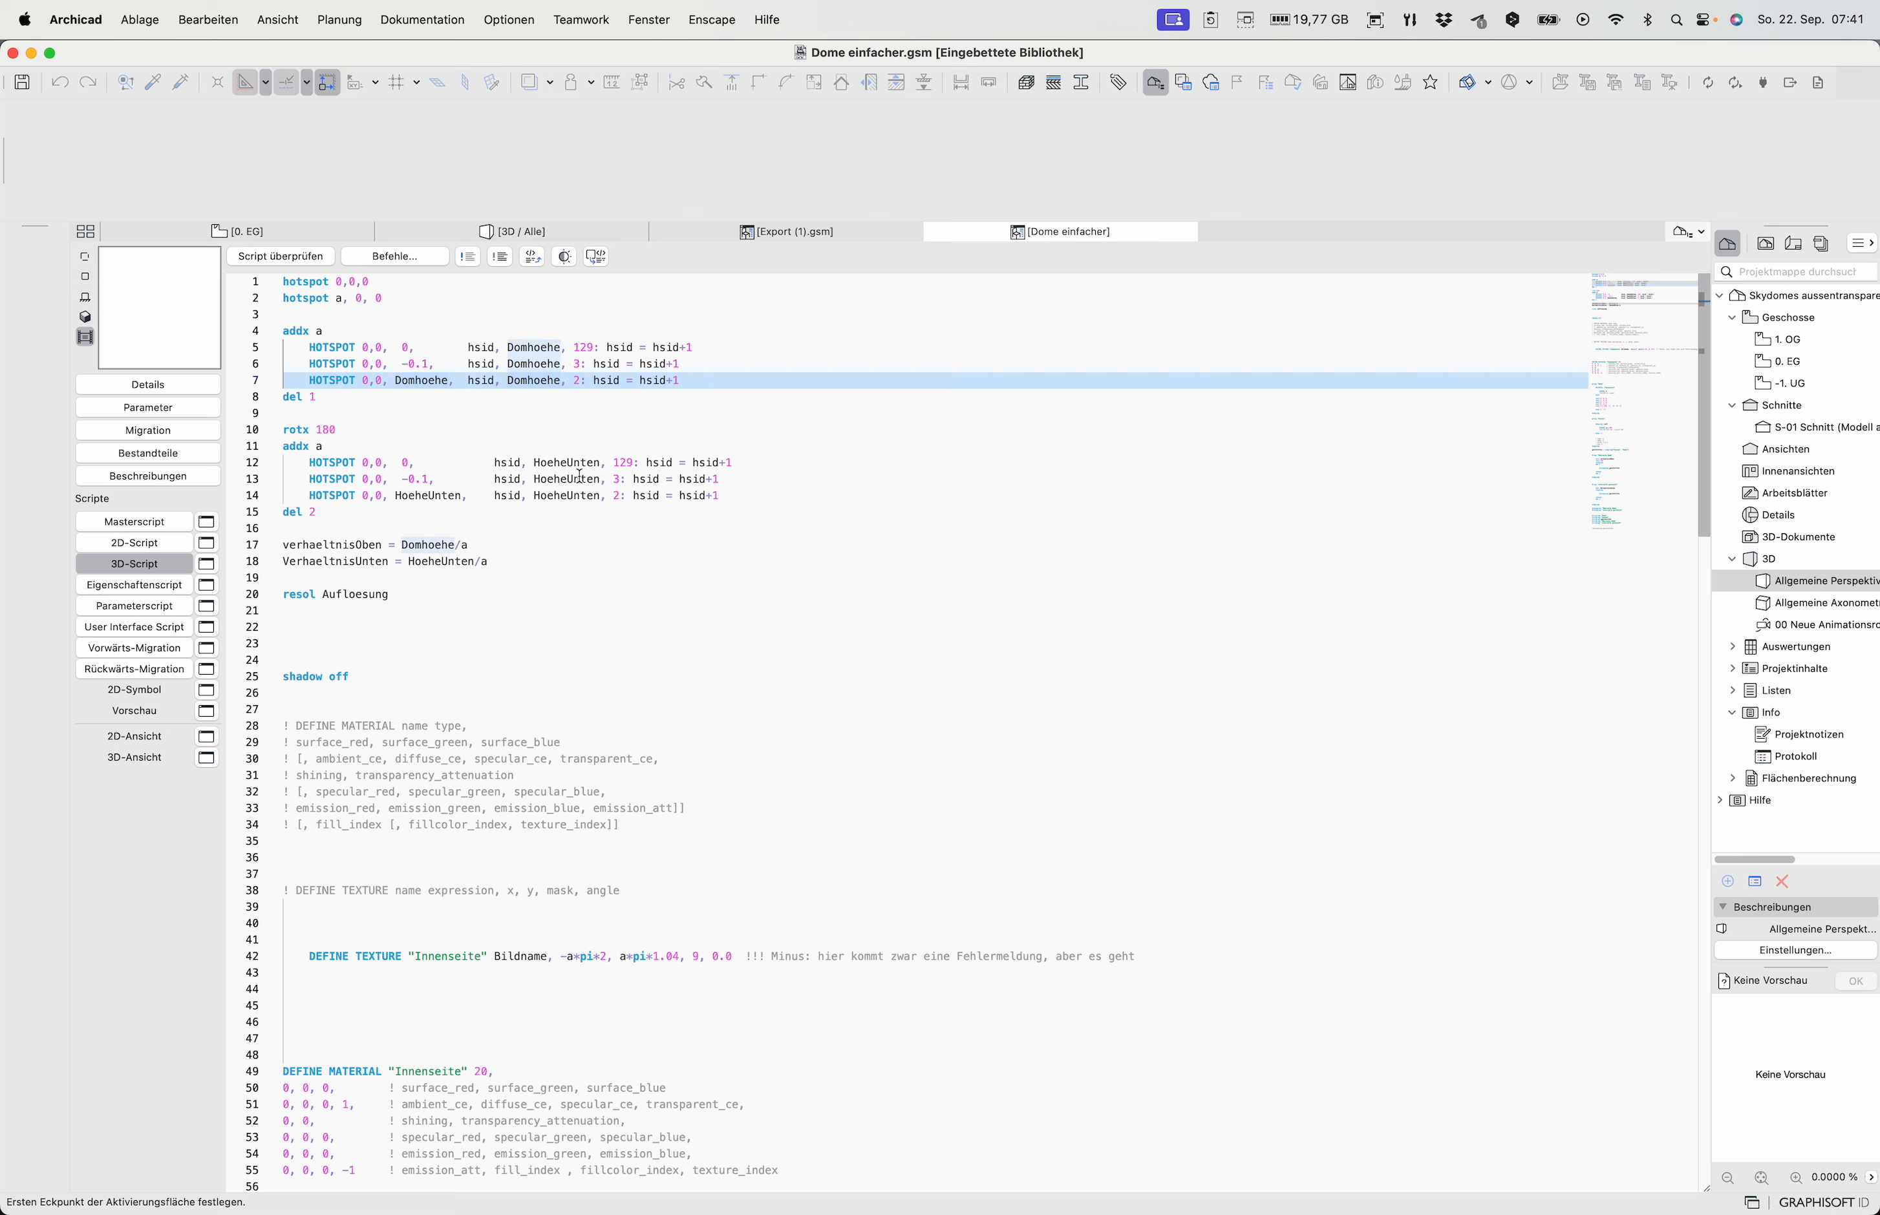
{"action": "left_click", "coordinate": [572, 462]}
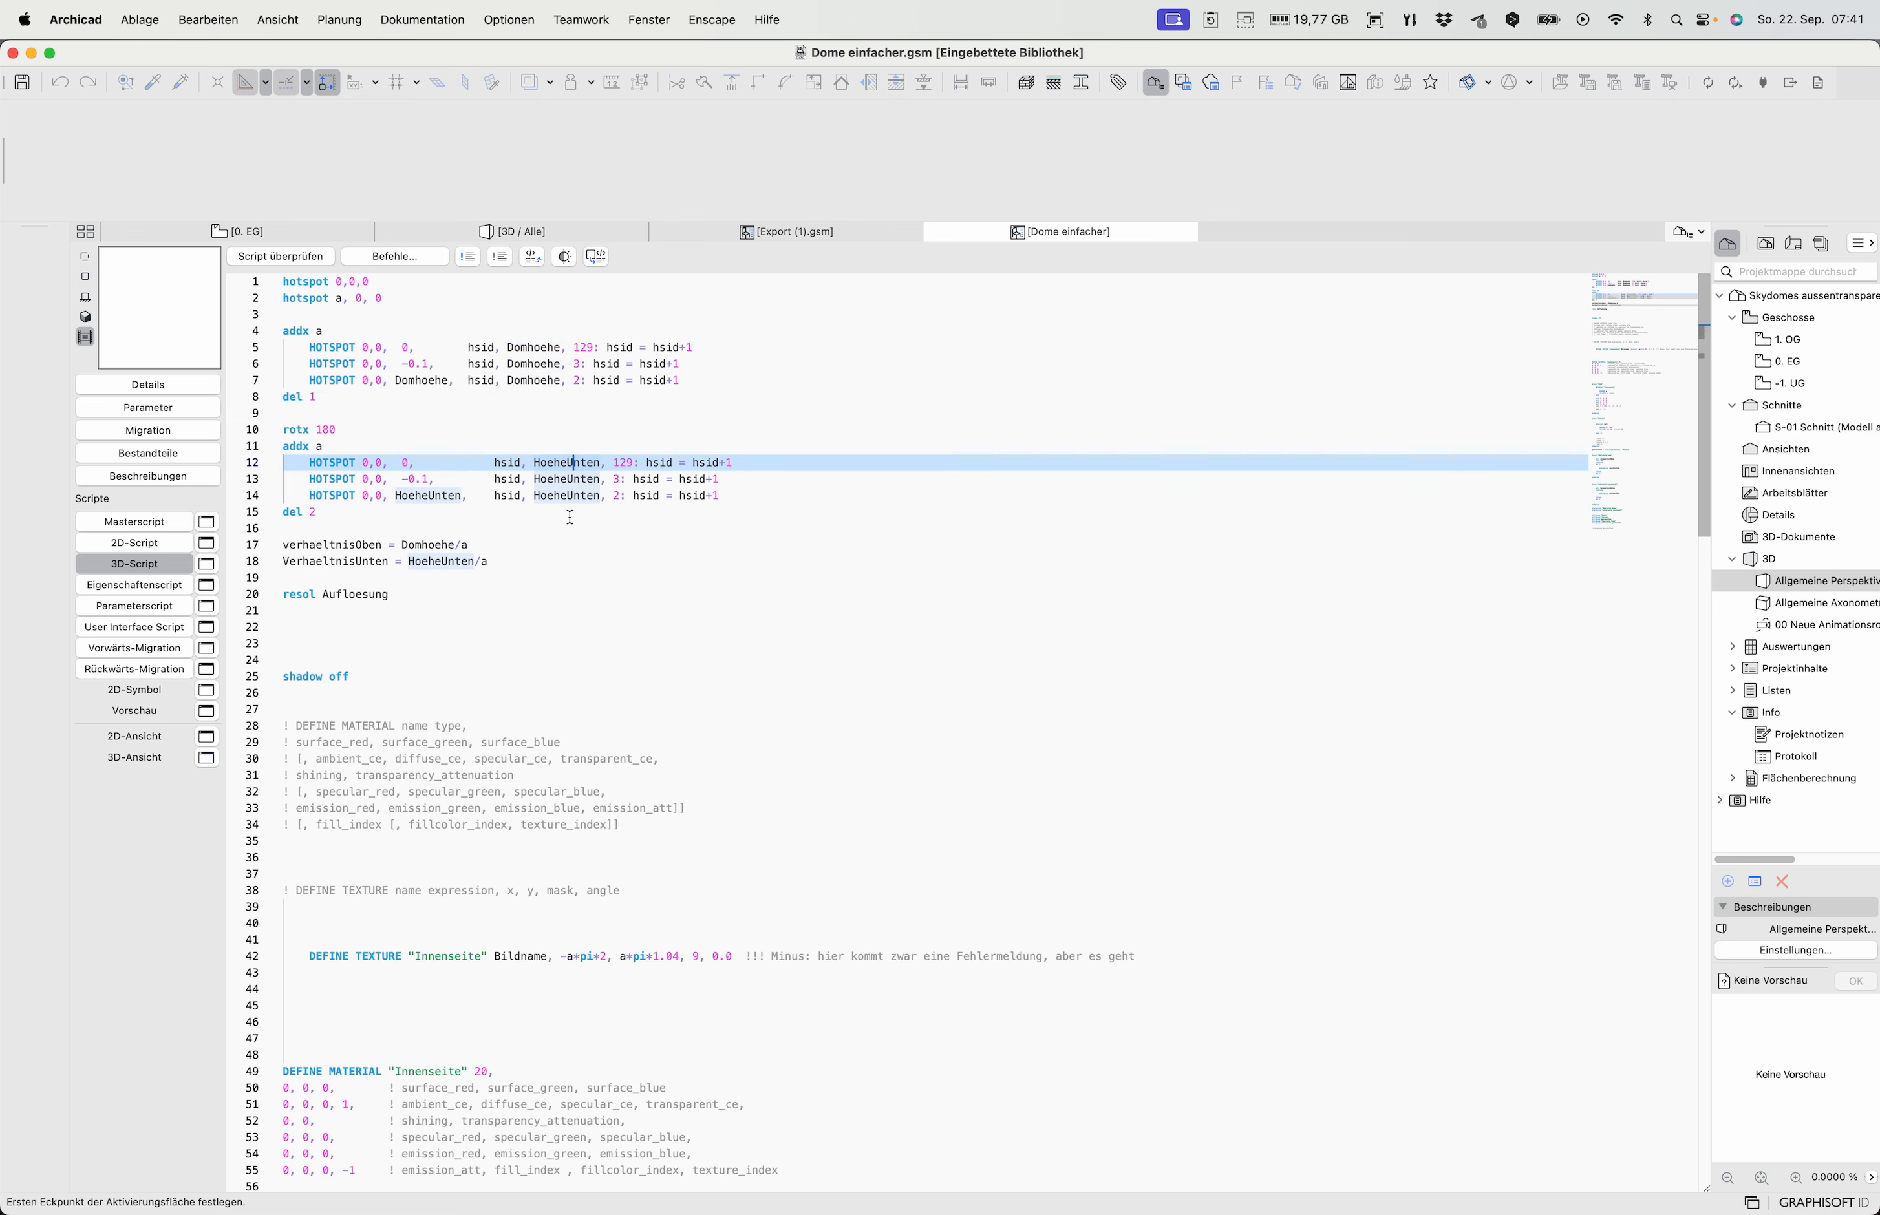
Review the formulas that divide Domhoehe and HoeheUnten by a to define verhaeltnisOben and VerhaeltnisUnten
{"action": "left_click", "coordinate": [497, 553]}
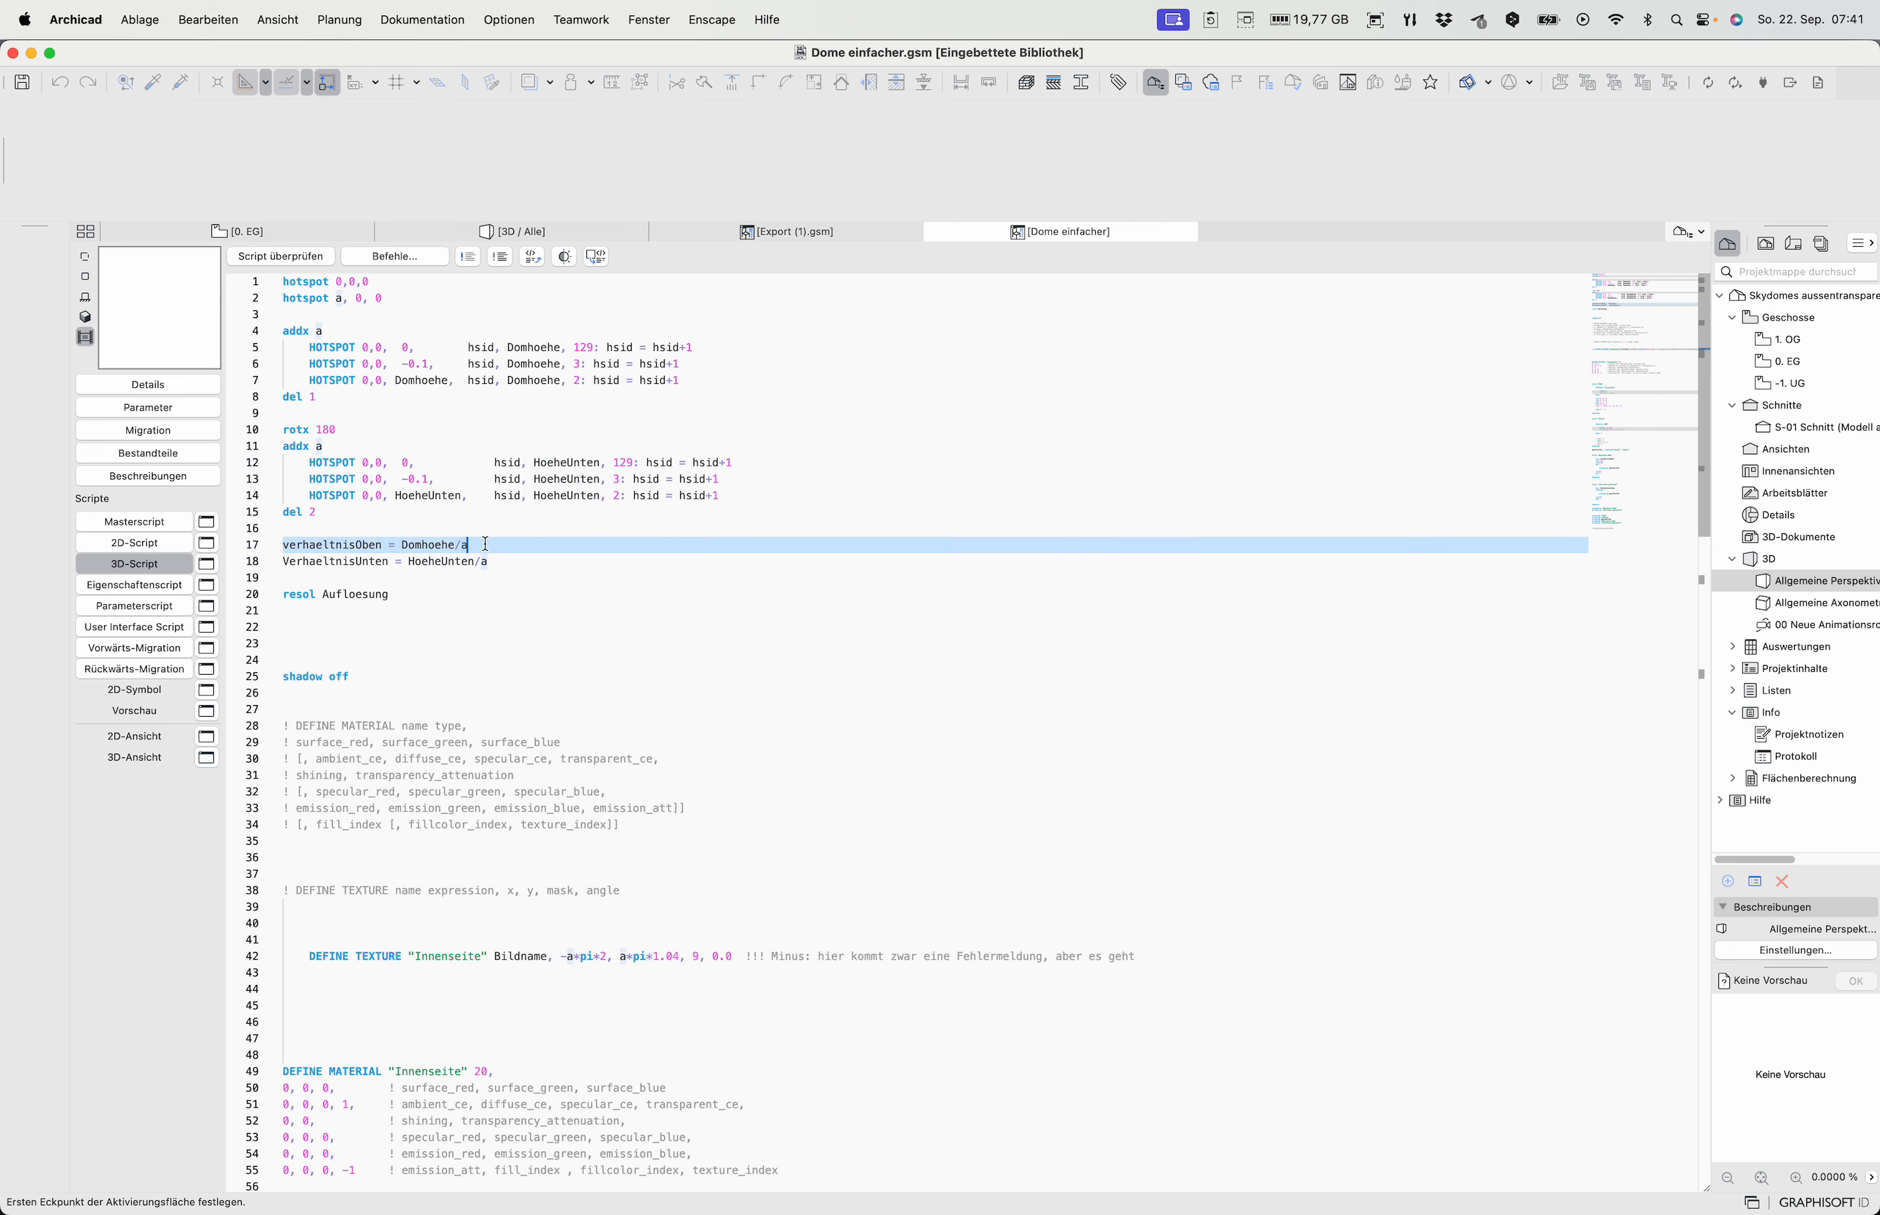
{"action": "double_click", "coordinate": [327, 544]}
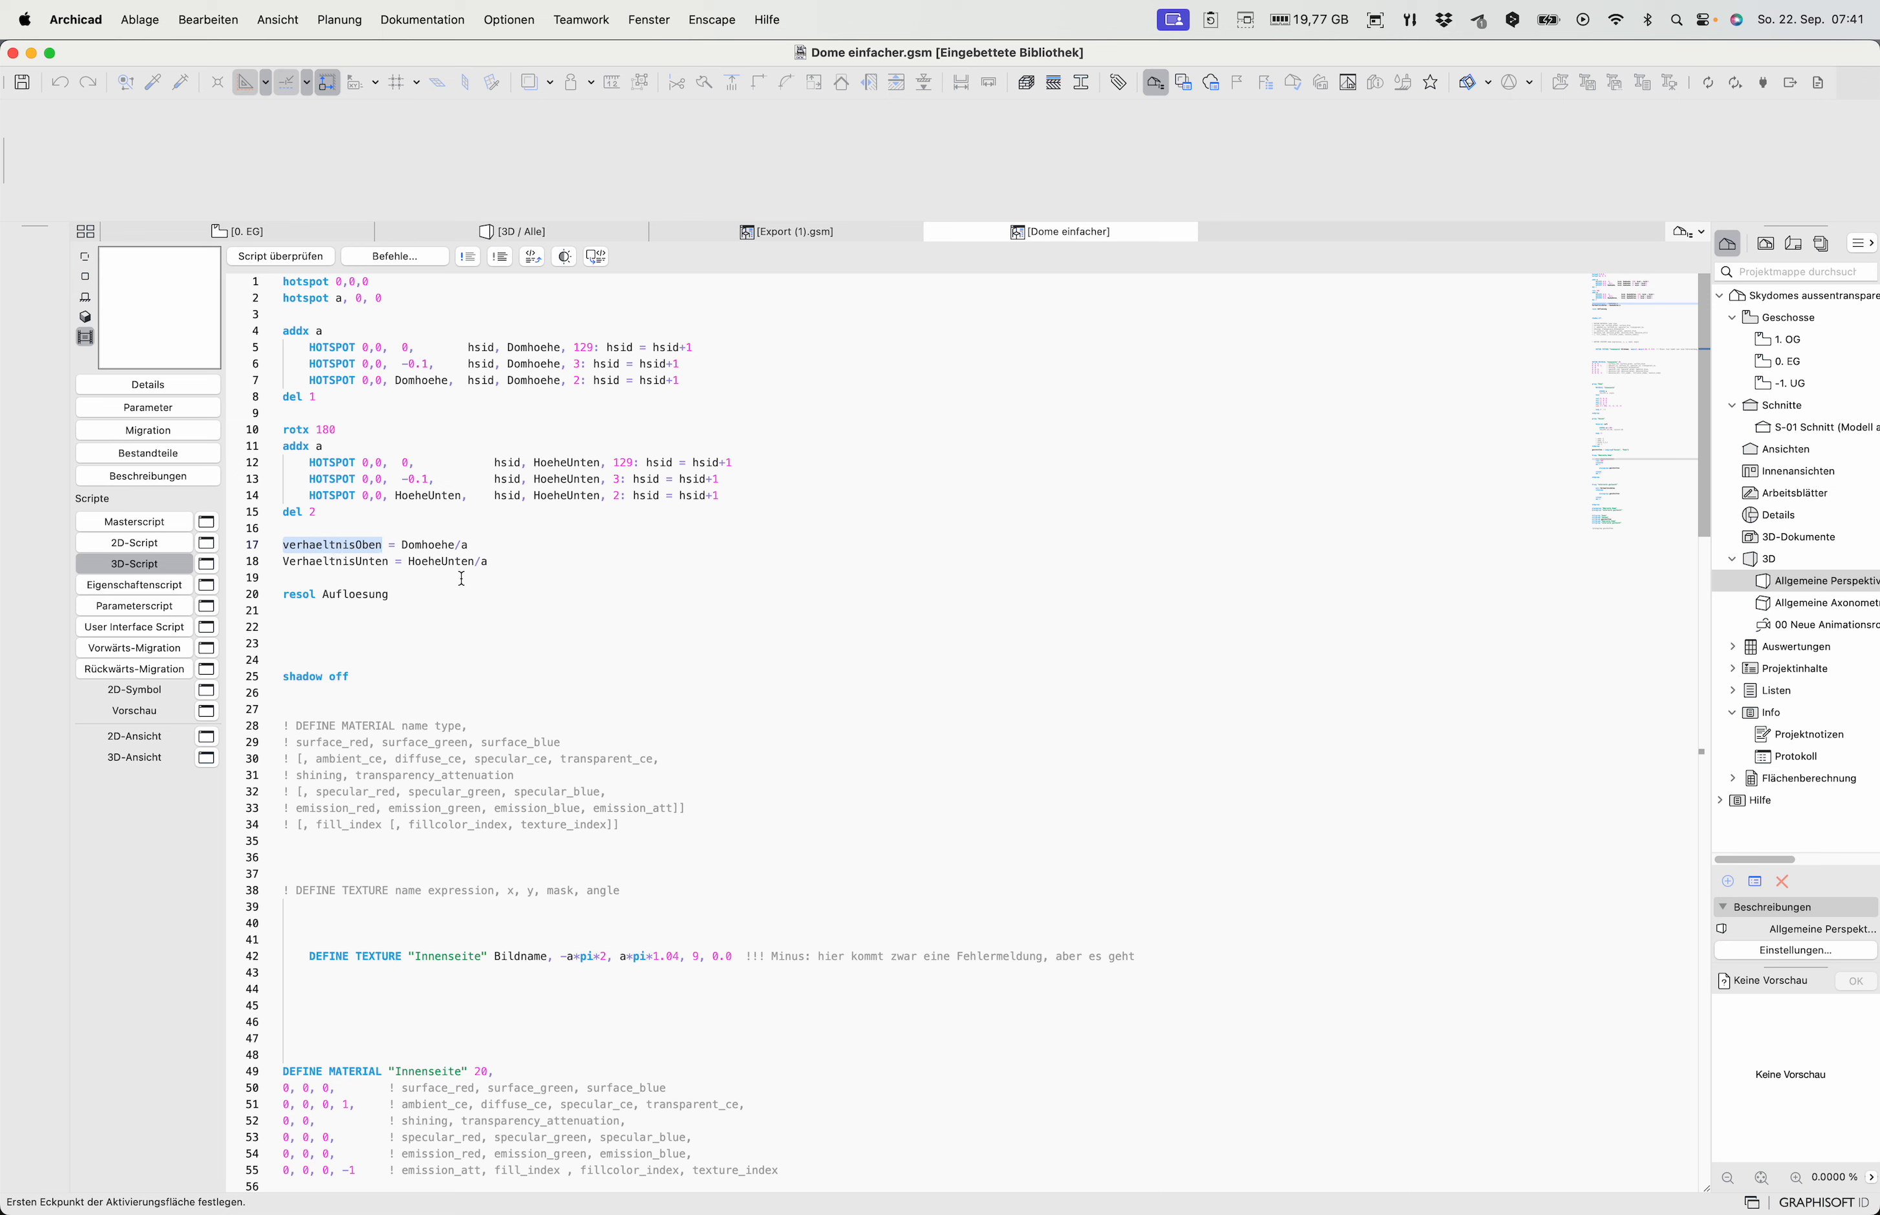
{"action": "left_click", "coordinate": [417, 545]}
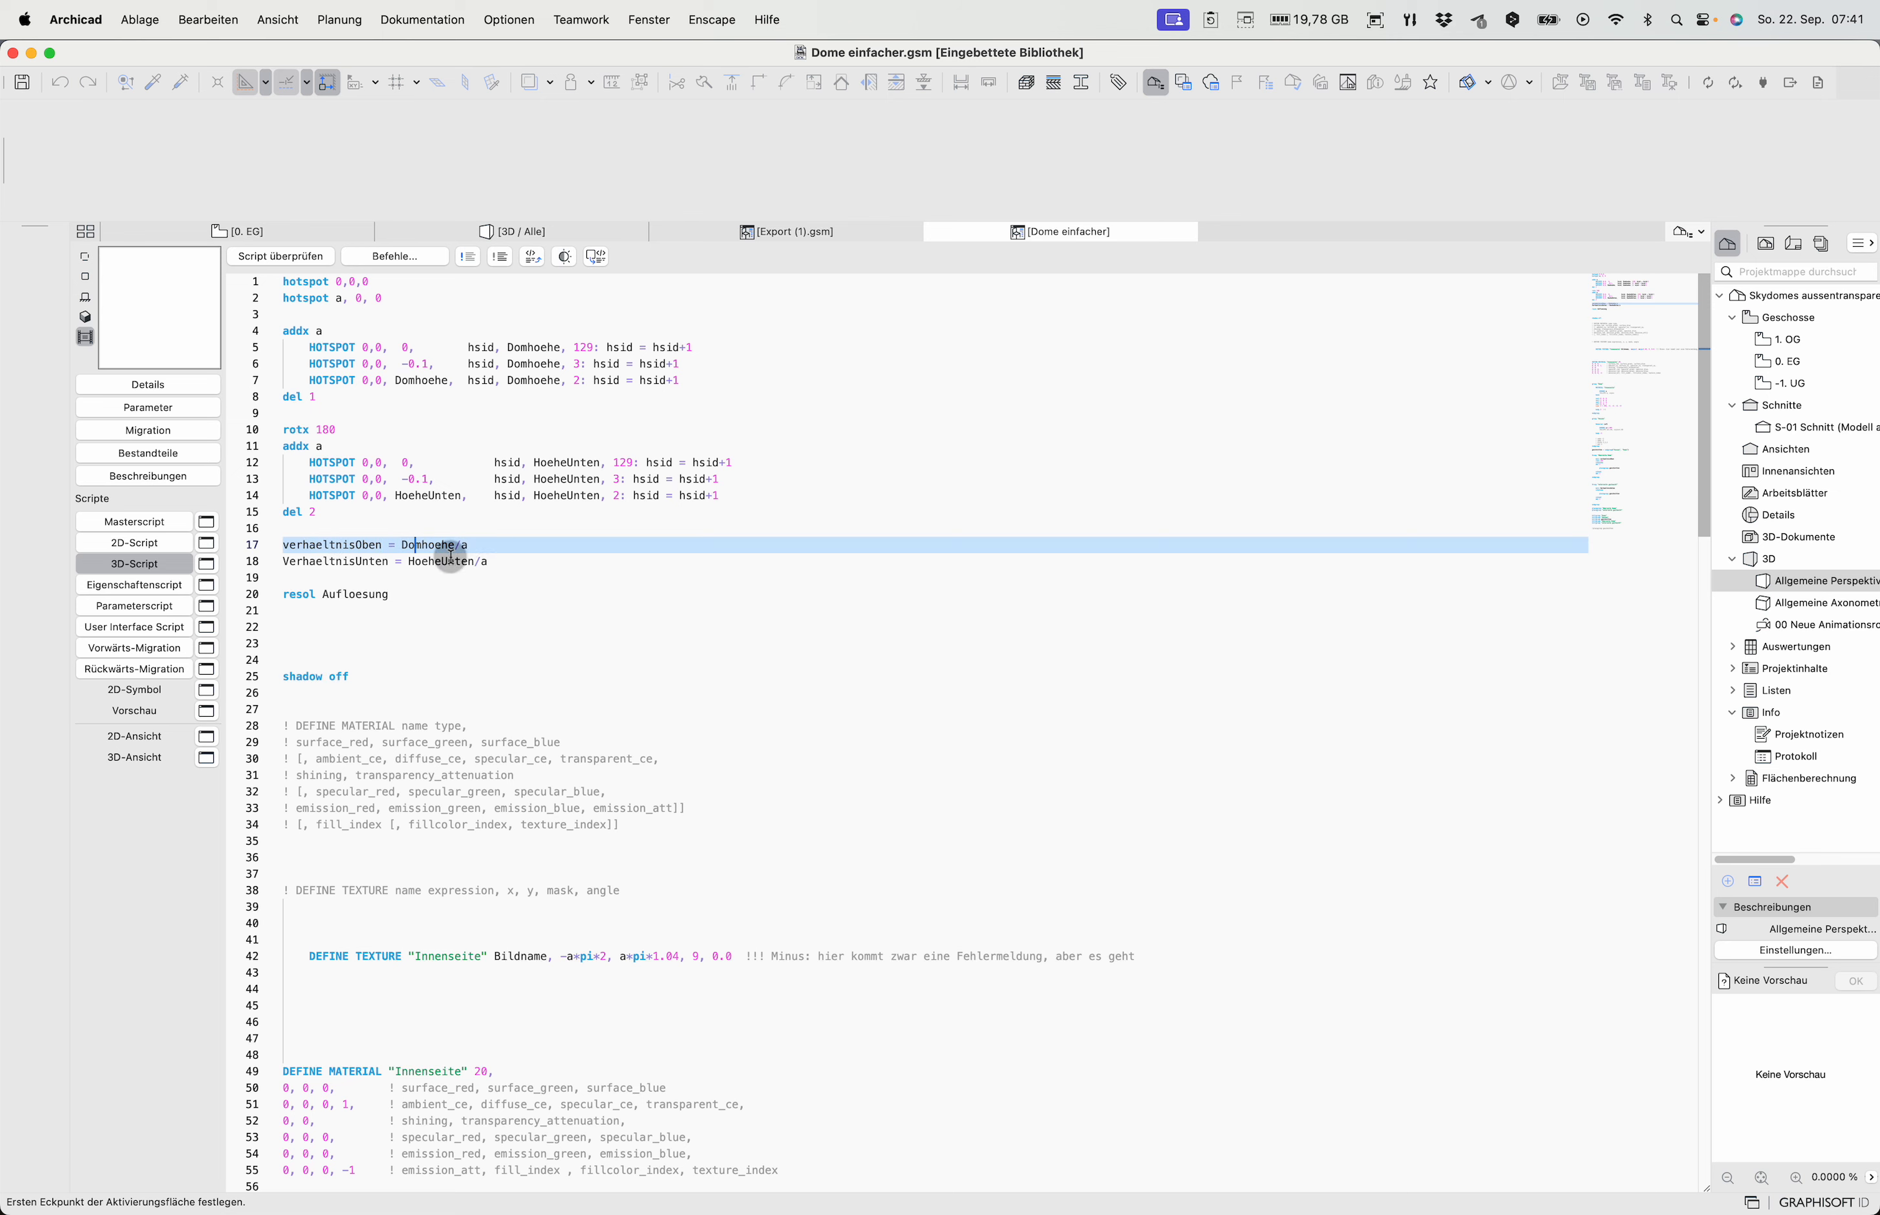
{"action": "left_click", "coordinate": [478, 545]}
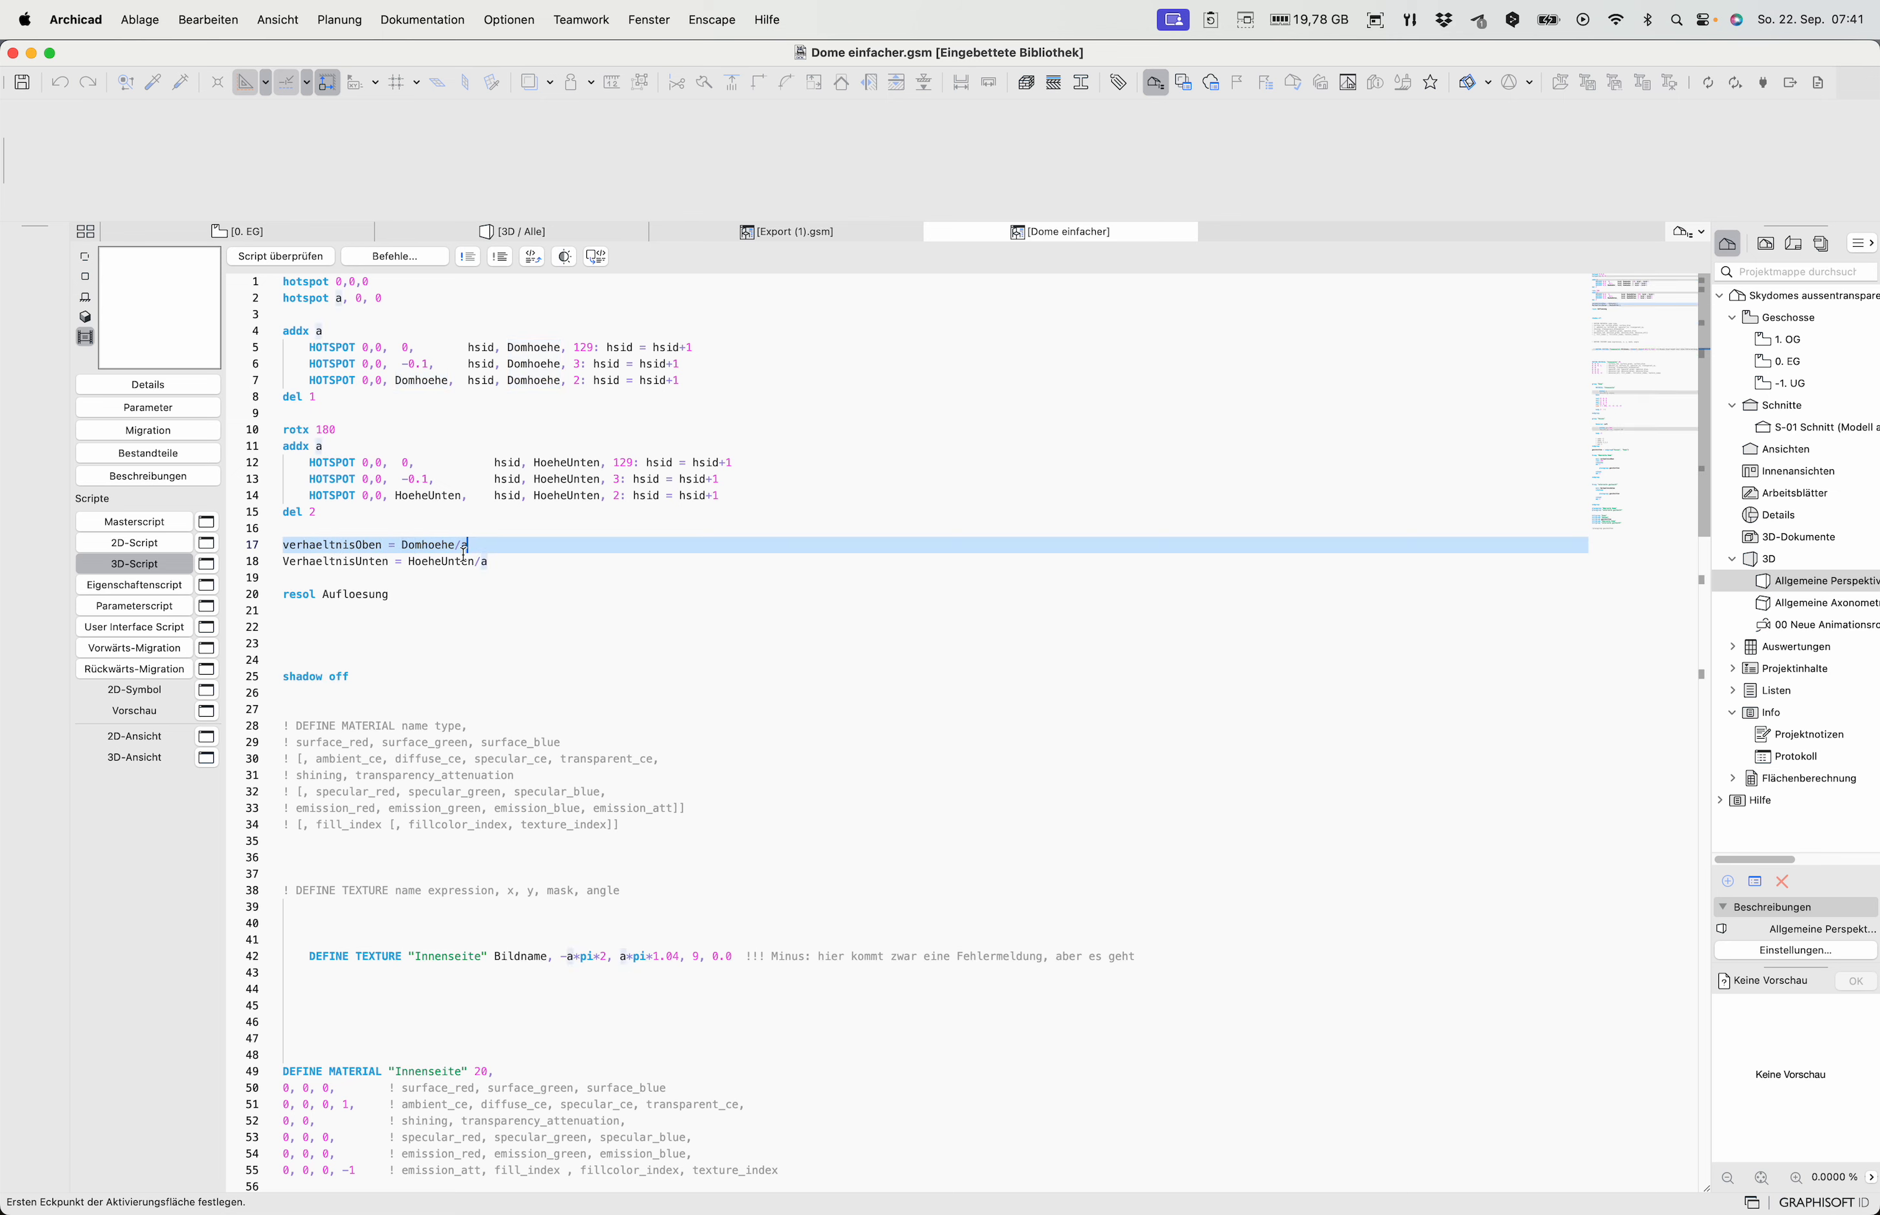
{"action": "left_click", "coordinate": [379, 564]}
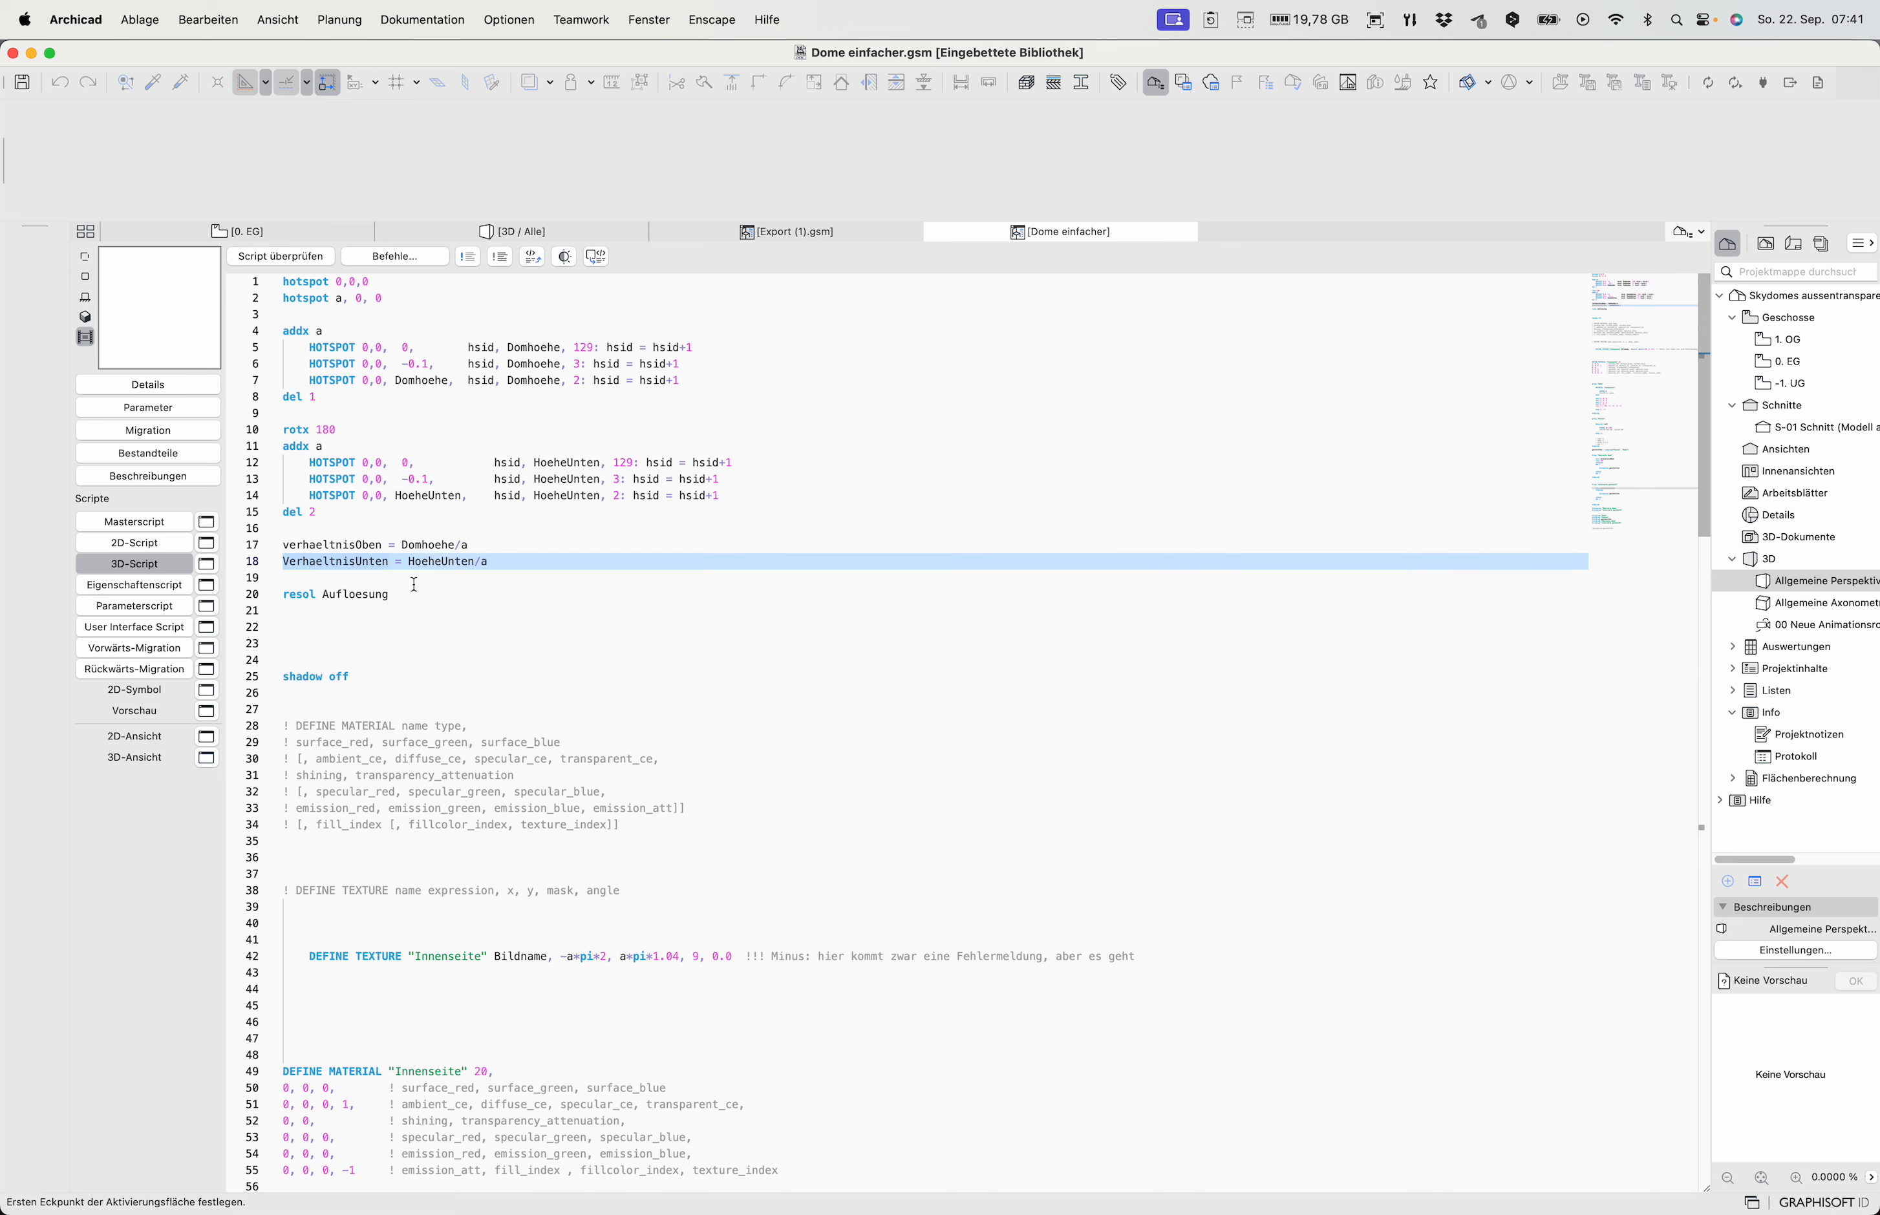
{"action": "left_click", "coordinate": [499, 562]}
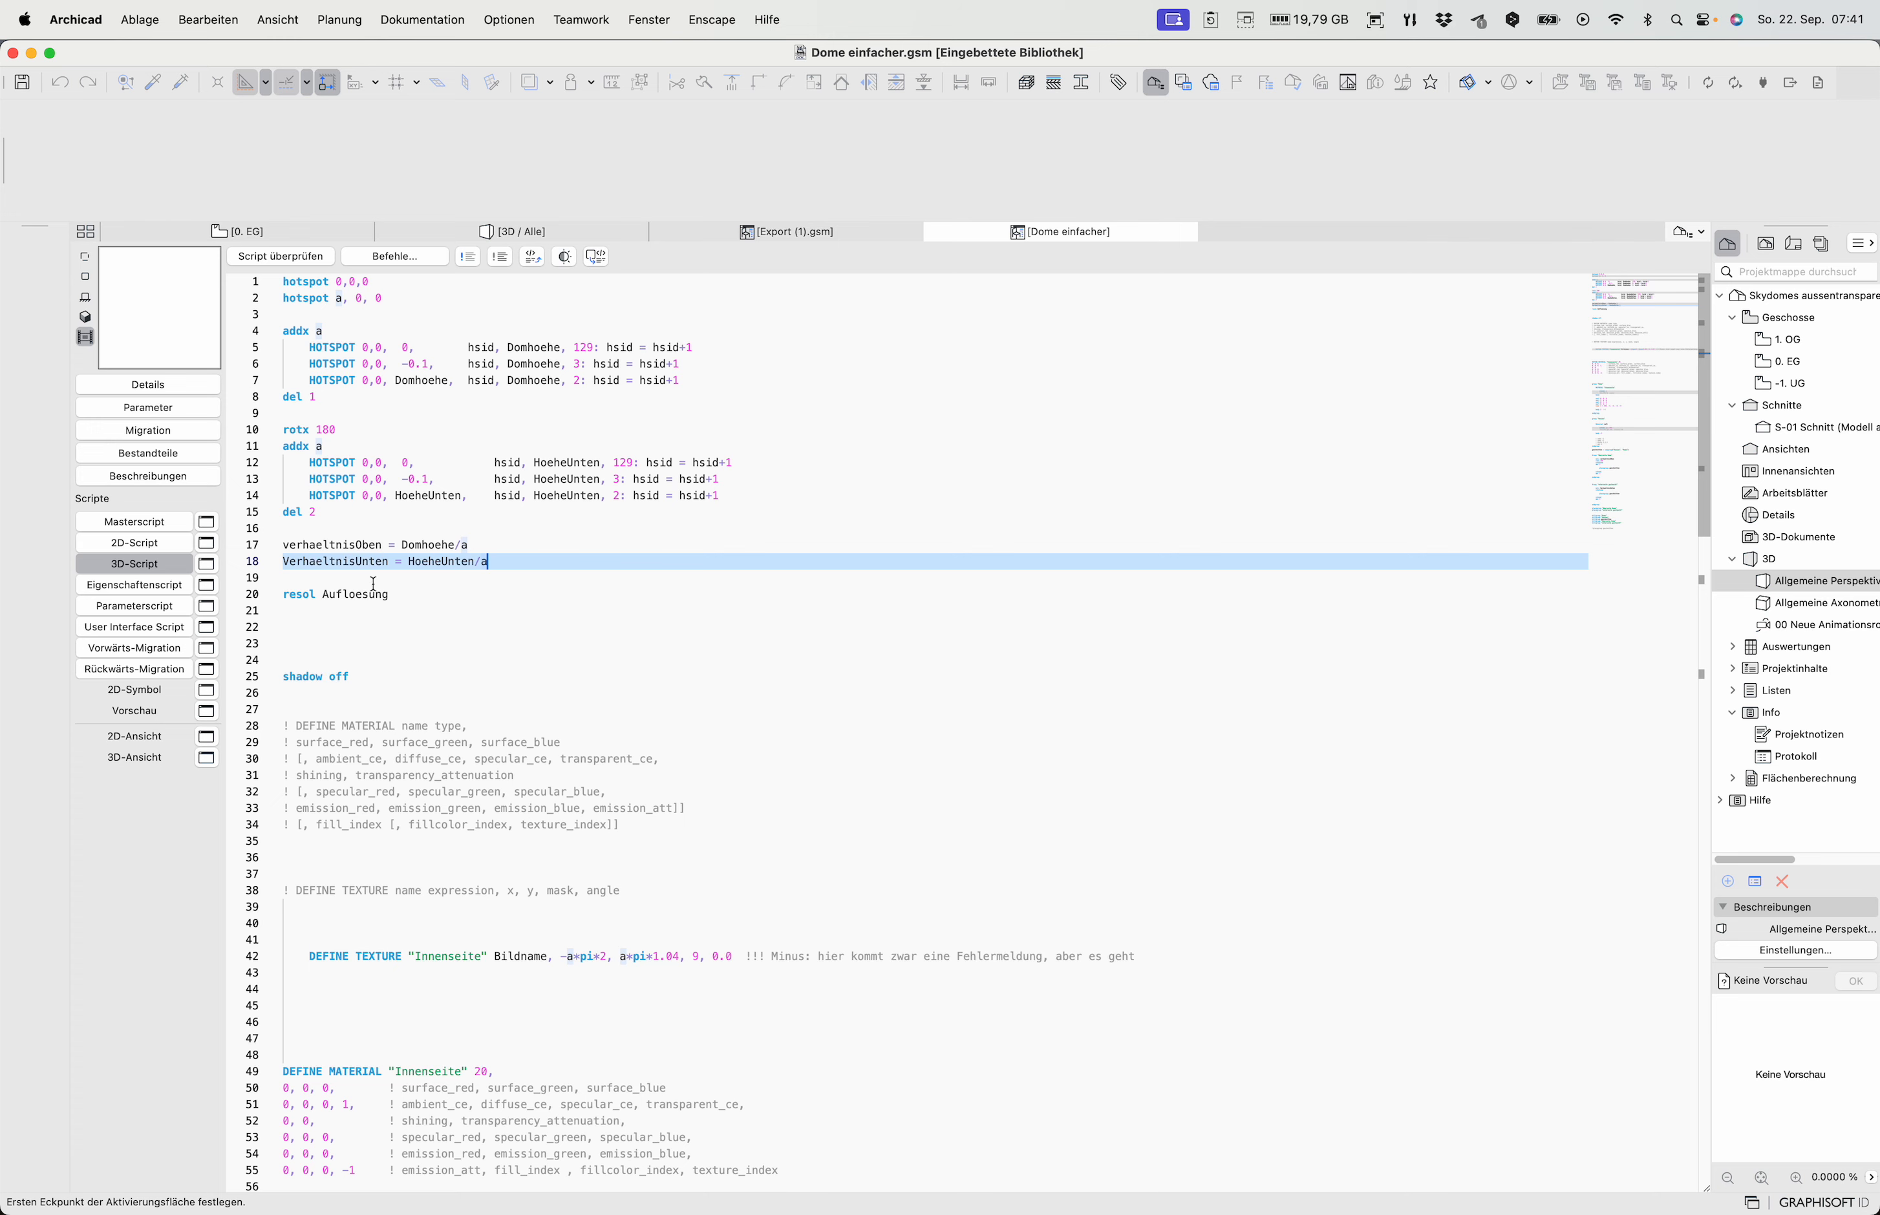
Trace VerhaeltnisUnten and verhaeltnisOben to the mulz lines of the two dome groups
{"action": "scroll", "coordinate": [369, 583], "scroll_direction": "down", "scroll_amount": 20}
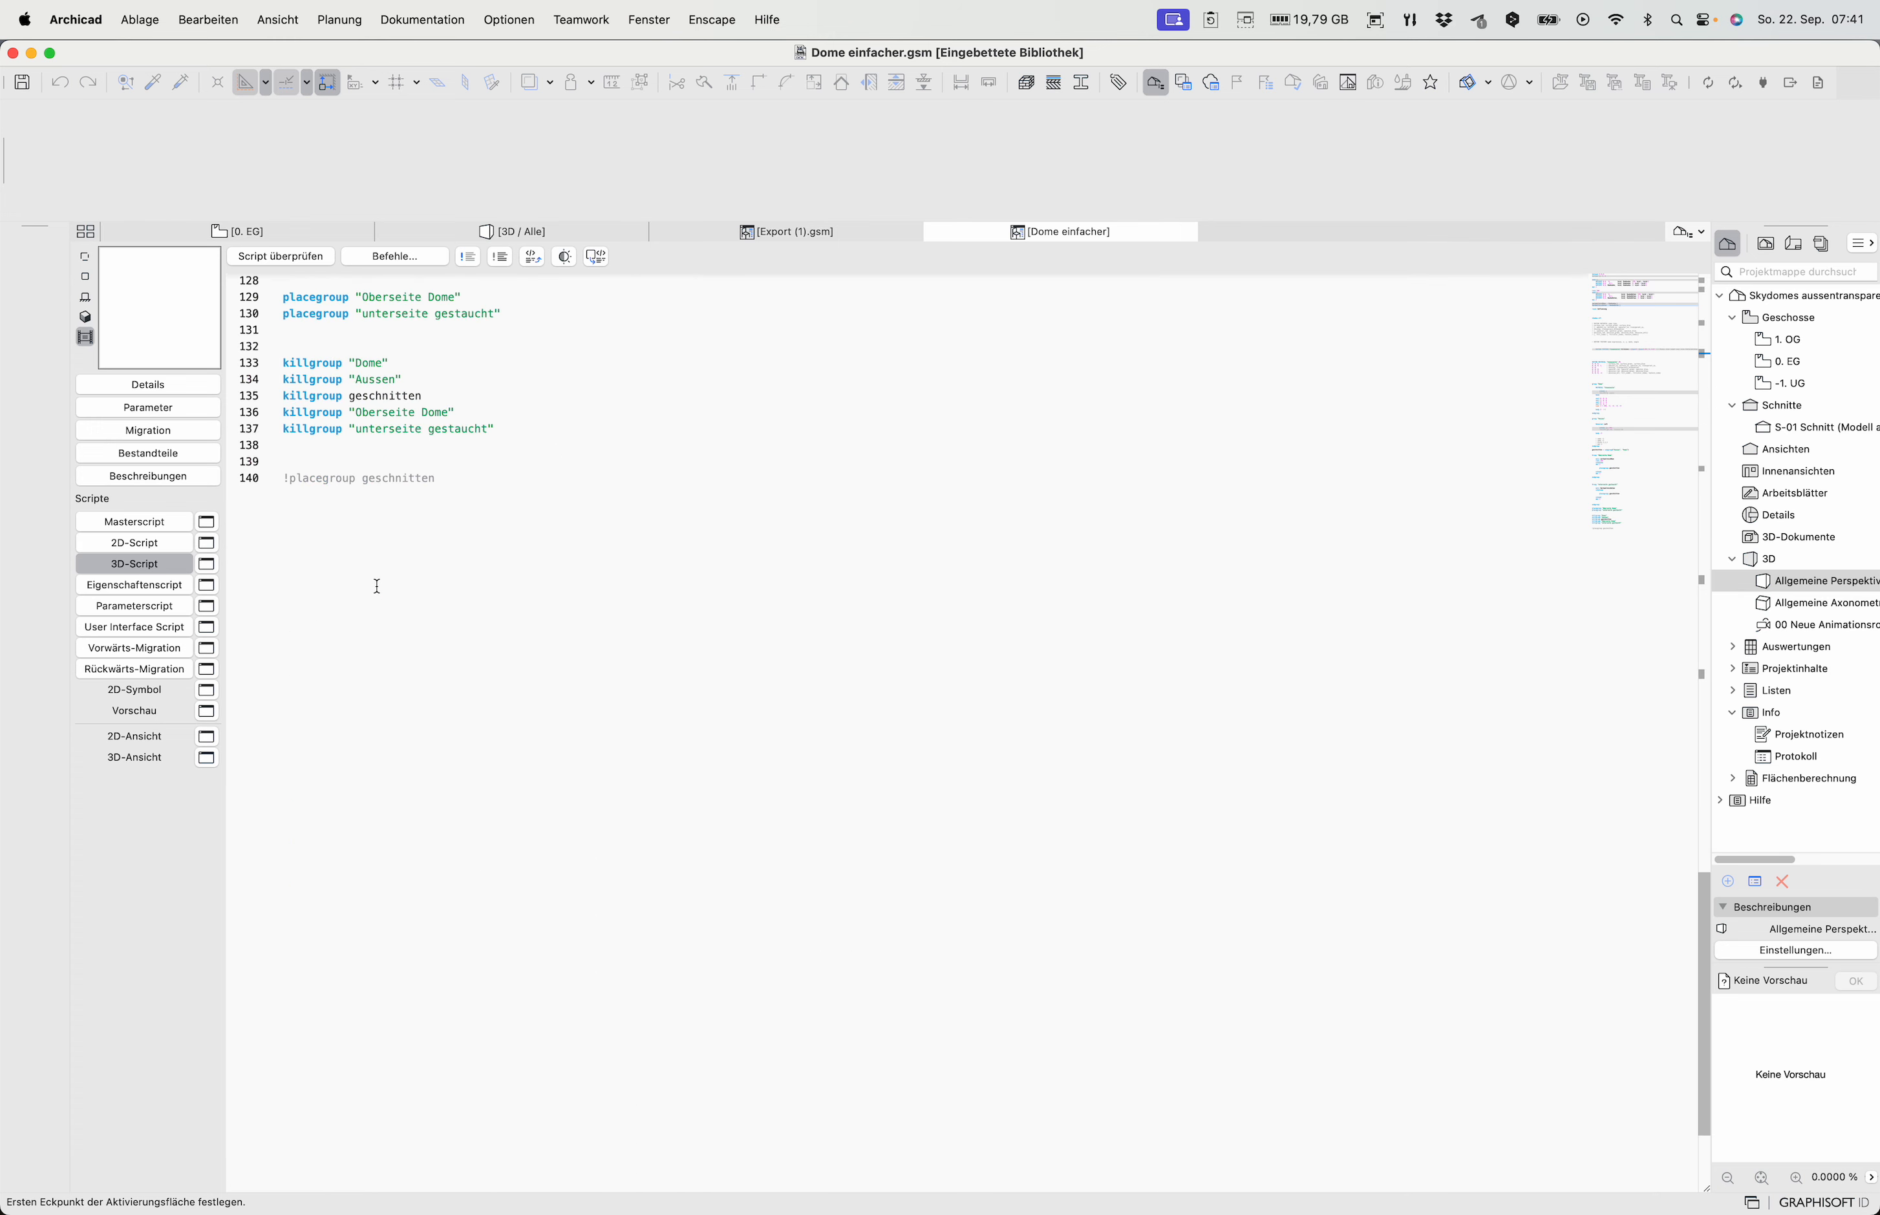
{"action": "scroll", "coordinate": [377, 585], "scroll_direction": "up", "scroll_amount": 10}
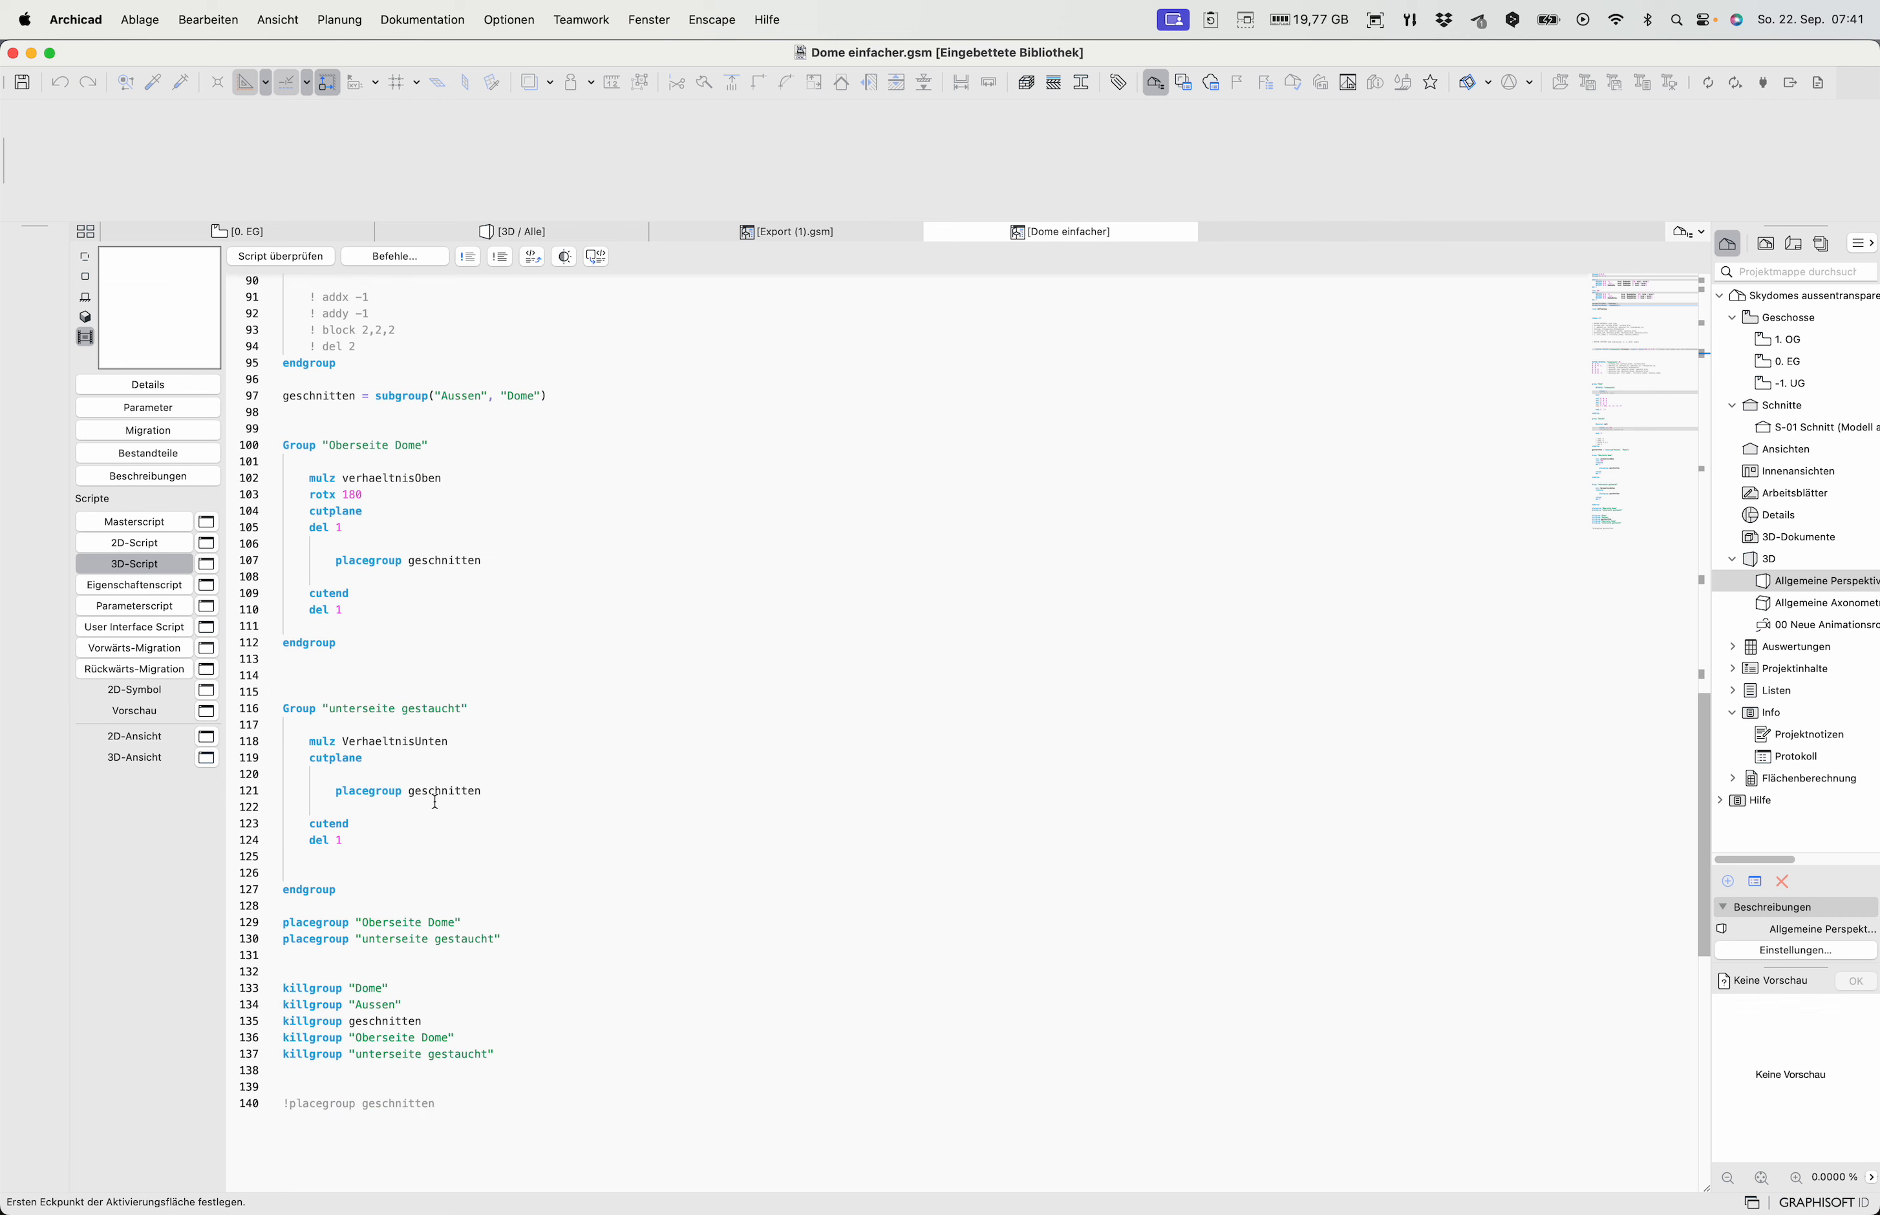
{"action": "double_click", "coordinate": [451, 740]}
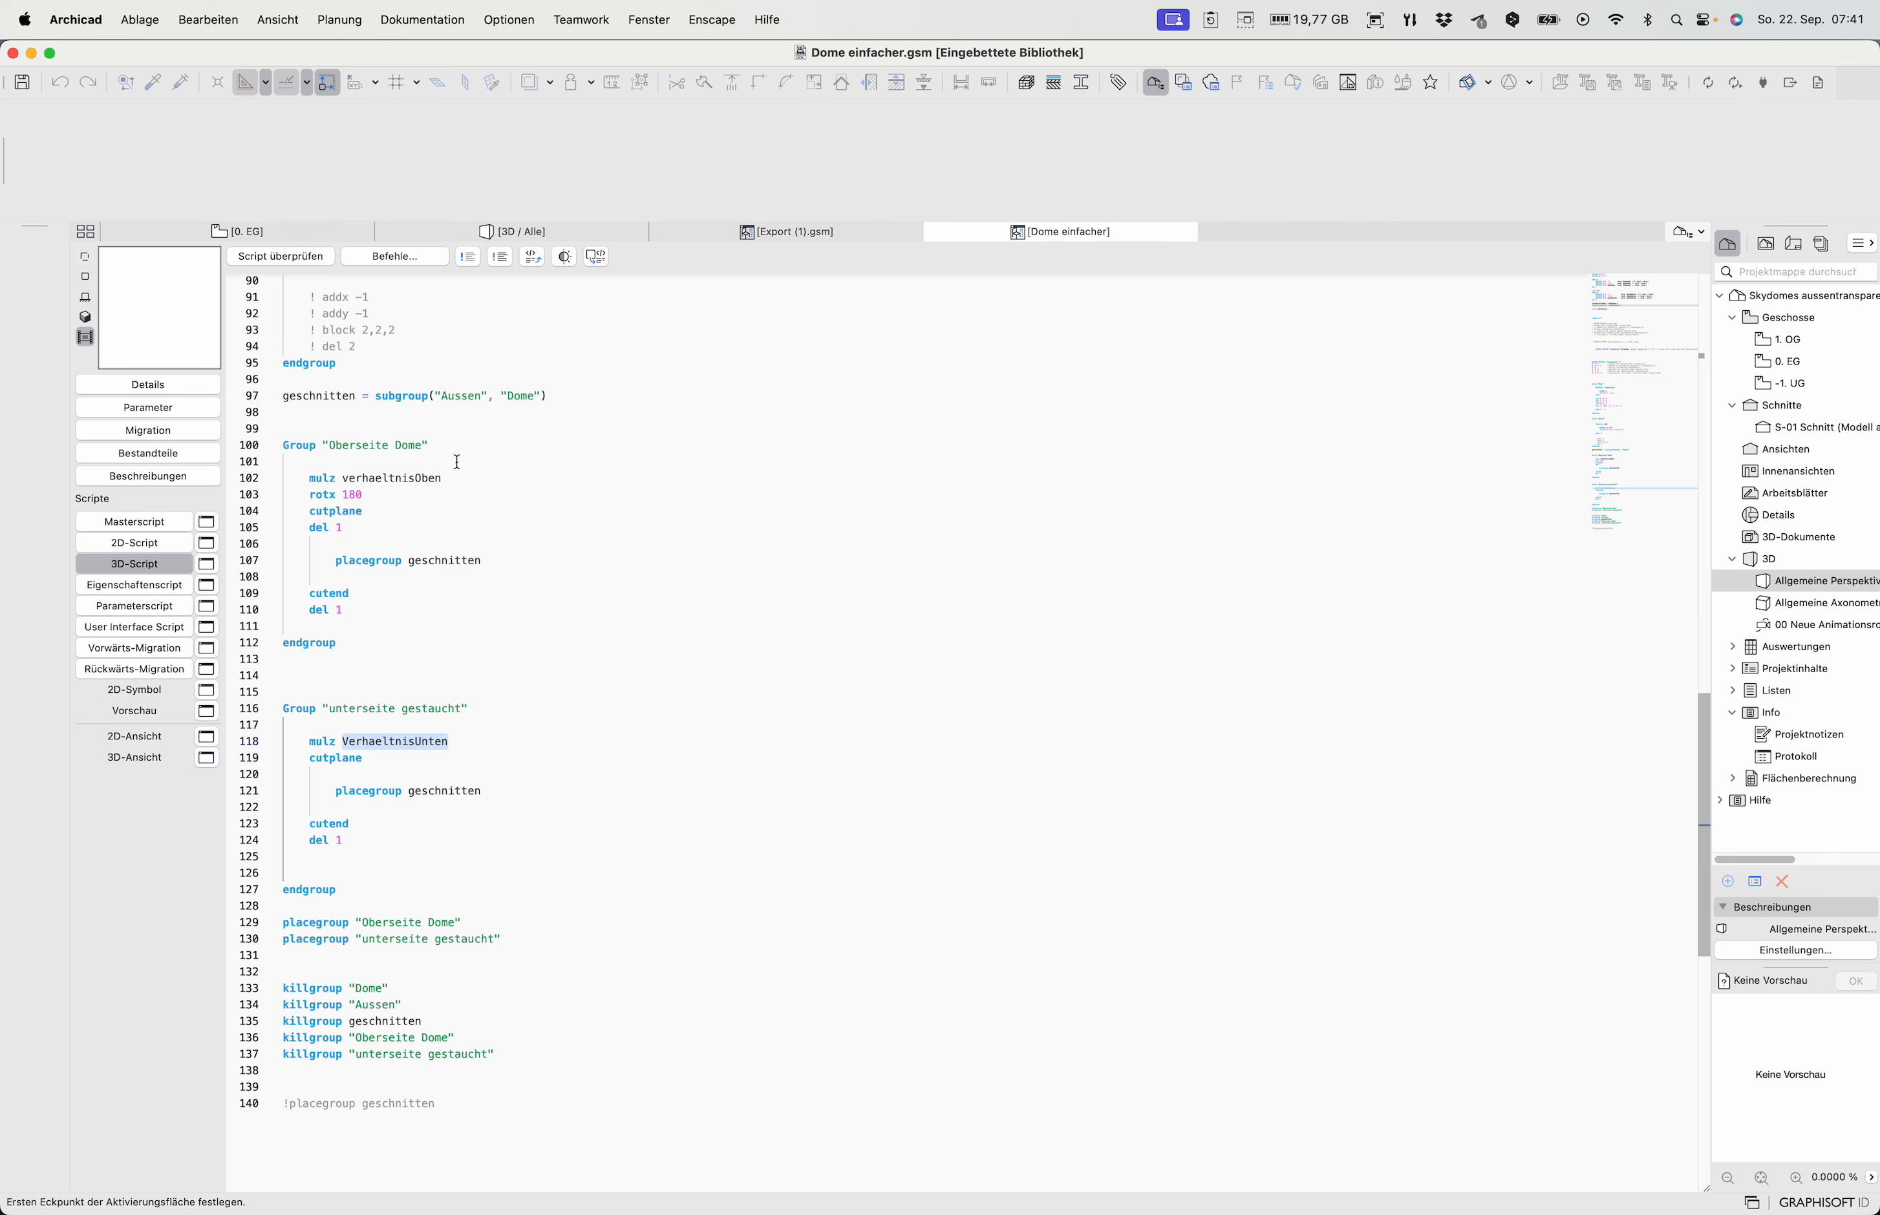
{"action": "double_click", "coordinate": [388, 479]}
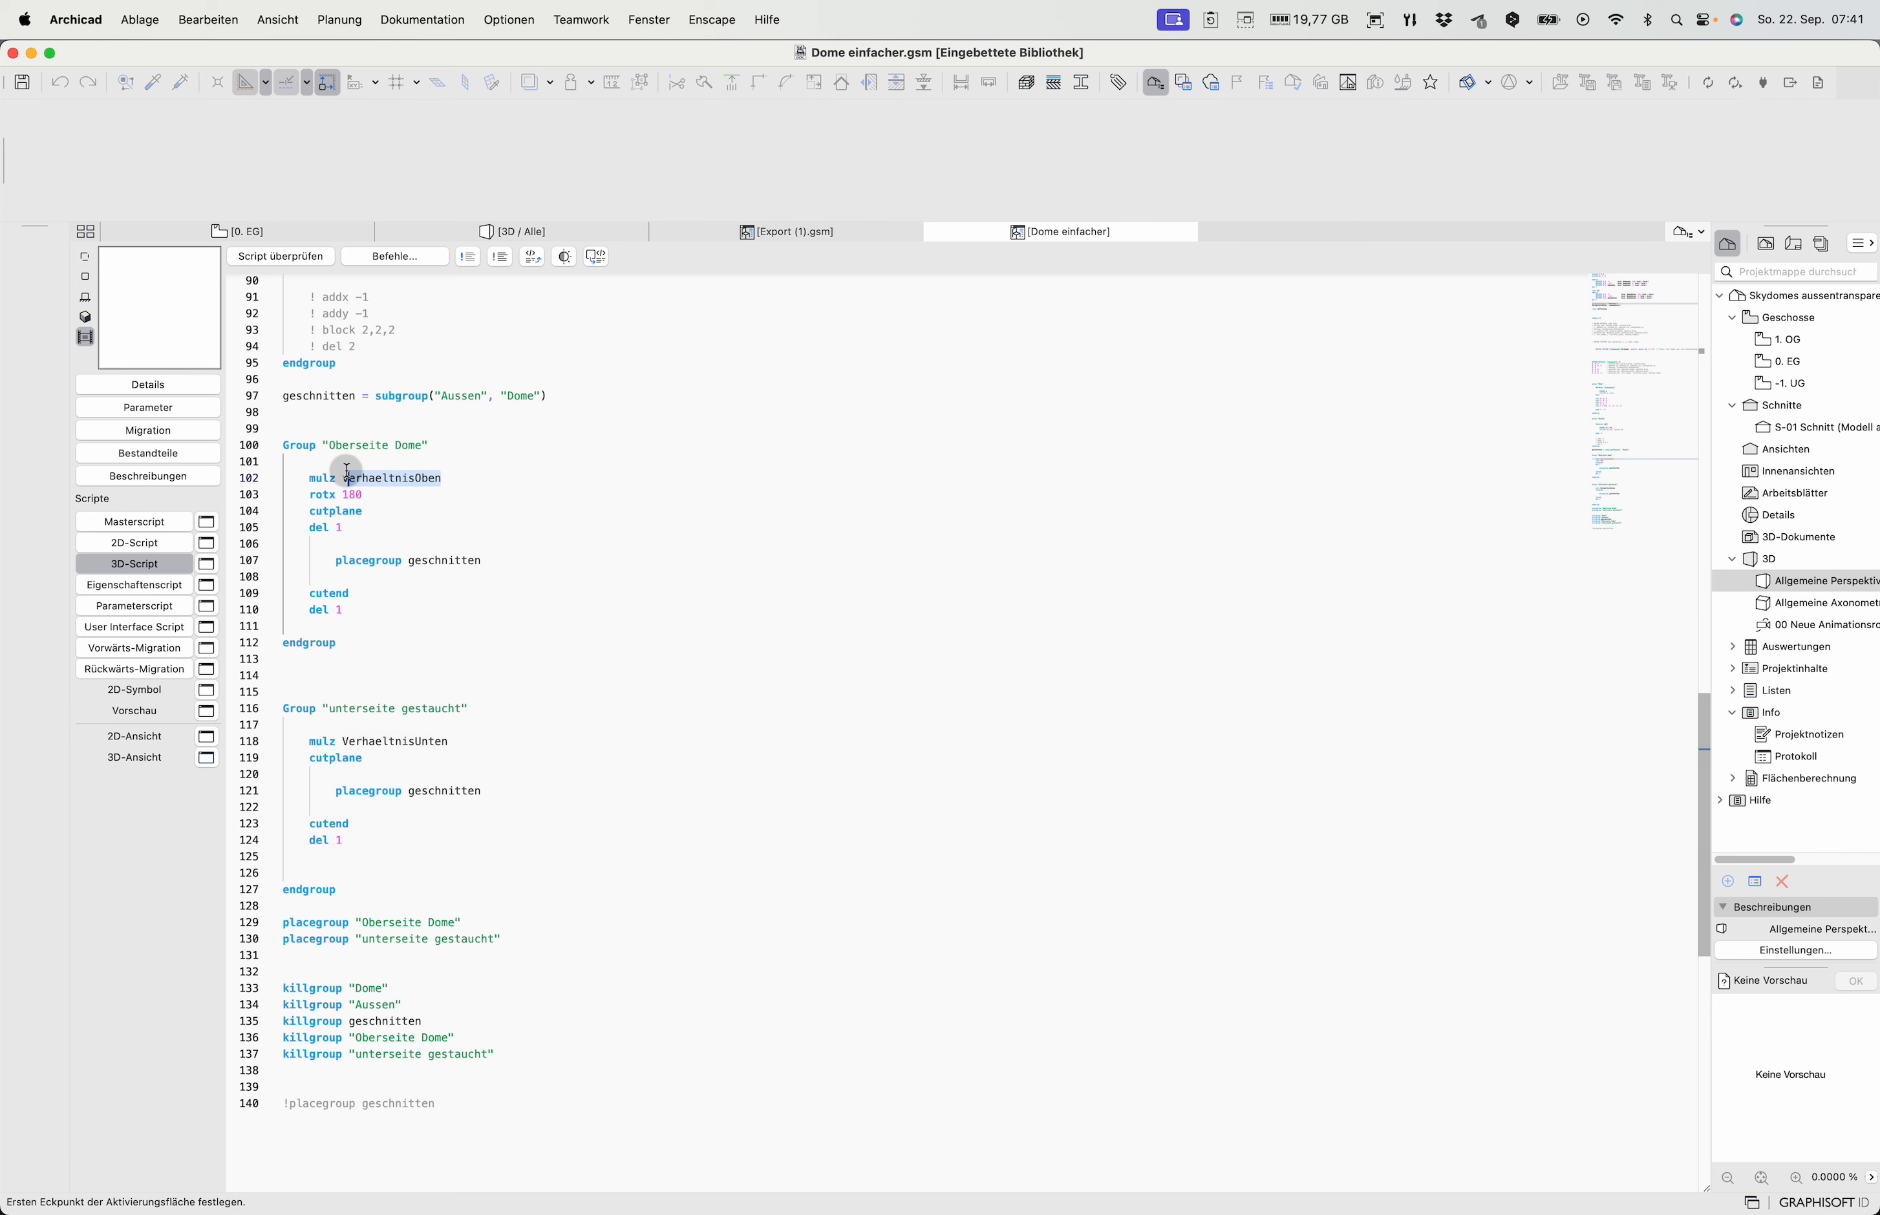
In the 3D view, lower the dome's Domhoehe hotspot to about 16.5, and raise it back to roughly its original height
{"action": "left_click", "coordinate": [497, 231]}
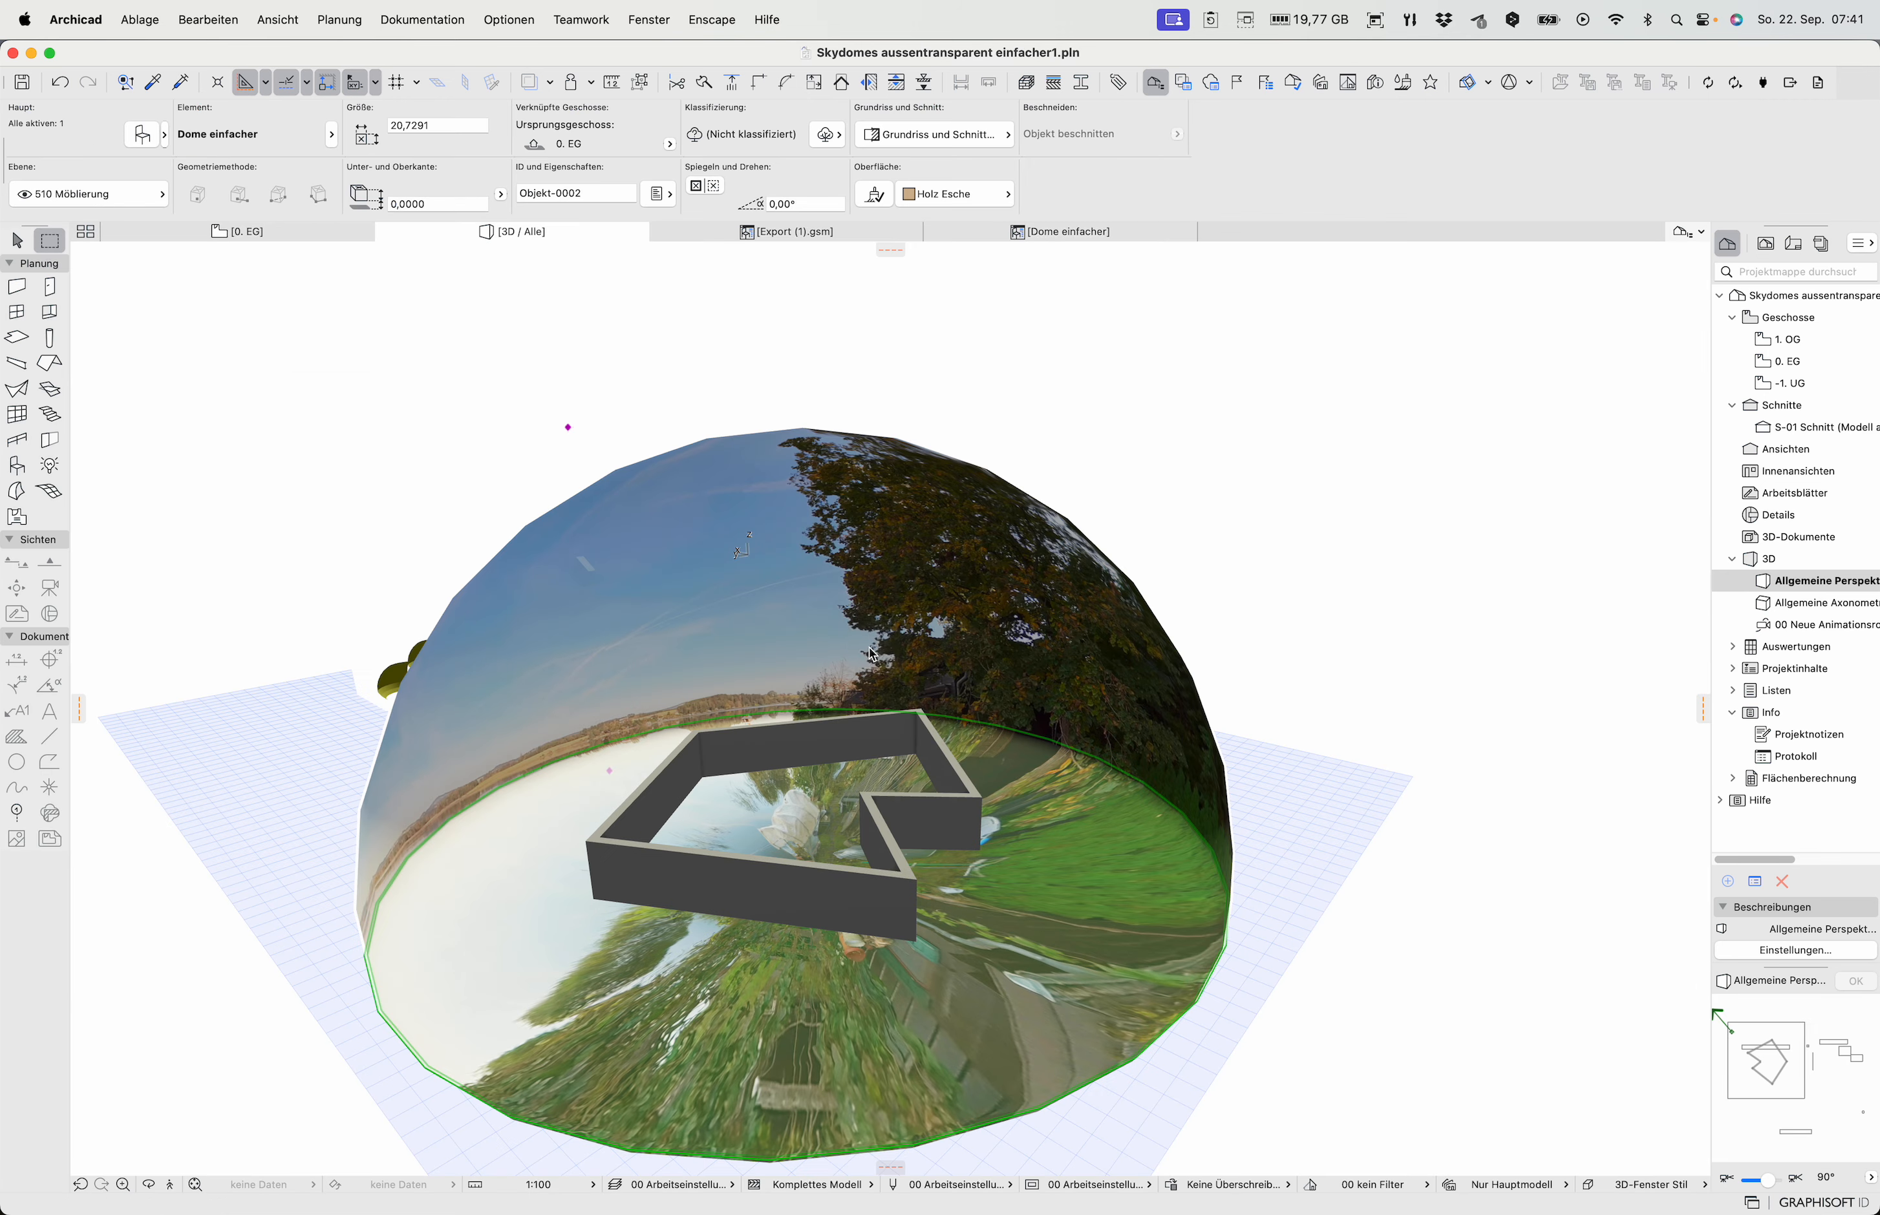
{"action": "middle_click_drag", "start_coordinate": [899, 814], "coordinate": [1104, 731], "text": "shift"}
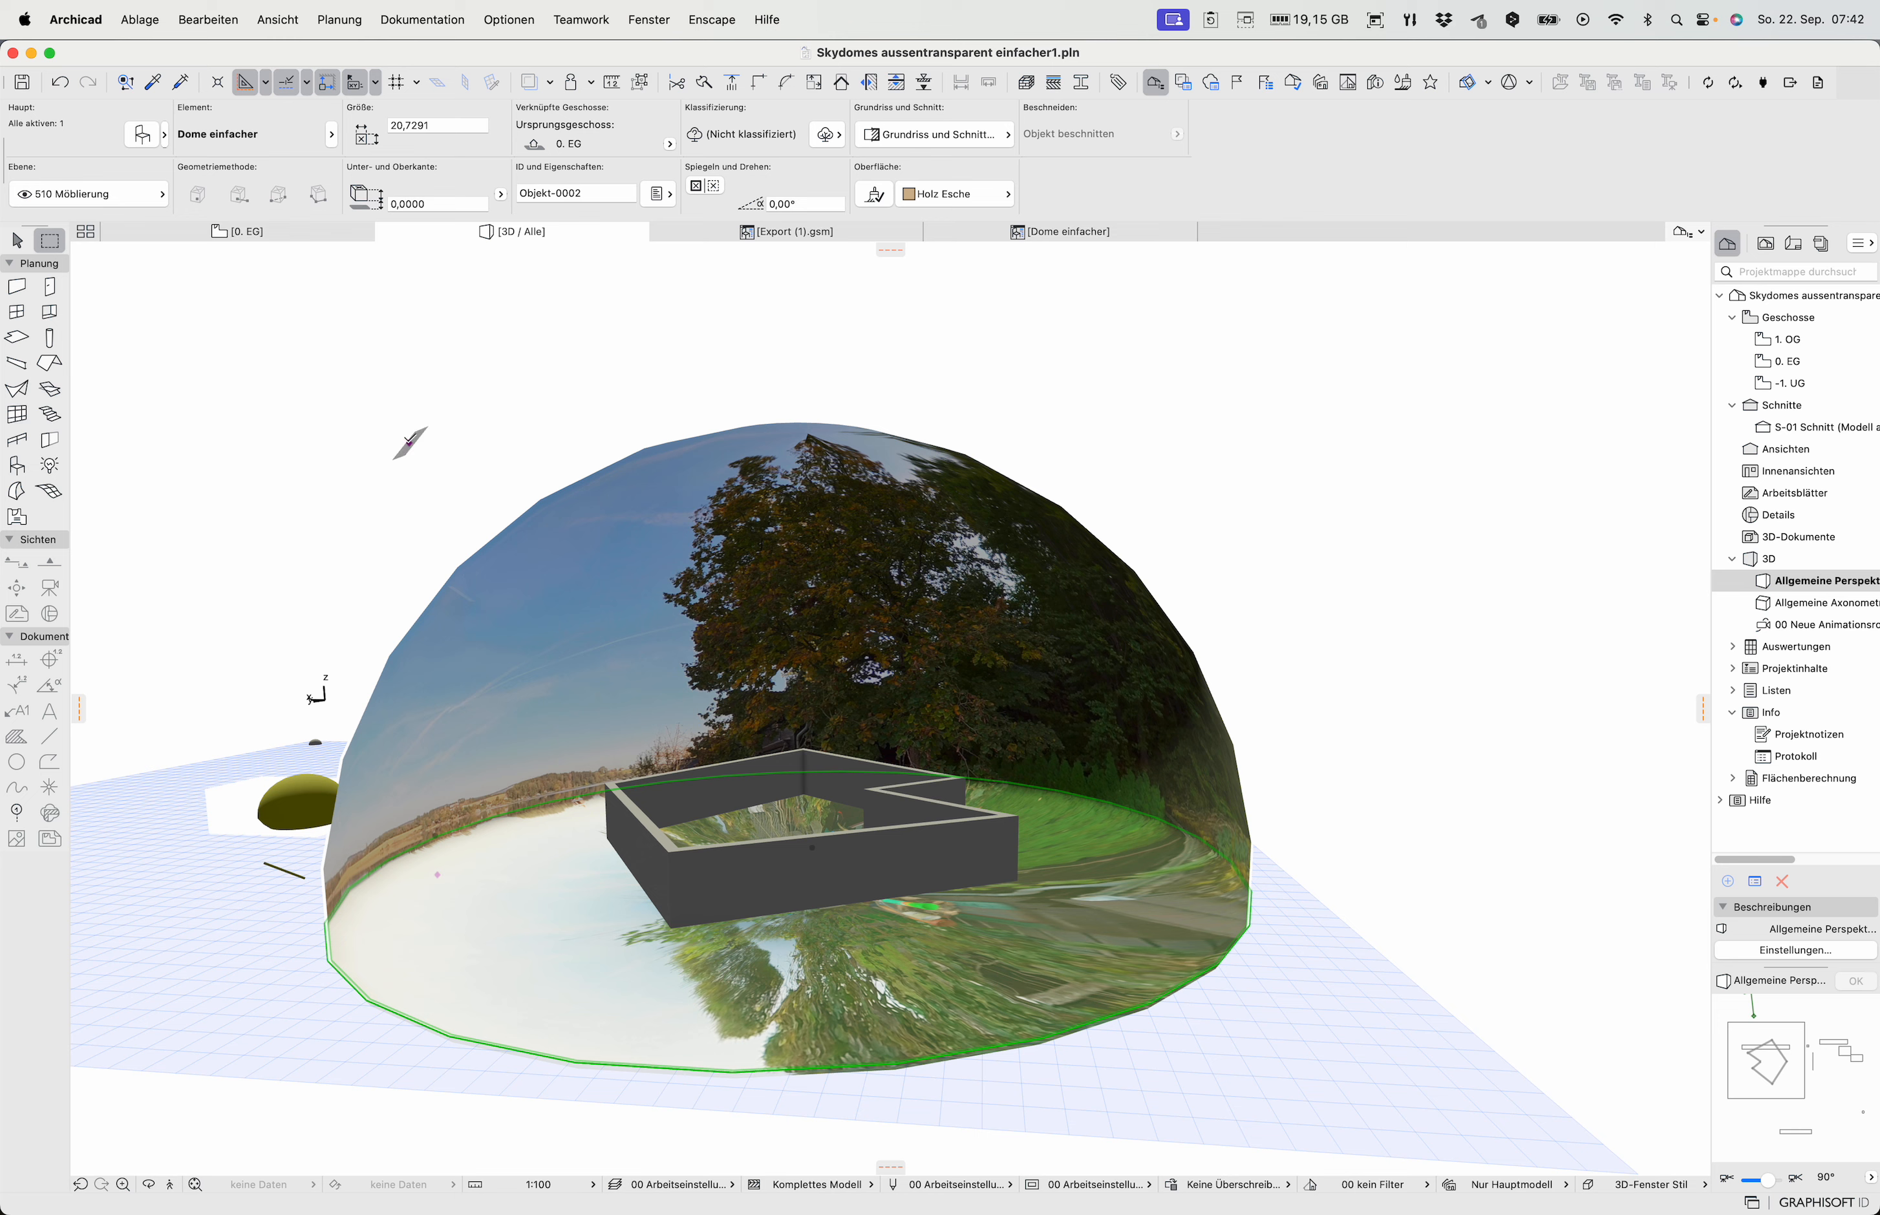
{"action": "left_click", "coordinate": [409, 444]}
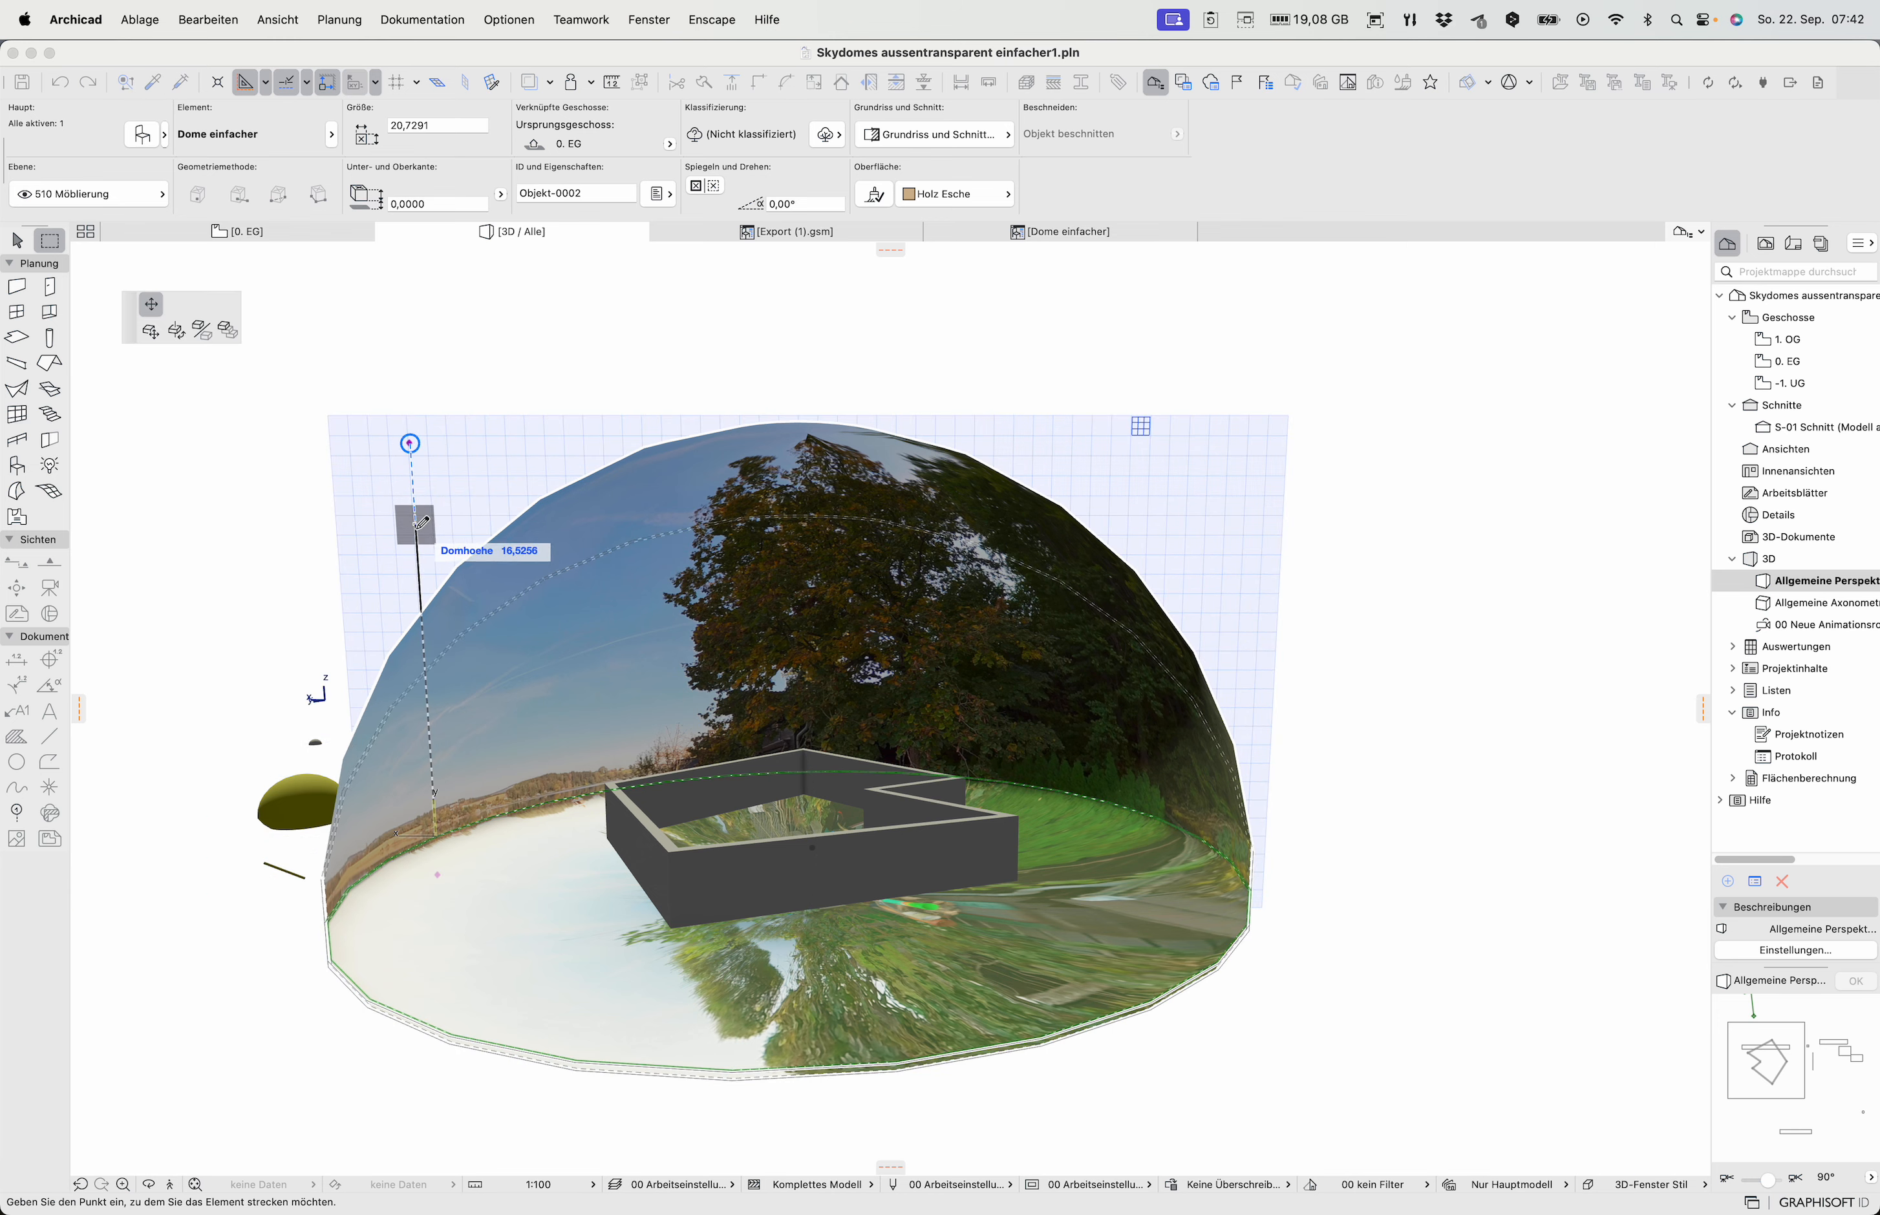
{"action": "left_click", "coordinate": [417, 523]}
{"action": "left_click", "coordinate": [416, 523]}
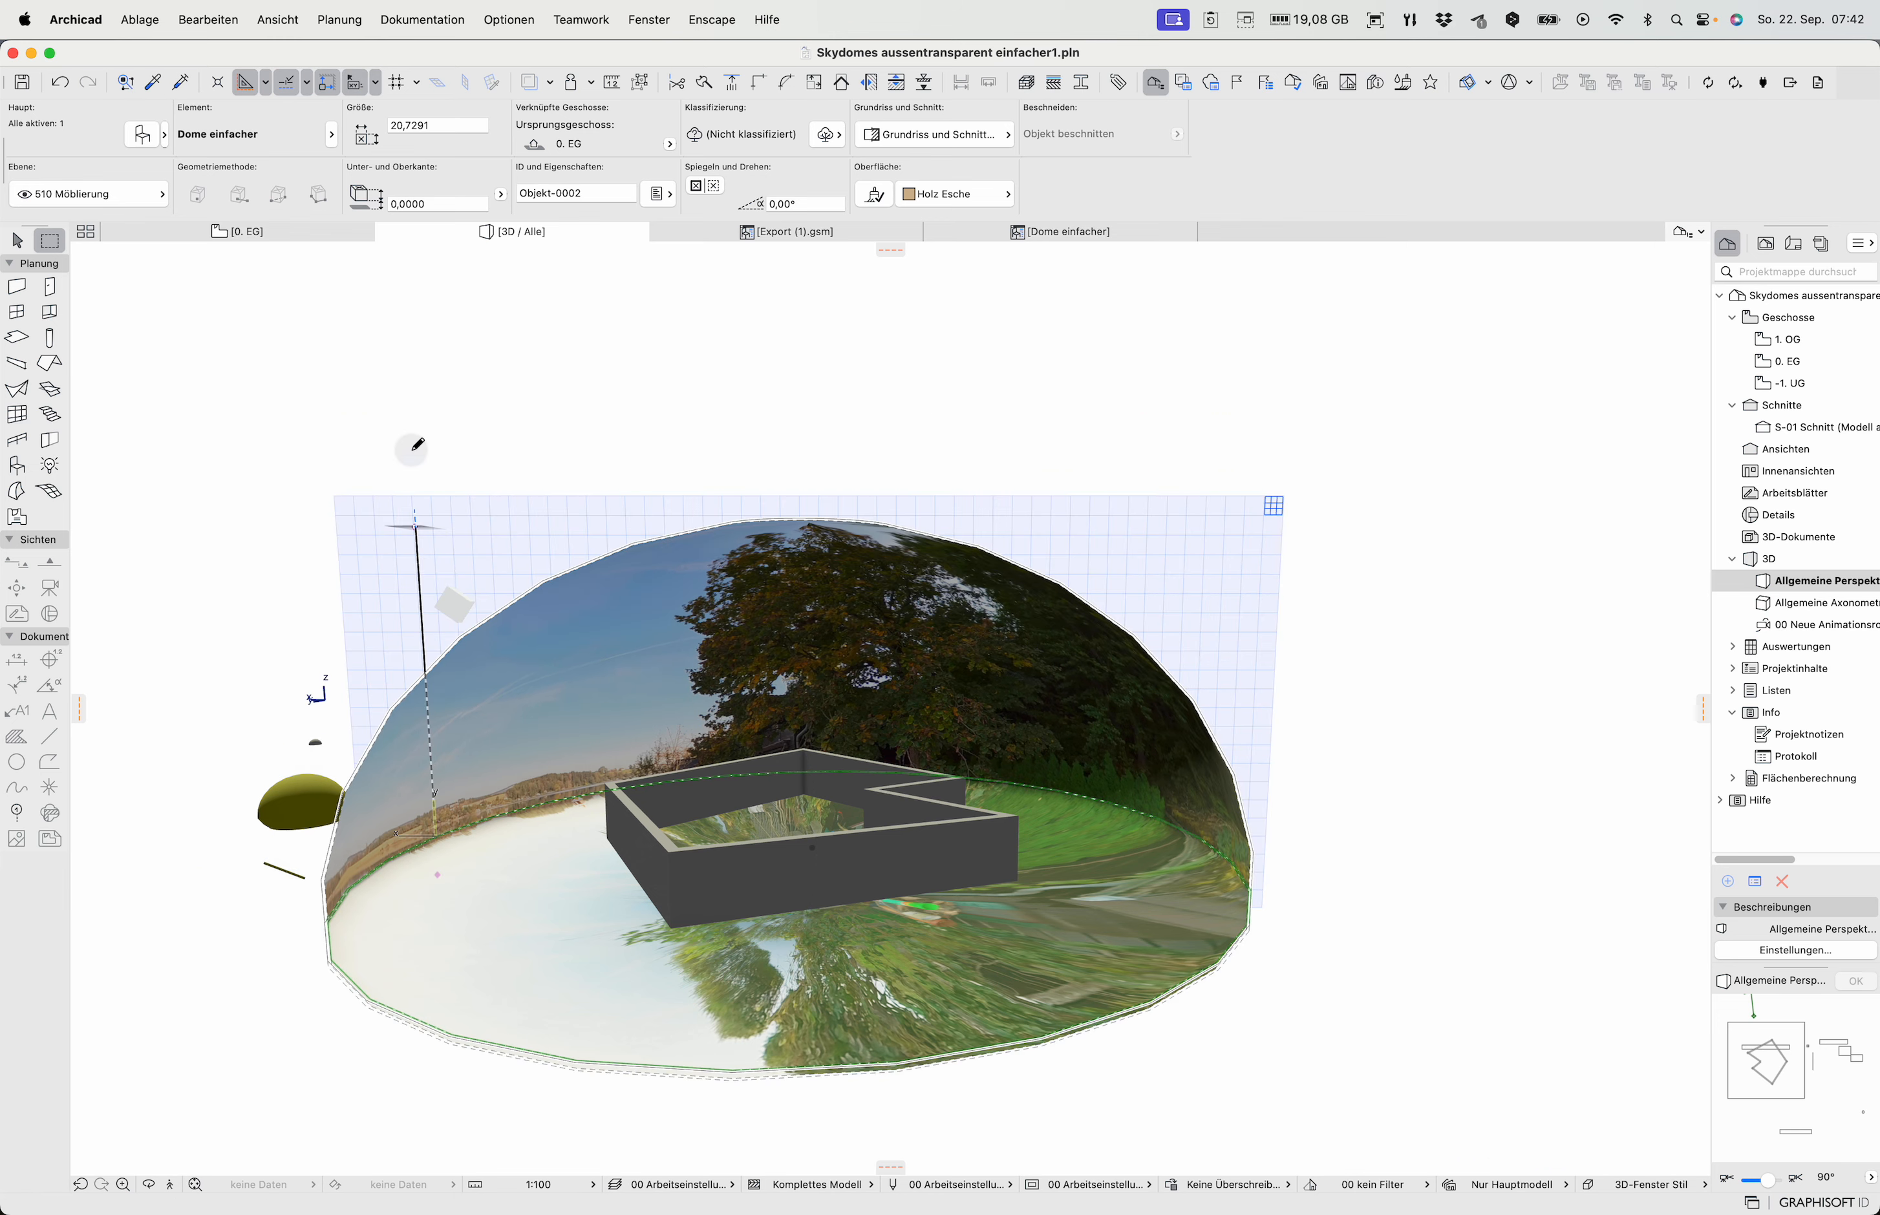
{"action": "left_click", "coordinate": [409, 439]}
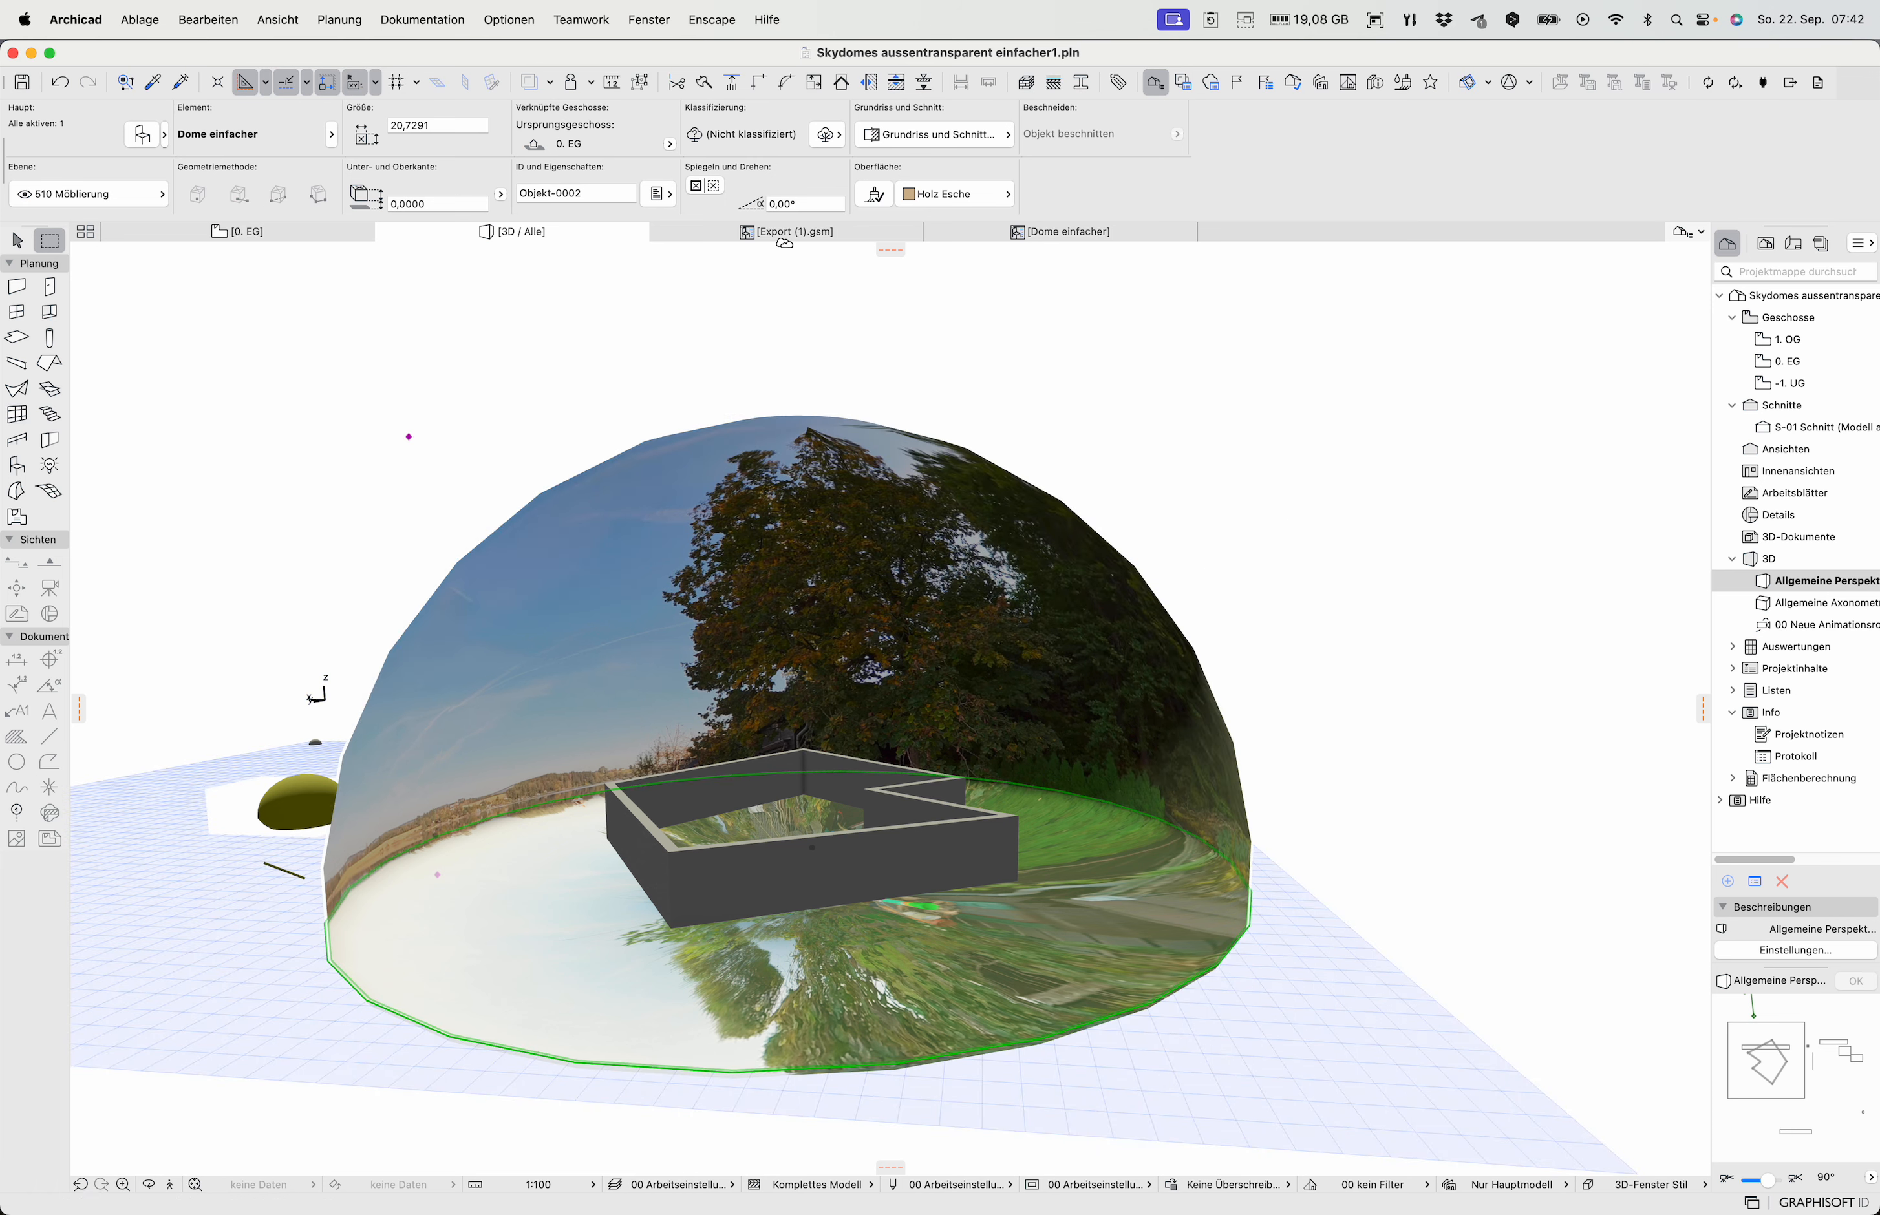
Stretch the dome's HoeheUnten (Staucheung) hotspot well below the base to deepen the lower half
{"action": "middle_click_drag", "start_coordinate": [658, 960], "coordinate": [644, 857], "text": "shift"}
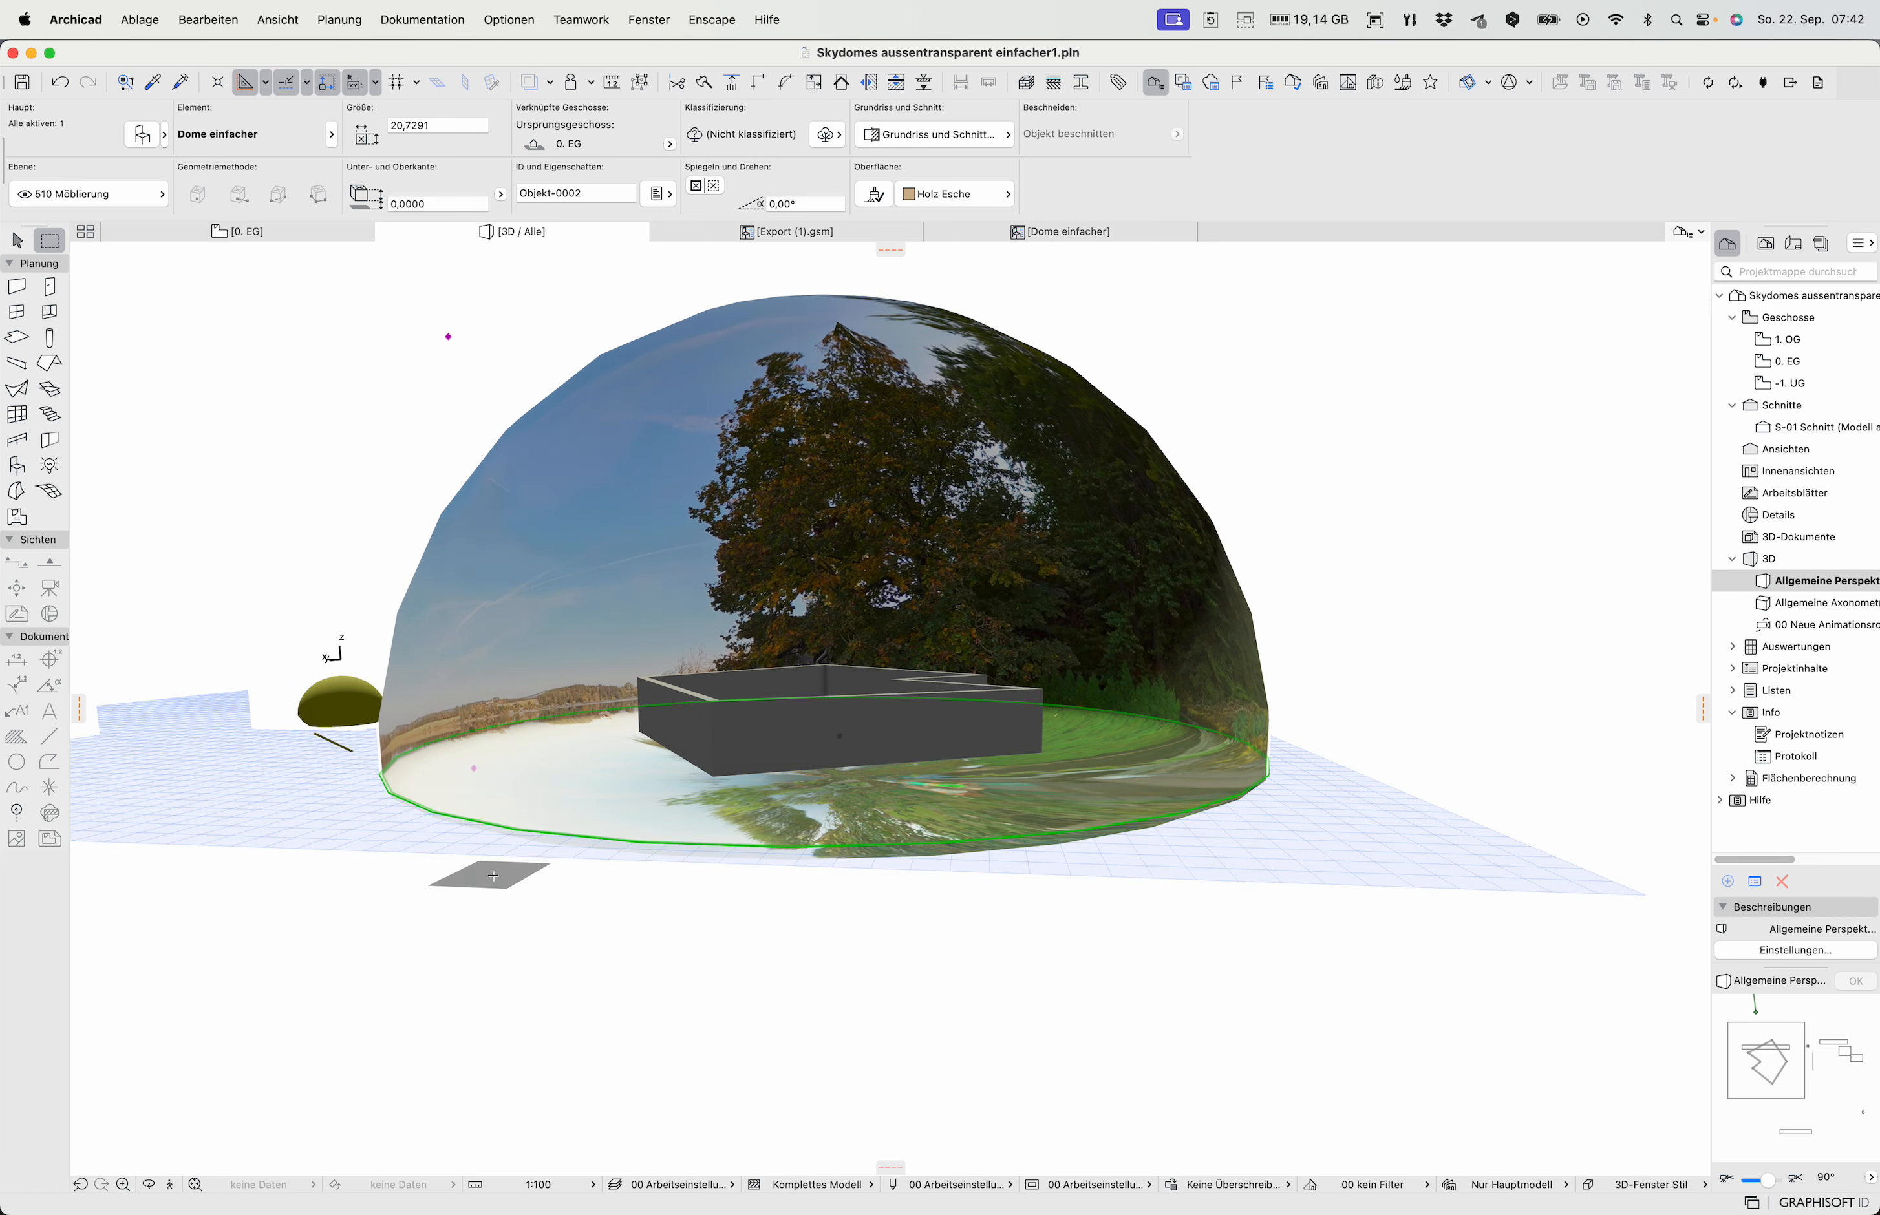
{"action": "left_click", "coordinate": [480, 765]}
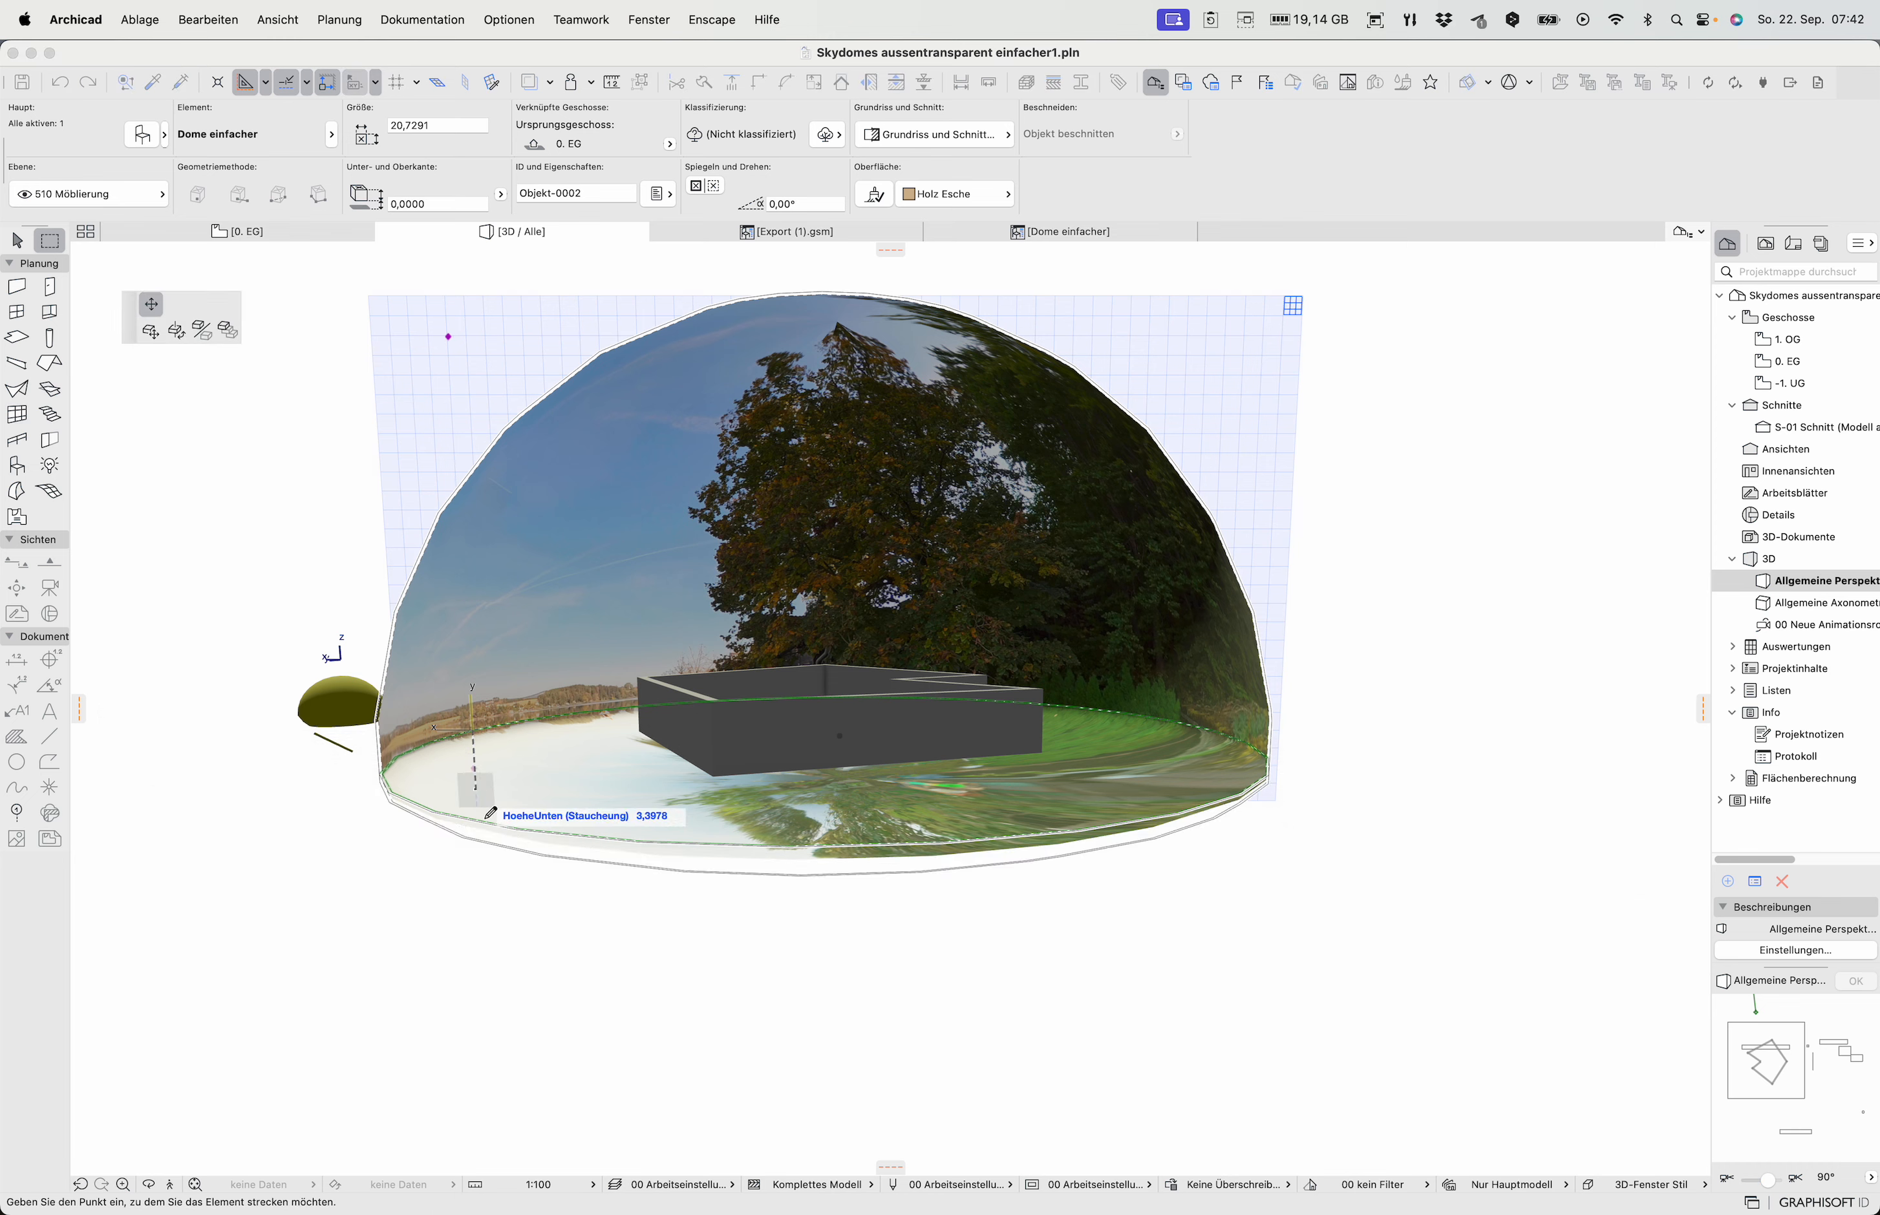
{"action": "left_click", "coordinate": [484, 907]}
{"action": "mouse_move", "coordinate": [867, 1064]}
{"action": "middle_mouse_down", "text": "shift"}
{"action": "mouse_move", "coordinate": [923, 1066]}
{"action": "mouse_move", "coordinate": [862, 1112]}
{"action": "mouse_move", "coordinate": [851, 1079]}
{"action": "middle_mouse_up", "text": "shift"}
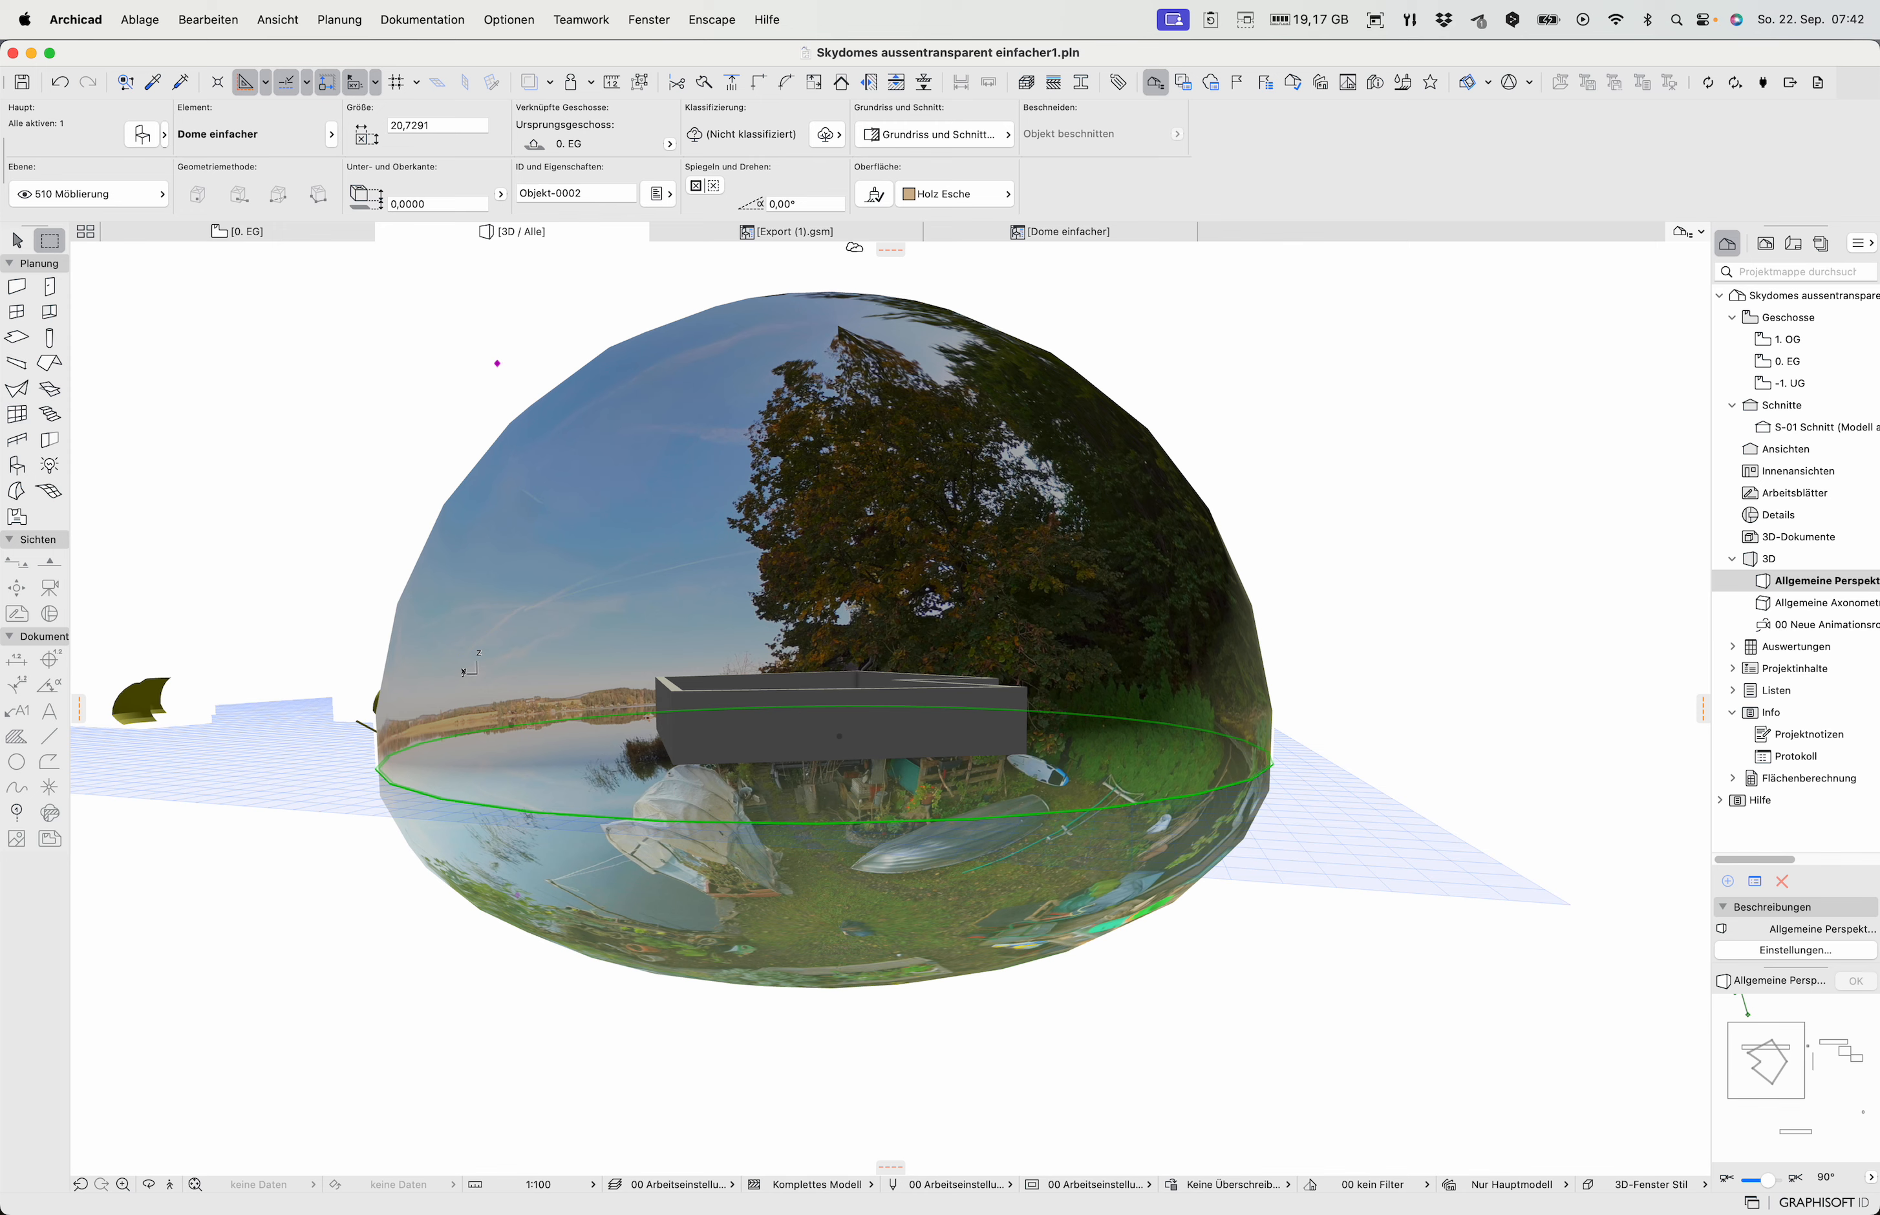
Return to the Dome einfacher script and examine the placegroup lines and the killgroup lines at its end
{"action": "left_click", "coordinate": [859, 229]}
{"action": "left_click", "coordinate": [980, 239]}
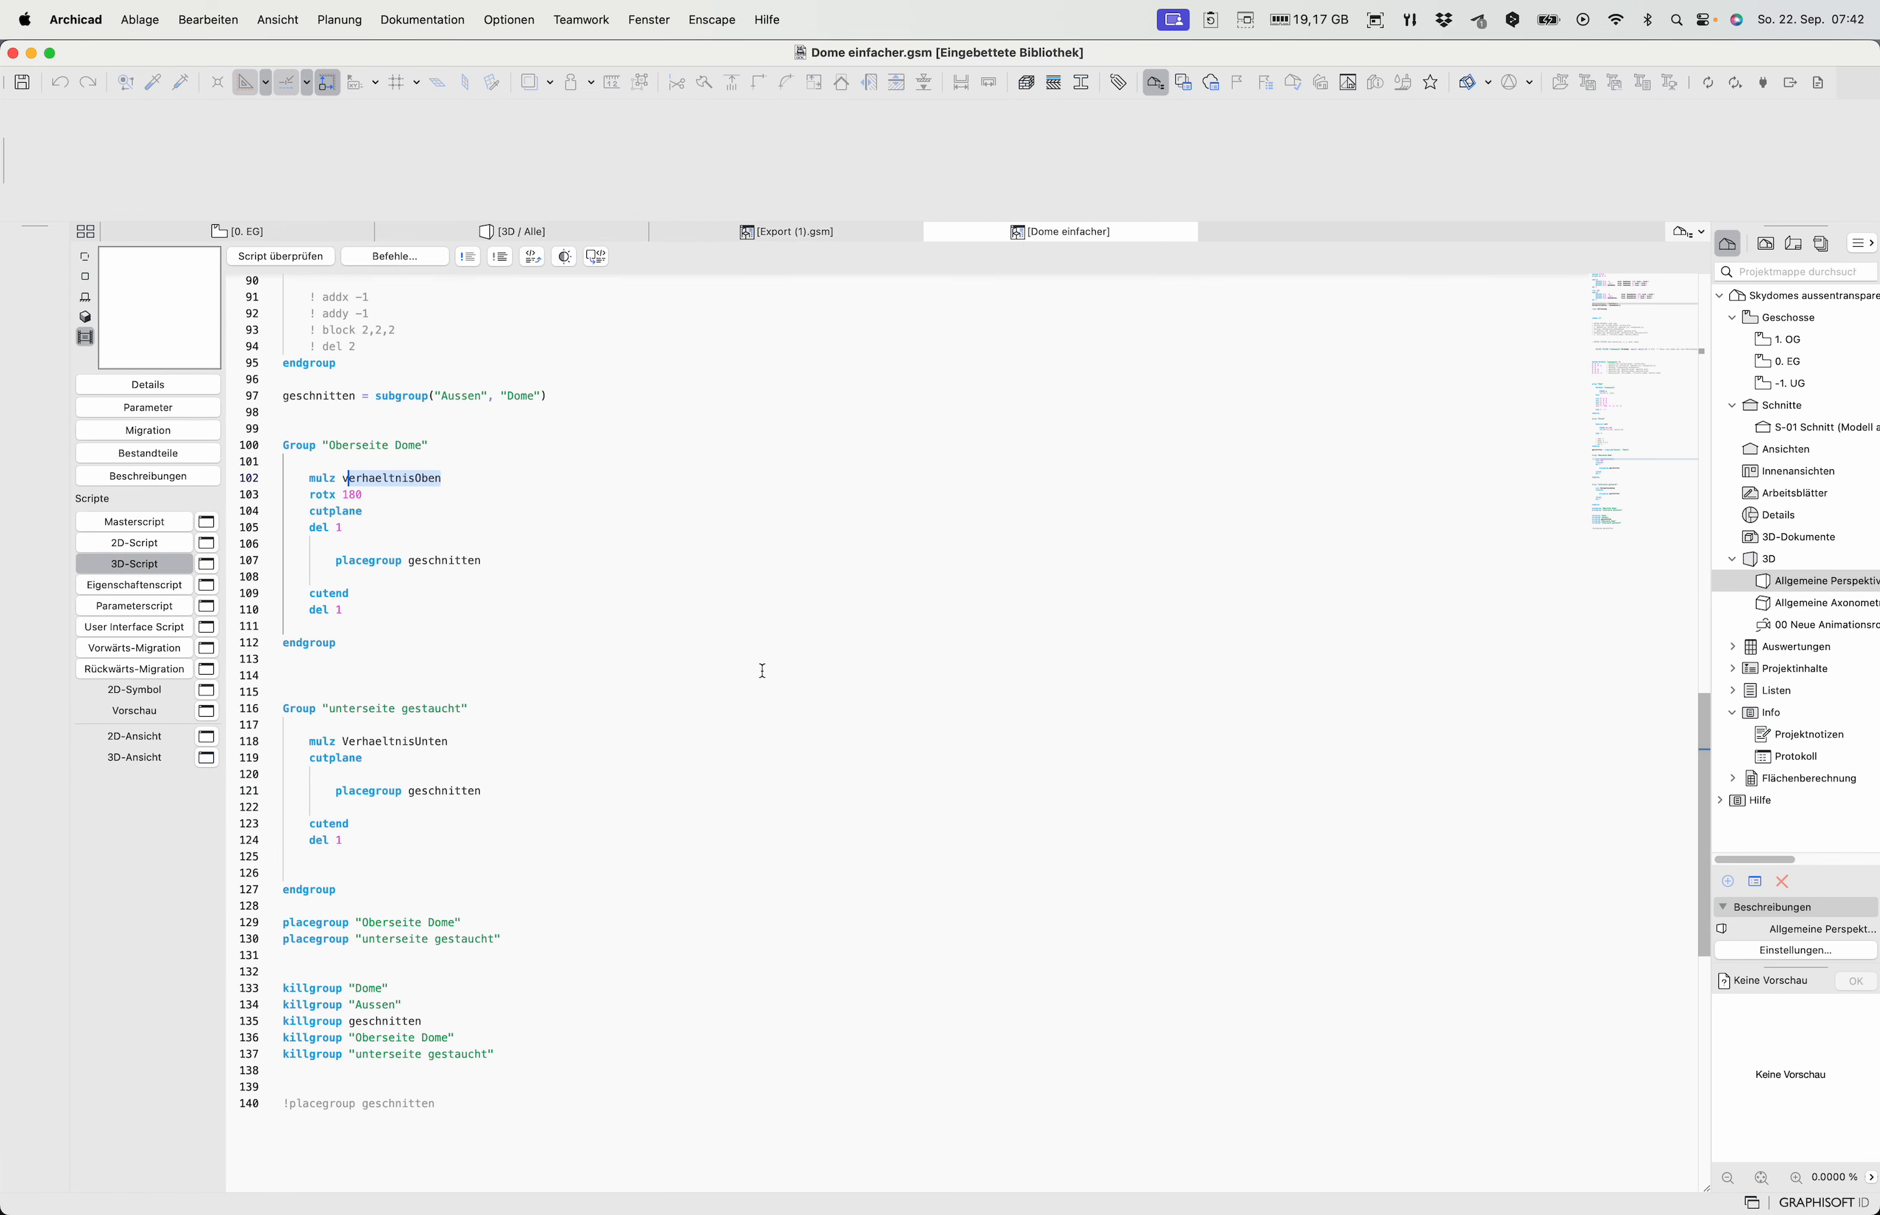
{"action": "left_click", "coordinate": [417, 869]}
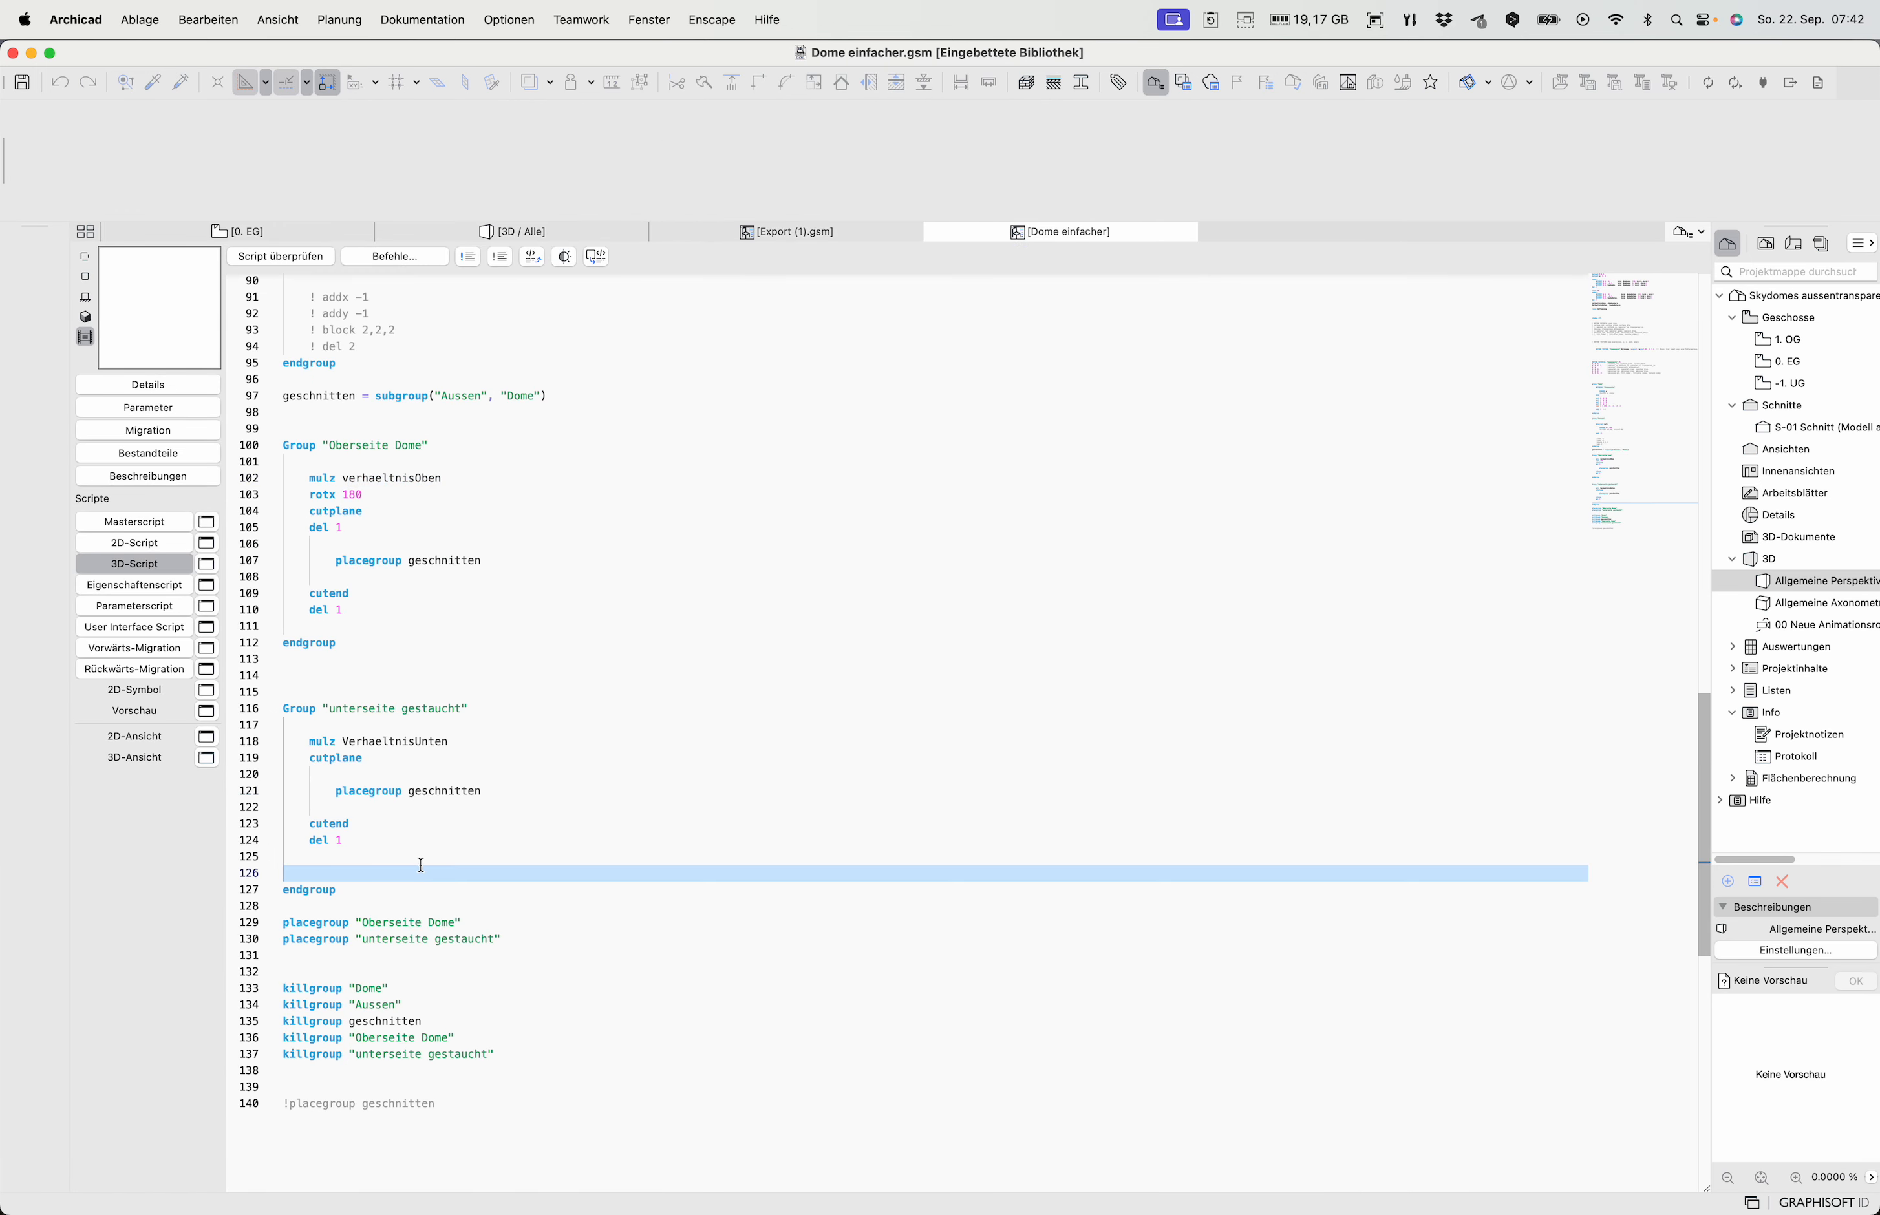
{"action": "left_click_drag", "start_coordinate": [506, 938], "coordinate": [256, 923]}
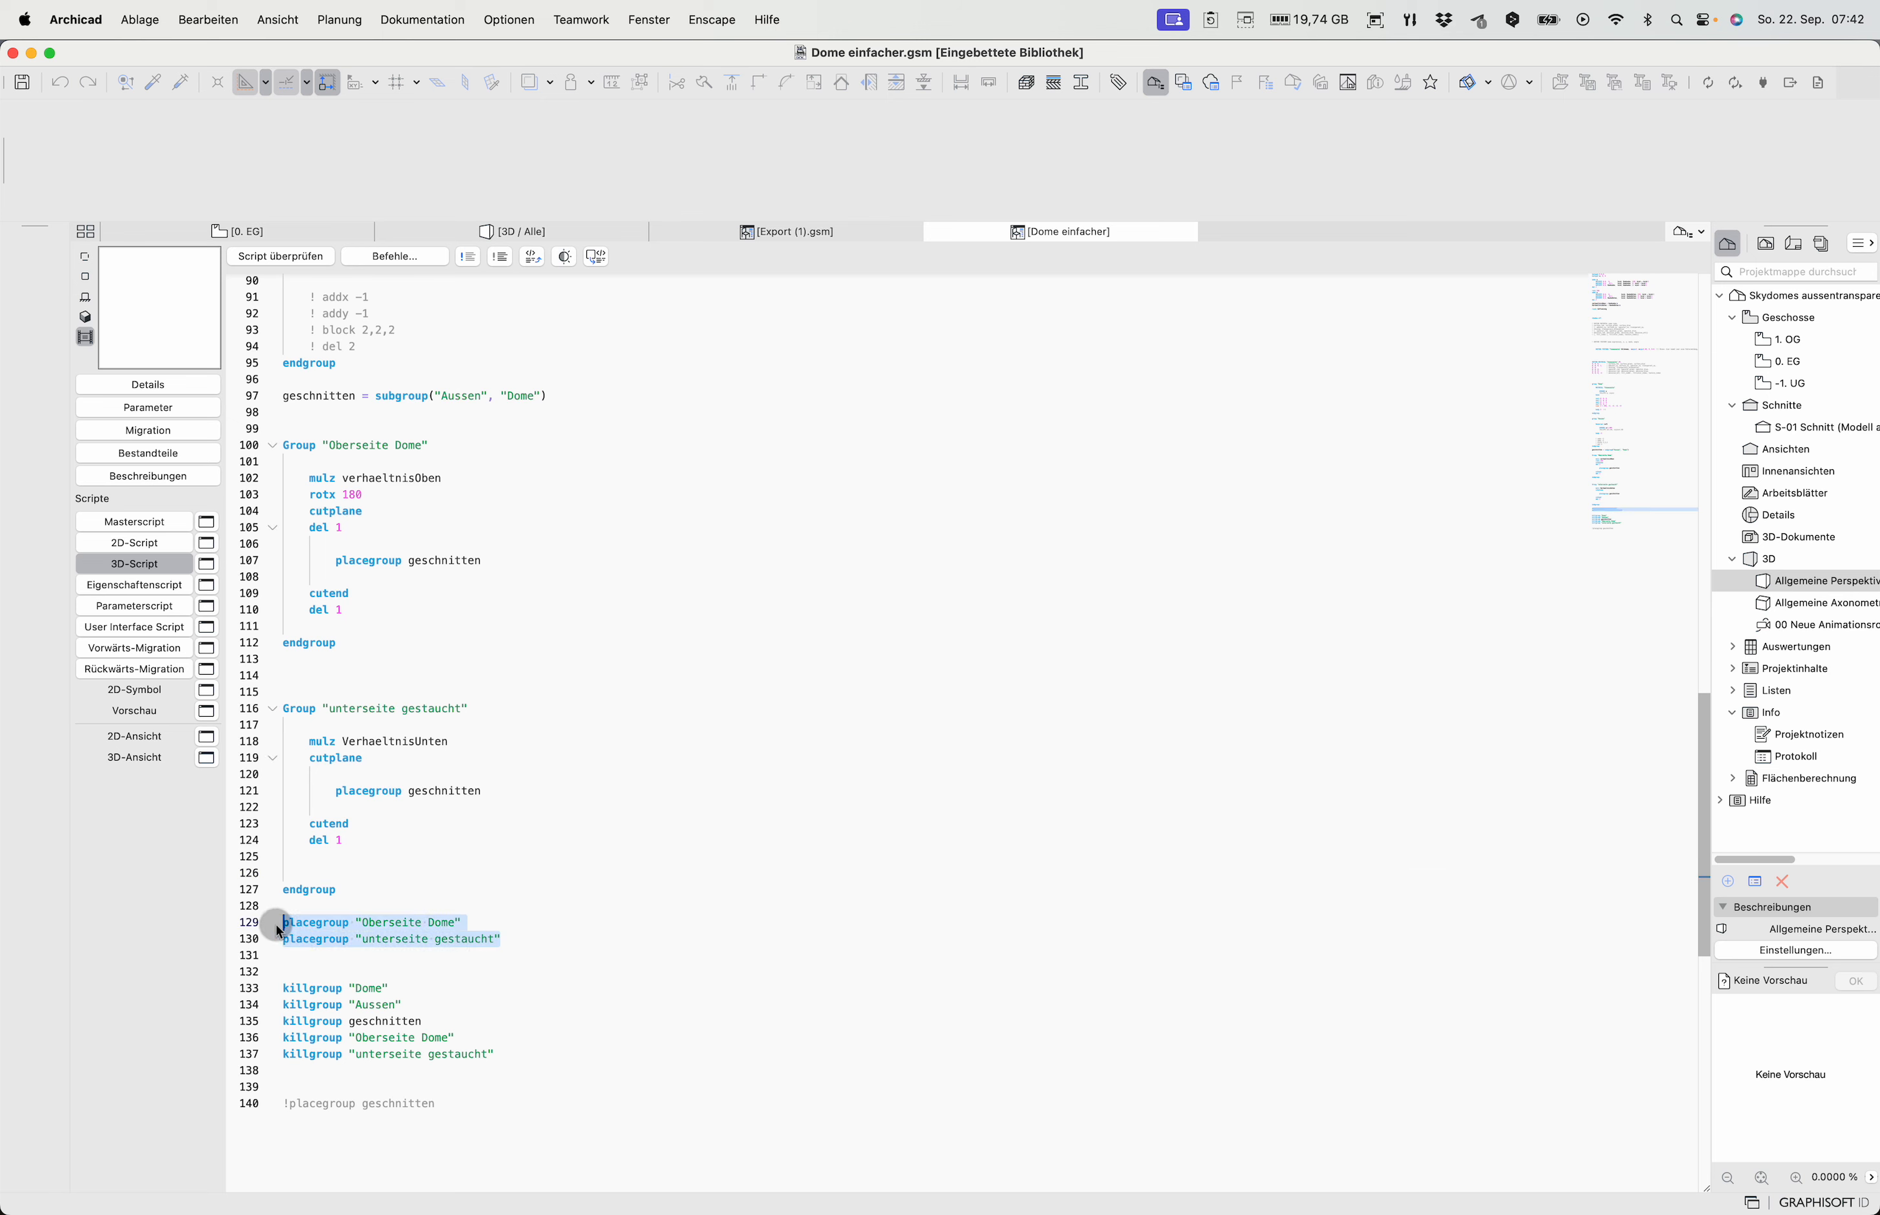
{"action": "left_click", "coordinate": [495, 971]}
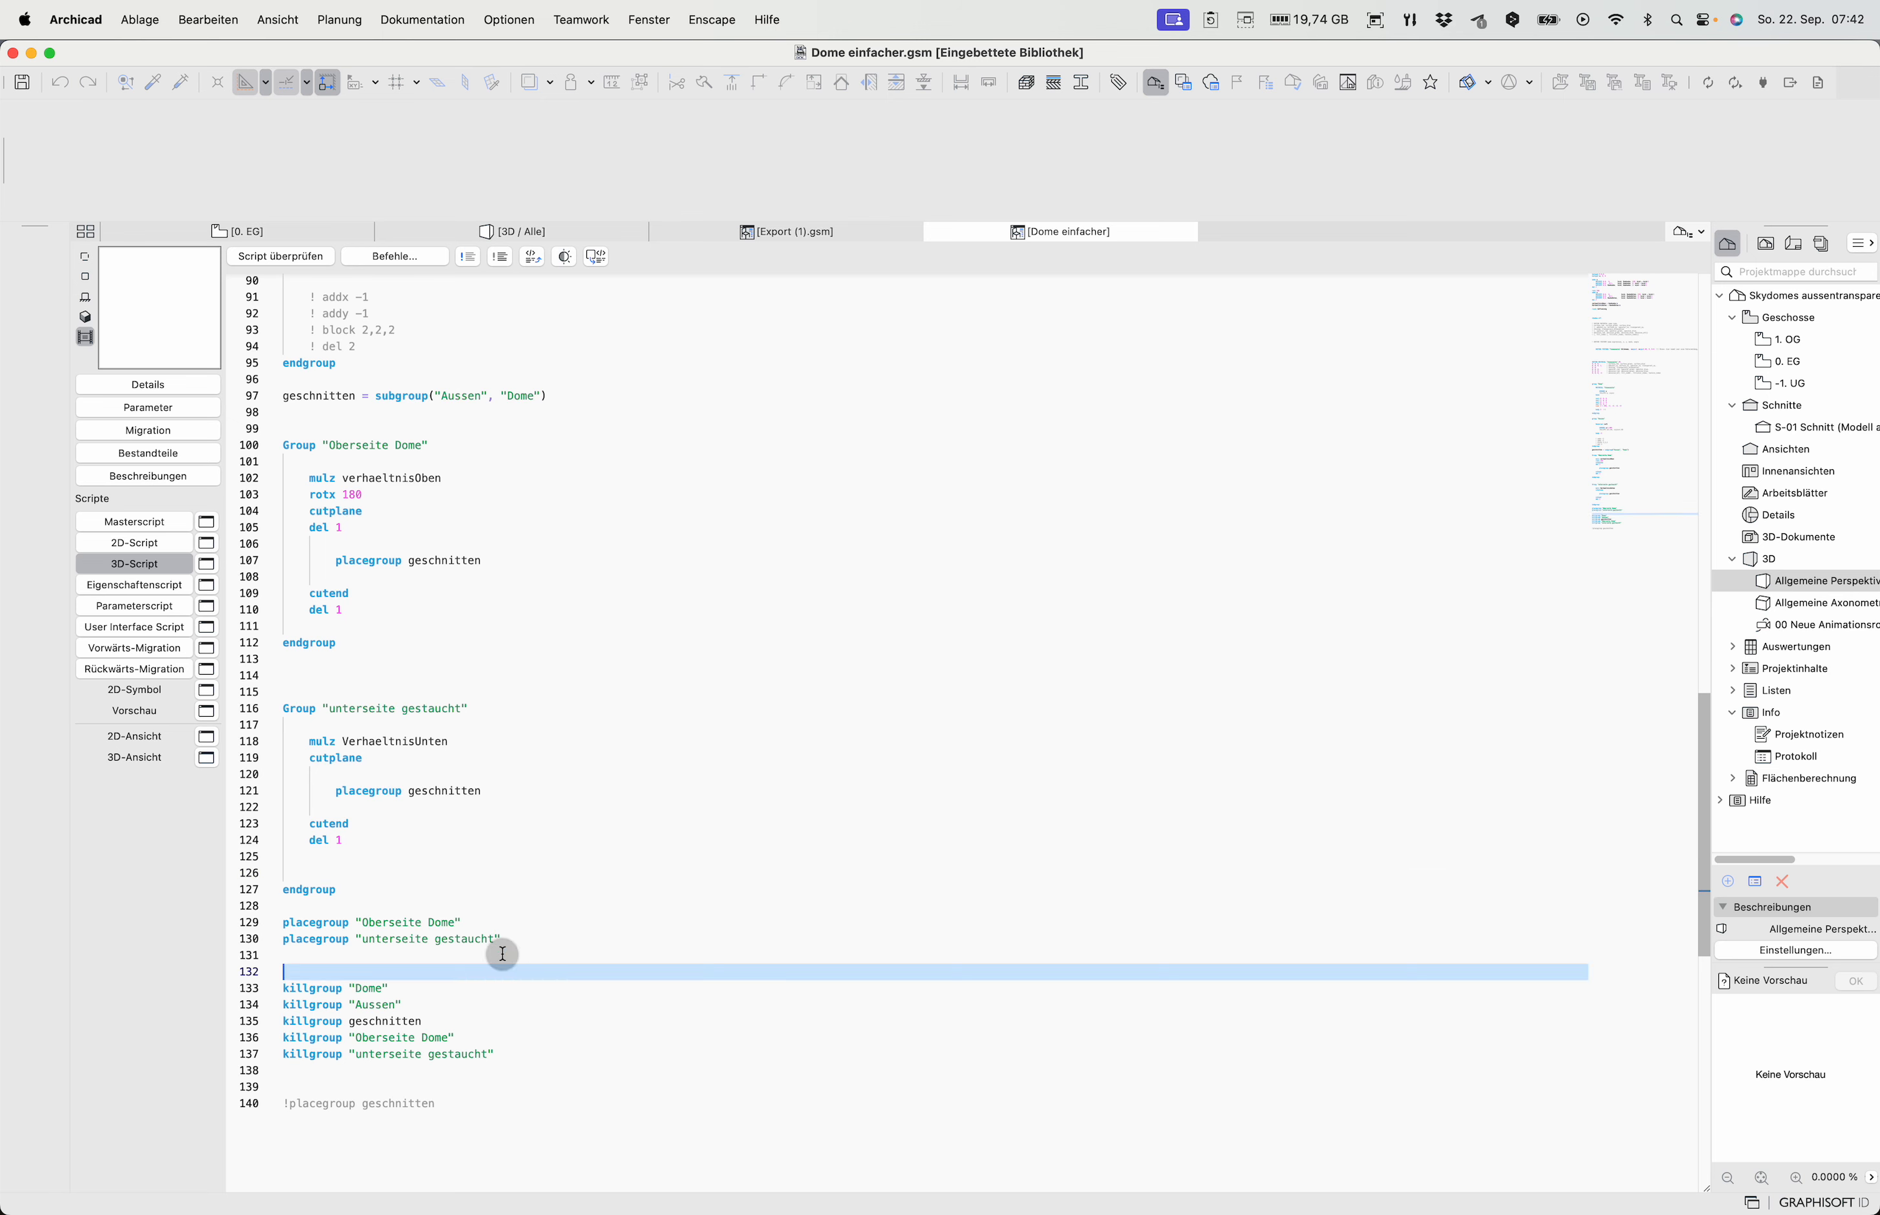
{"action": "left_click", "coordinate": [494, 941]}
{"action": "left_click_drag", "start_coordinate": [372, 970], "coordinate": [503, 1069]}
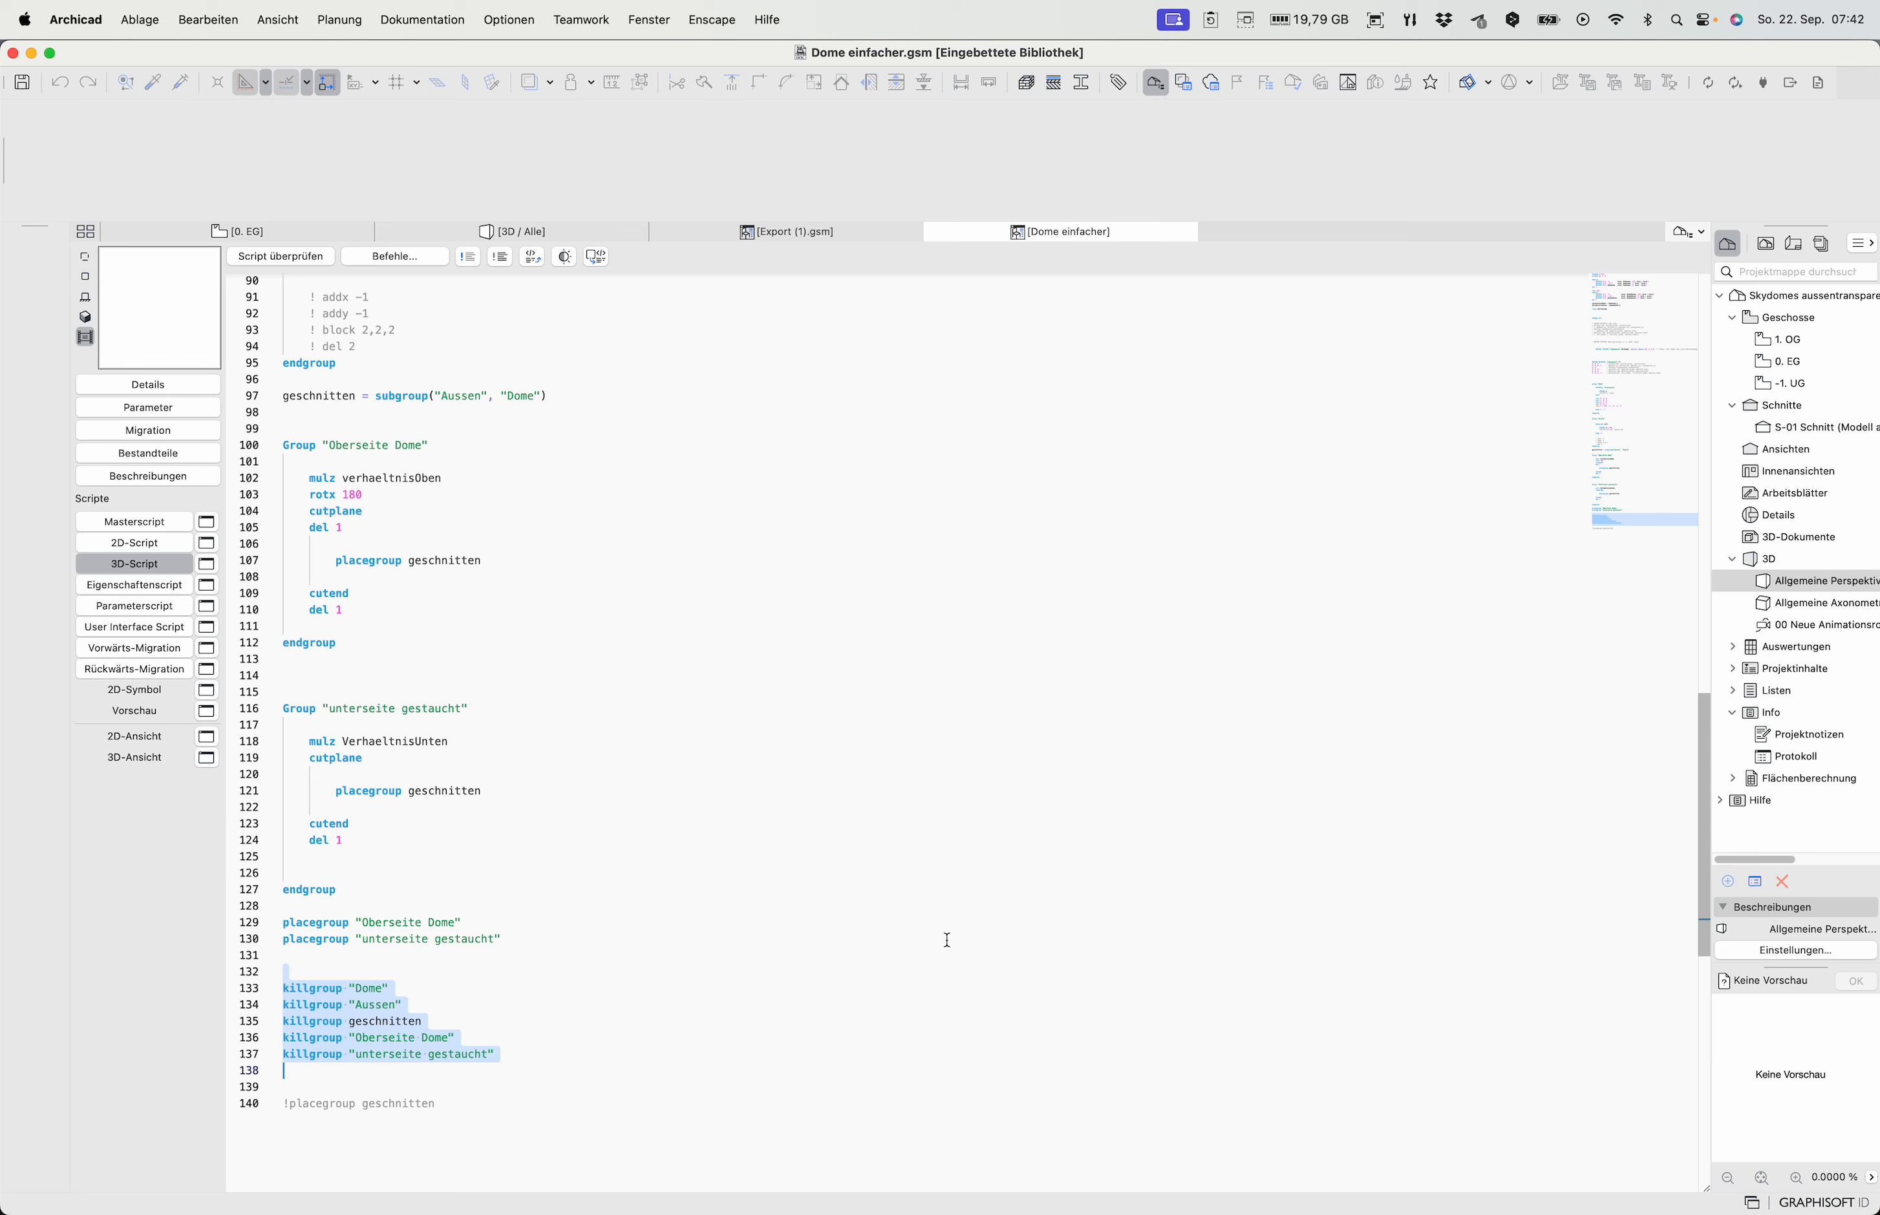
Review the group section of the Dome einfacher script, and compare it with the DEFINE MATERIAL line in the Export (1) script
{"action": "left_click", "coordinate": [1446, 611]}
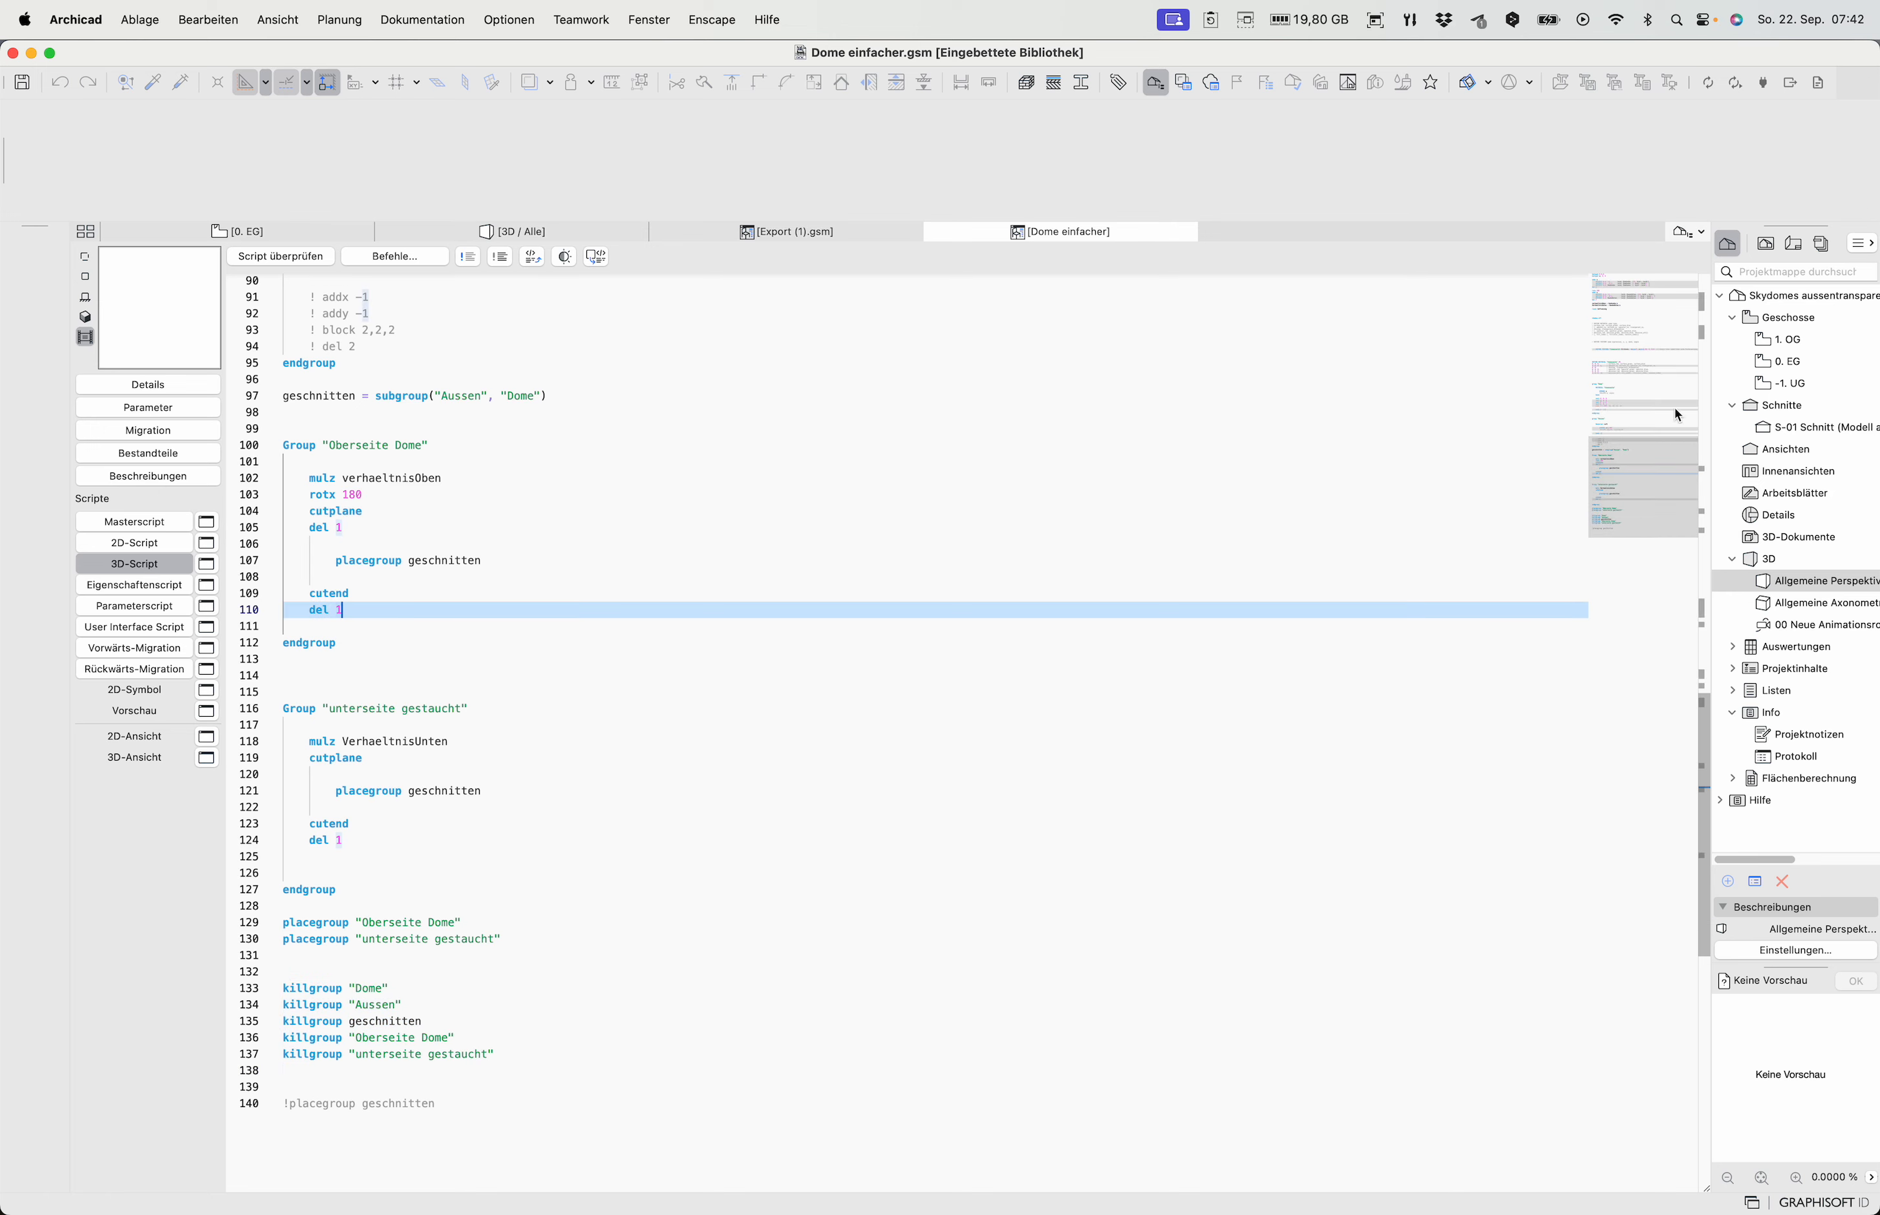
{"action": "mouse_move", "coordinate": [1656, 487]}
{"action": "left_mouse_down"}
{"action": "mouse_move", "coordinate": [1666, 324]}
{"action": "mouse_move", "coordinate": [1674, 482]}
{"action": "left_mouse_up"}
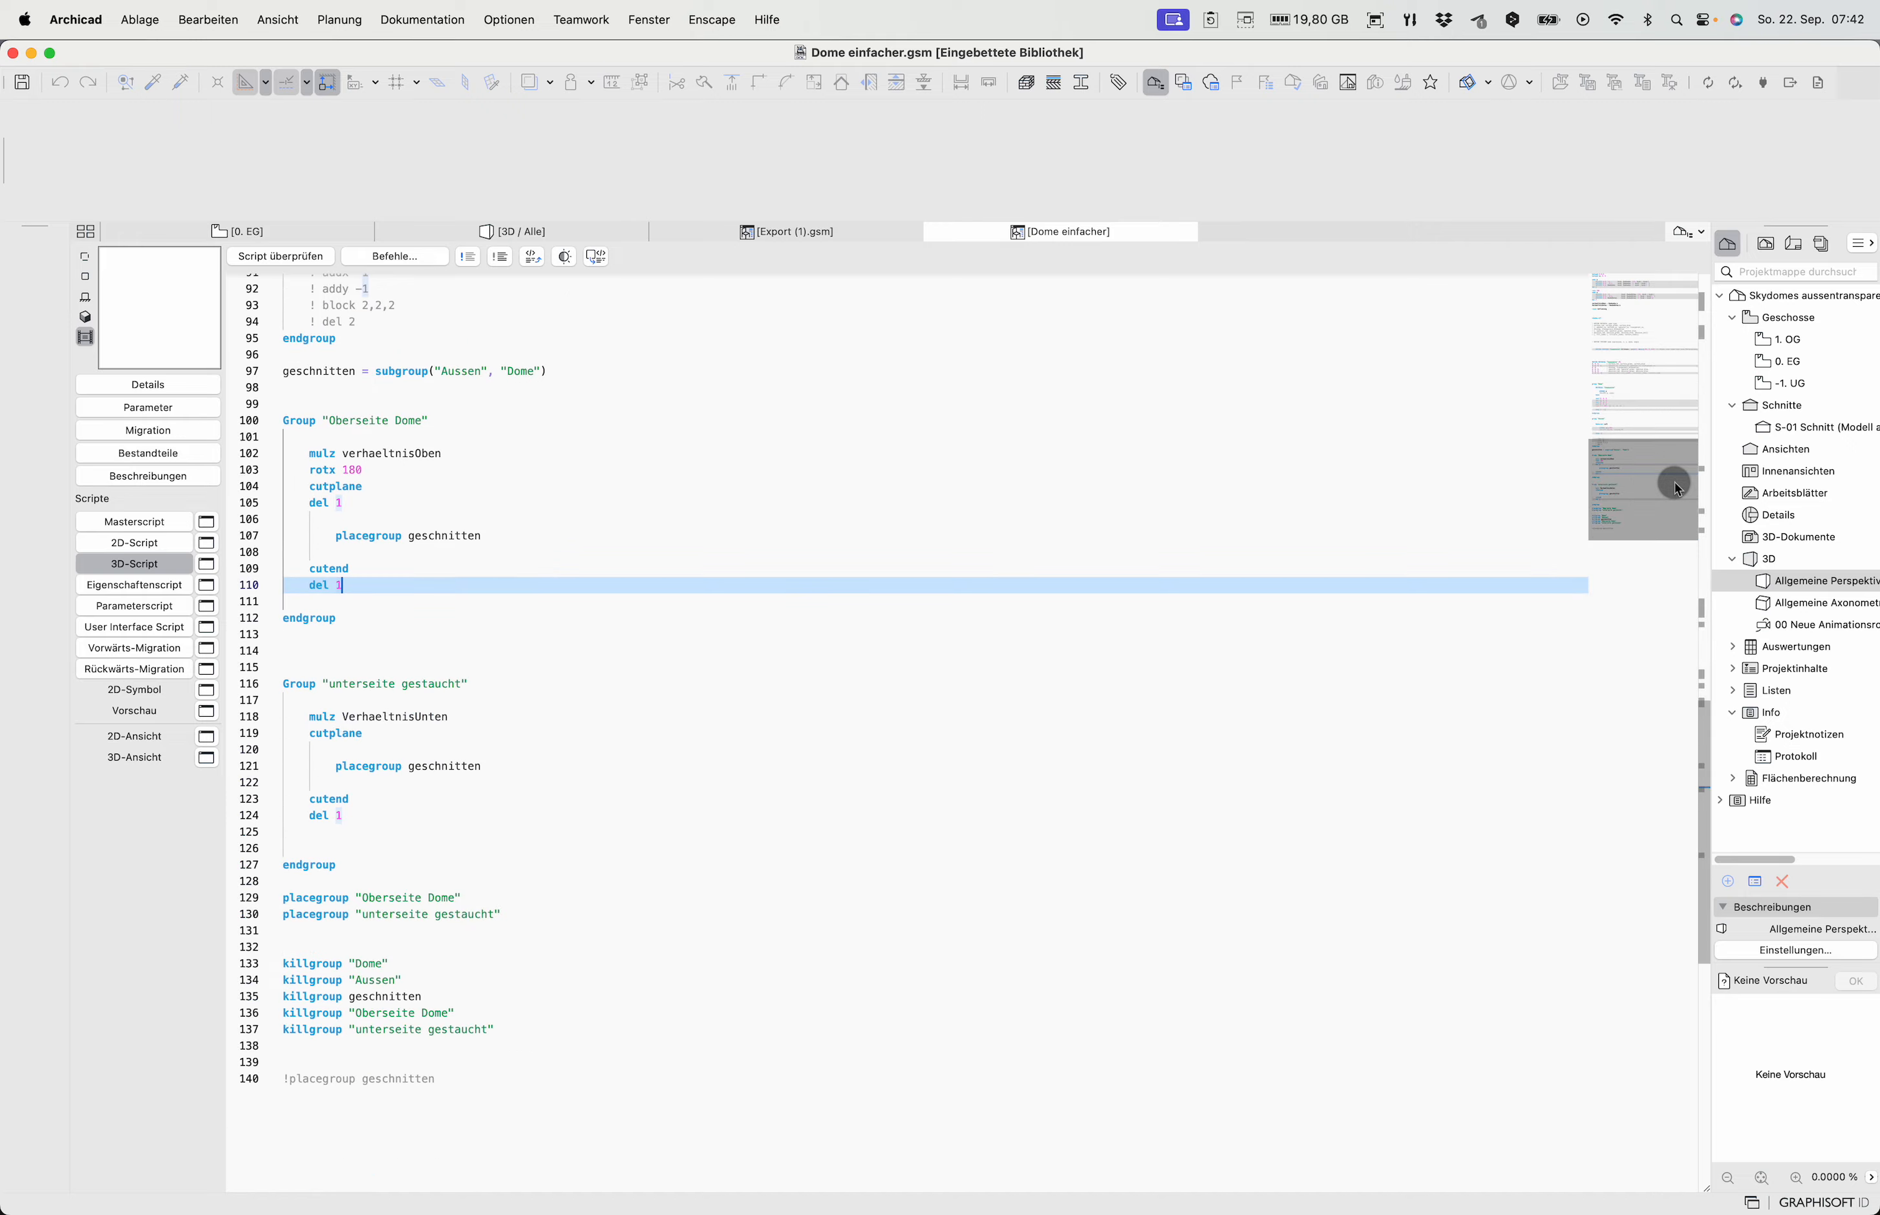
{"action": "left_click", "coordinate": [719, 234]}
{"action": "left_click_drag", "start_coordinate": [1683, 330], "coordinate": [1616, 334]}
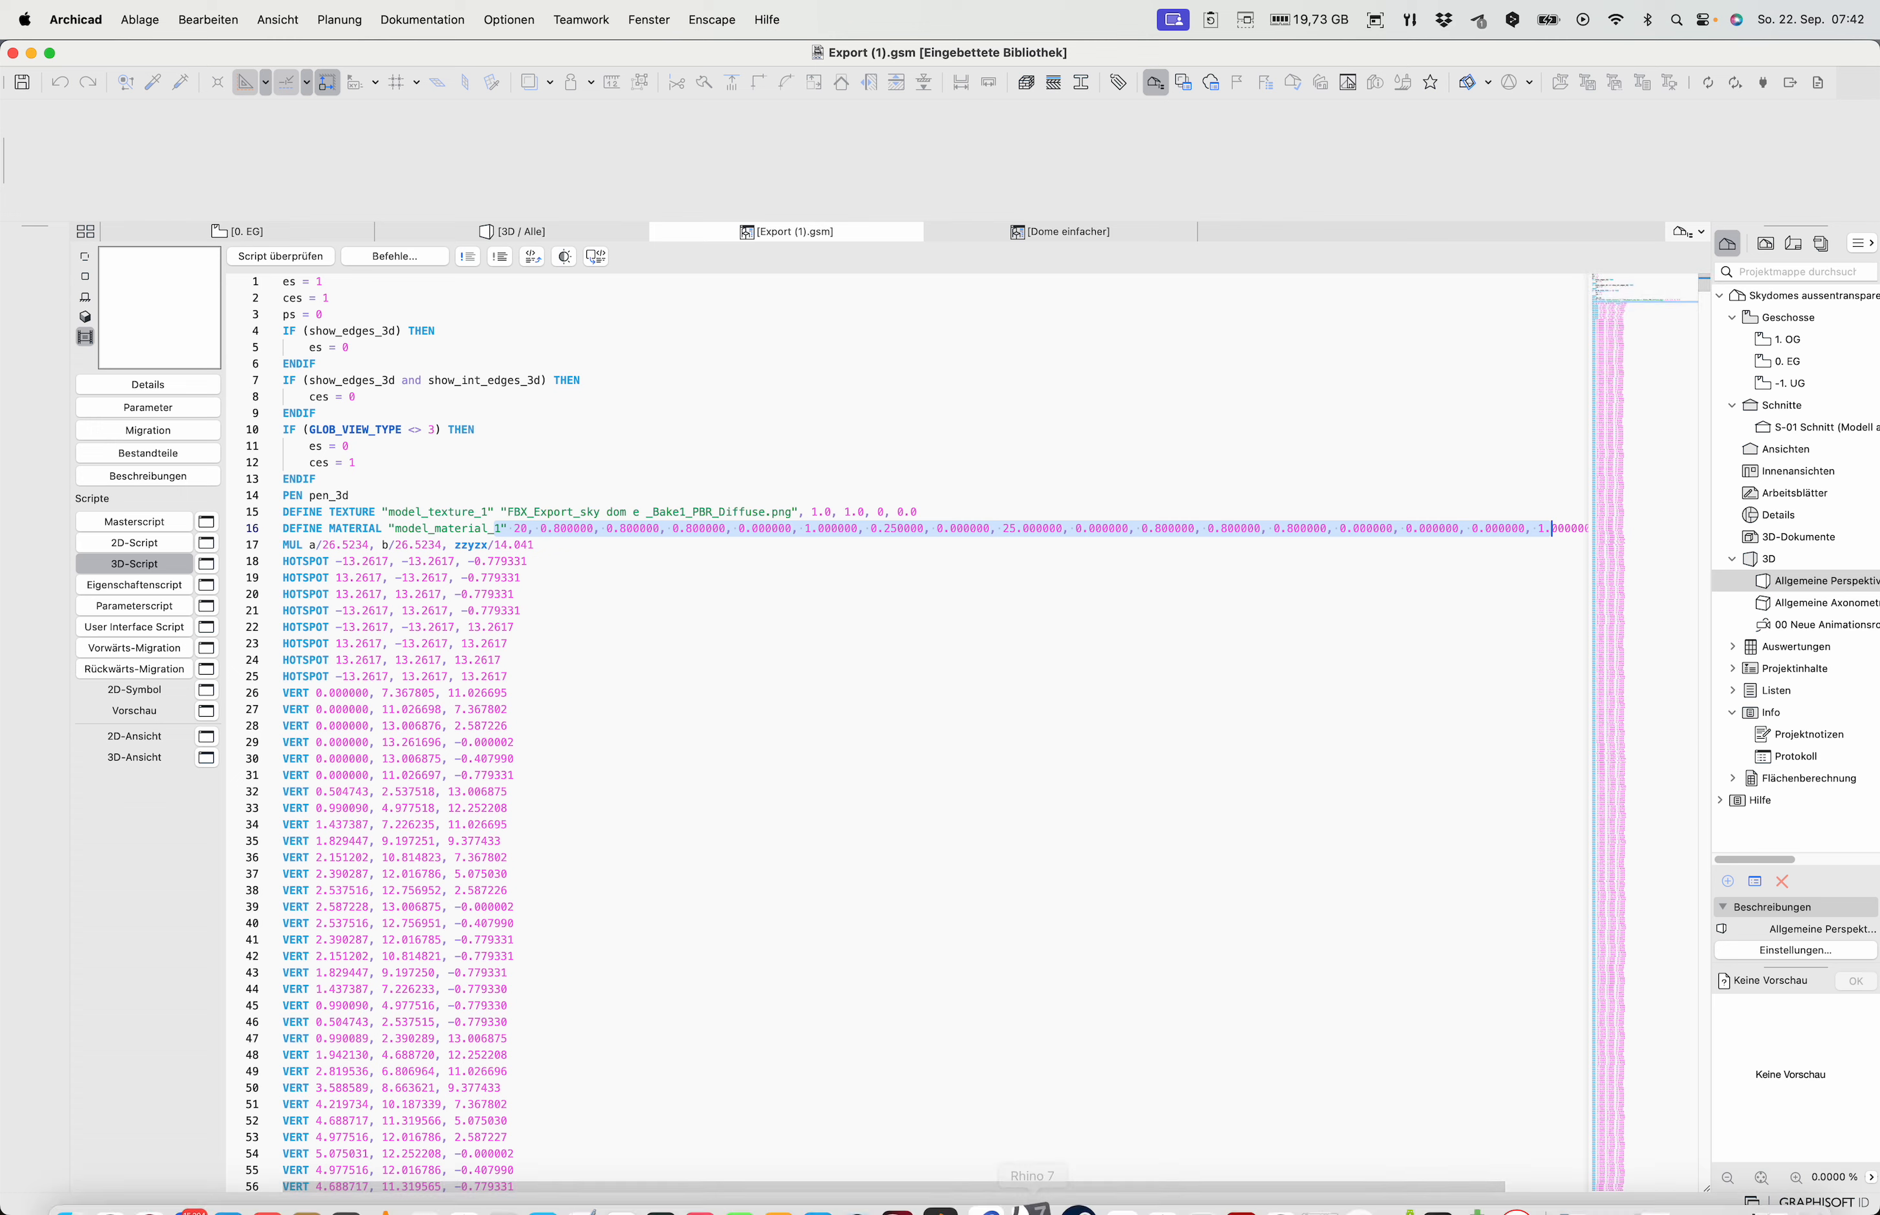
Switch to Blender to examine the sky dome model and its baked texture, and return to Archicad
{"action": "mouse_move", "coordinate": [1040, 1208]}
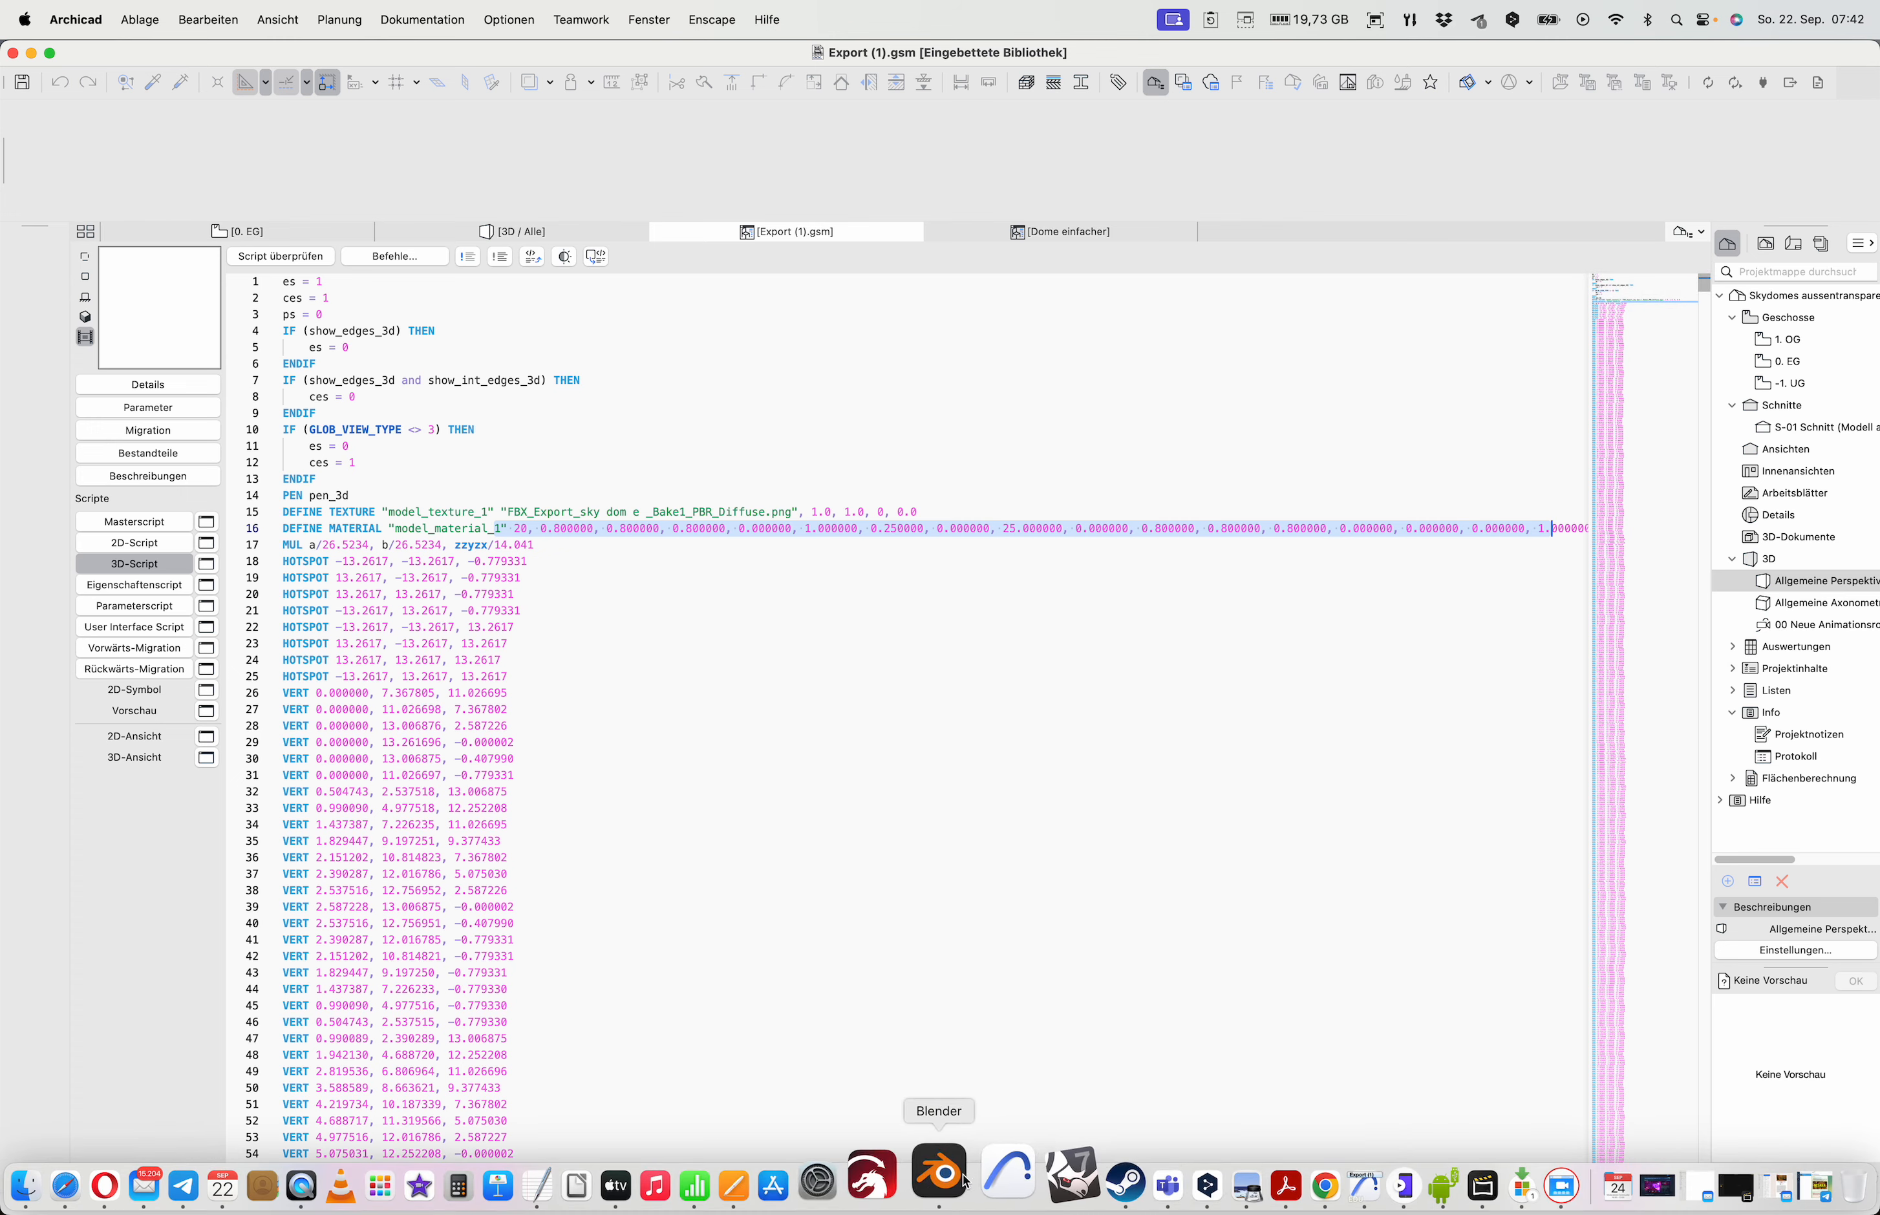
{"action": "left_click", "coordinate": [950, 1174]}
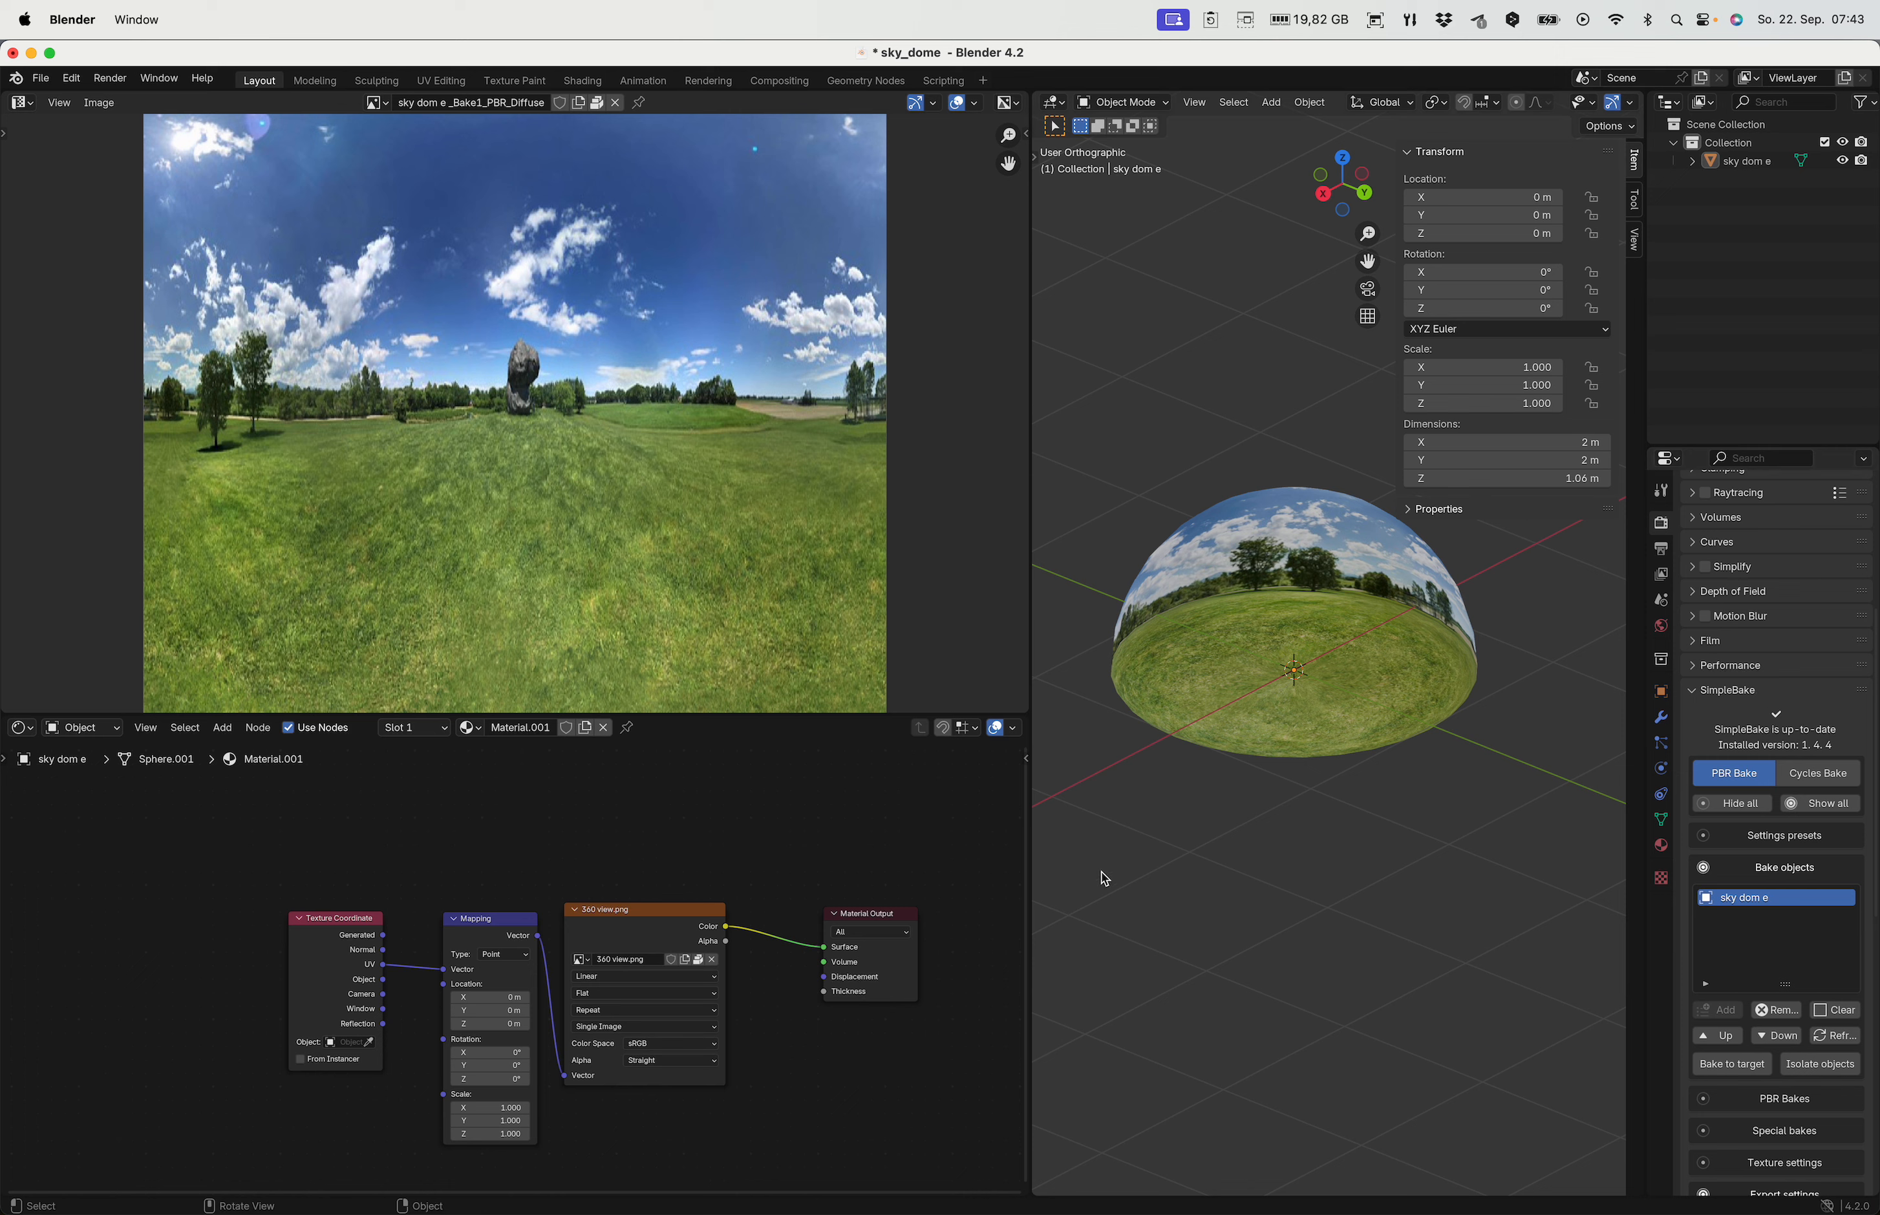
{"action": "mouse_move", "coordinate": [912, 1181]}
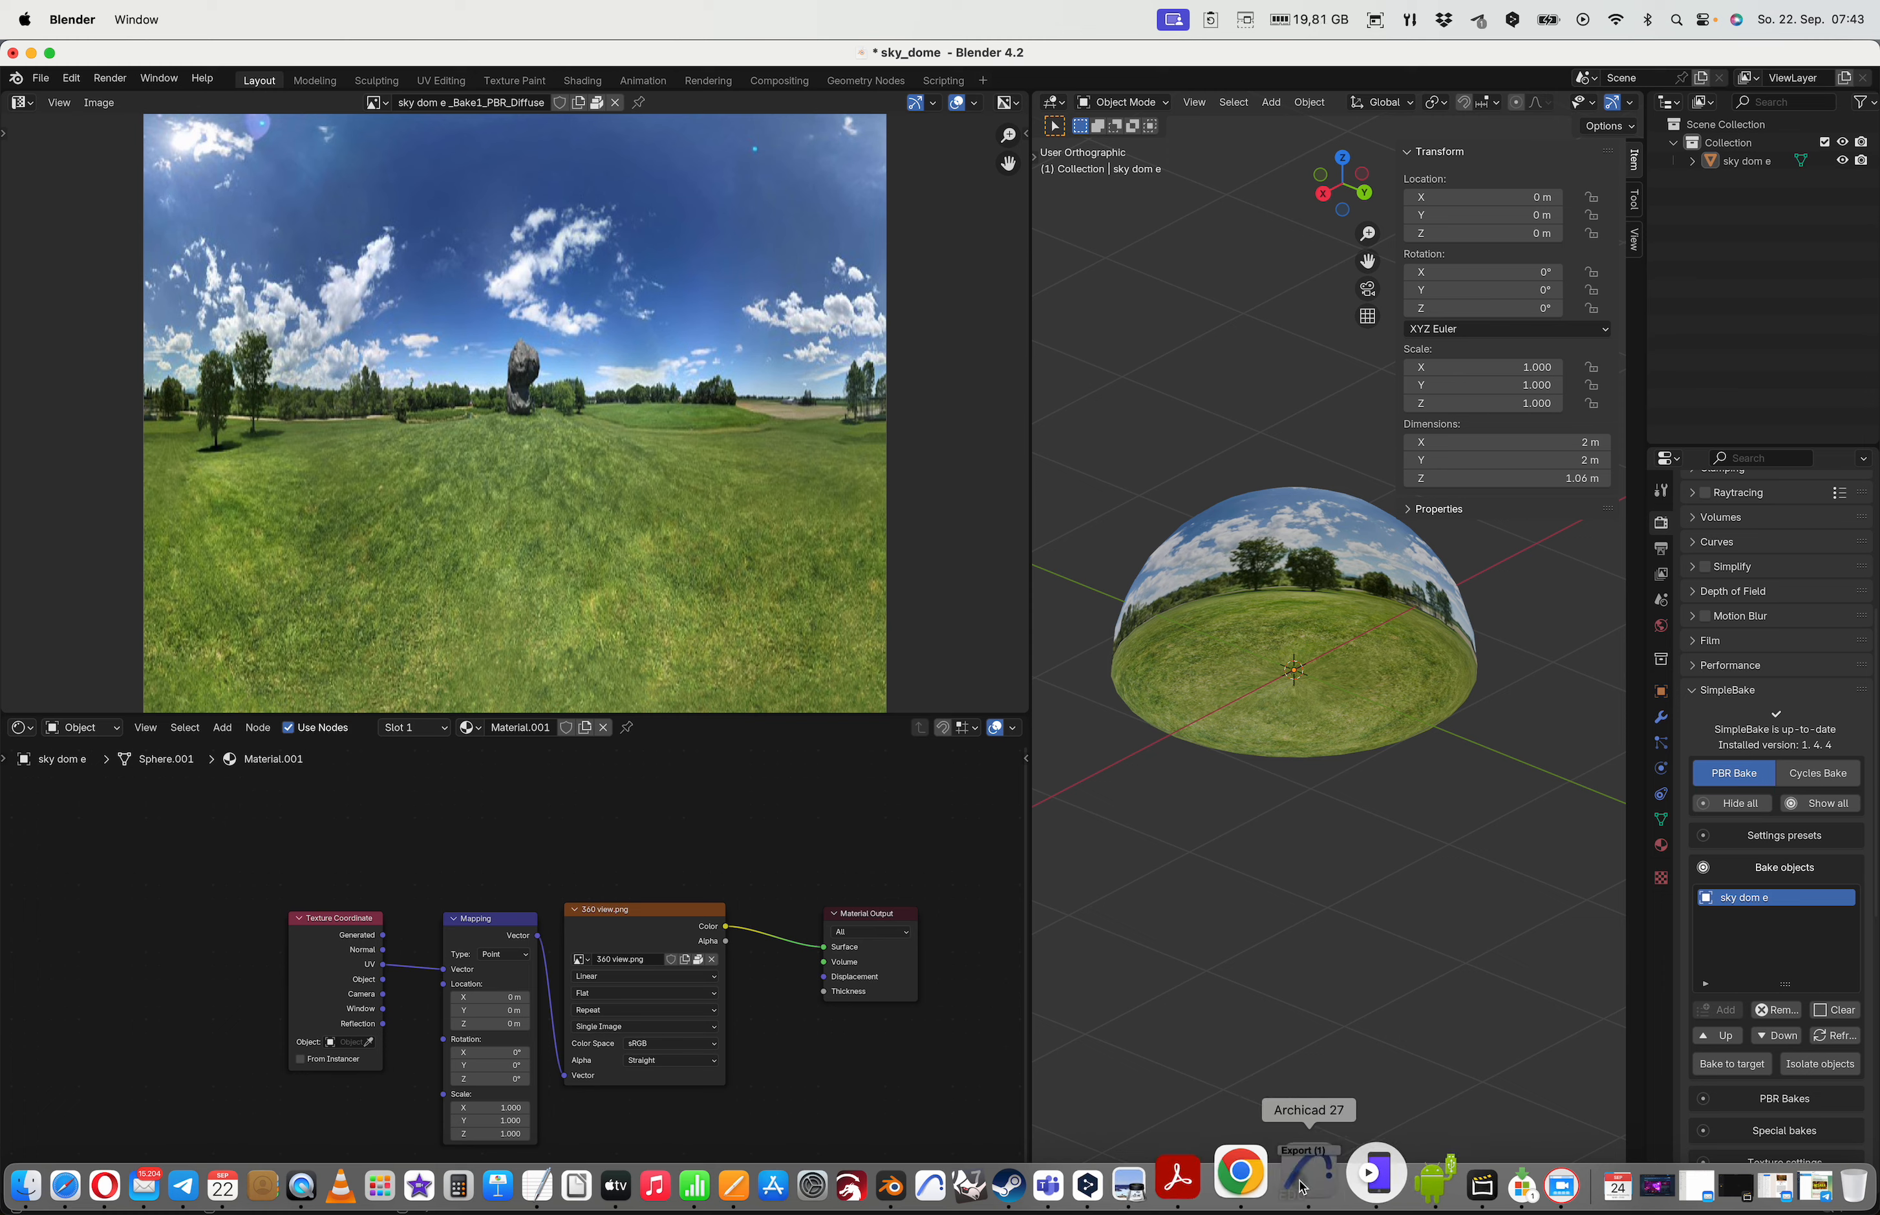
{"action": "left_click", "coordinate": [1342, 1177]}
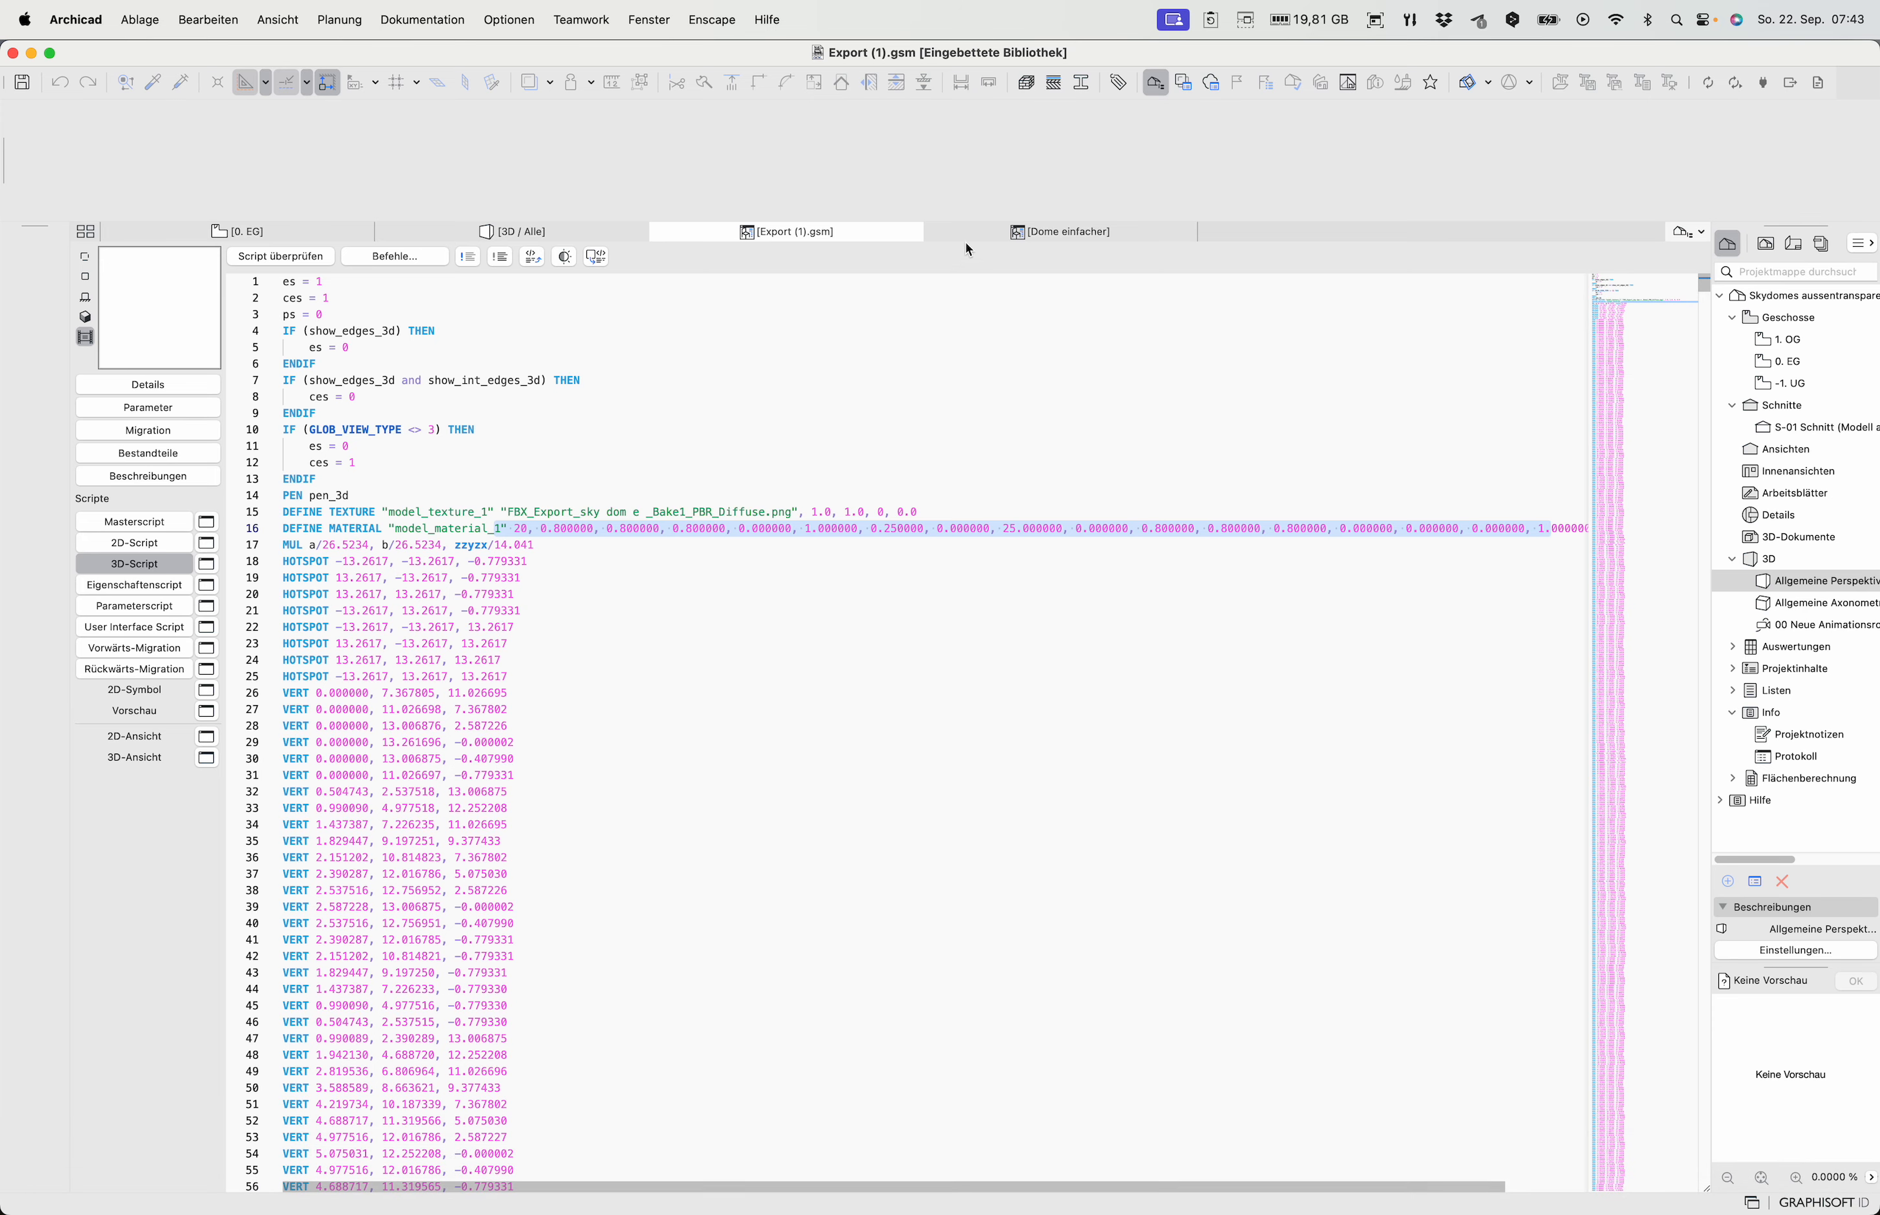
Return to the beginning of the Dome einfacher script, and highlight the Bildname value in the object's parameter list
{"action": "left_click", "coordinate": [1001, 229]}
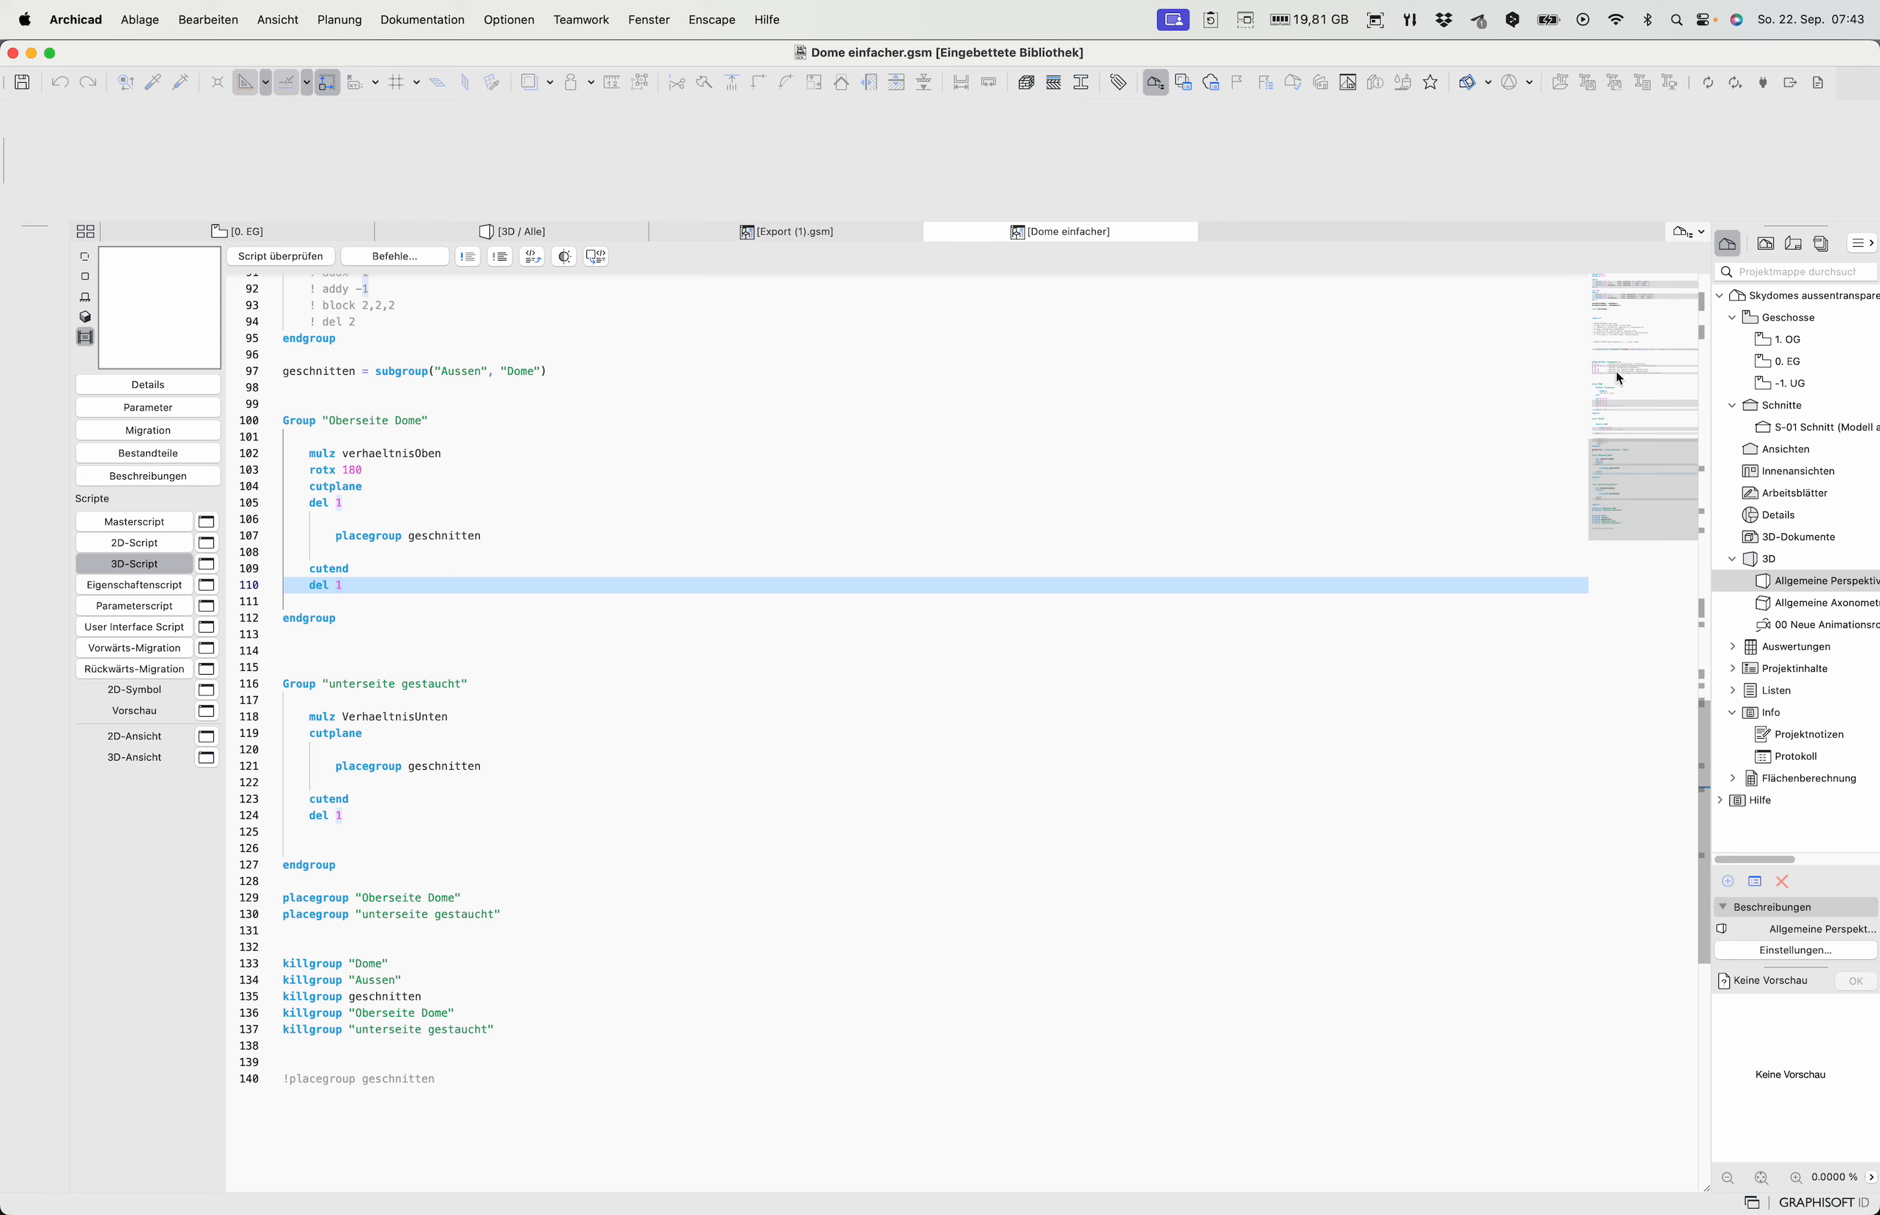
{"action": "left_click_drag", "start_coordinate": [1669, 458], "coordinate": [1662, 281]}
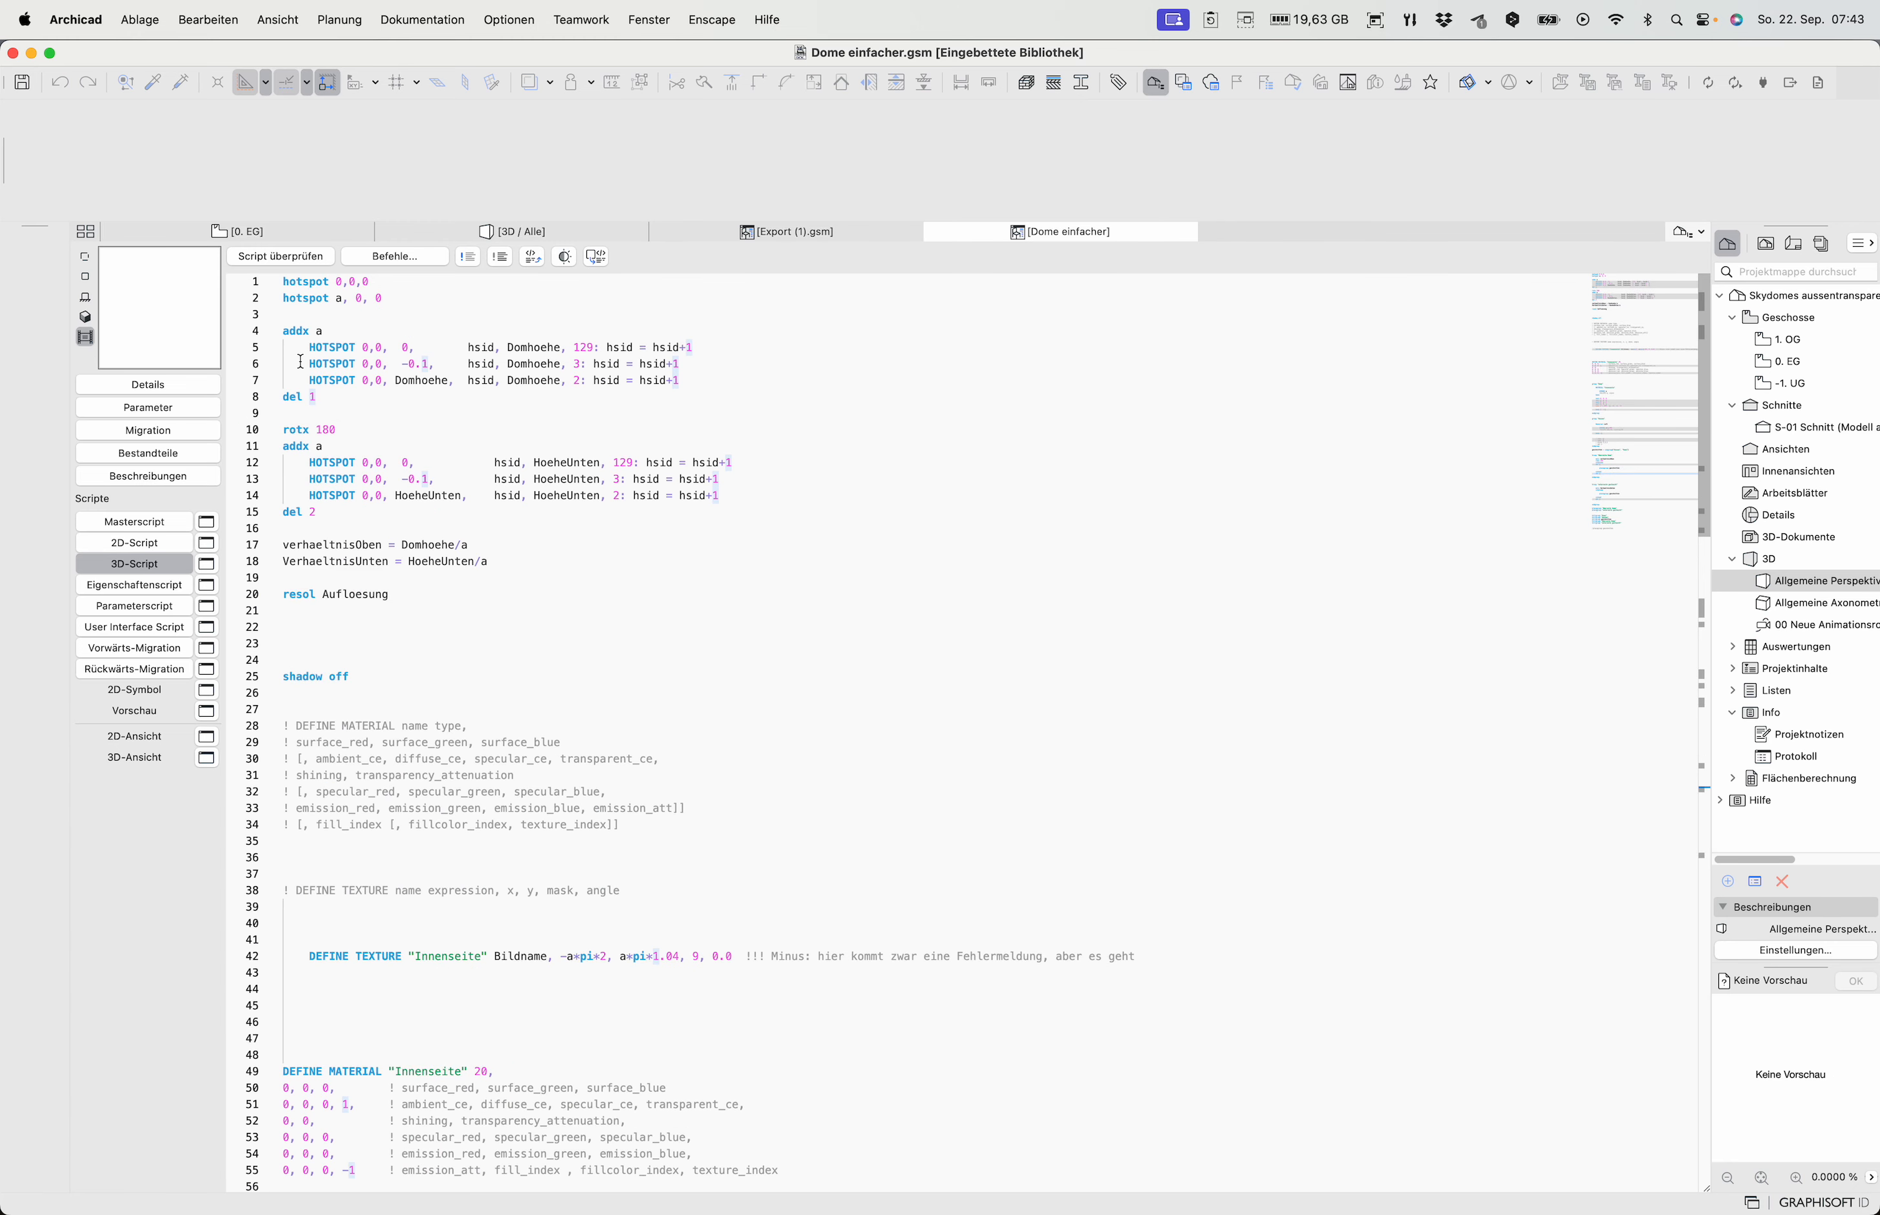
{"action": "left_click", "coordinate": [158, 407]}
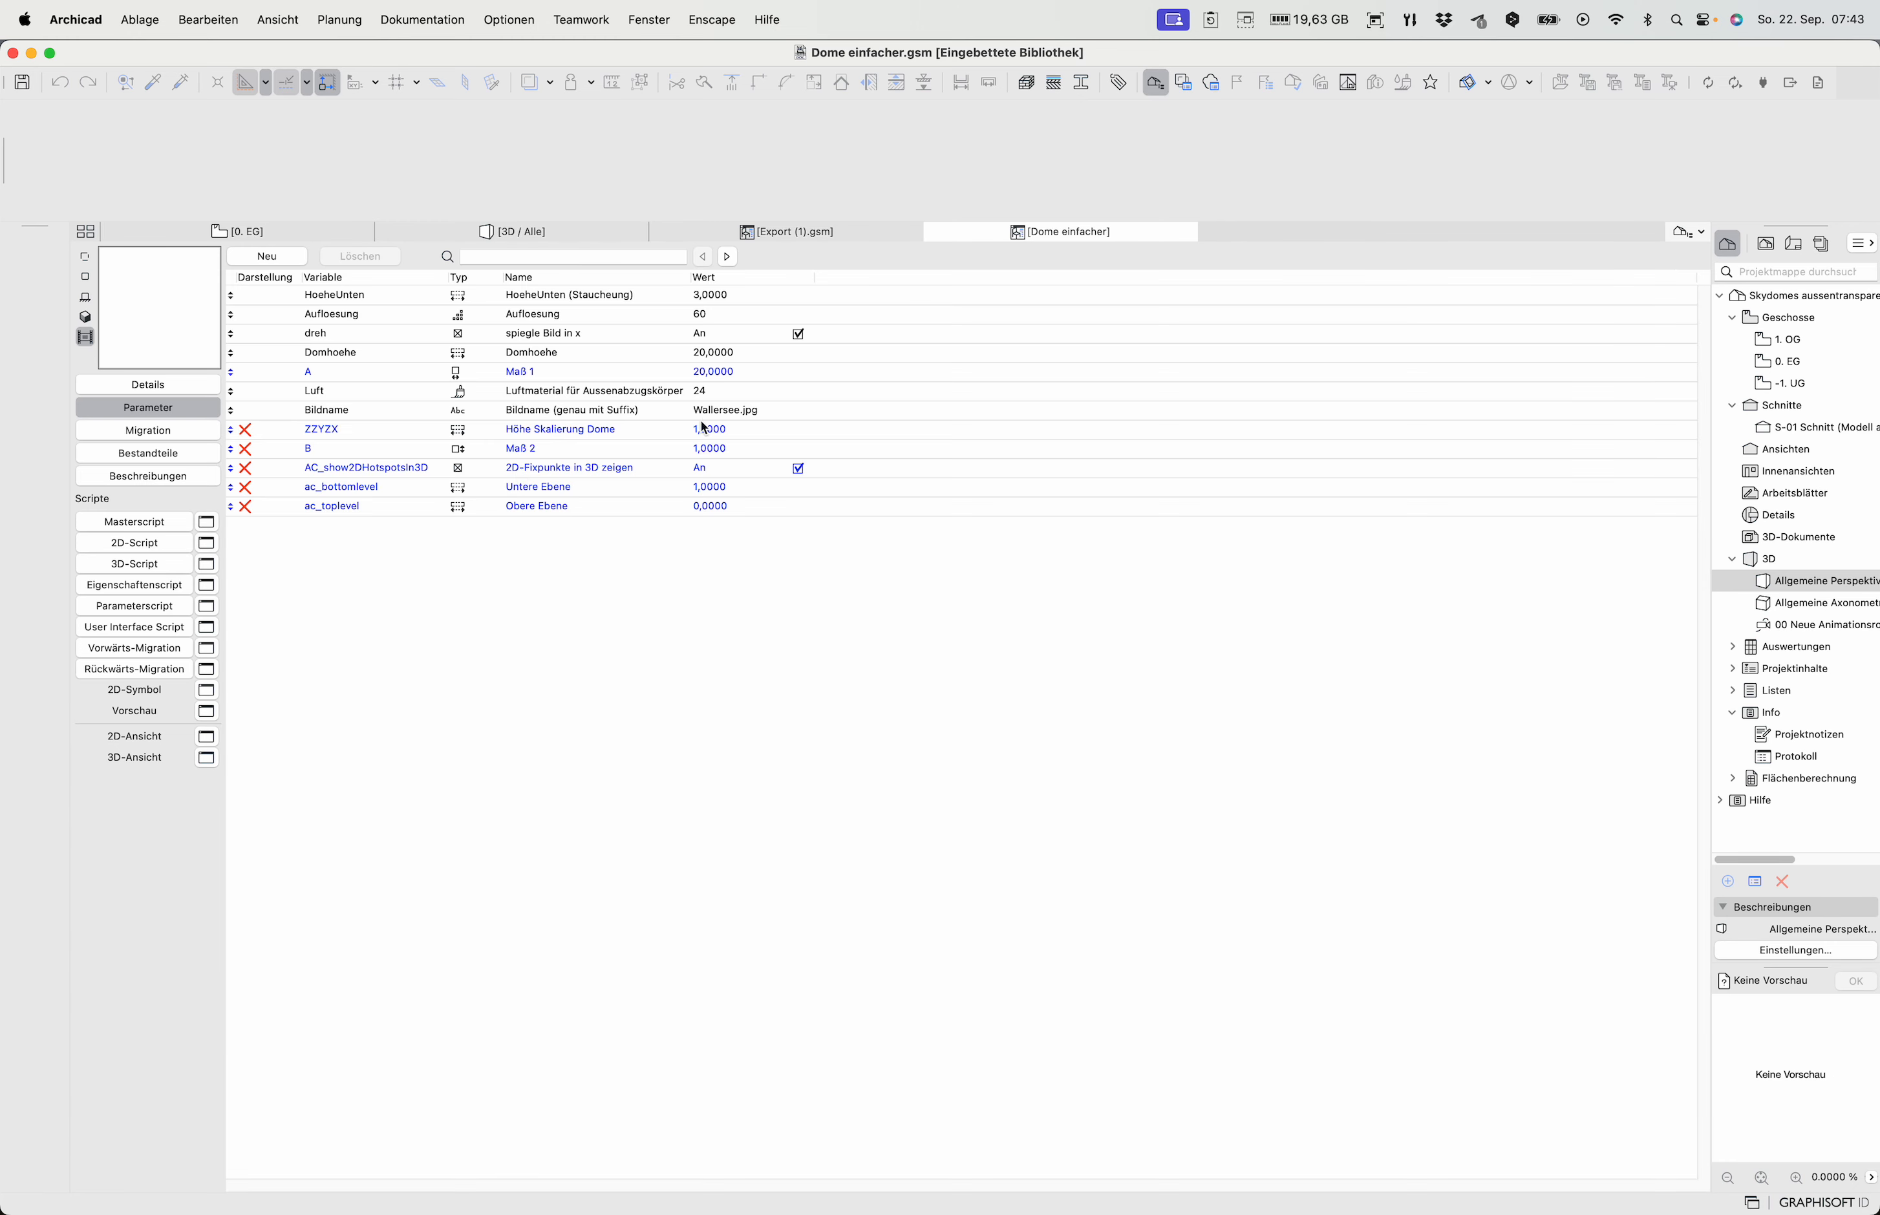
{"action": "left_click", "coordinate": [717, 408]}
{"action": "left_click_drag", "start_coordinate": [778, 410], "coordinate": [690, 410]}
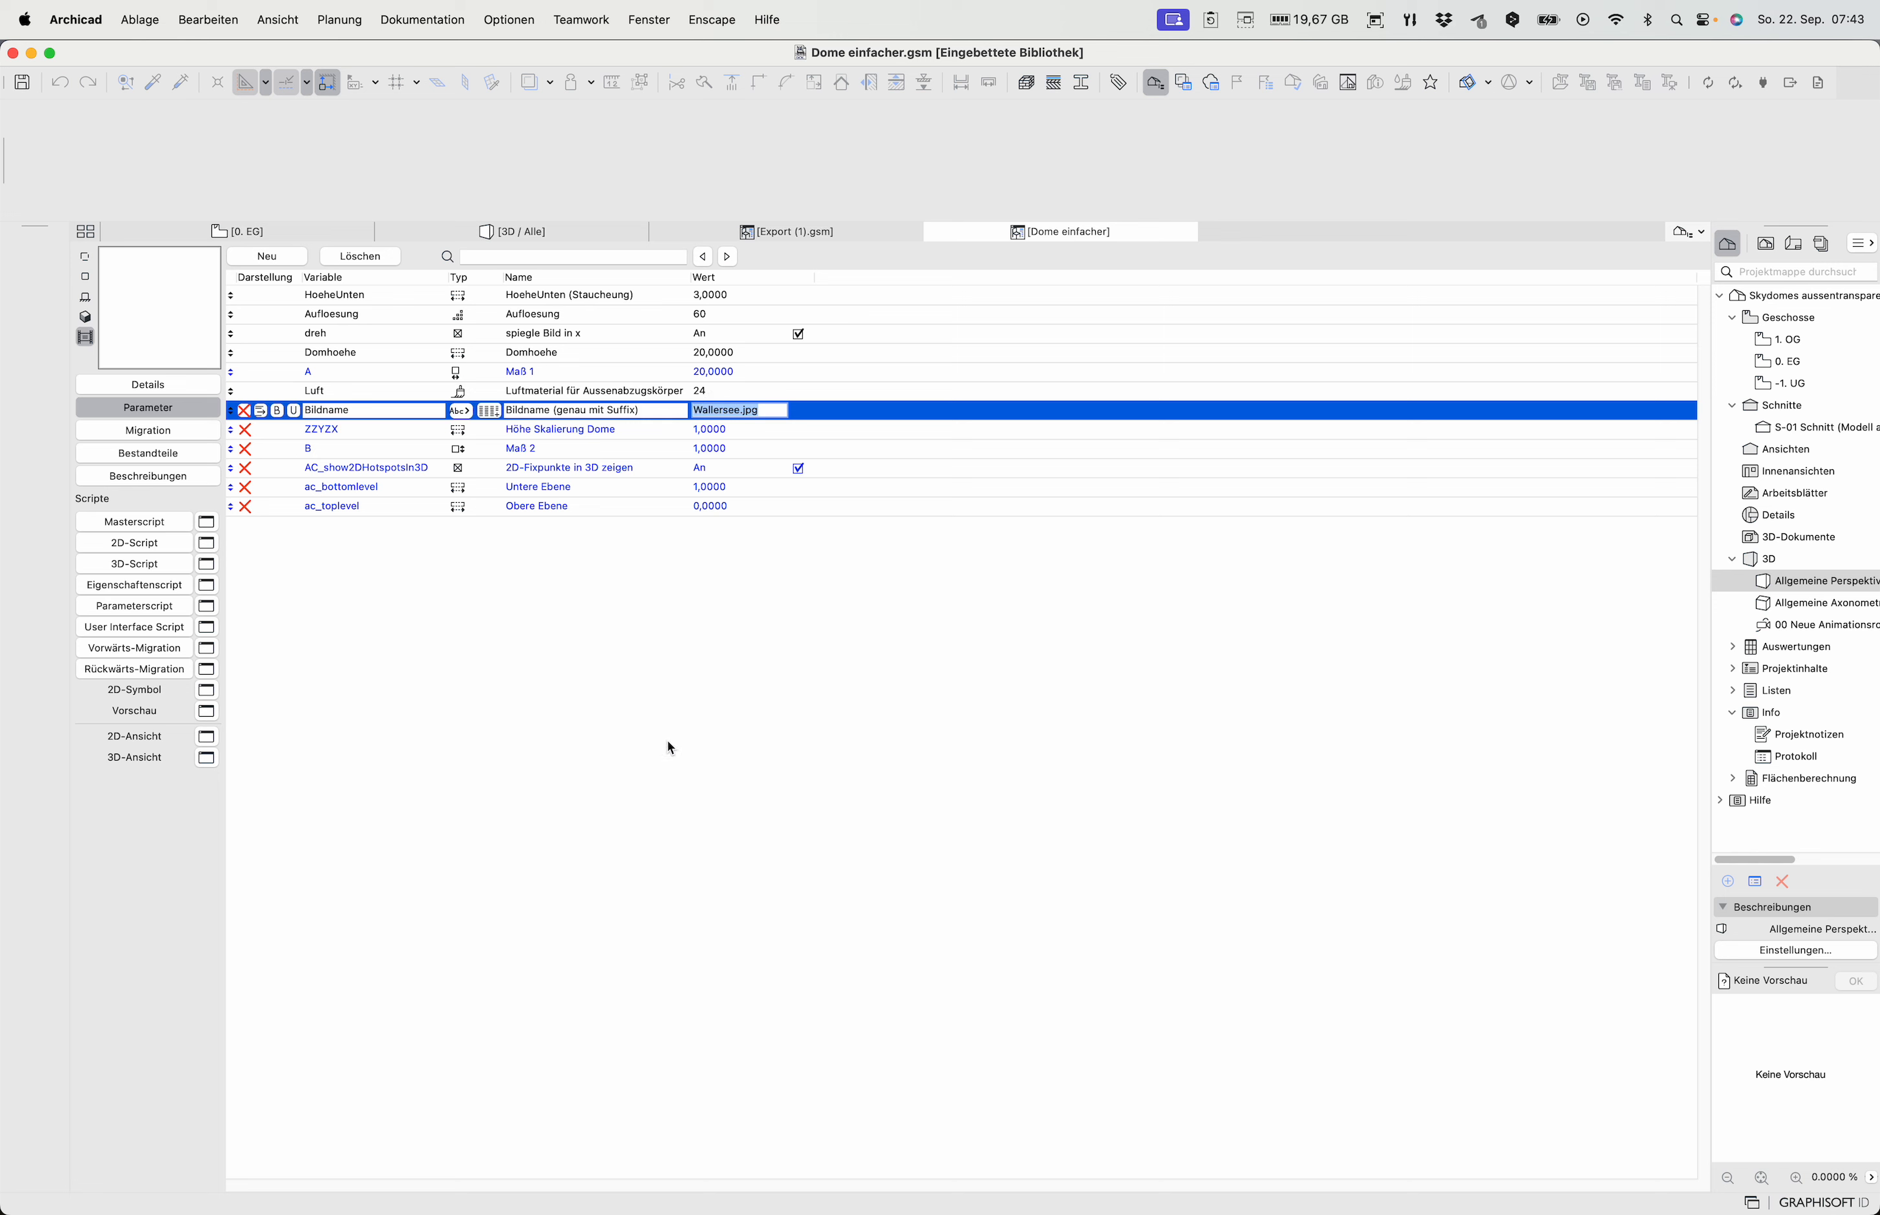
Open the library manager to review the libraries in the project, and close it without changes
{"action": "left_click", "coordinate": [145, 22]}
{"action": "mouse_move", "coordinate": [221, 272]}
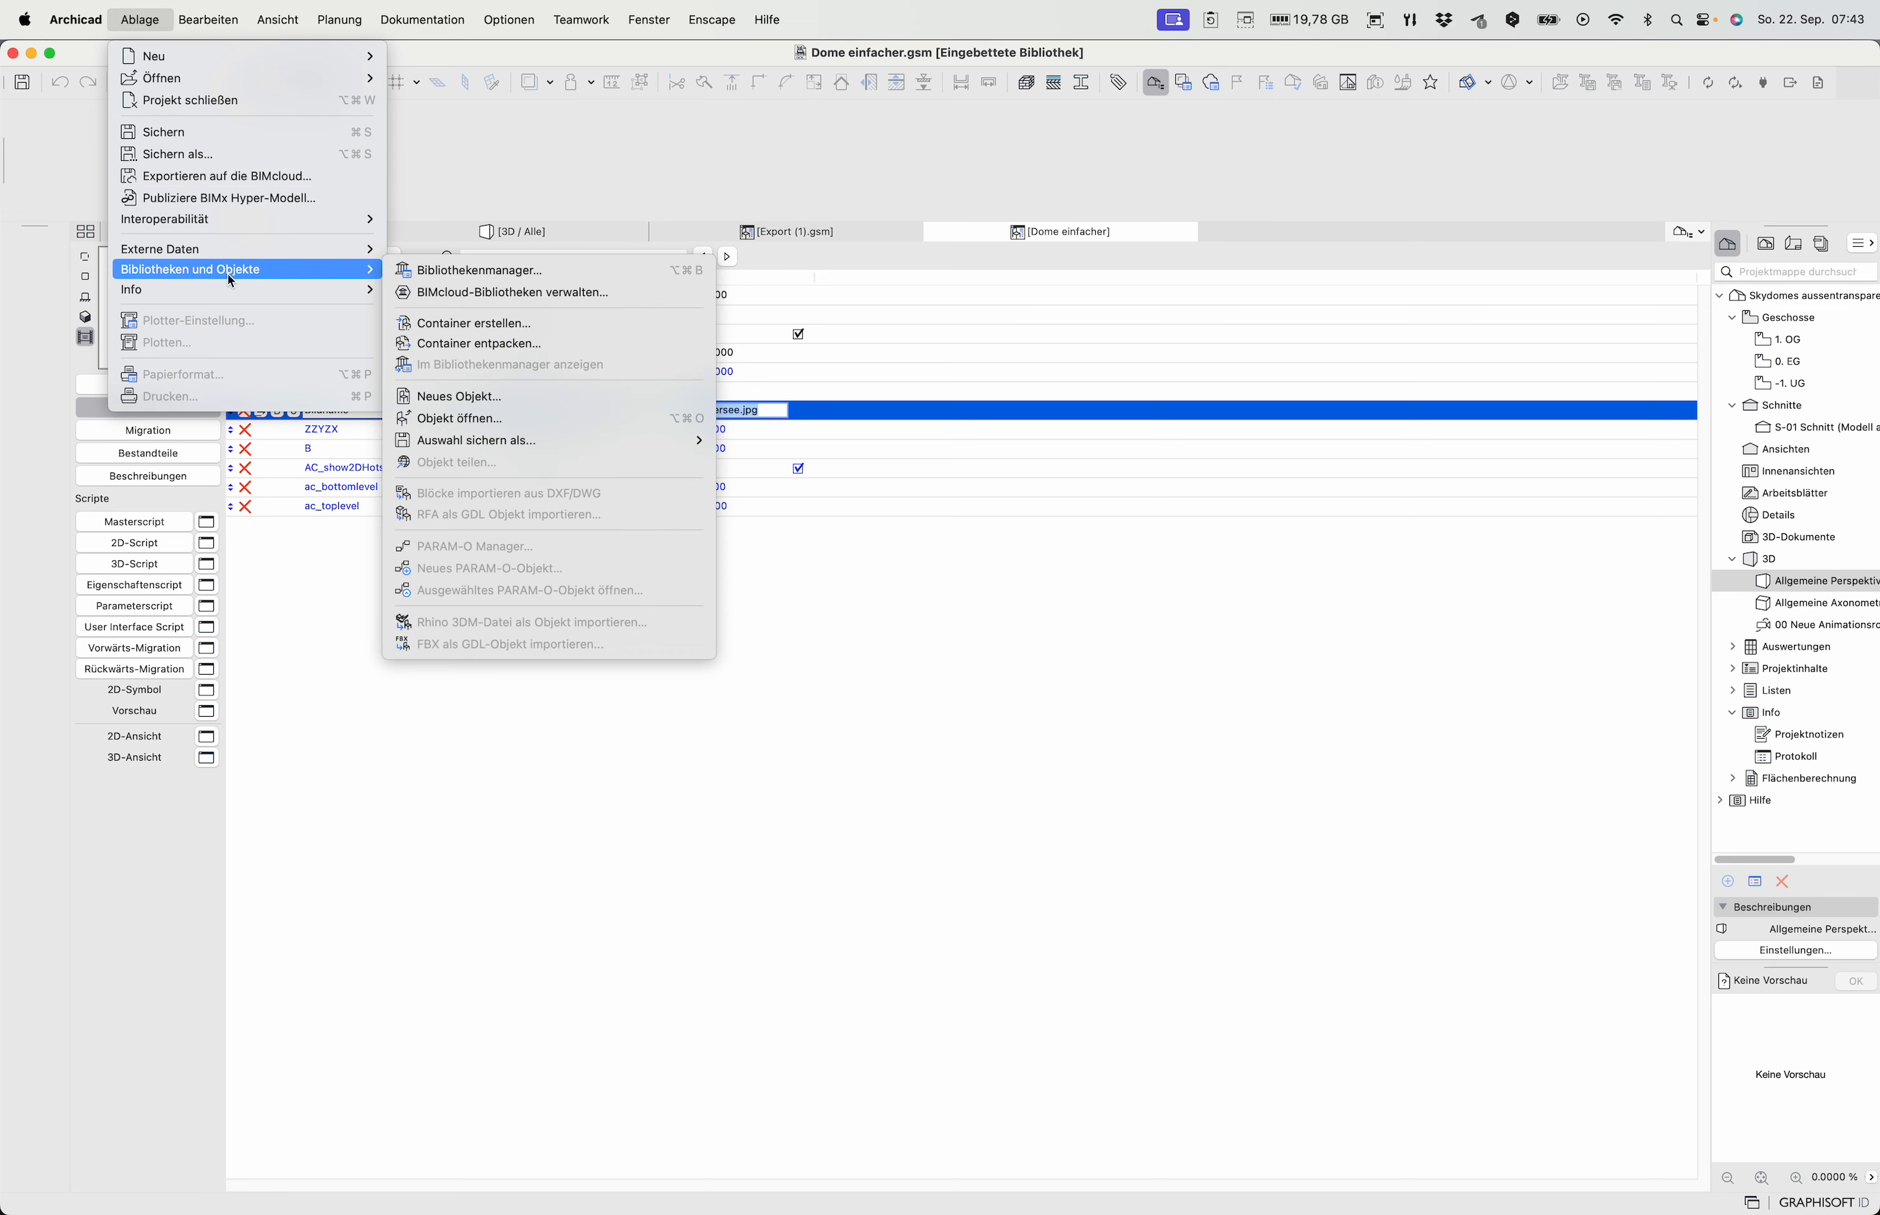
{"action": "left_click", "coordinate": [592, 273]}
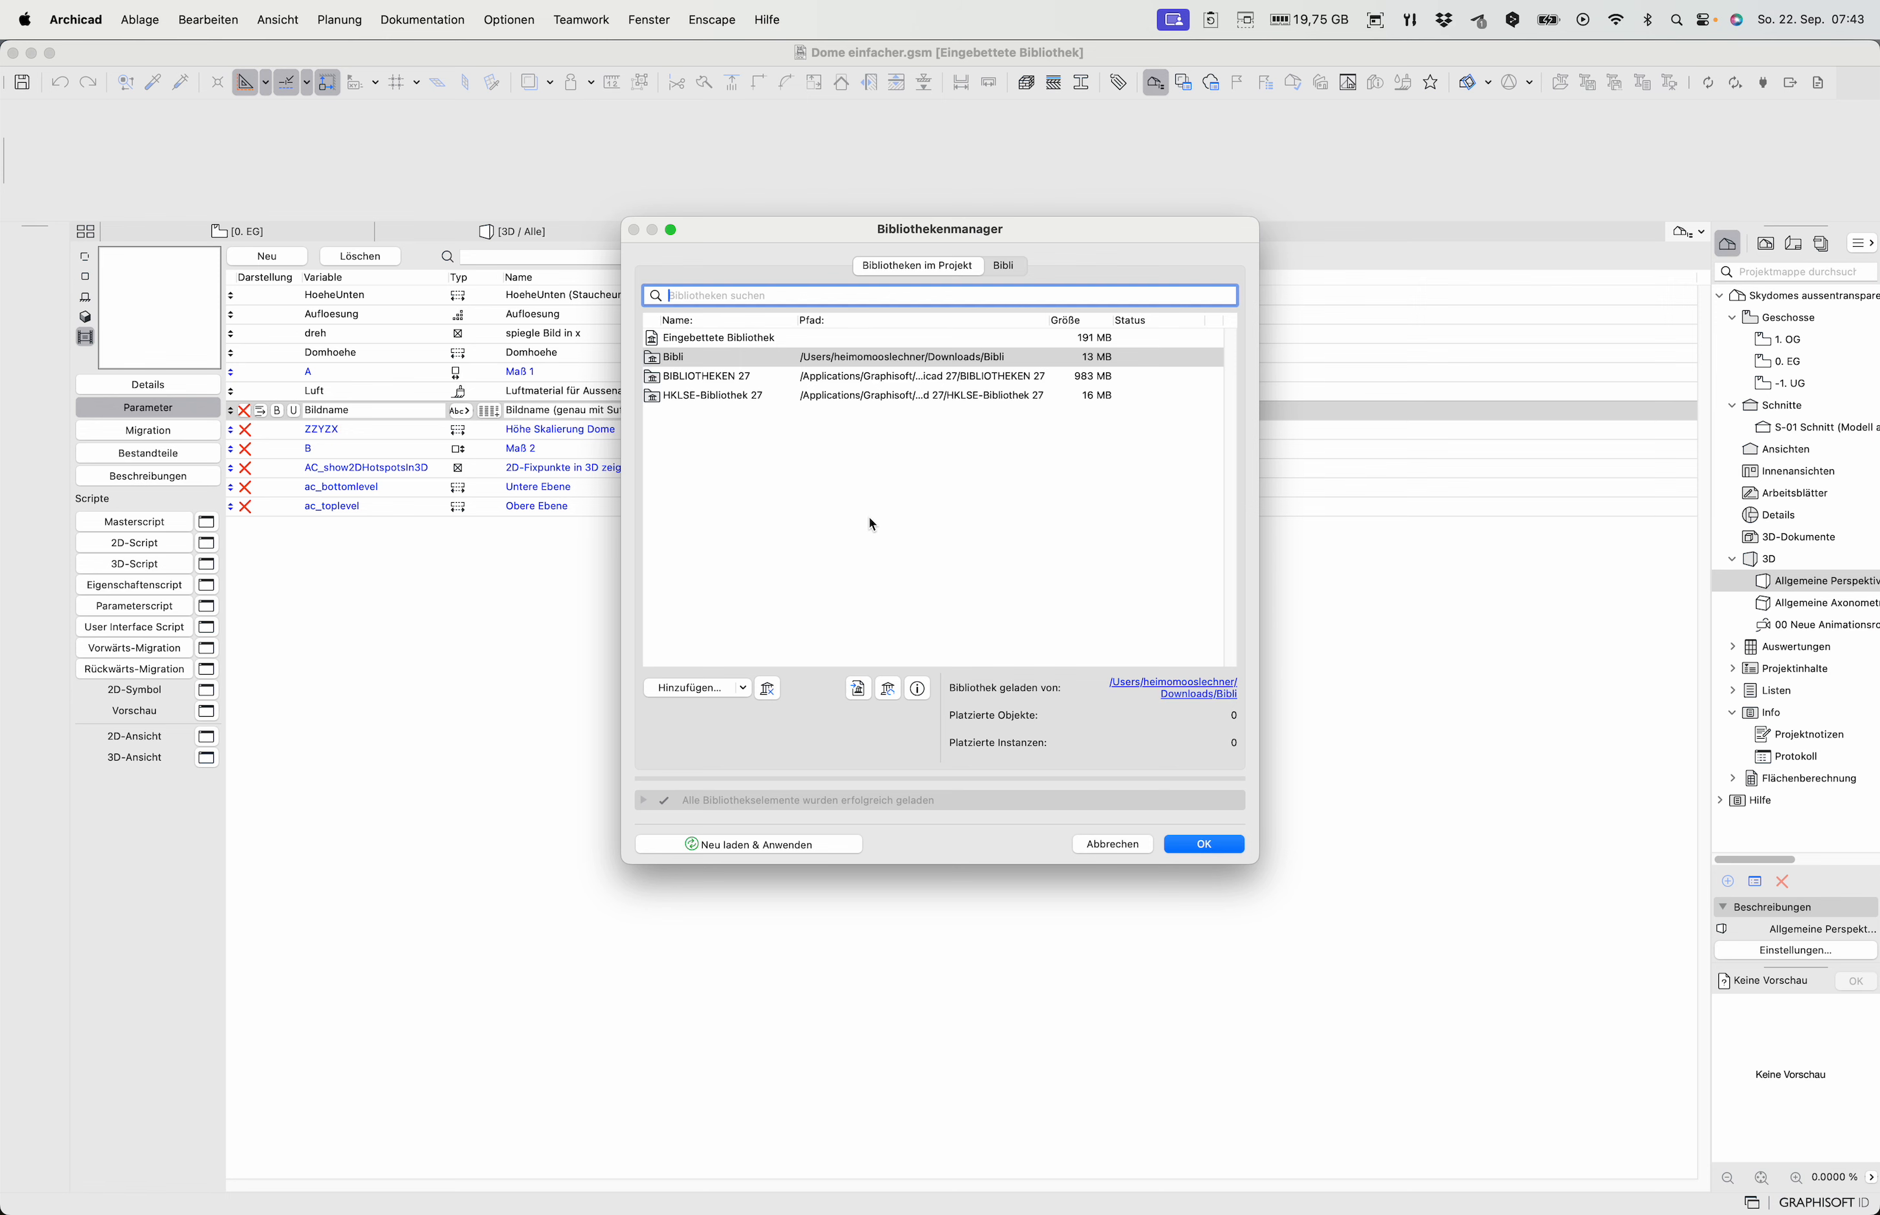
{"action": "left_click", "coordinate": [1115, 845]}
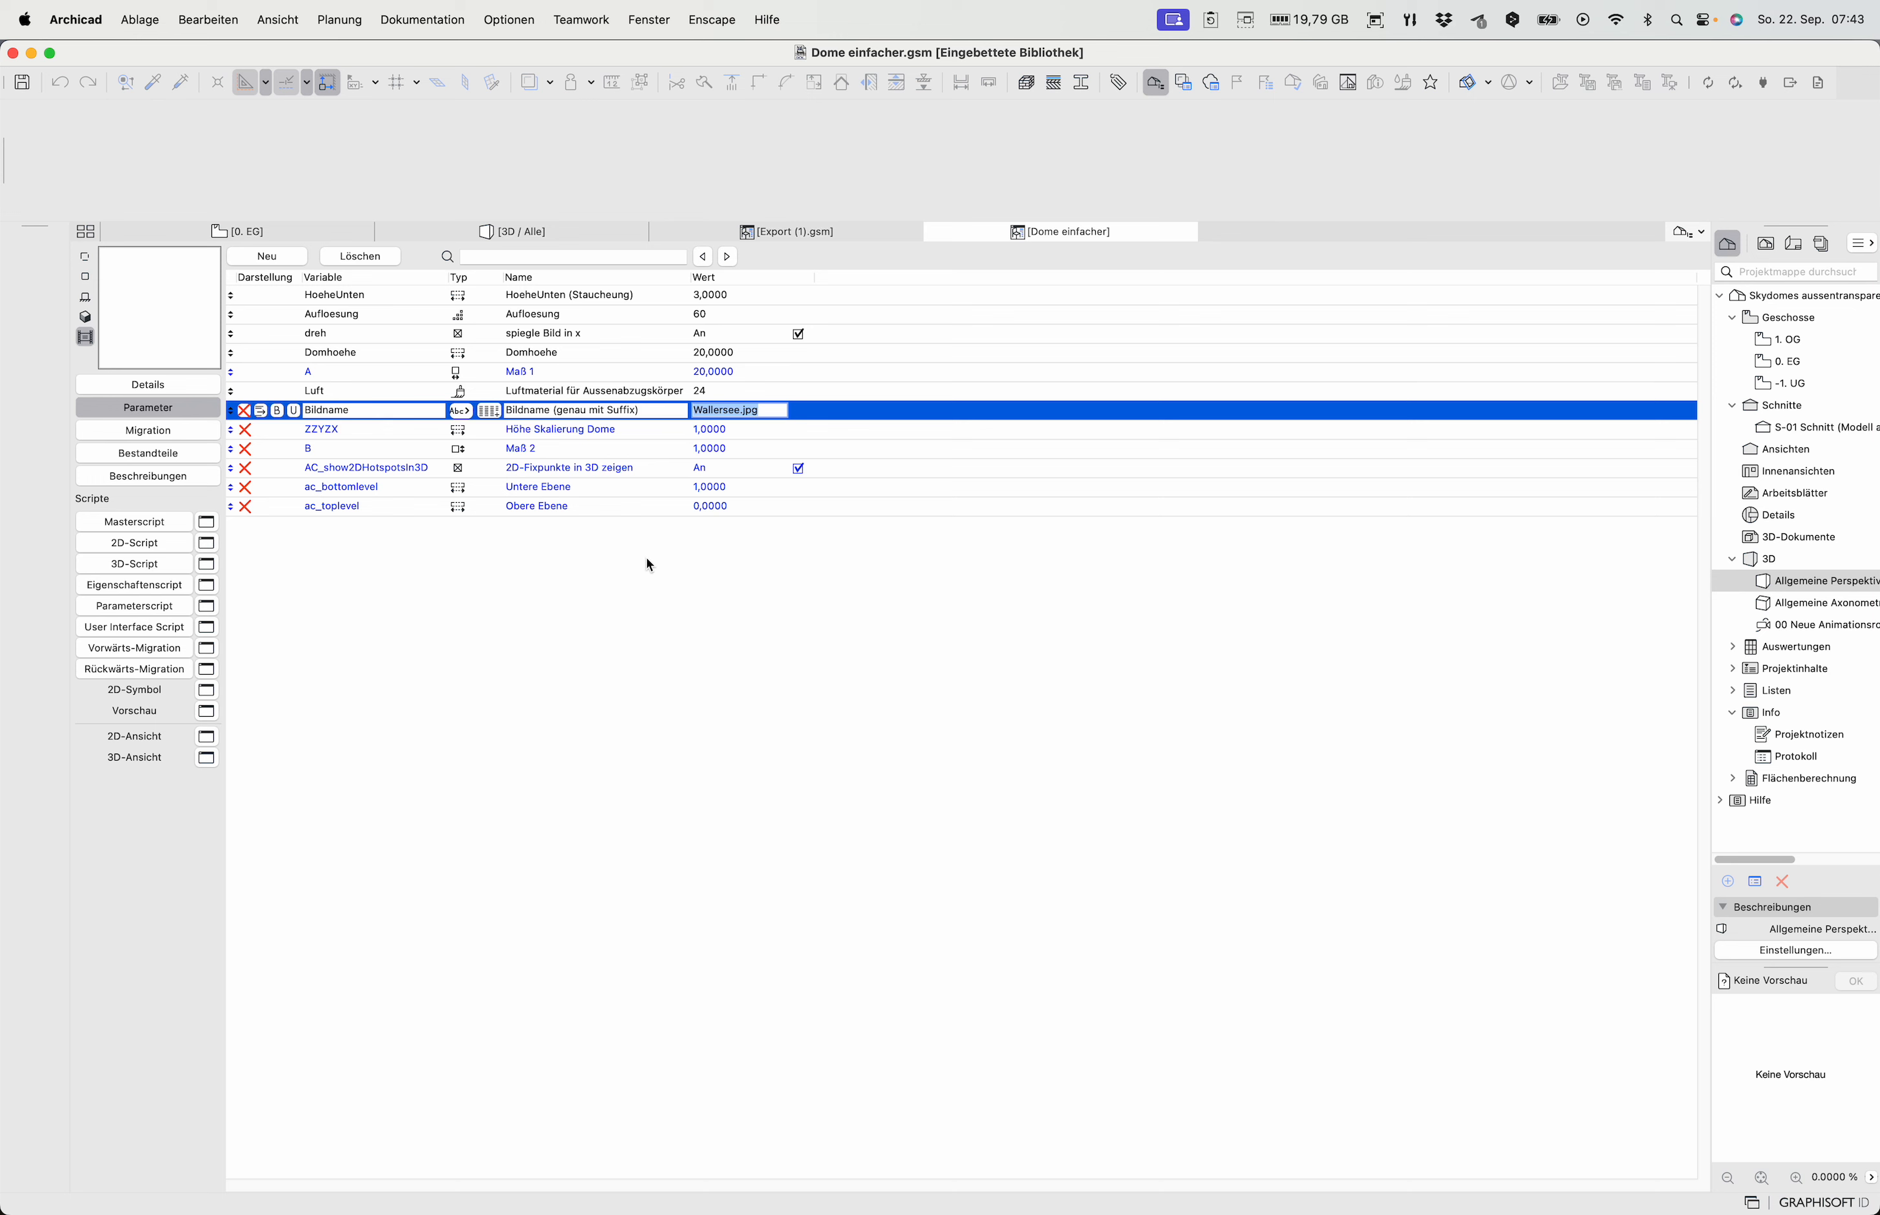
Select the Dome einfacher object on the 0. EG floor plan and open its object settings
{"action": "mouse_move", "coordinate": [331, 228]}
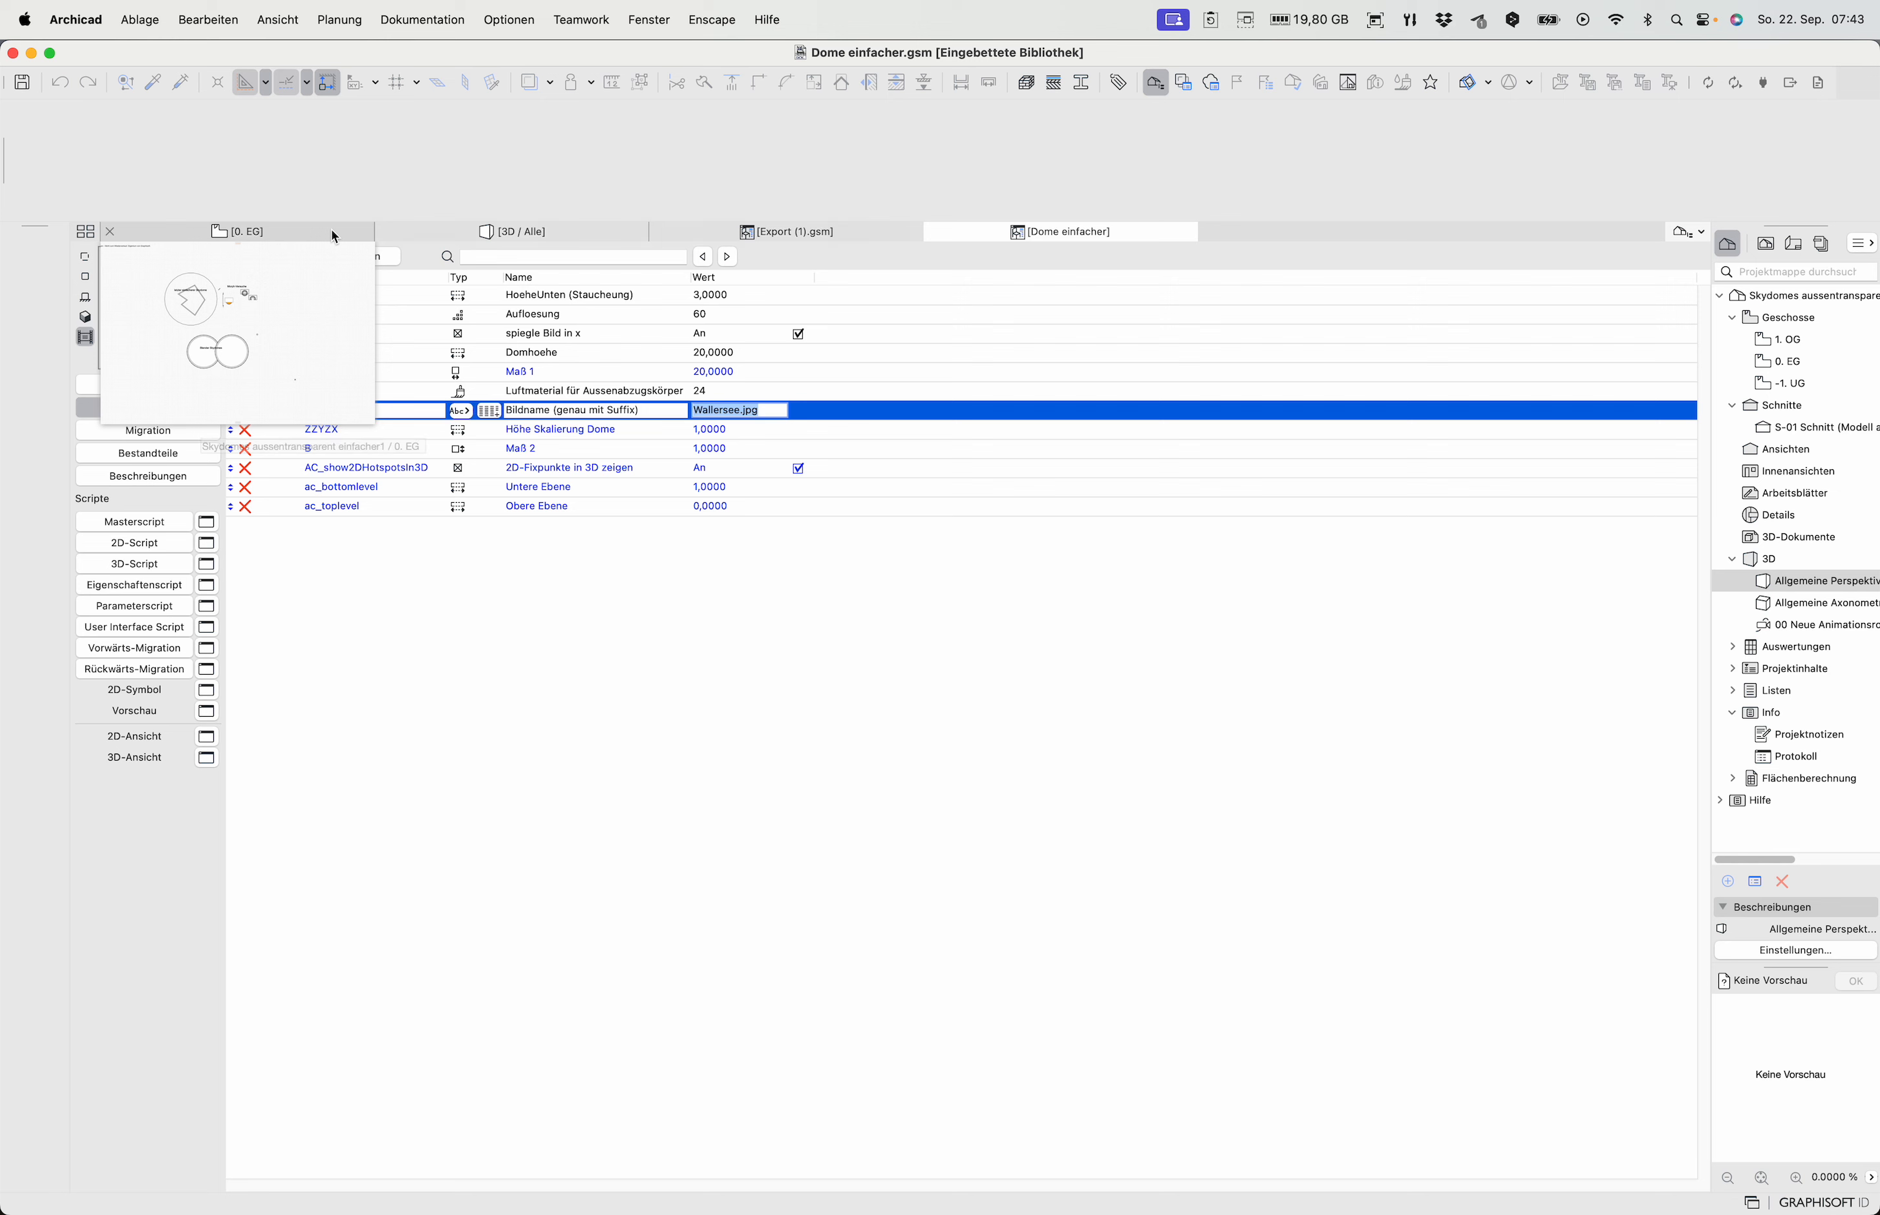
{"action": "left_click", "coordinate": [331, 229]}
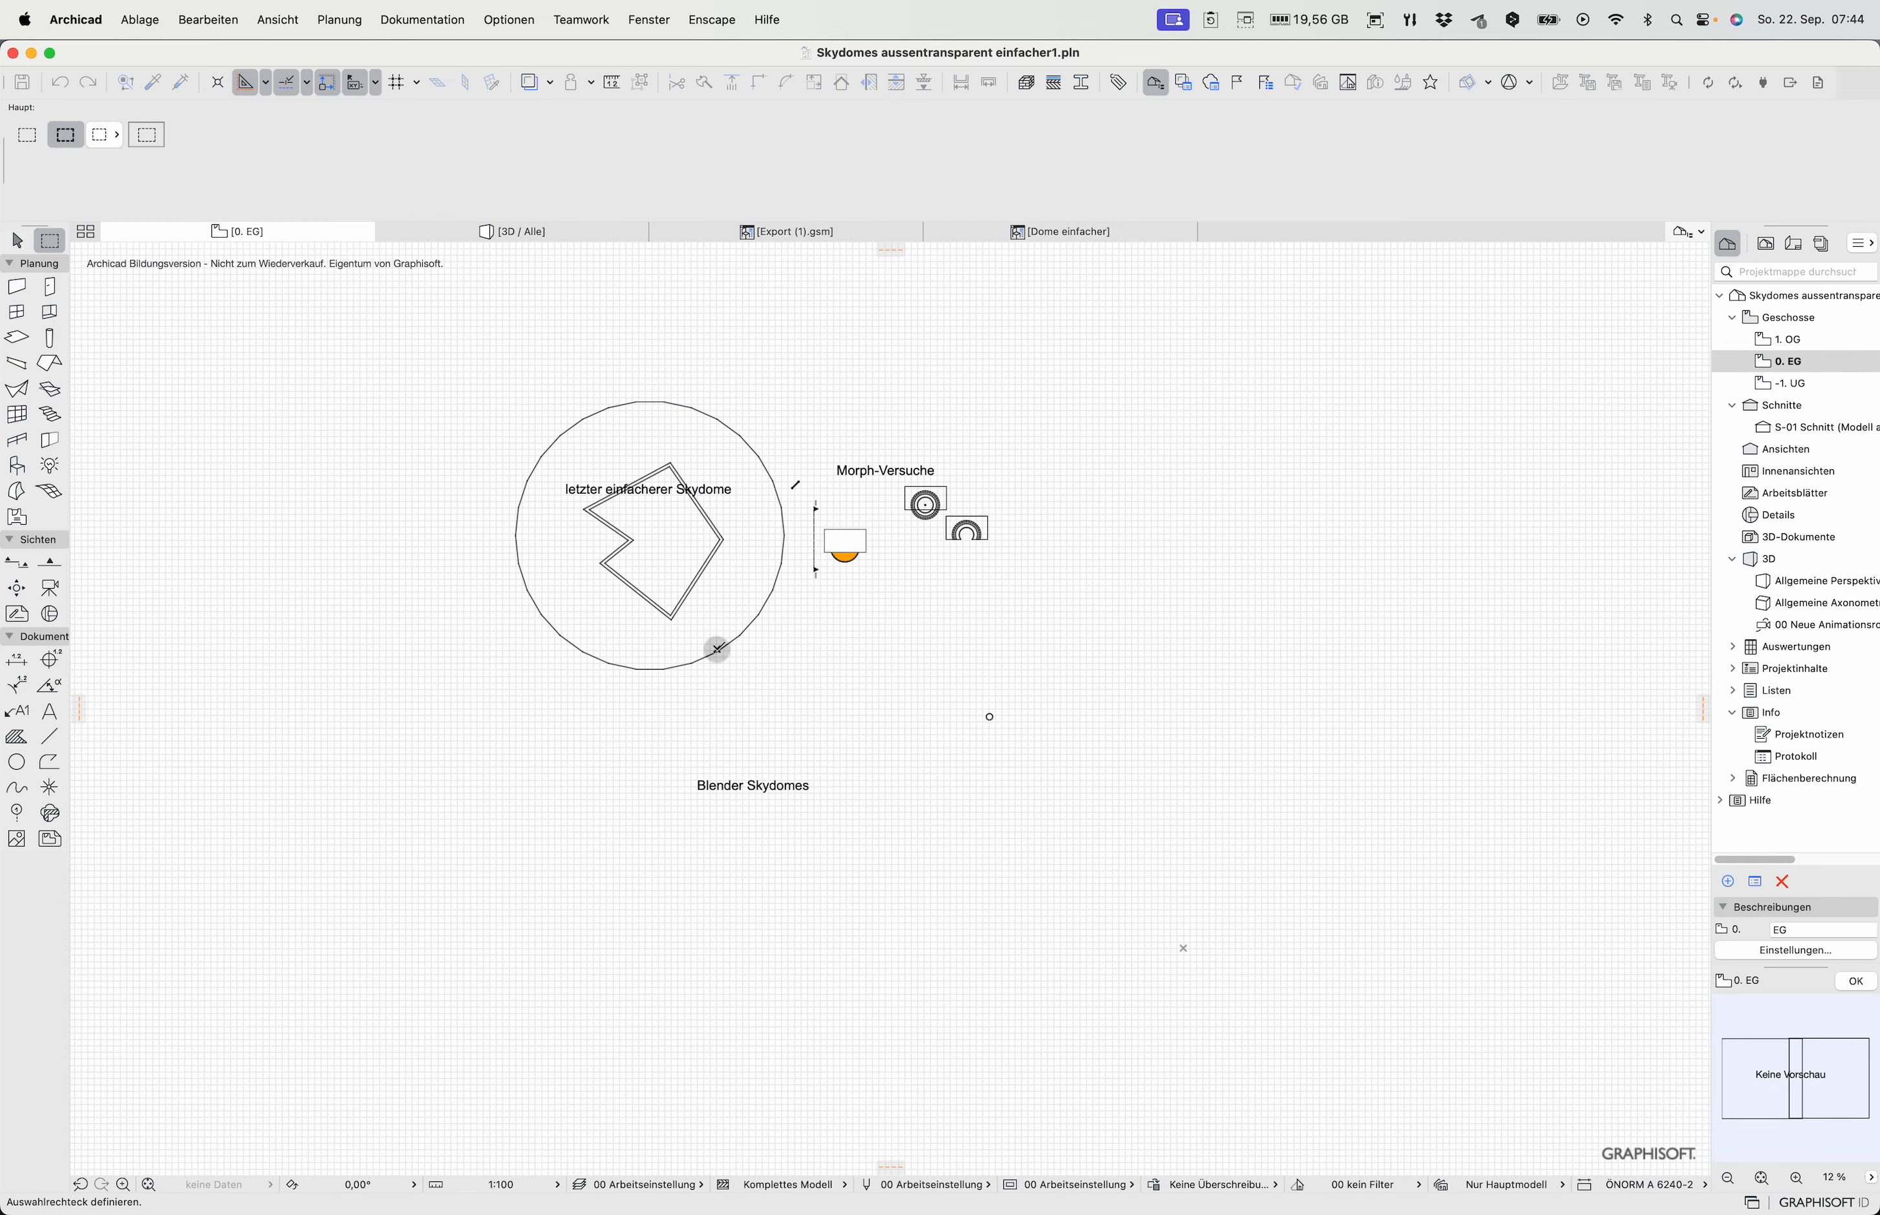
{"action": "left_click", "coordinate": [648, 541]}
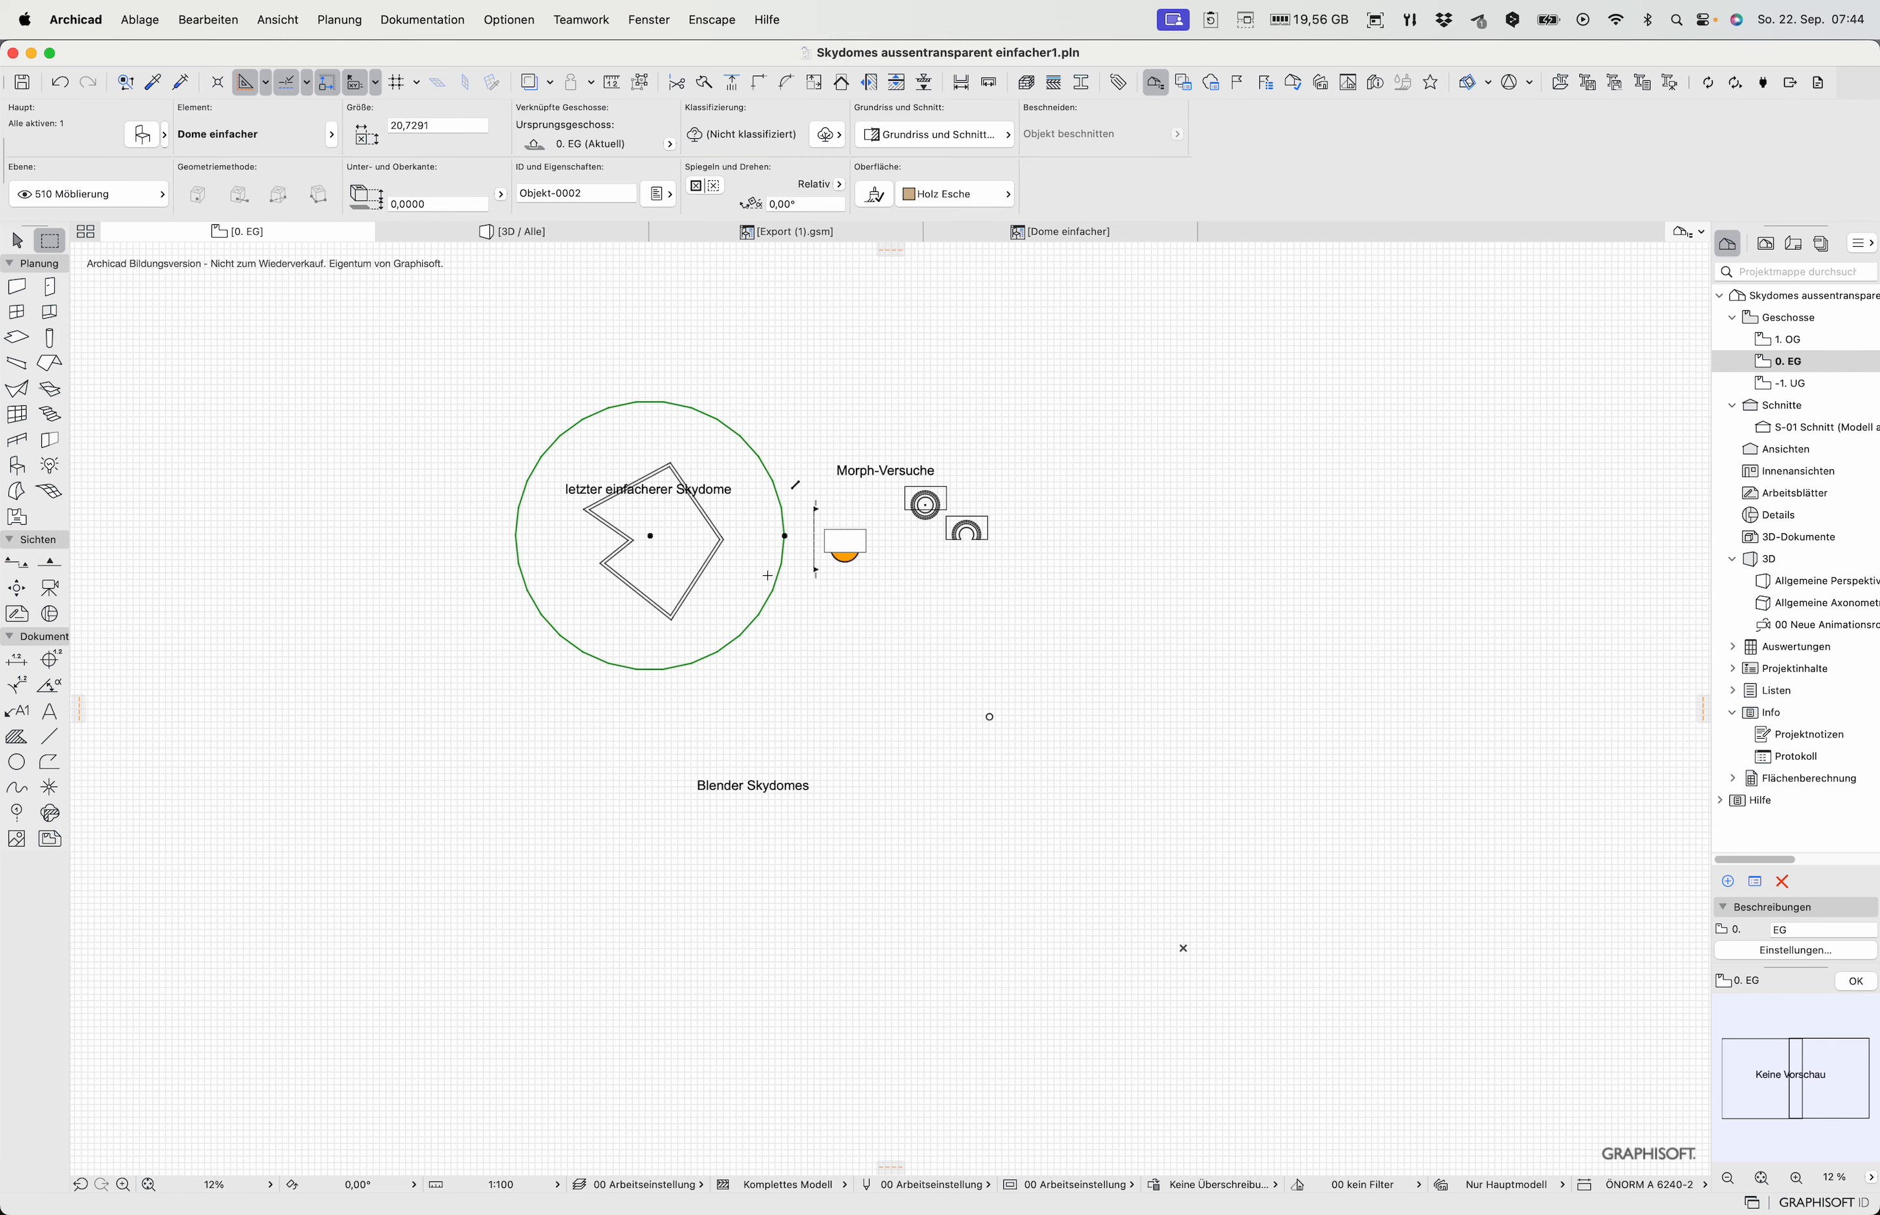
{"action": "double_click", "coordinate": [767, 576]}
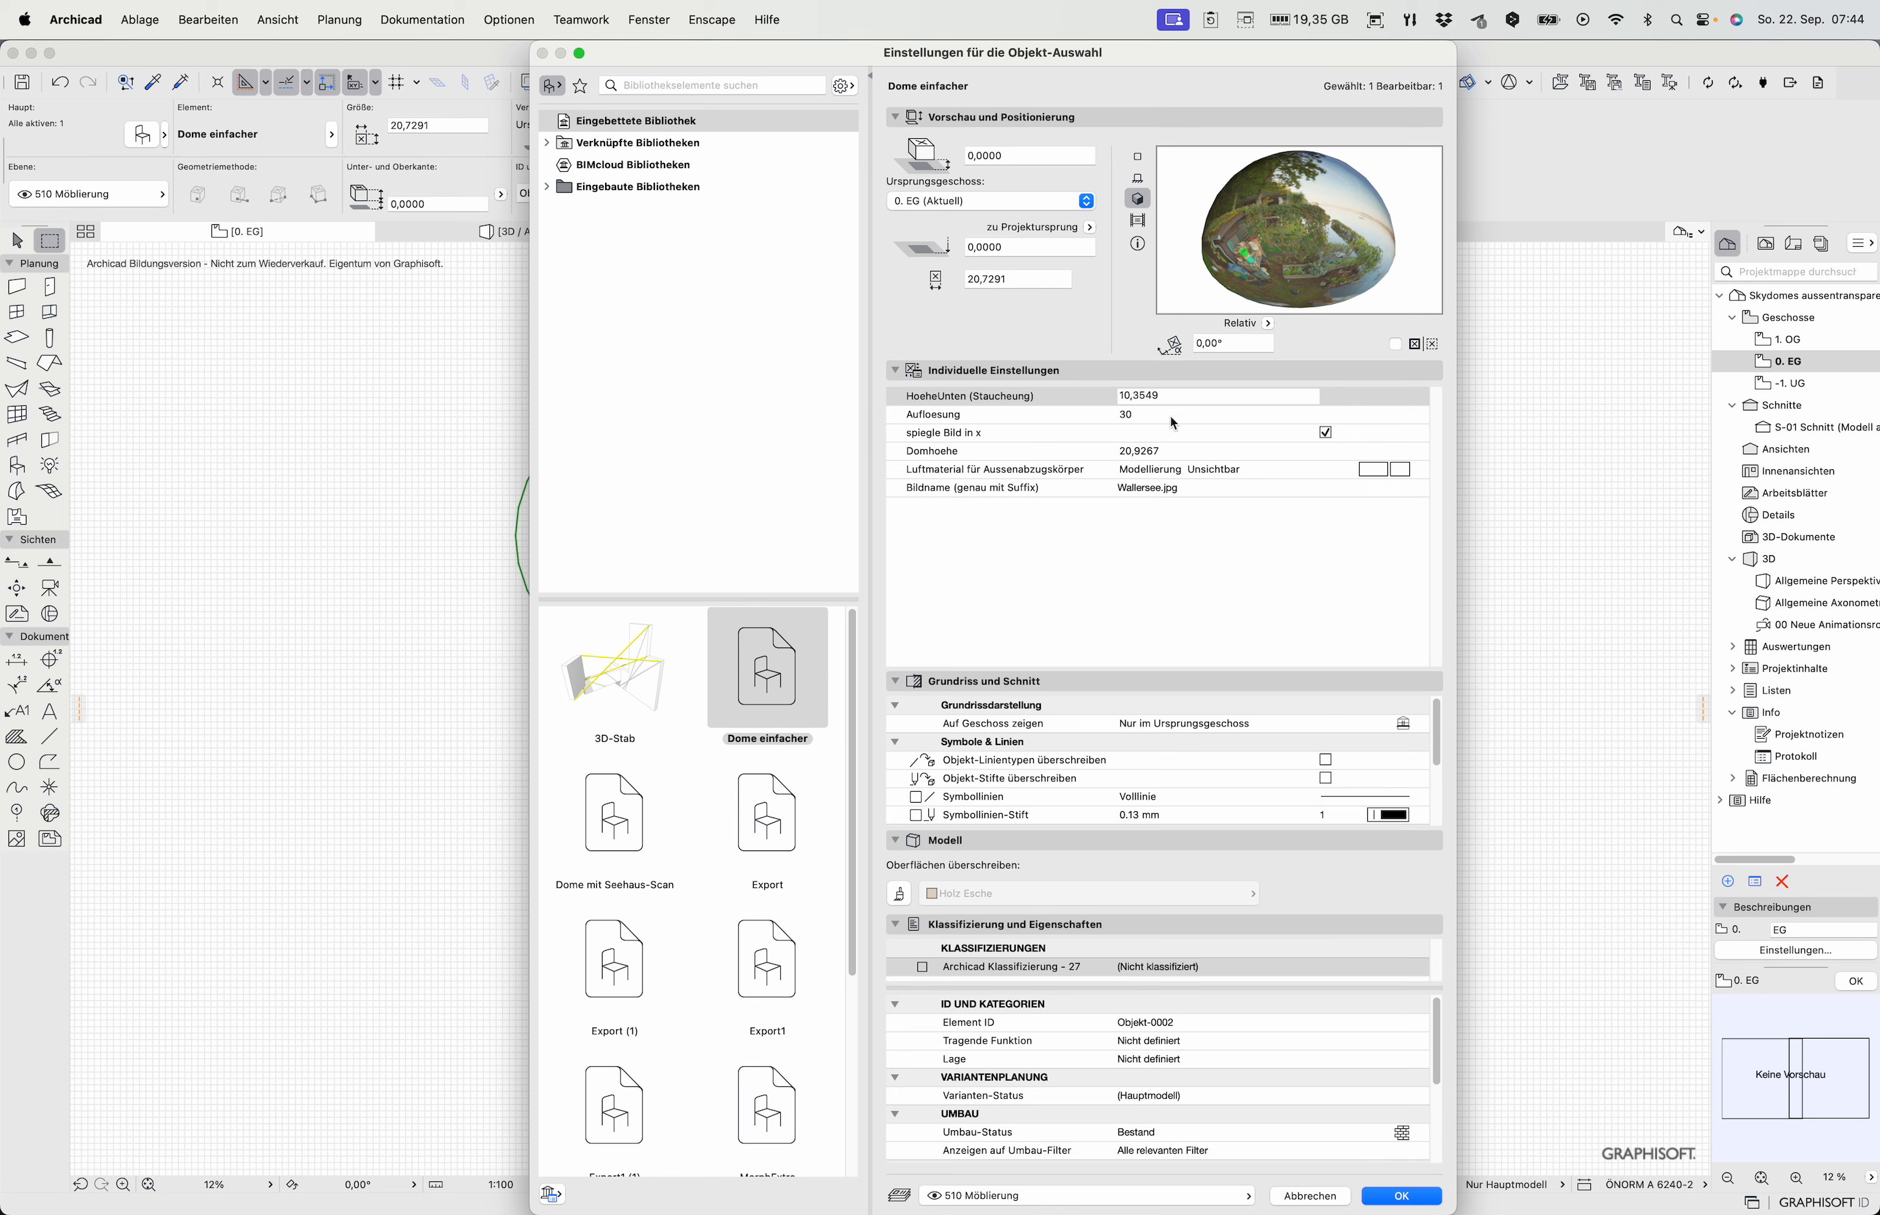
Go through the dome's HoeheUnten, Aufloesung, spiegle Bild in x, Domhoehe and Luftmaterial settings, and close the dialog without changes
{"action": "left_click", "coordinate": [1168, 395]}
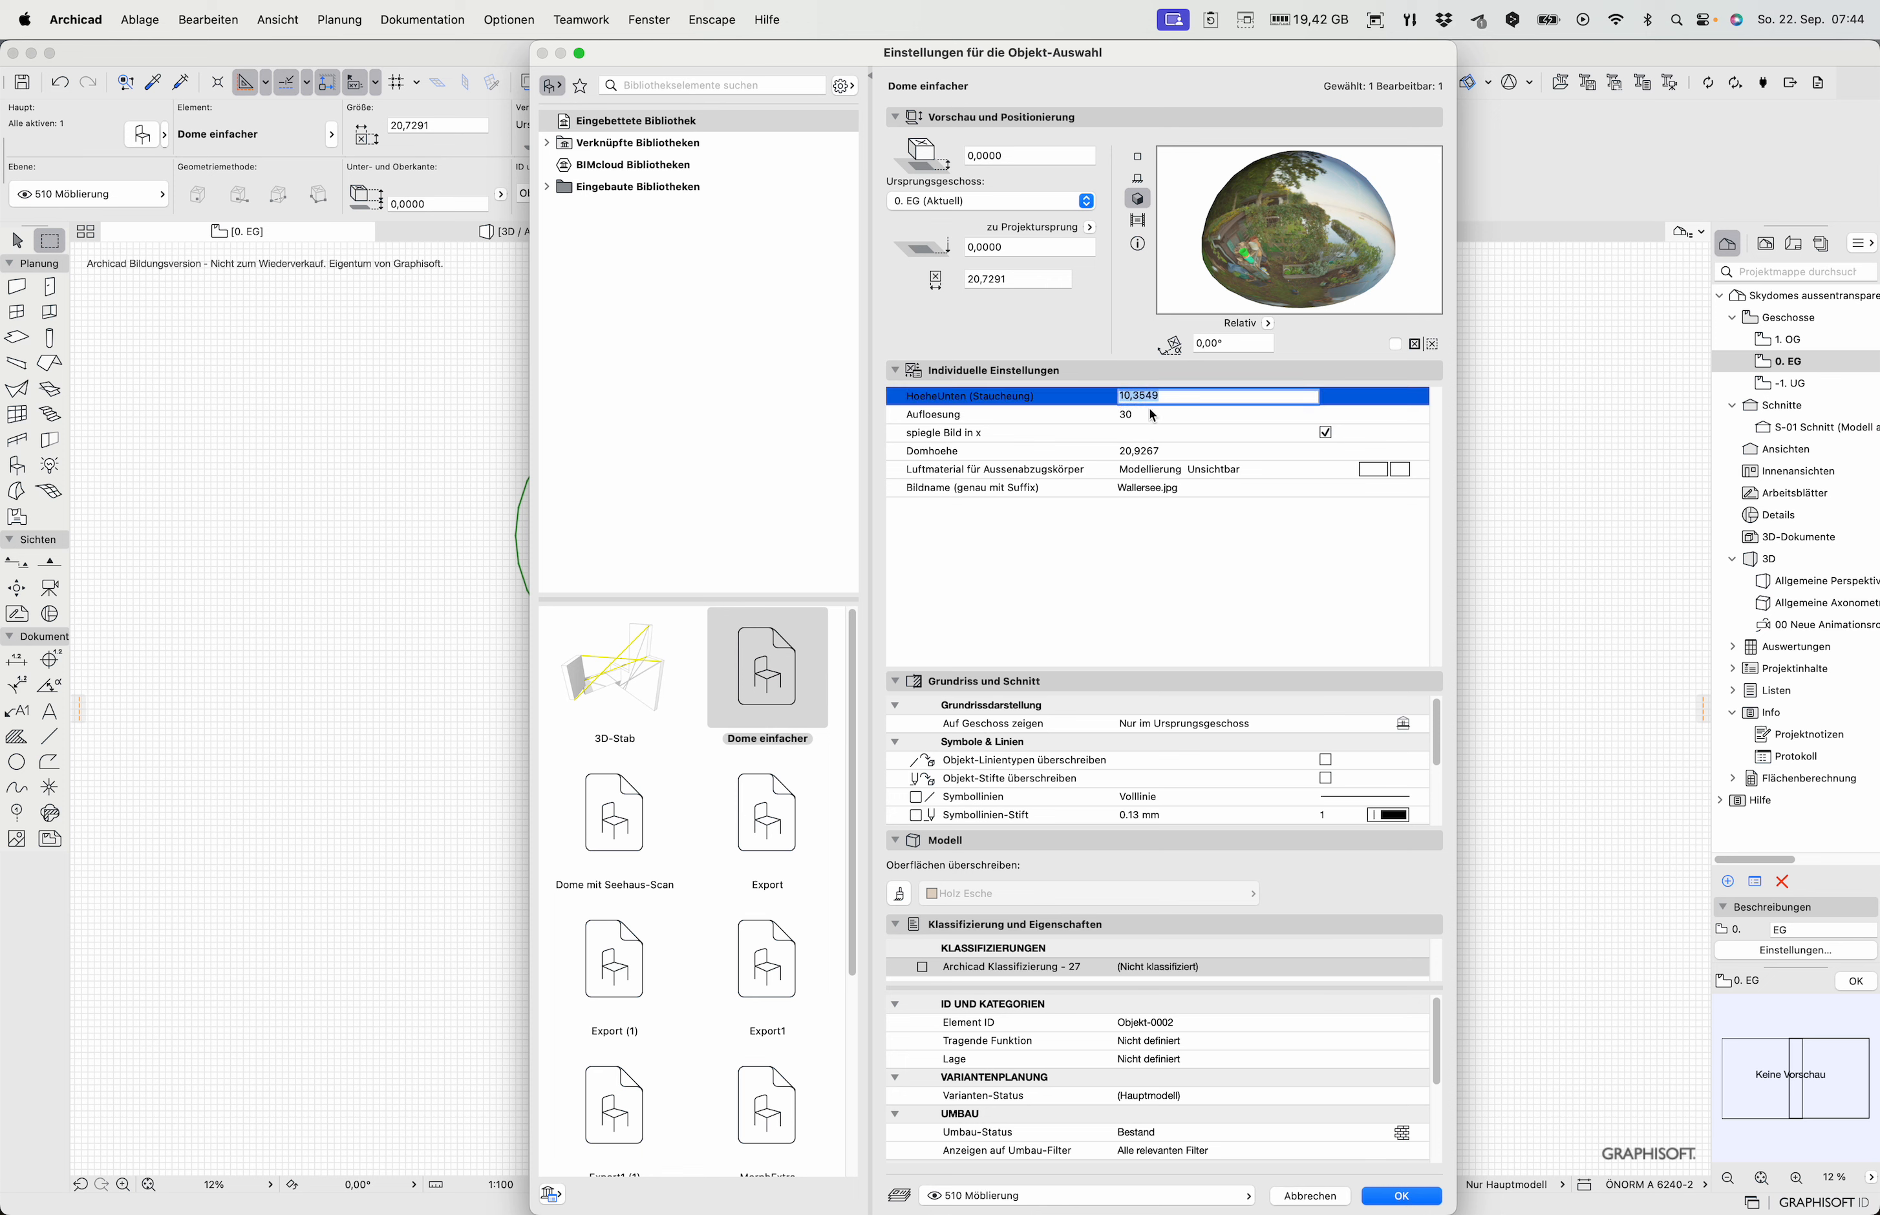
{"action": "key", "text": "Tab"}
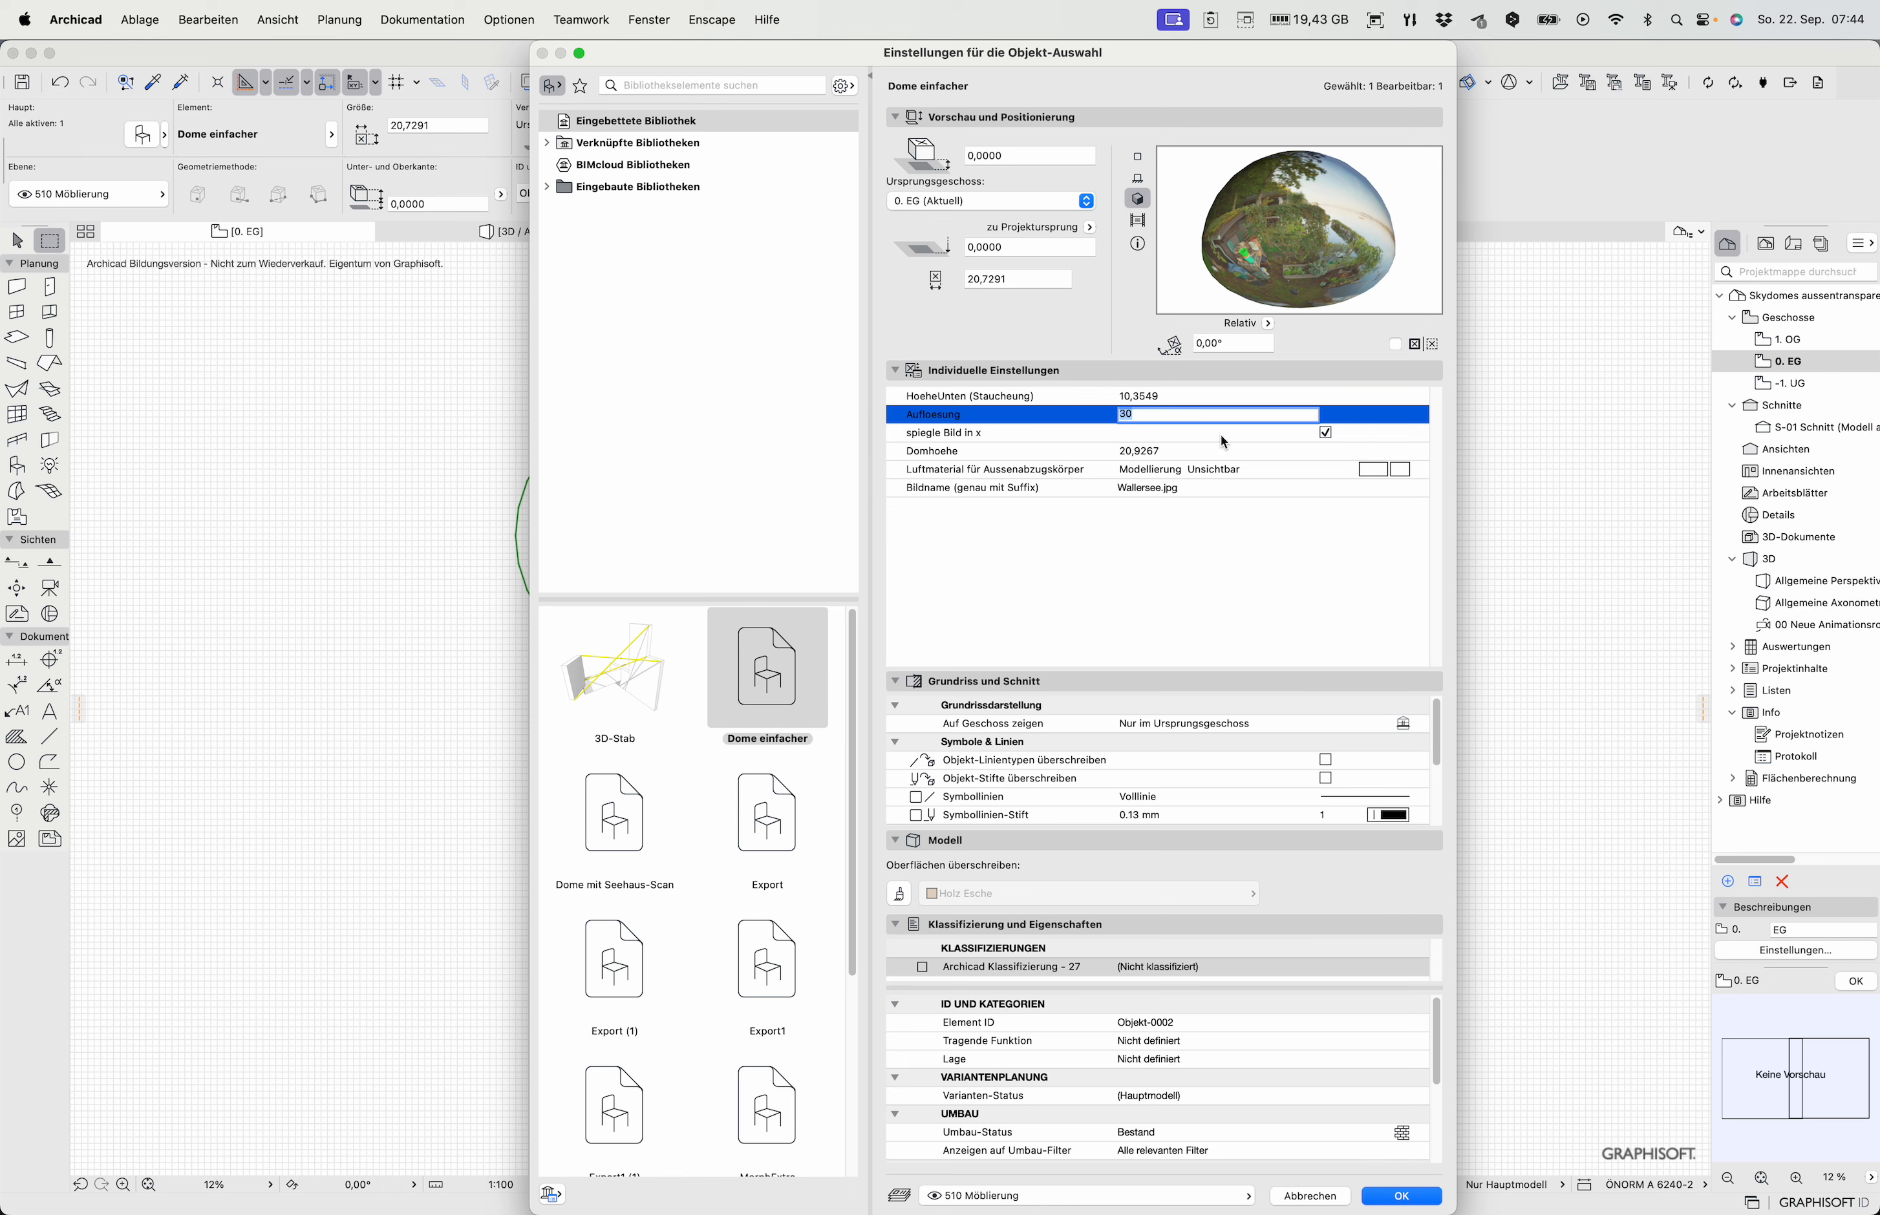
{"action": "left_click", "coordinate": [1348, 434]}
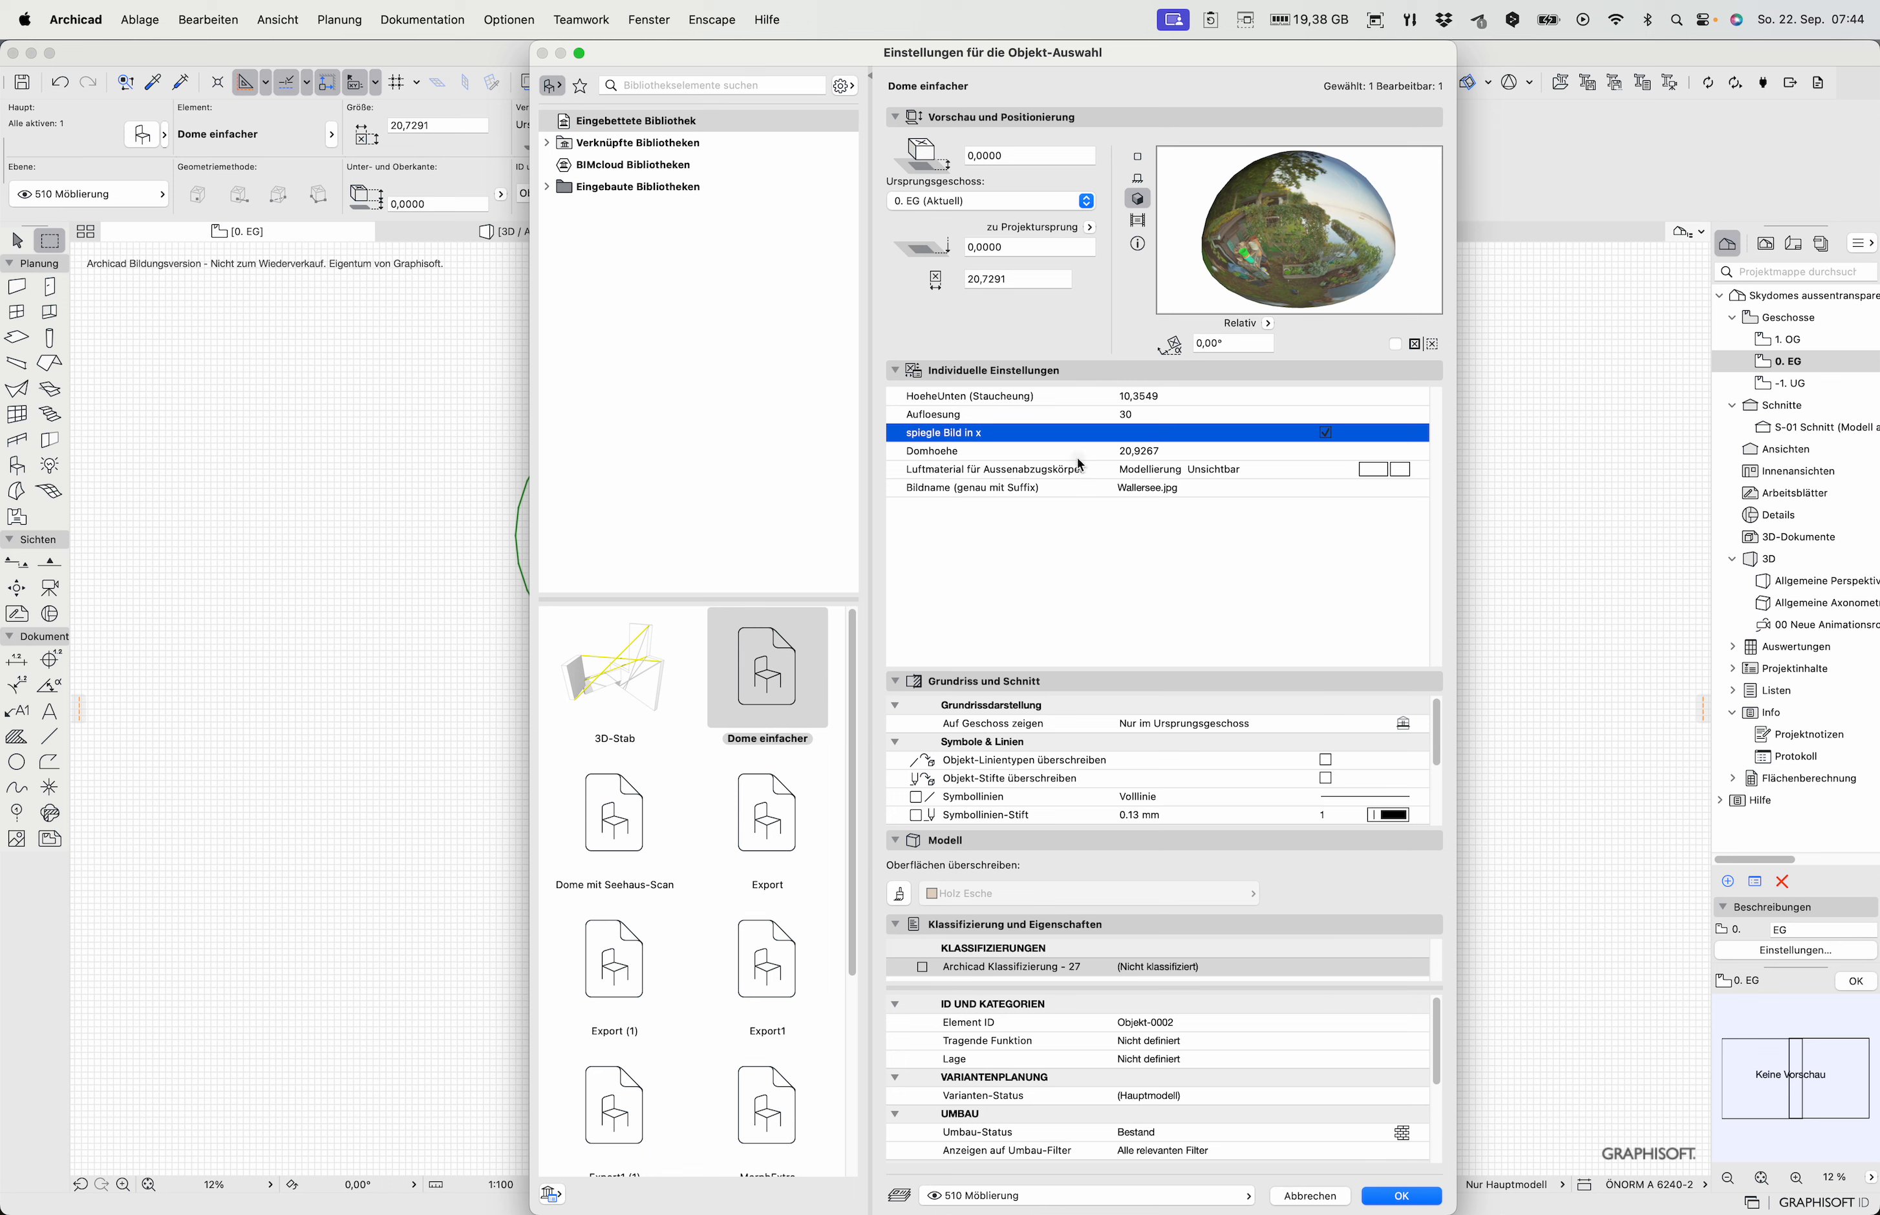
{"action": "left_click", "coordinate": [1195, 448]}
{"action": "left_click_drag", "start_coordinate": [1196, 448], "coordinate": [1087, 443]}
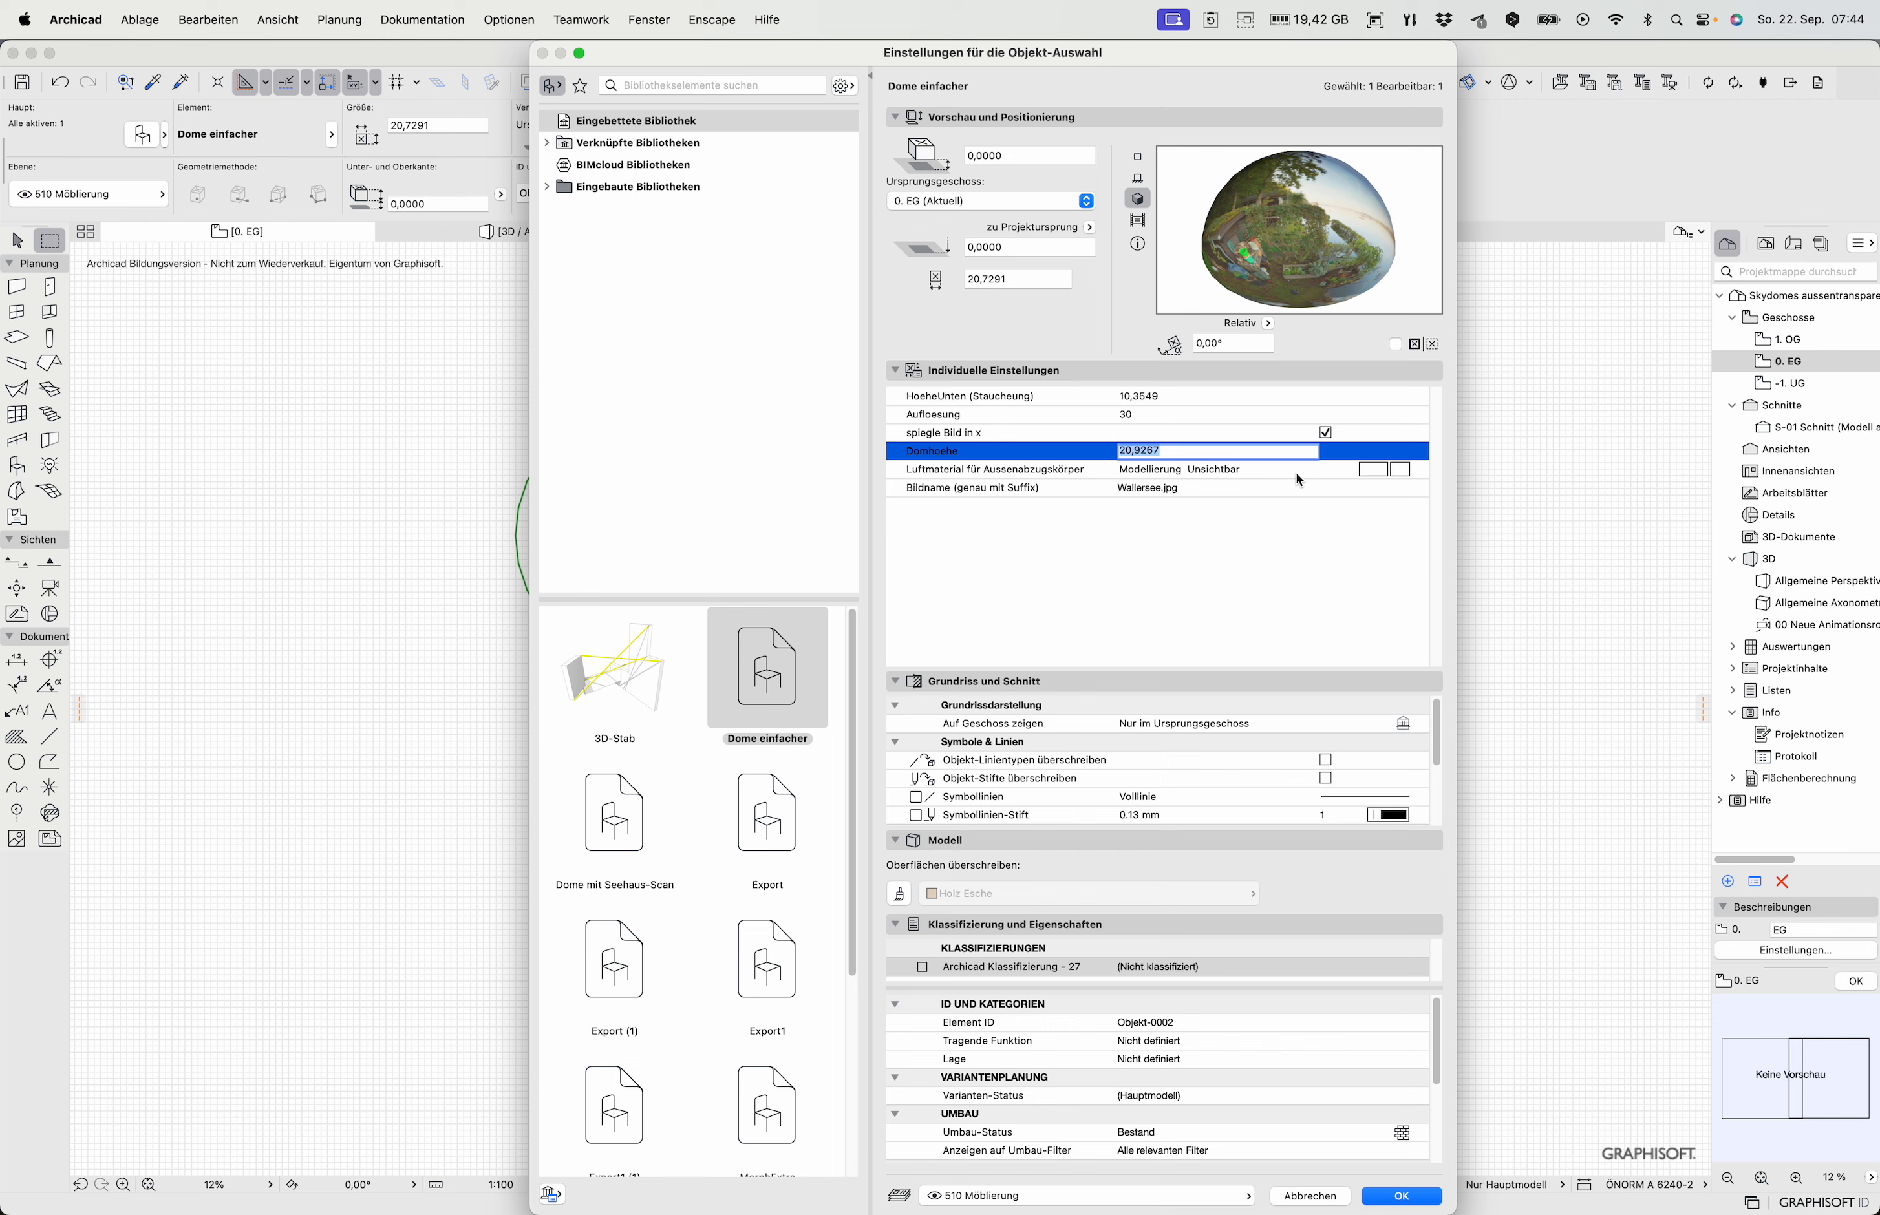
{"action": "left_click", "coordinate": [1386, 475]}
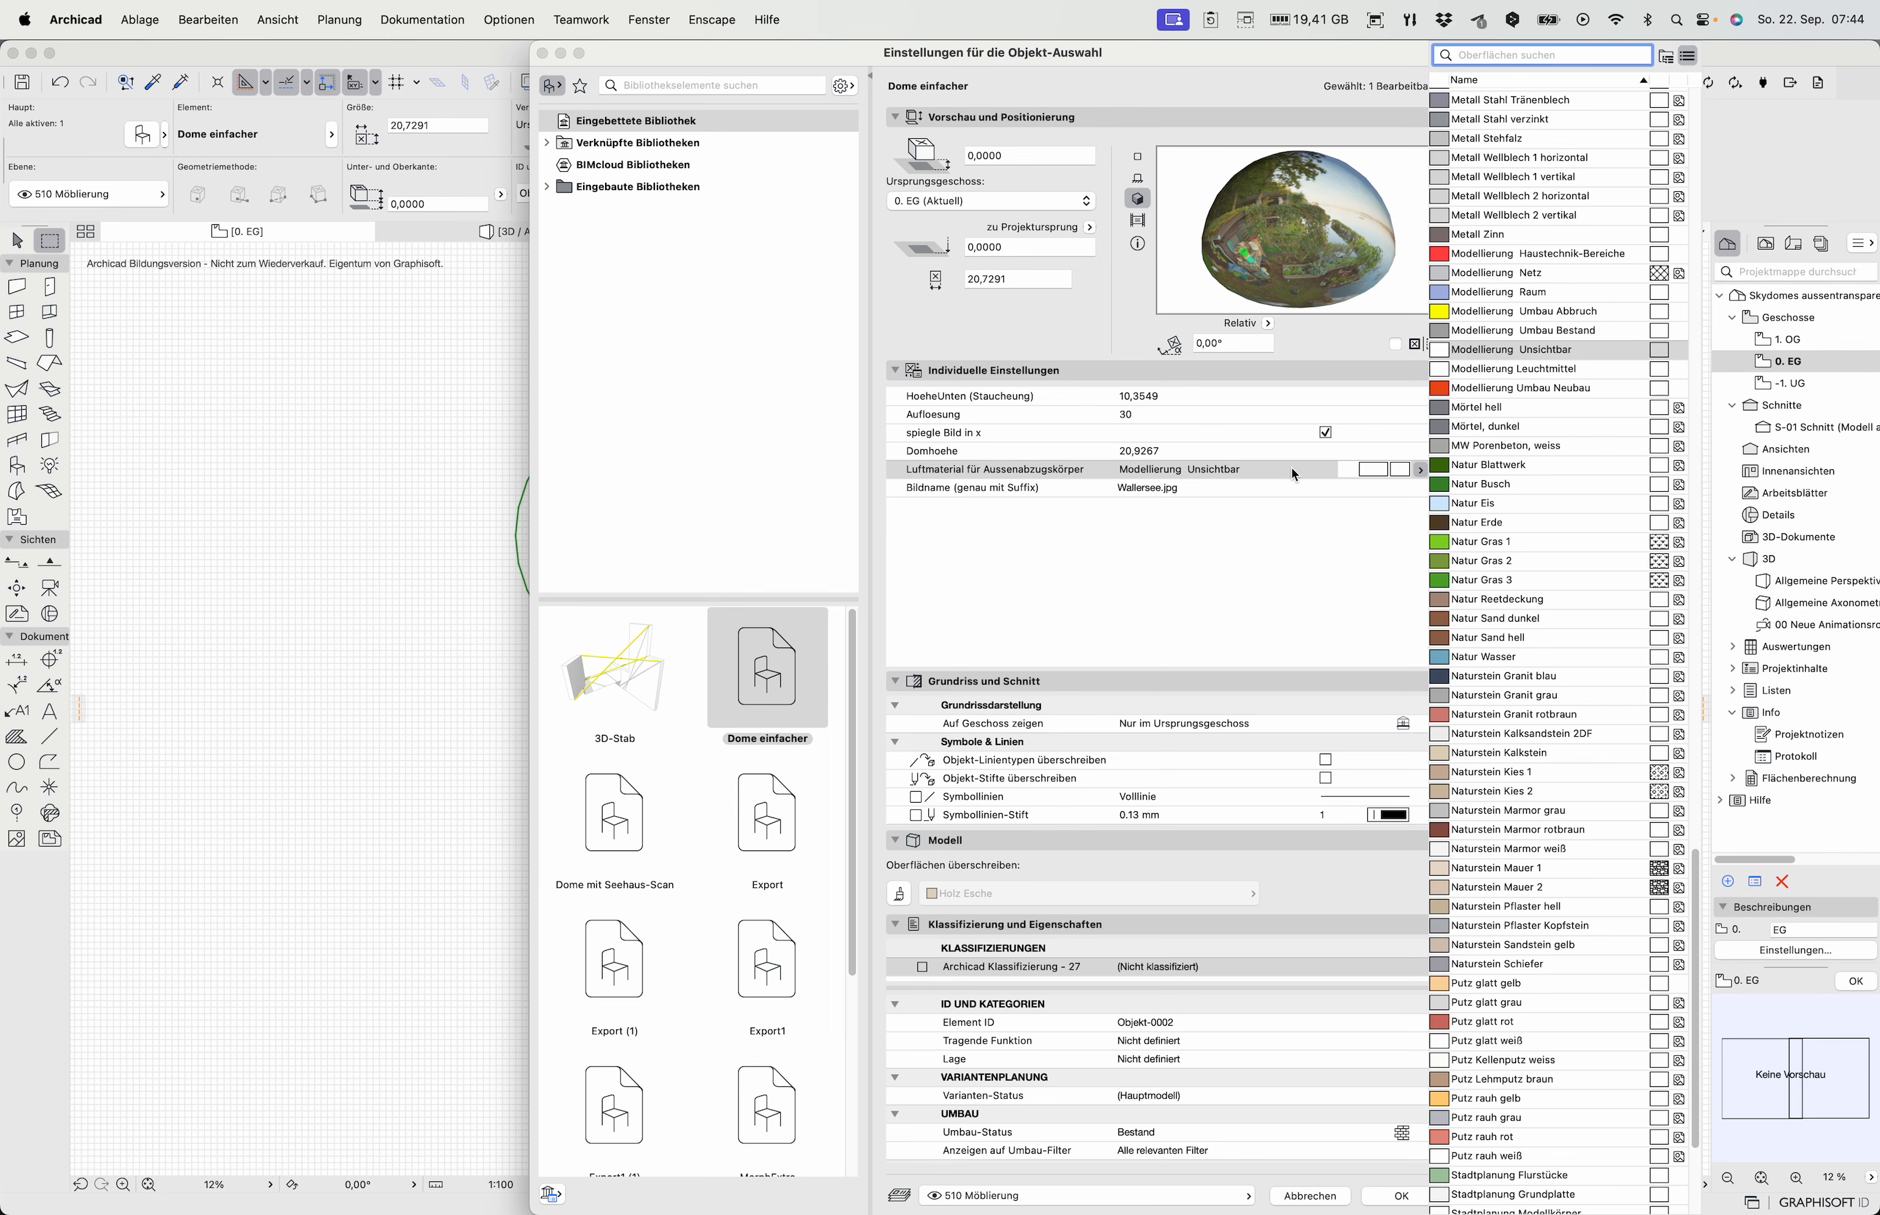
{"action": "left_click", "coordinate": [1293, 510]}
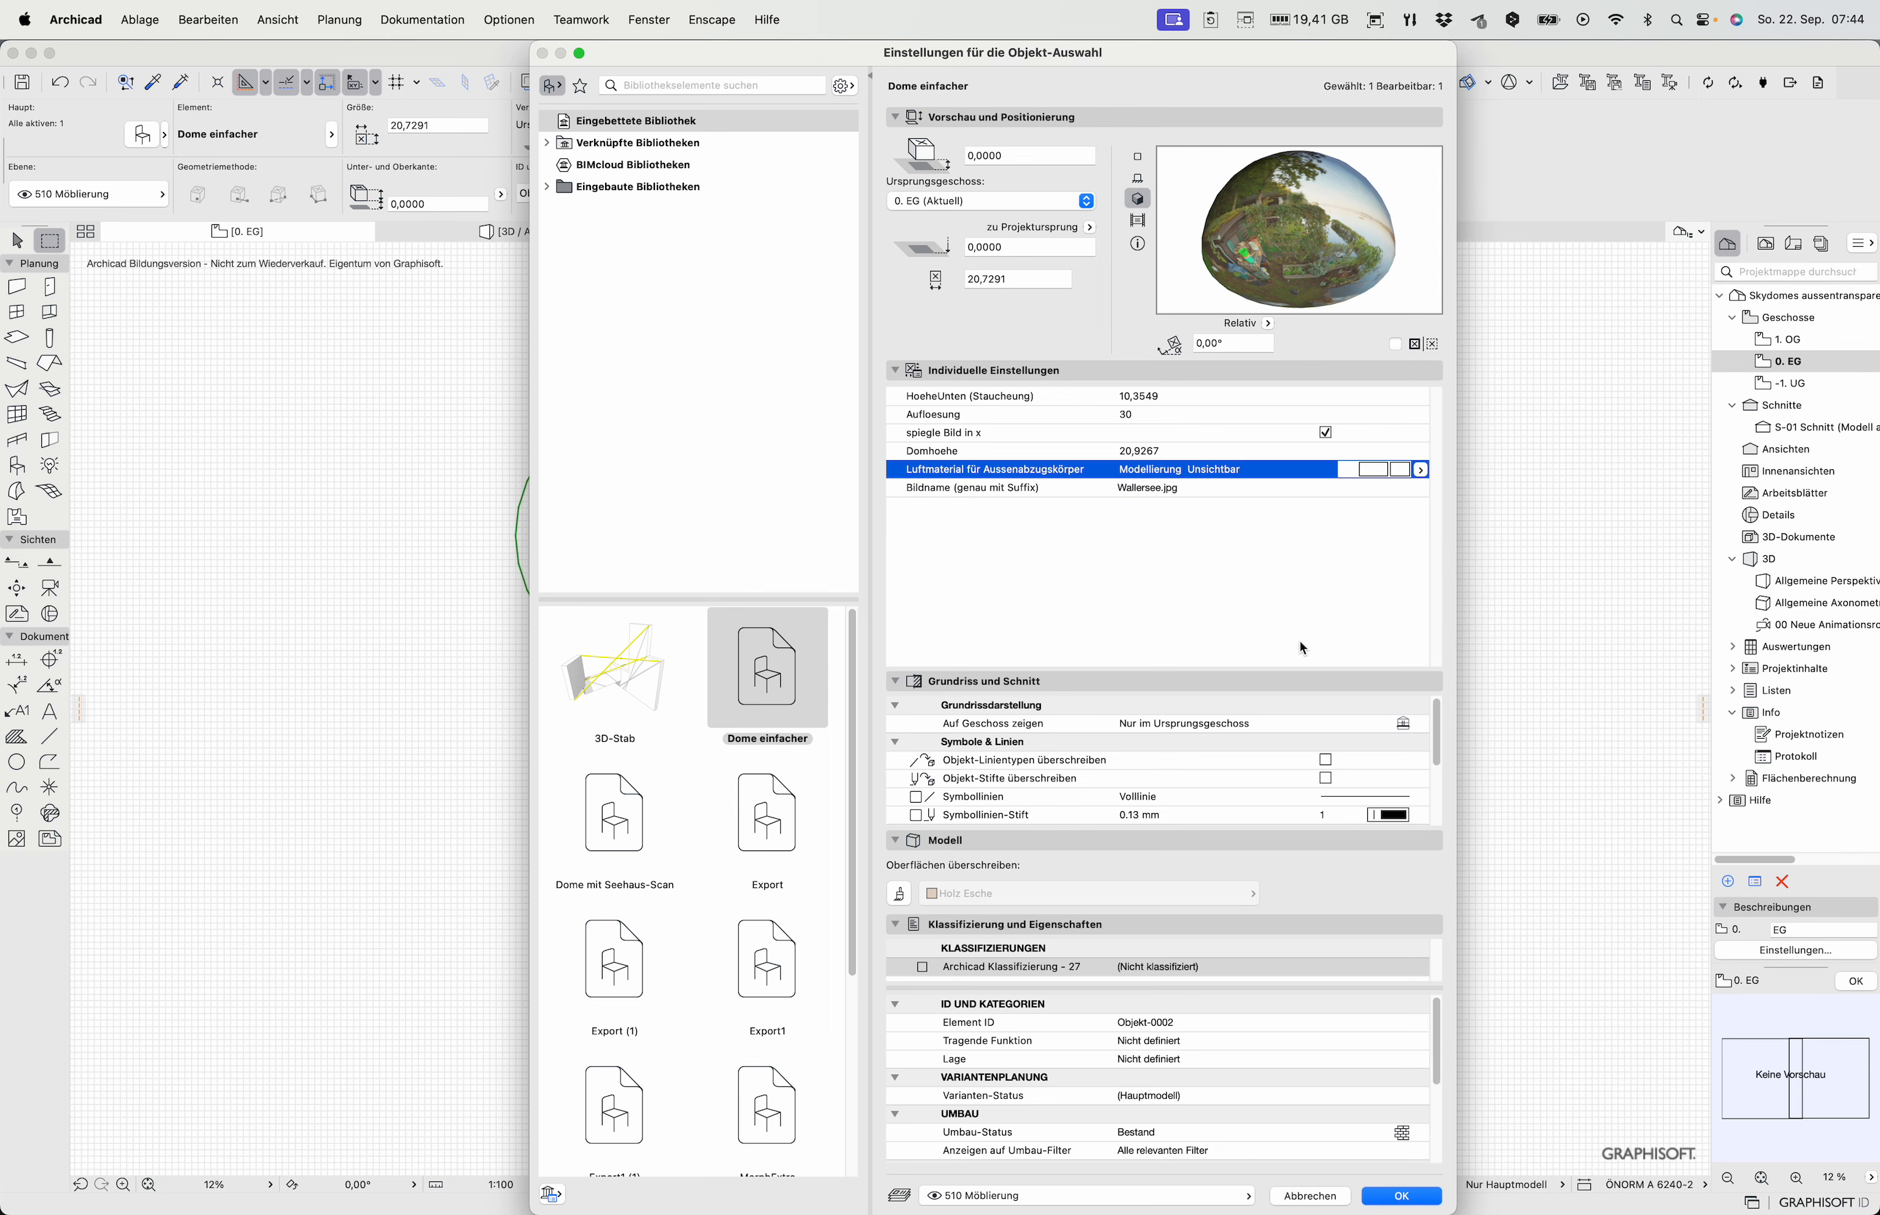
{"action": "left_click", "coordinate": [1321, 1199]}
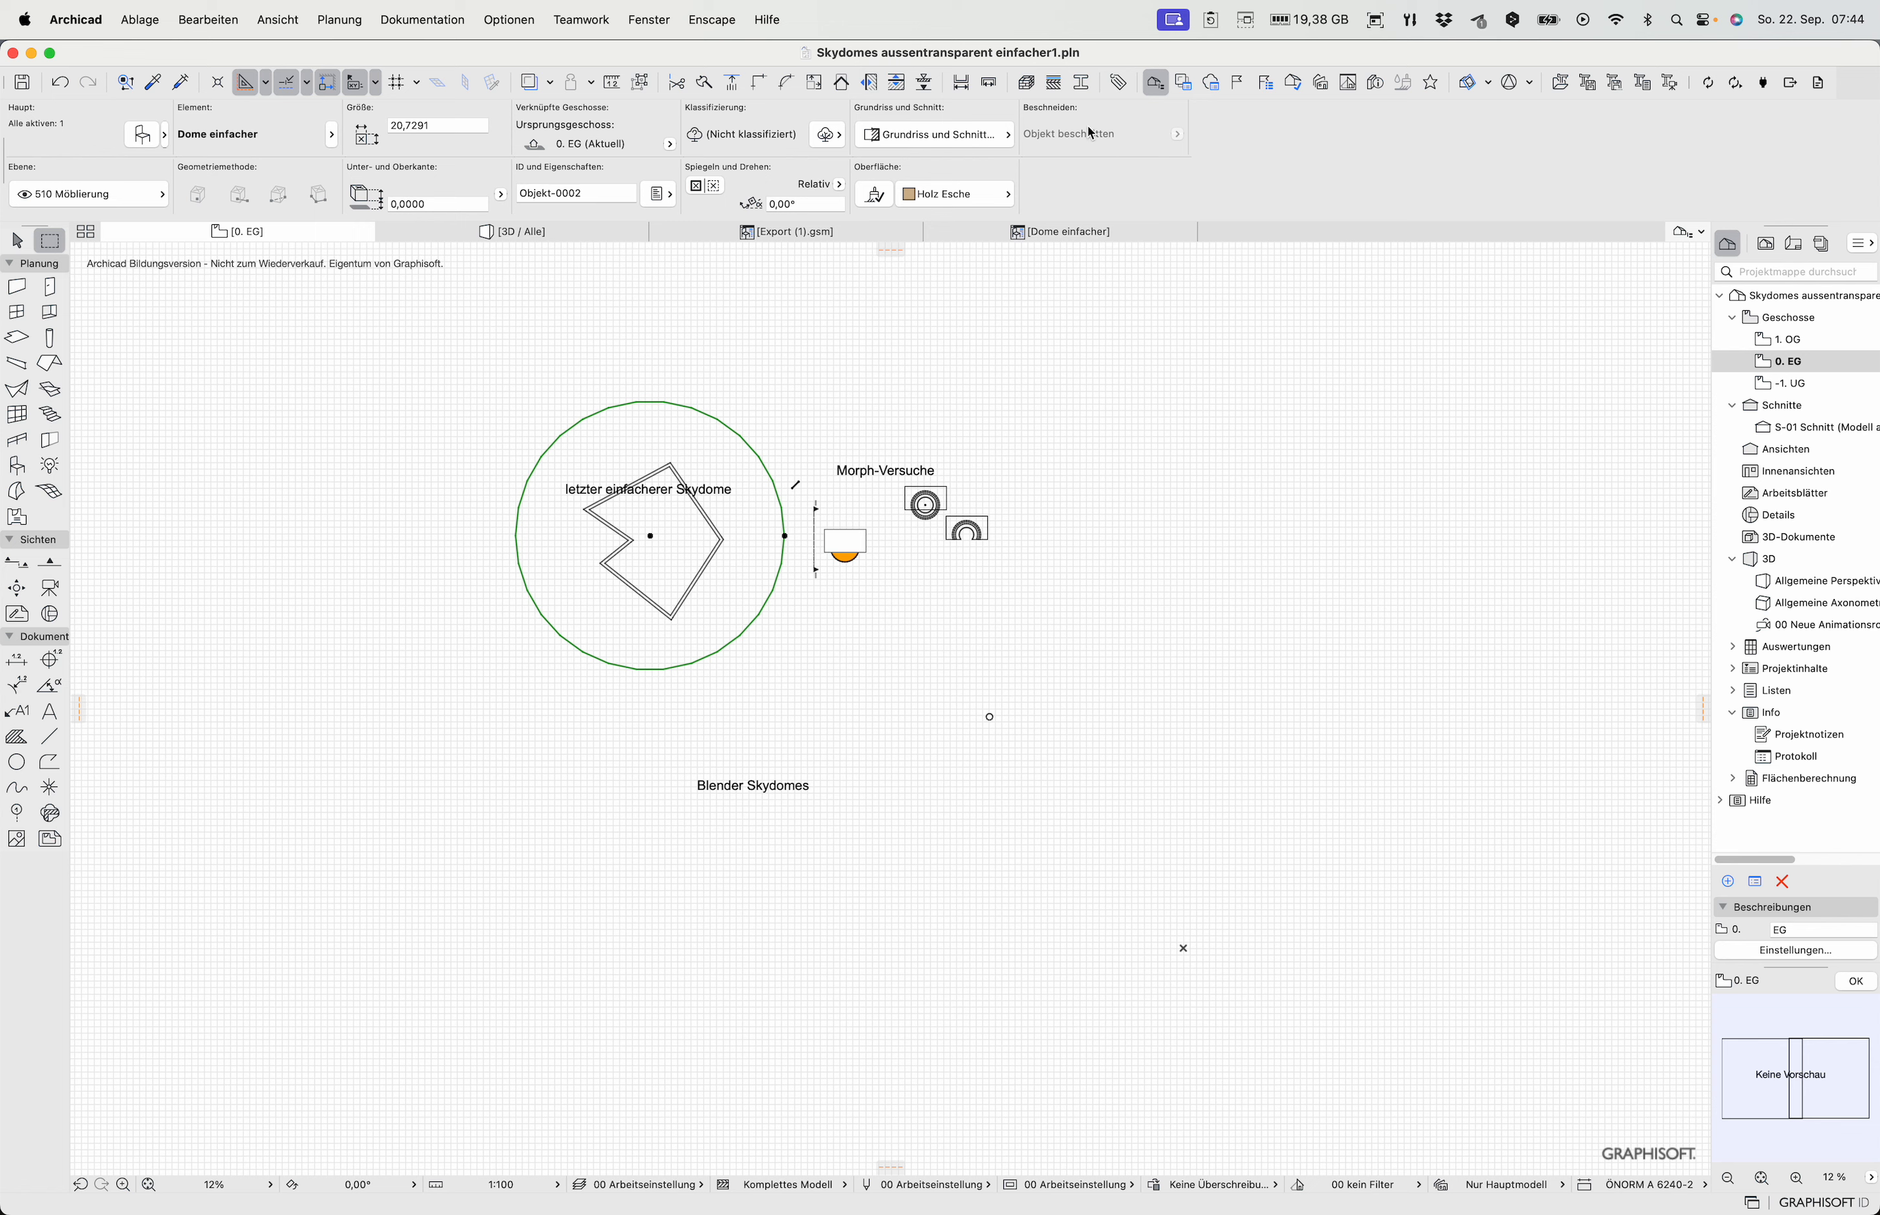
Search the building materials for "luft", inspect the surface assigned to Luftschicht horizontal, and cancel the dialog
{"action": "left_click", "coordinate": [1026, 82]}
{"action": "left_click", "coordinate": [719, 269]}
{"action": "type", "text": "luft"}
{"action": "double_click", "coordinate": [705, 331]}
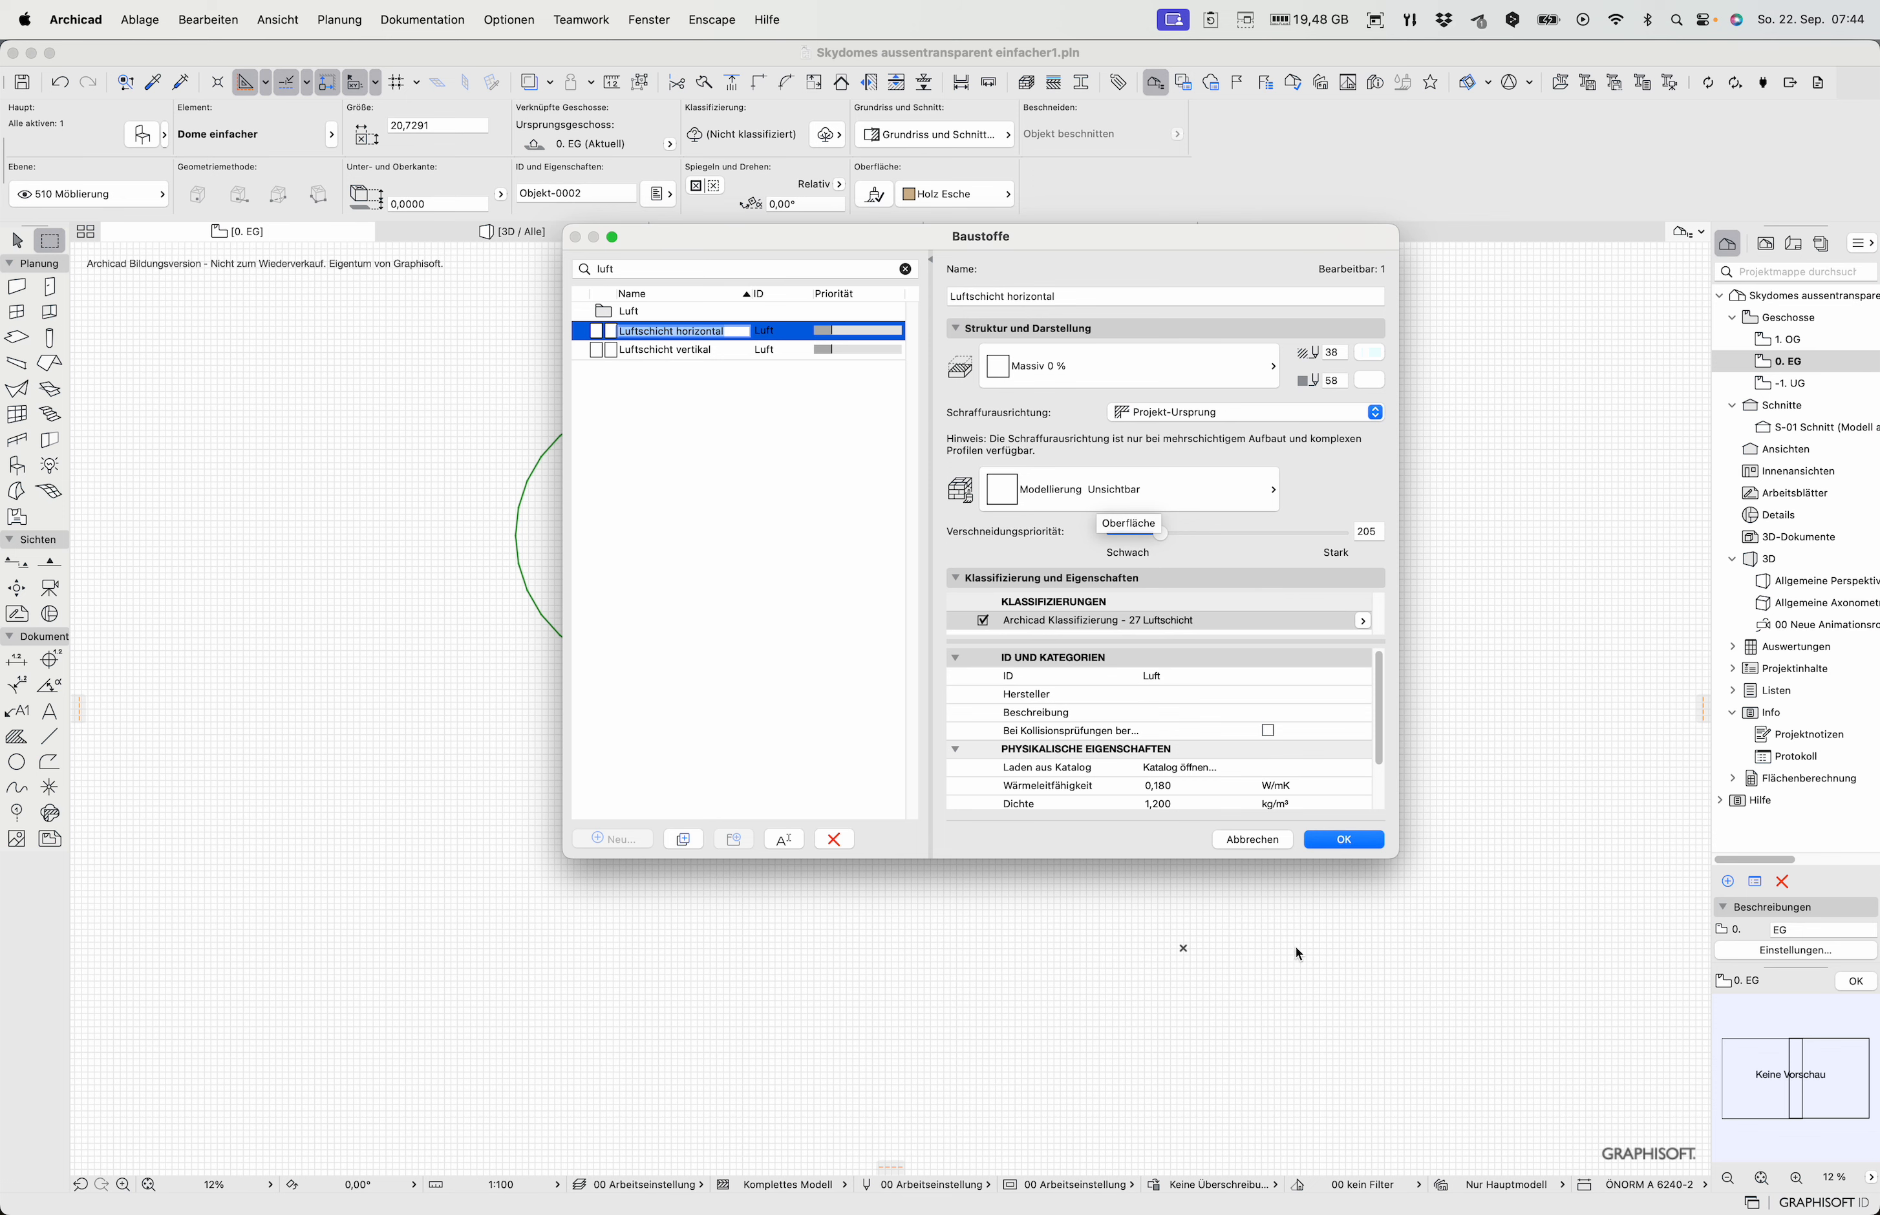
{"action": "left_click", "coordinate": [1263, 842]}
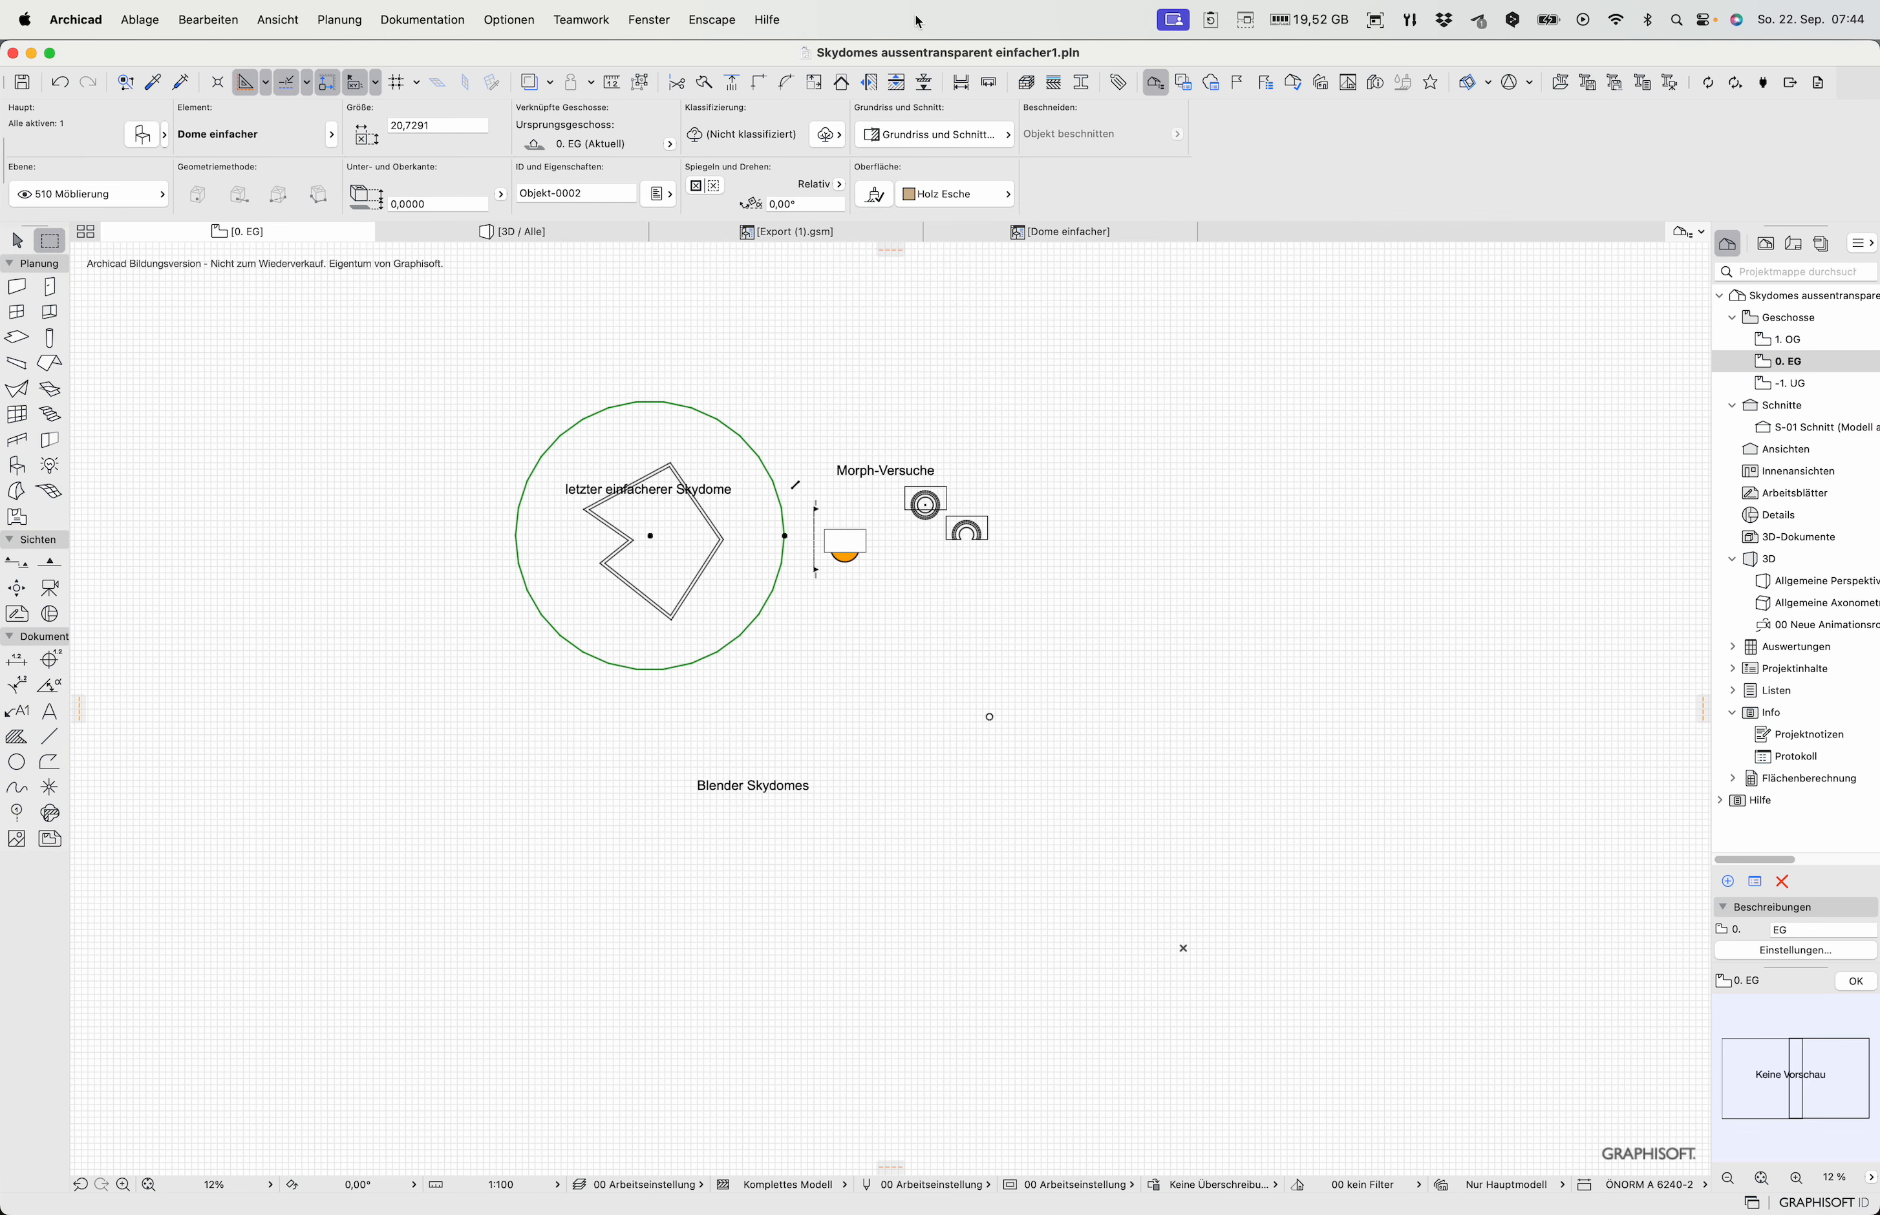
Search the surface materials for "modell", examine the settings of Modellierung Unsichtbar, and close the dialog
{"action": "left_click", "coordinate": [510, 24]}
{"action": "mouse_move", "coordinate": [536, 58]}
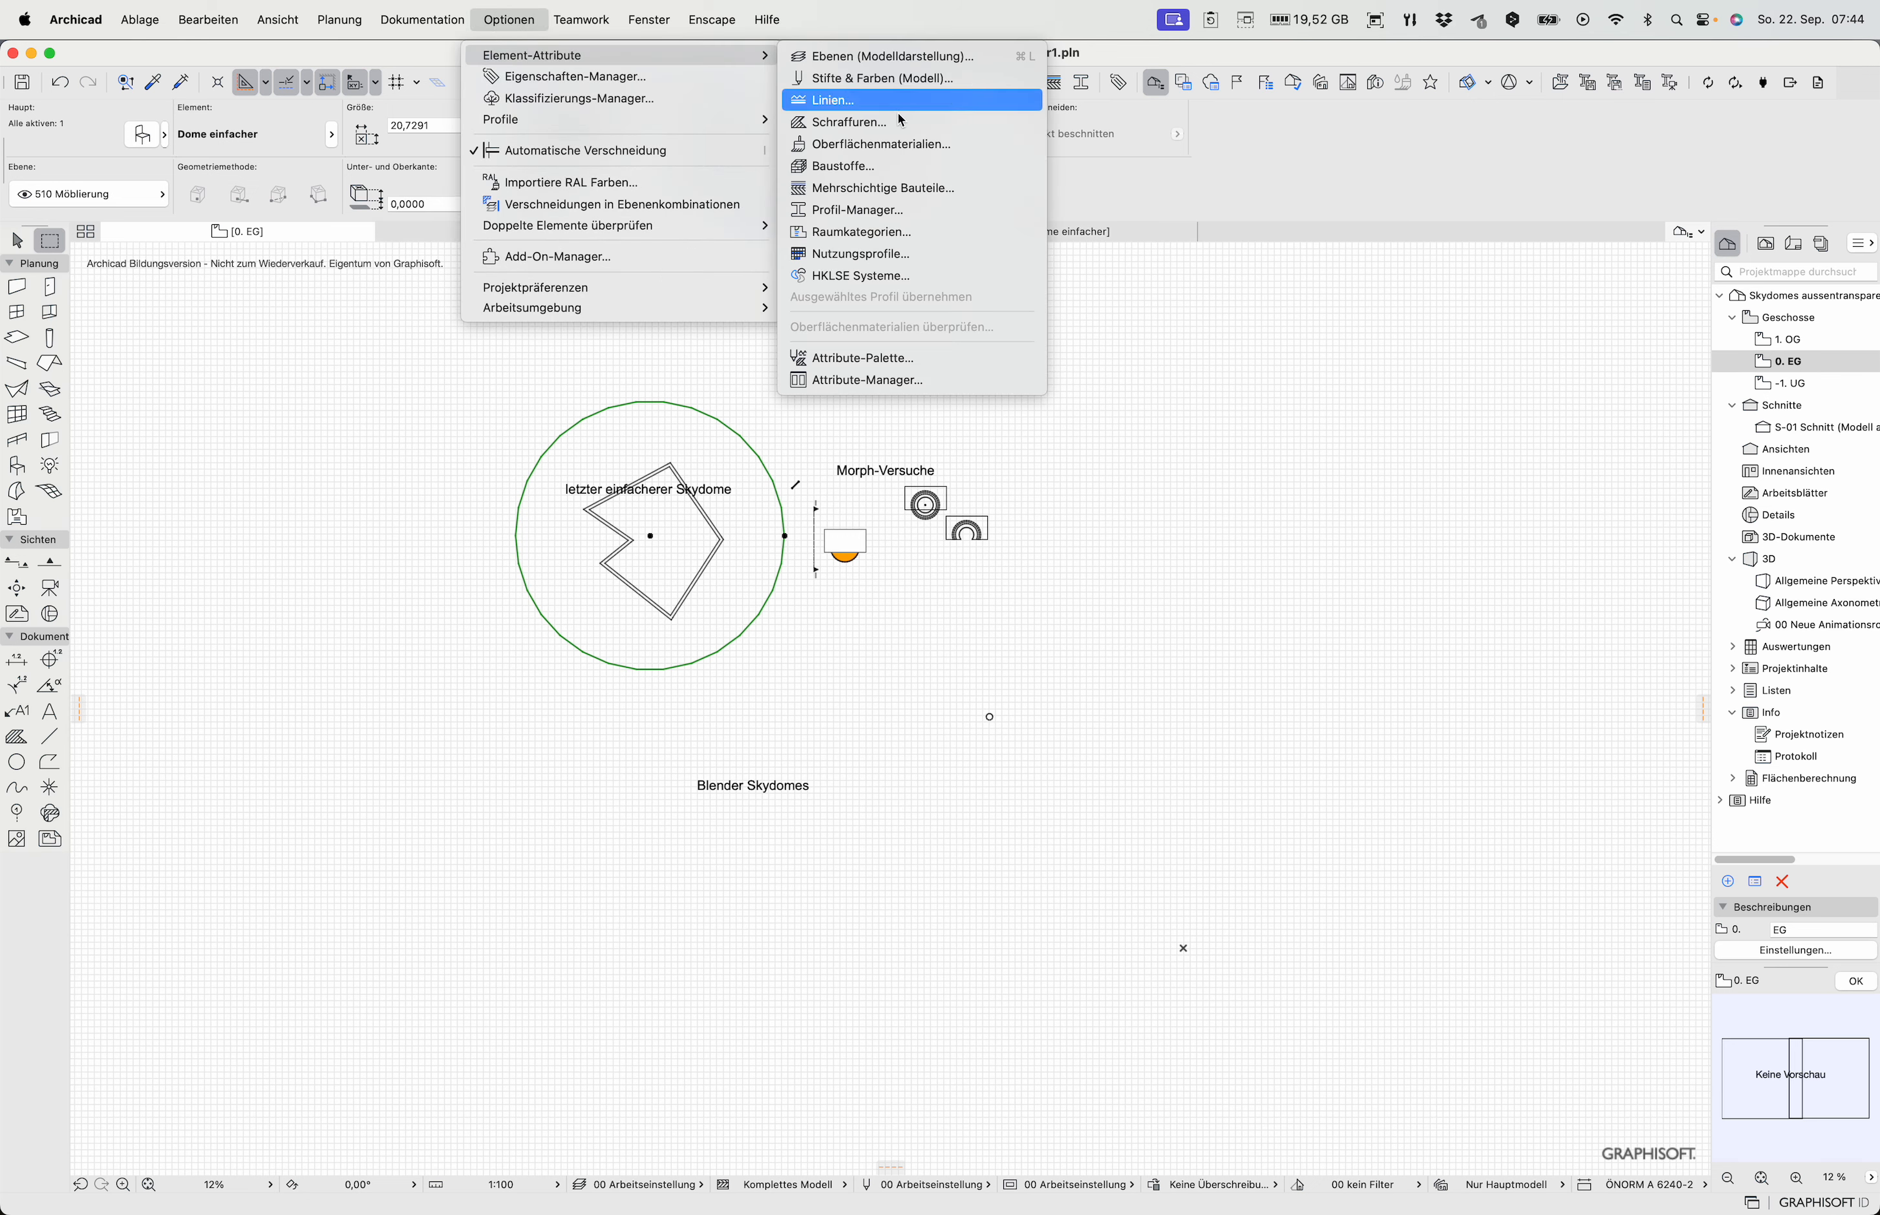
{"action": "left_click", "coordinate": [923, 149]}
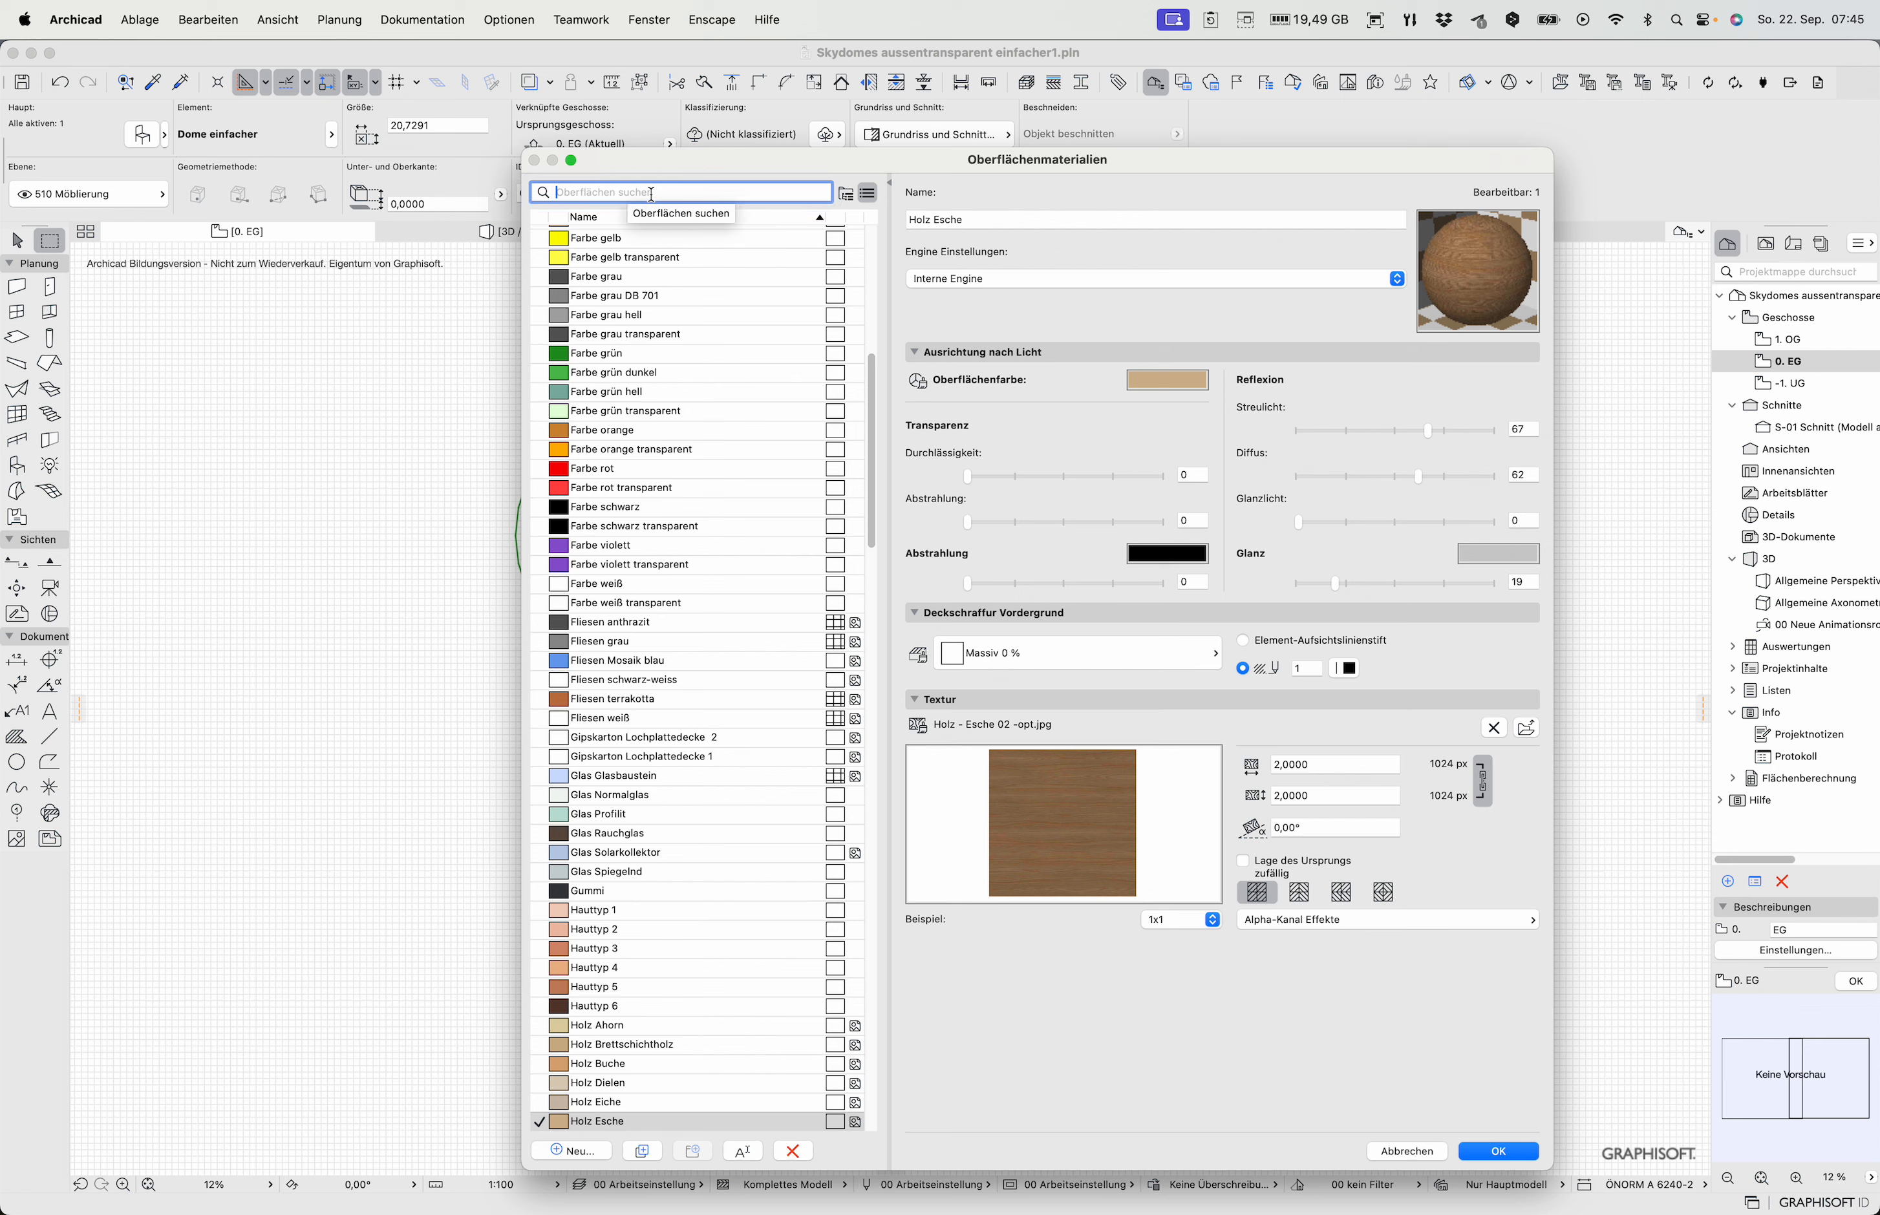
{"action": "mouse_move", "coordinate": [866, 432]}
{"action": "left_mouse_down"}
{"action": "mouse_move", "coordinate": [875, 612]}
{"action": "mouse_move", "coordinate": [869, 438]}
{"action": "left_mouse_up"}
{"action": "type", "text": "mo"}
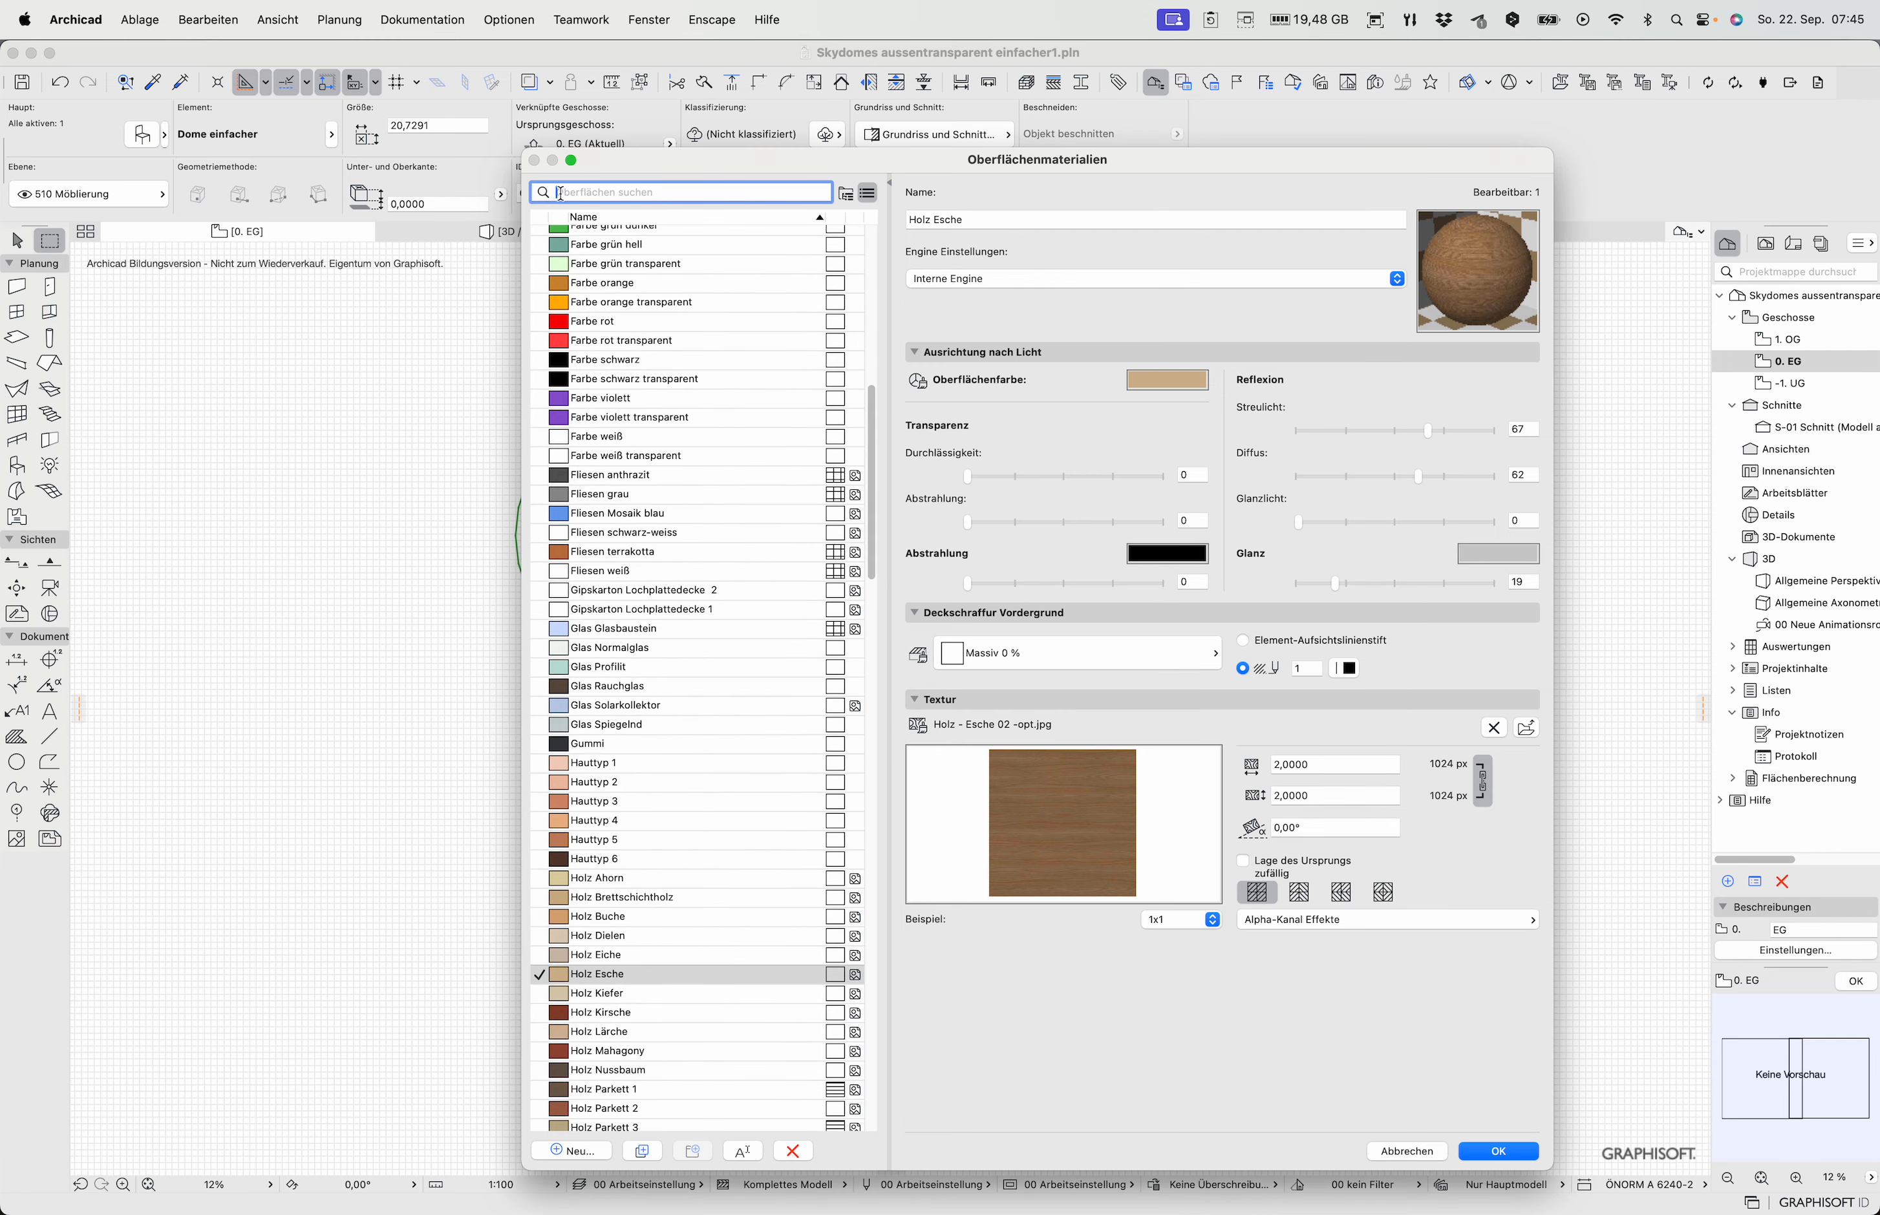
{"action": "type", "text": "dell"}
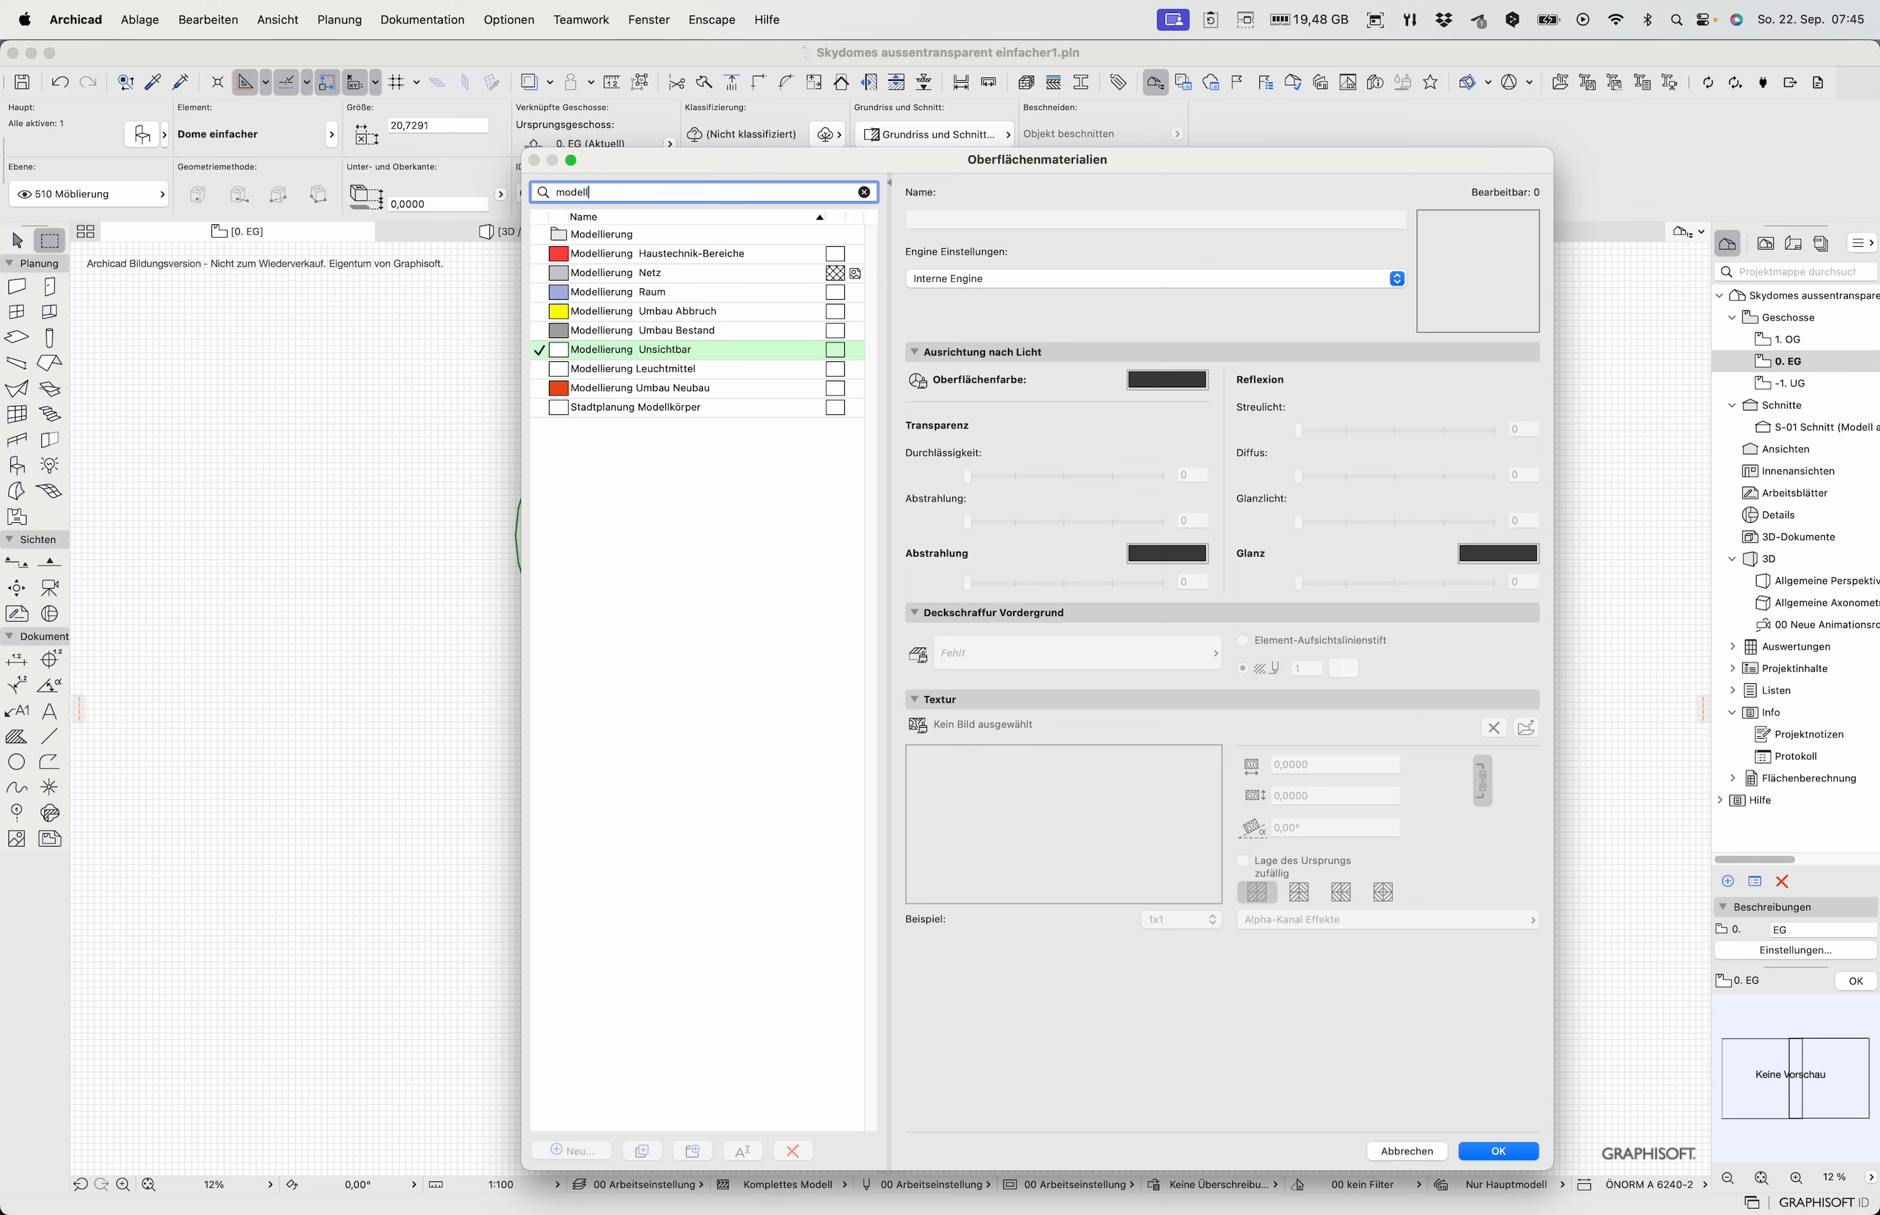
{"action": "left_click", "coordinate": [680, 350]}
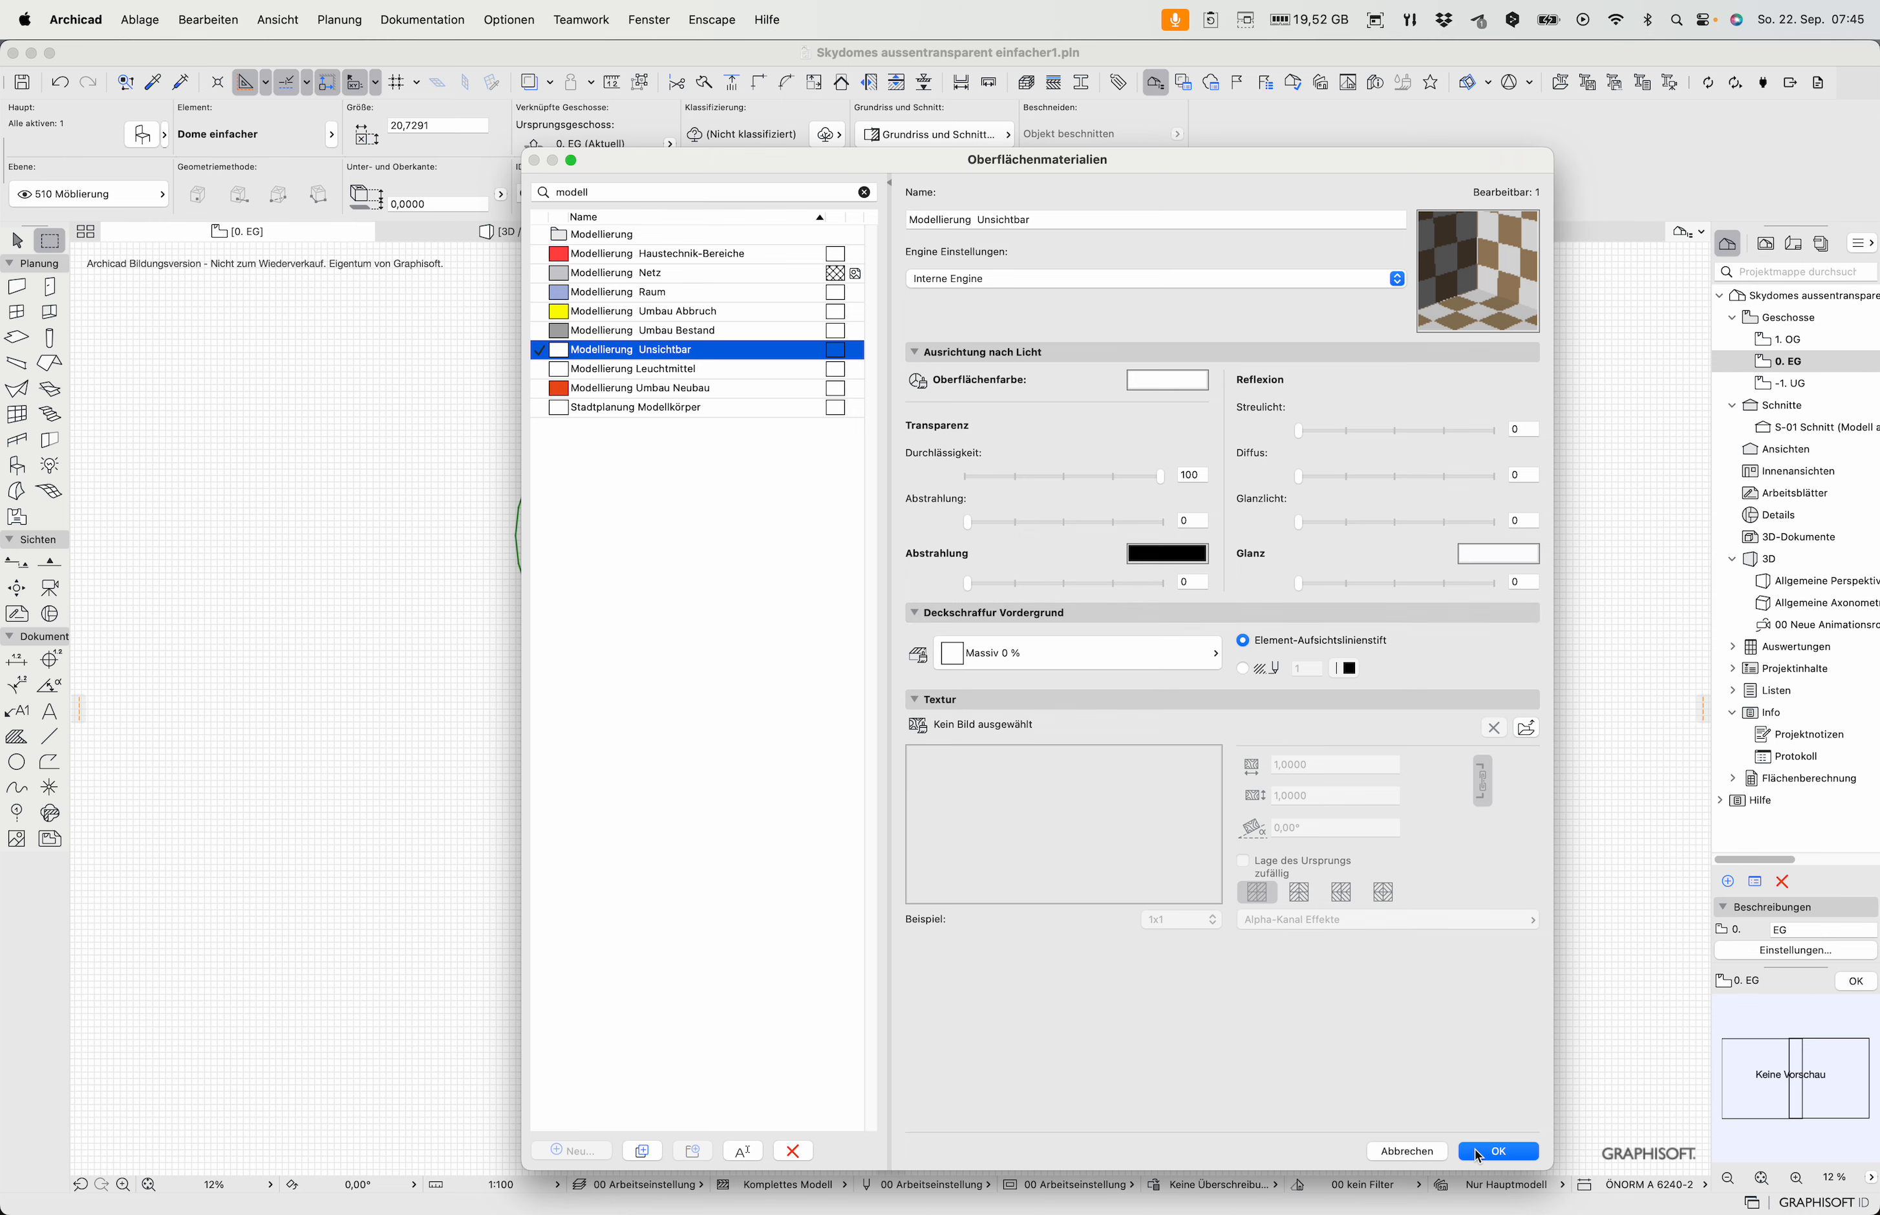
{"action": "left_click", "coordinate": [1498, 1151]}
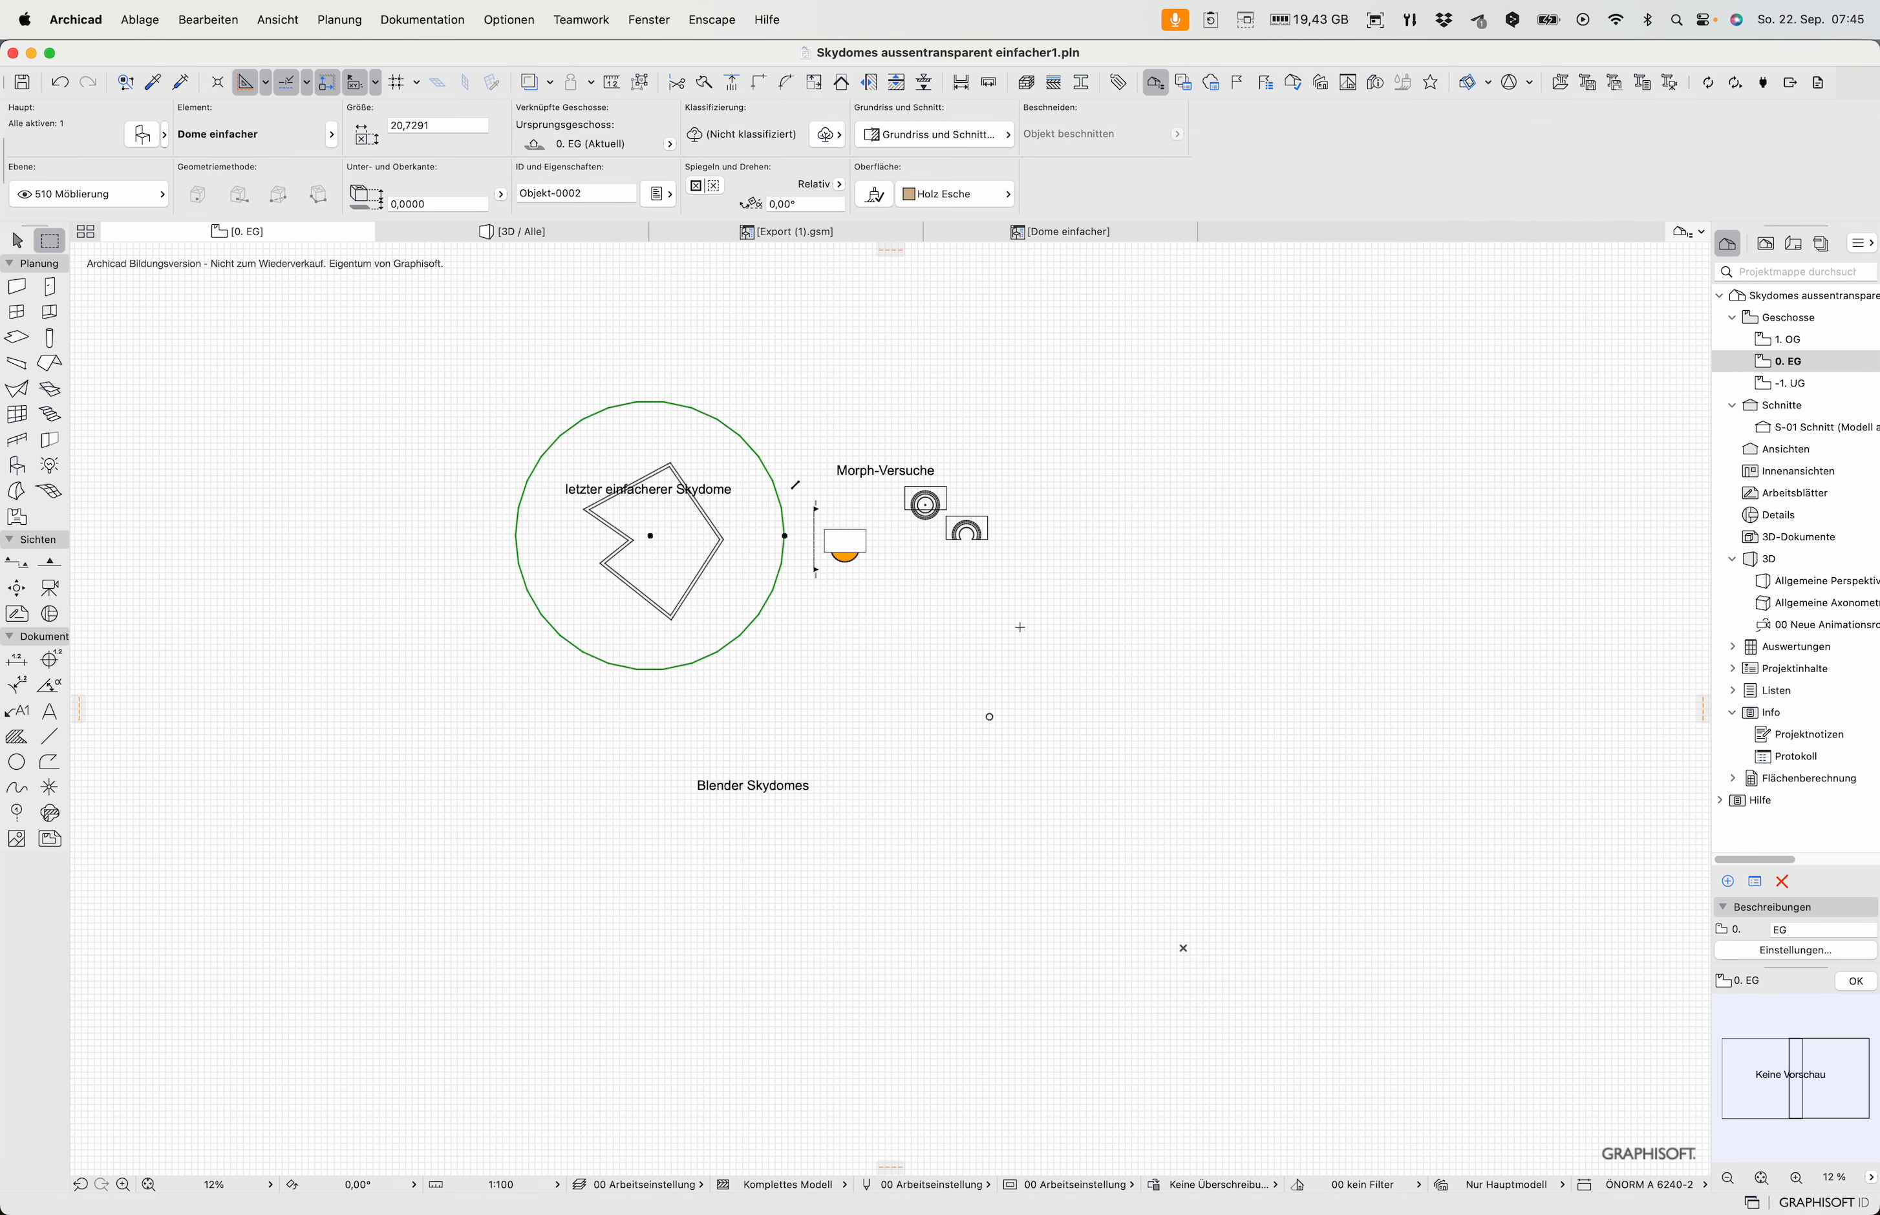
Reopen the selected dome's settings to review its Luftmaterial für Aussenabzugskörper, and cancel without changes
{"action": "key", "text": "super+t"}
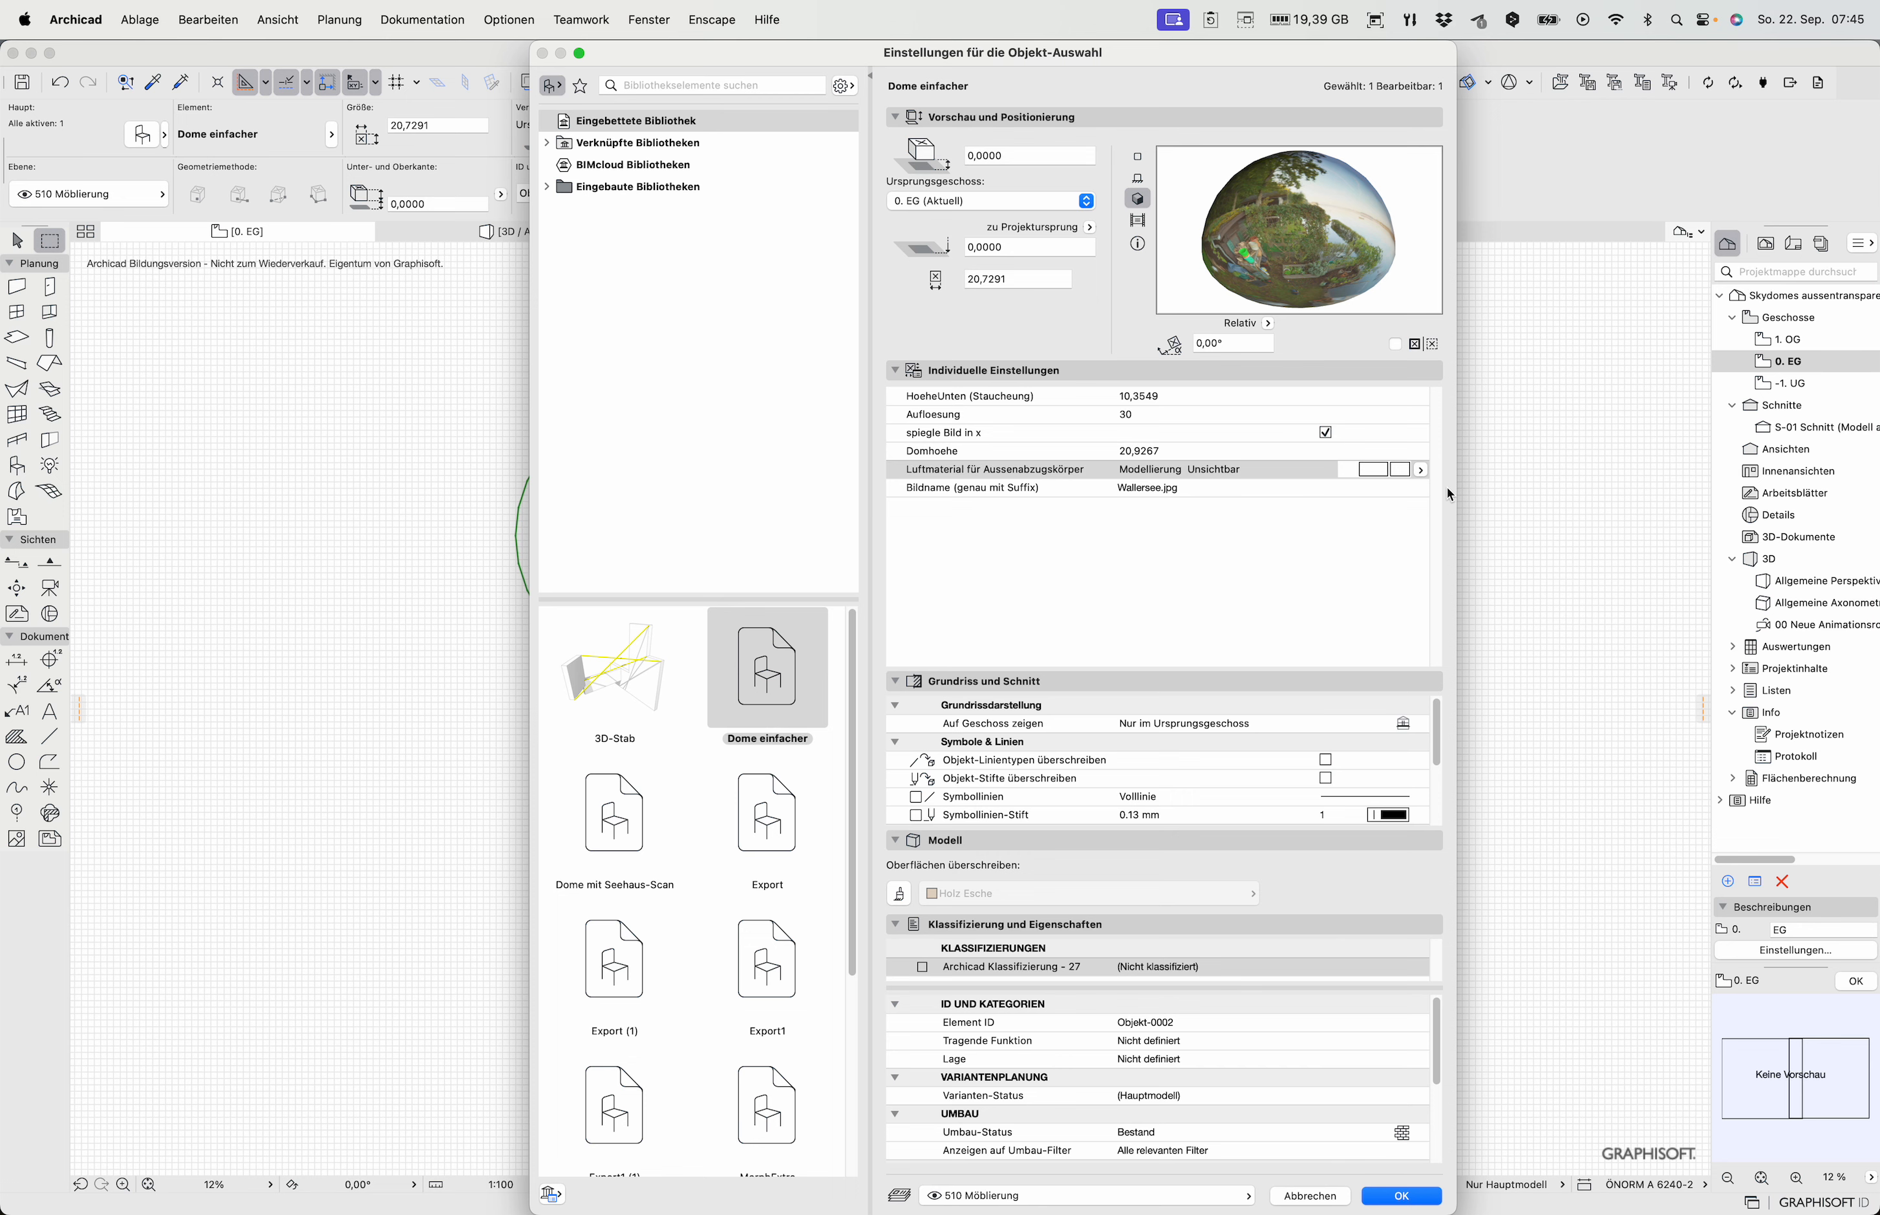
{"action": "left_click", "coordinate": [1308, 1196]}
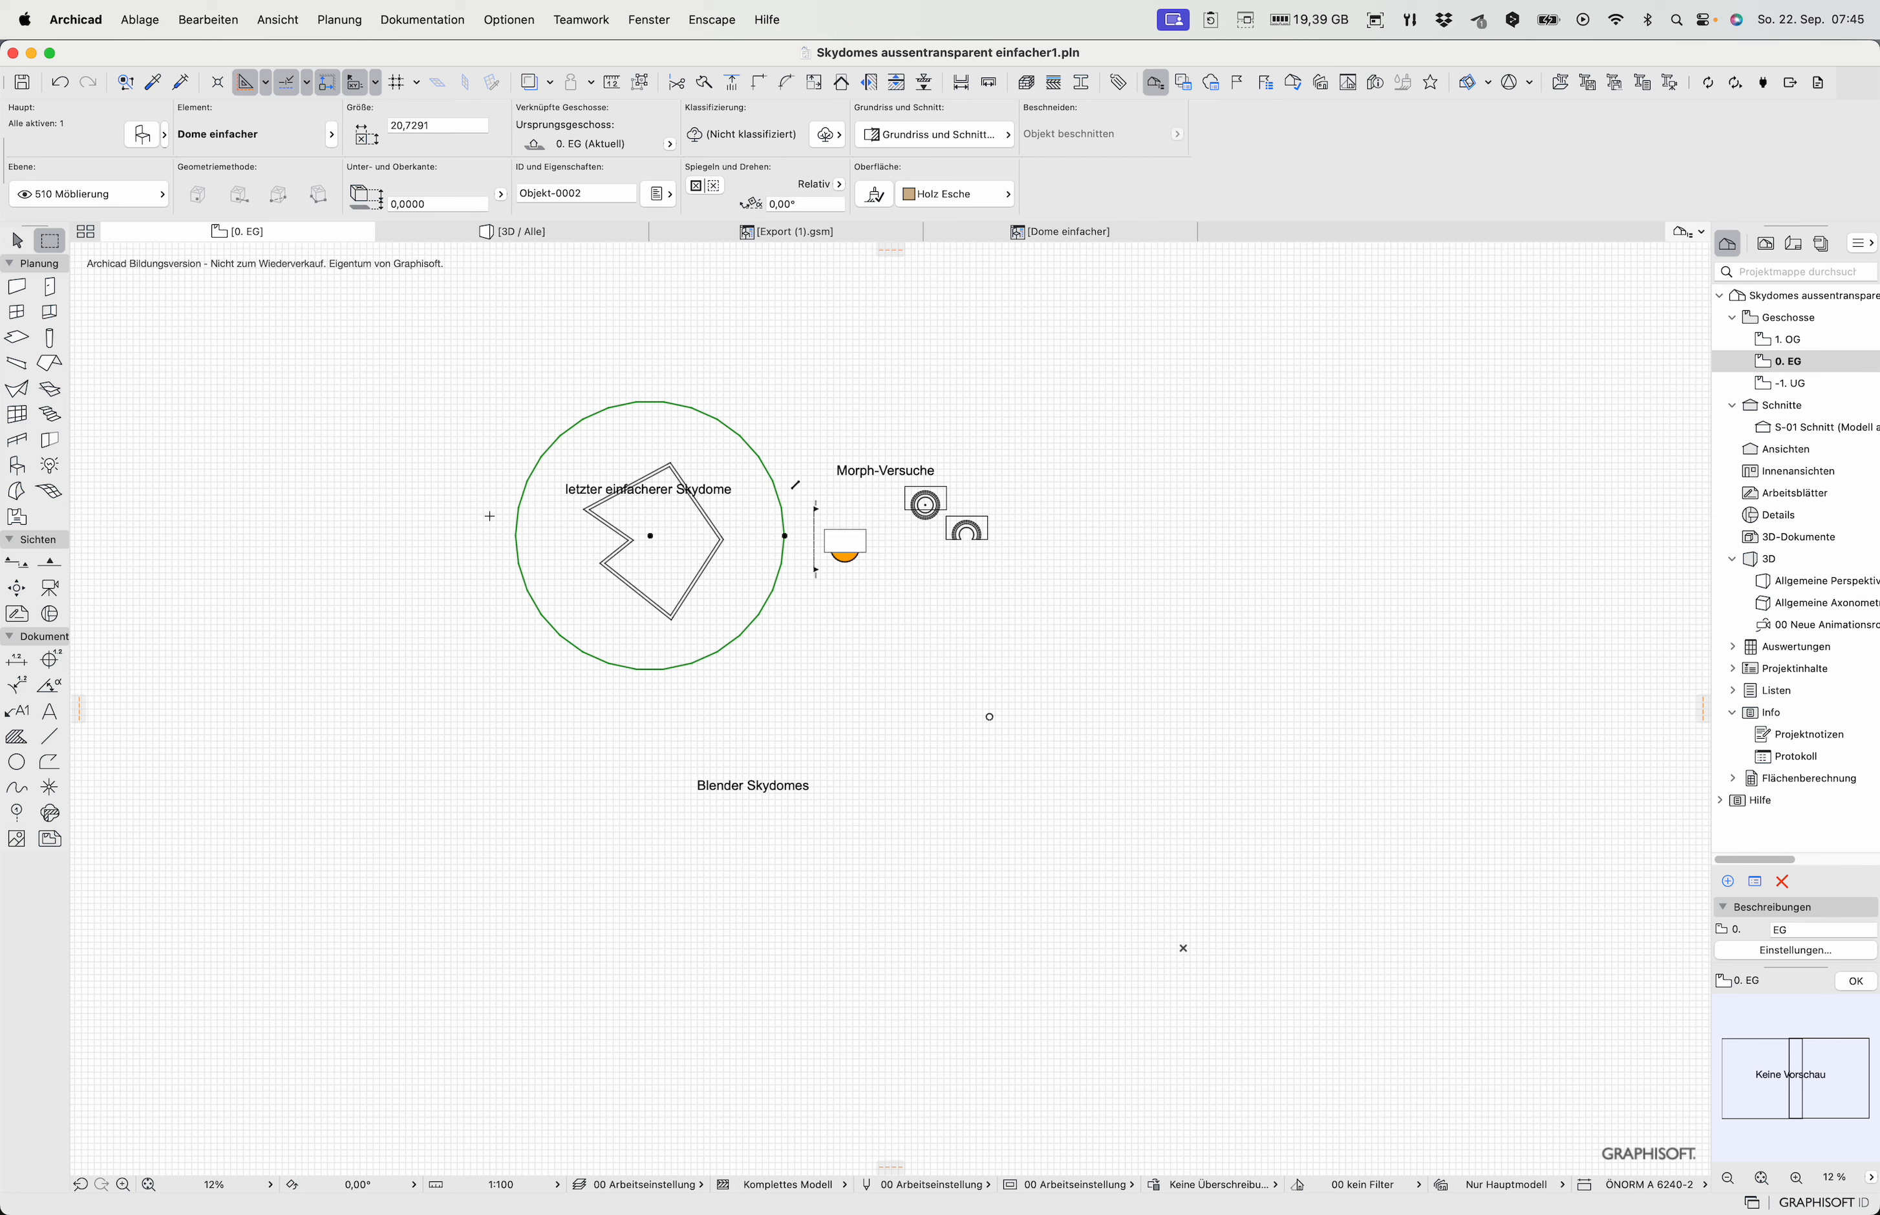
Open the Dome einfacher object's 3D script and review its texture, material and dome group definitions
{"action": "left_click", "coordinate": [1005, 232]}
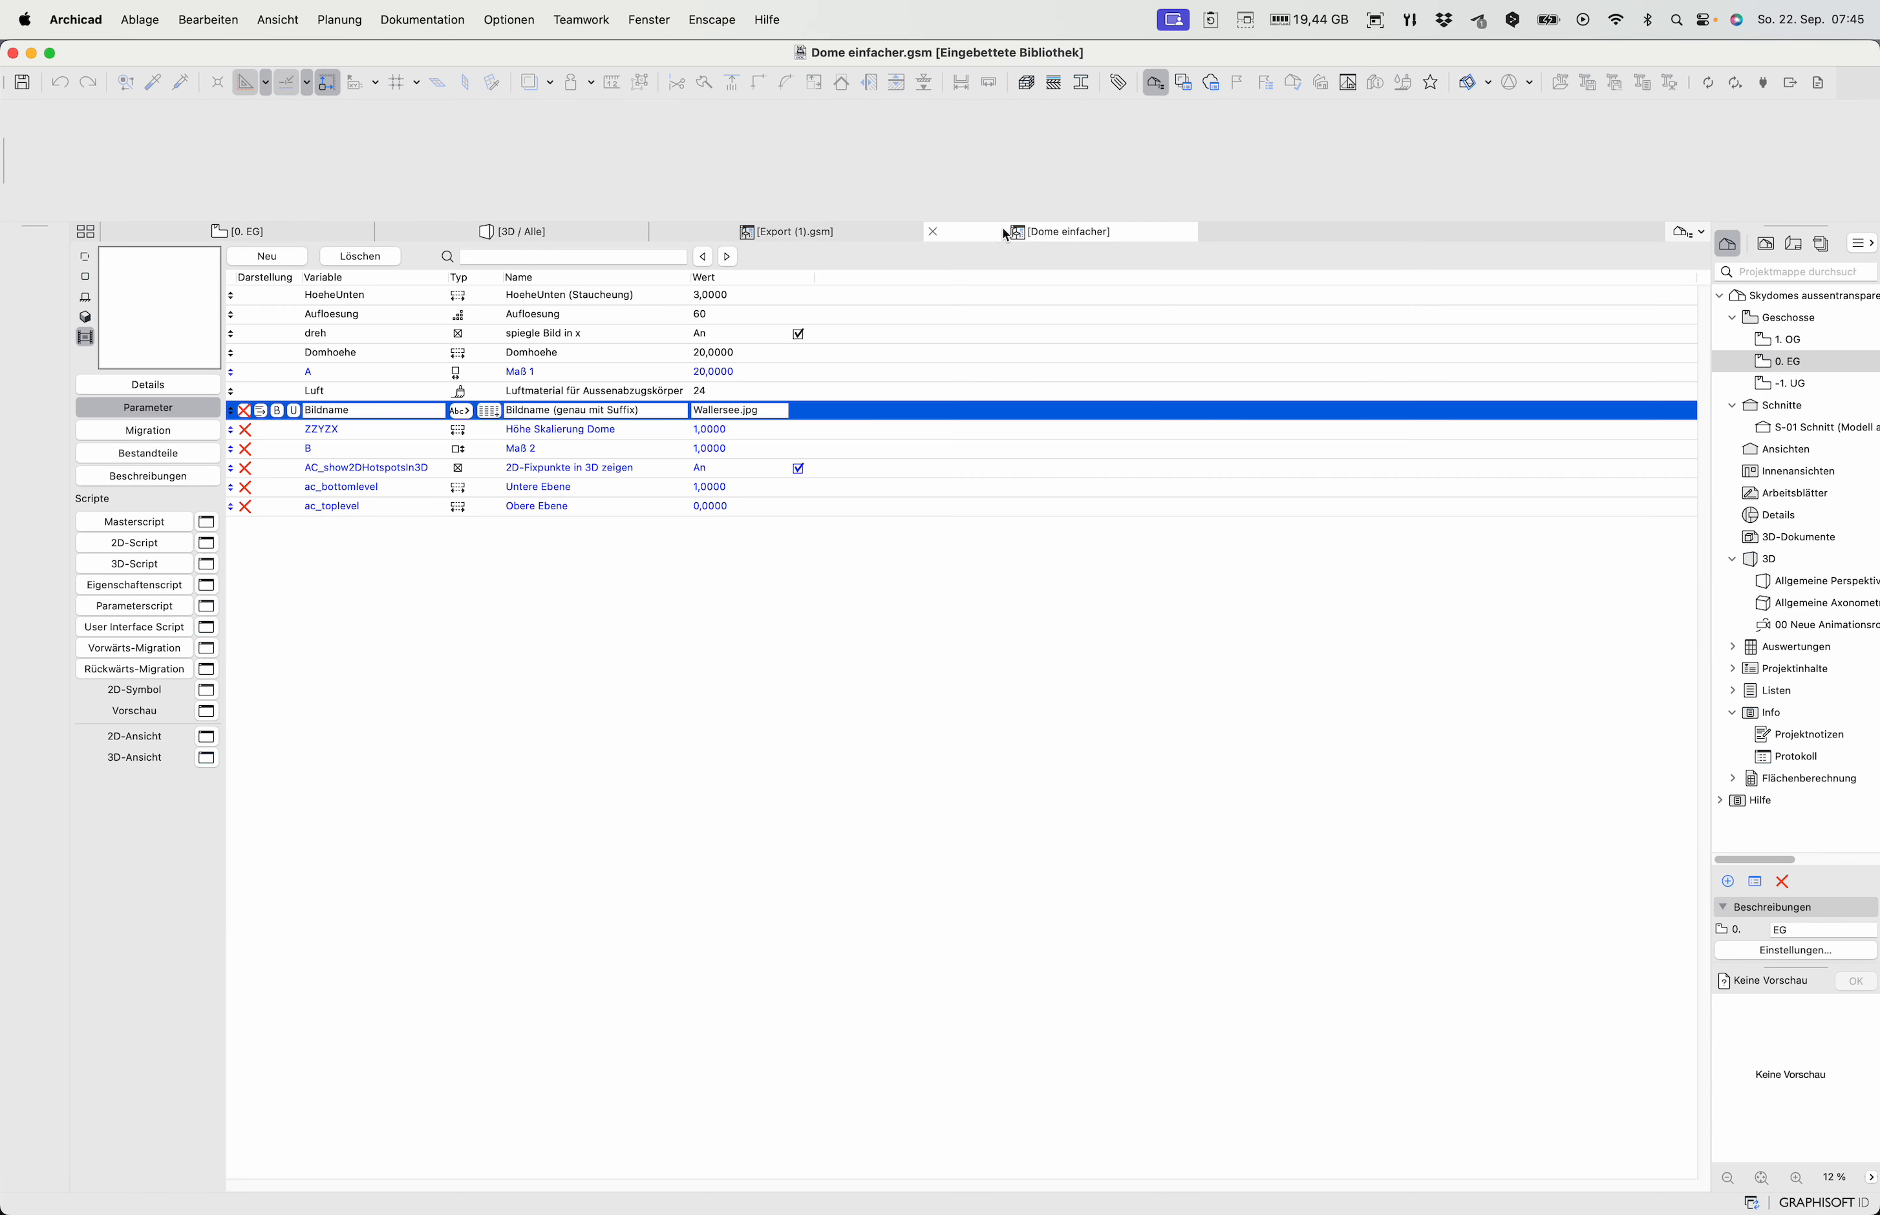
{"action": "left_click", "coordinate": [162, 569]}
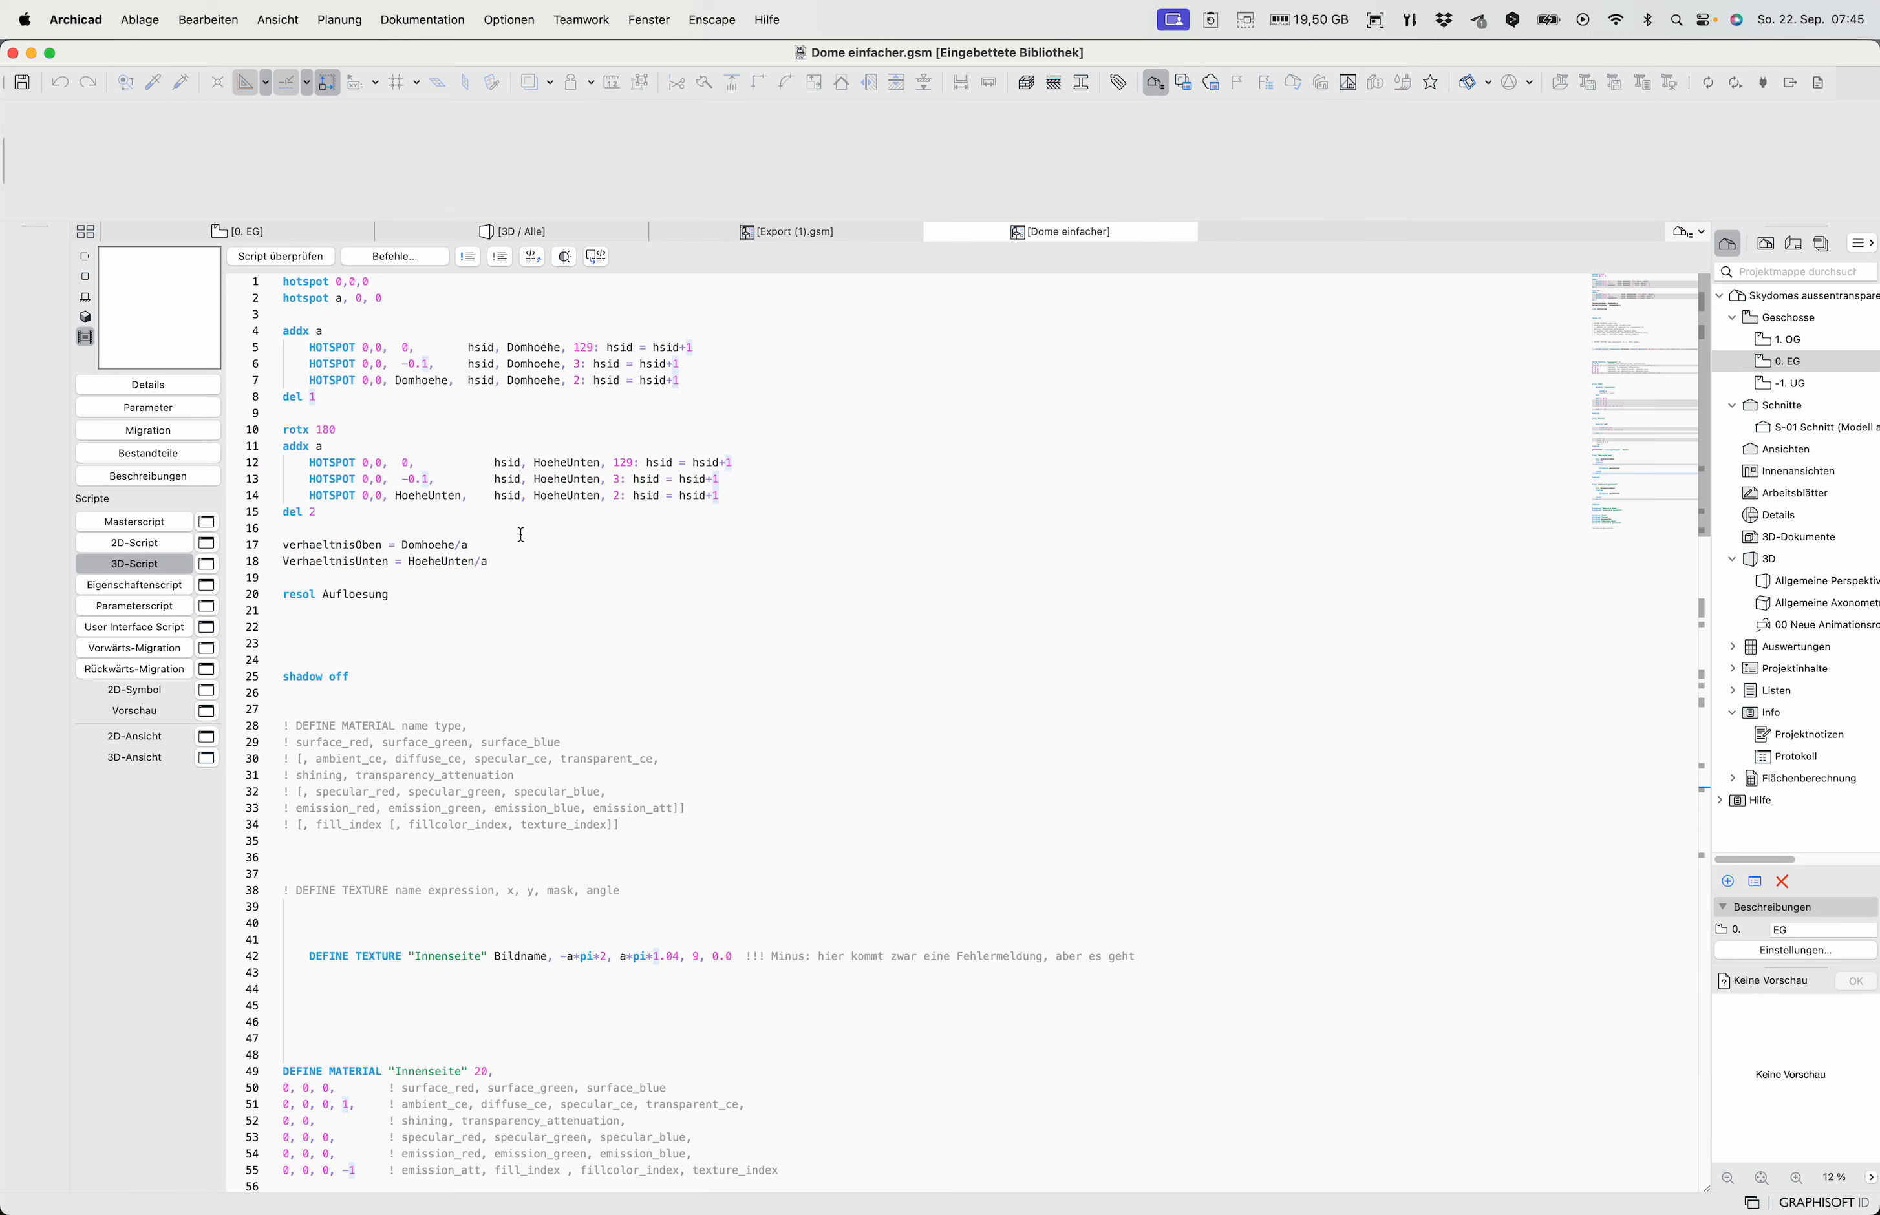
{"action": "scroll", "coordinate": [521, 535], "scroll_direction": "down", "scroll_amount": 12}
{"action": "scroll", "coordinate": [565, 544], "scroll_direction": "up", "scroll_amount": 3}
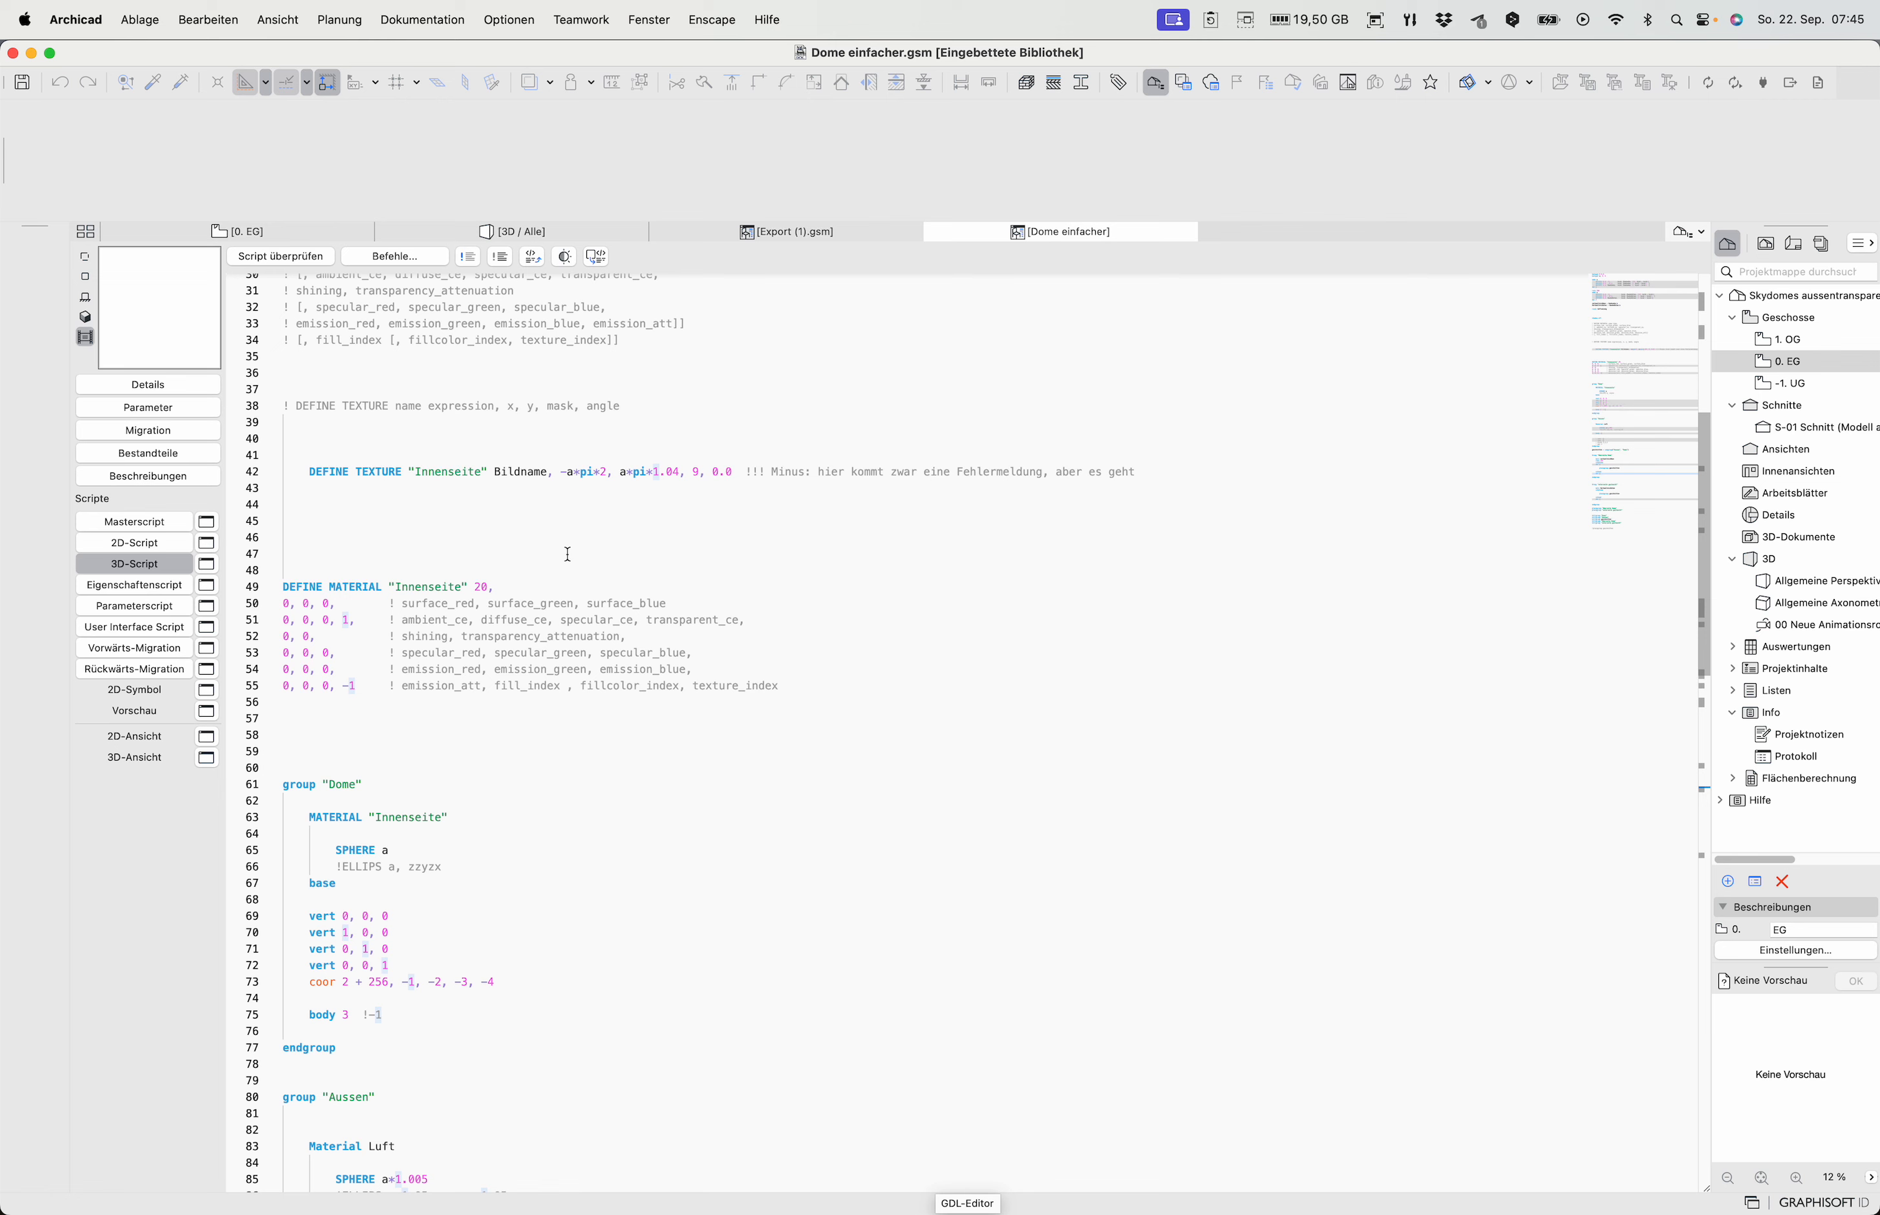
{"action": "scroll", "coordinate": [567, 554], "scroll_direction": "up", "scroll_amount": 3}
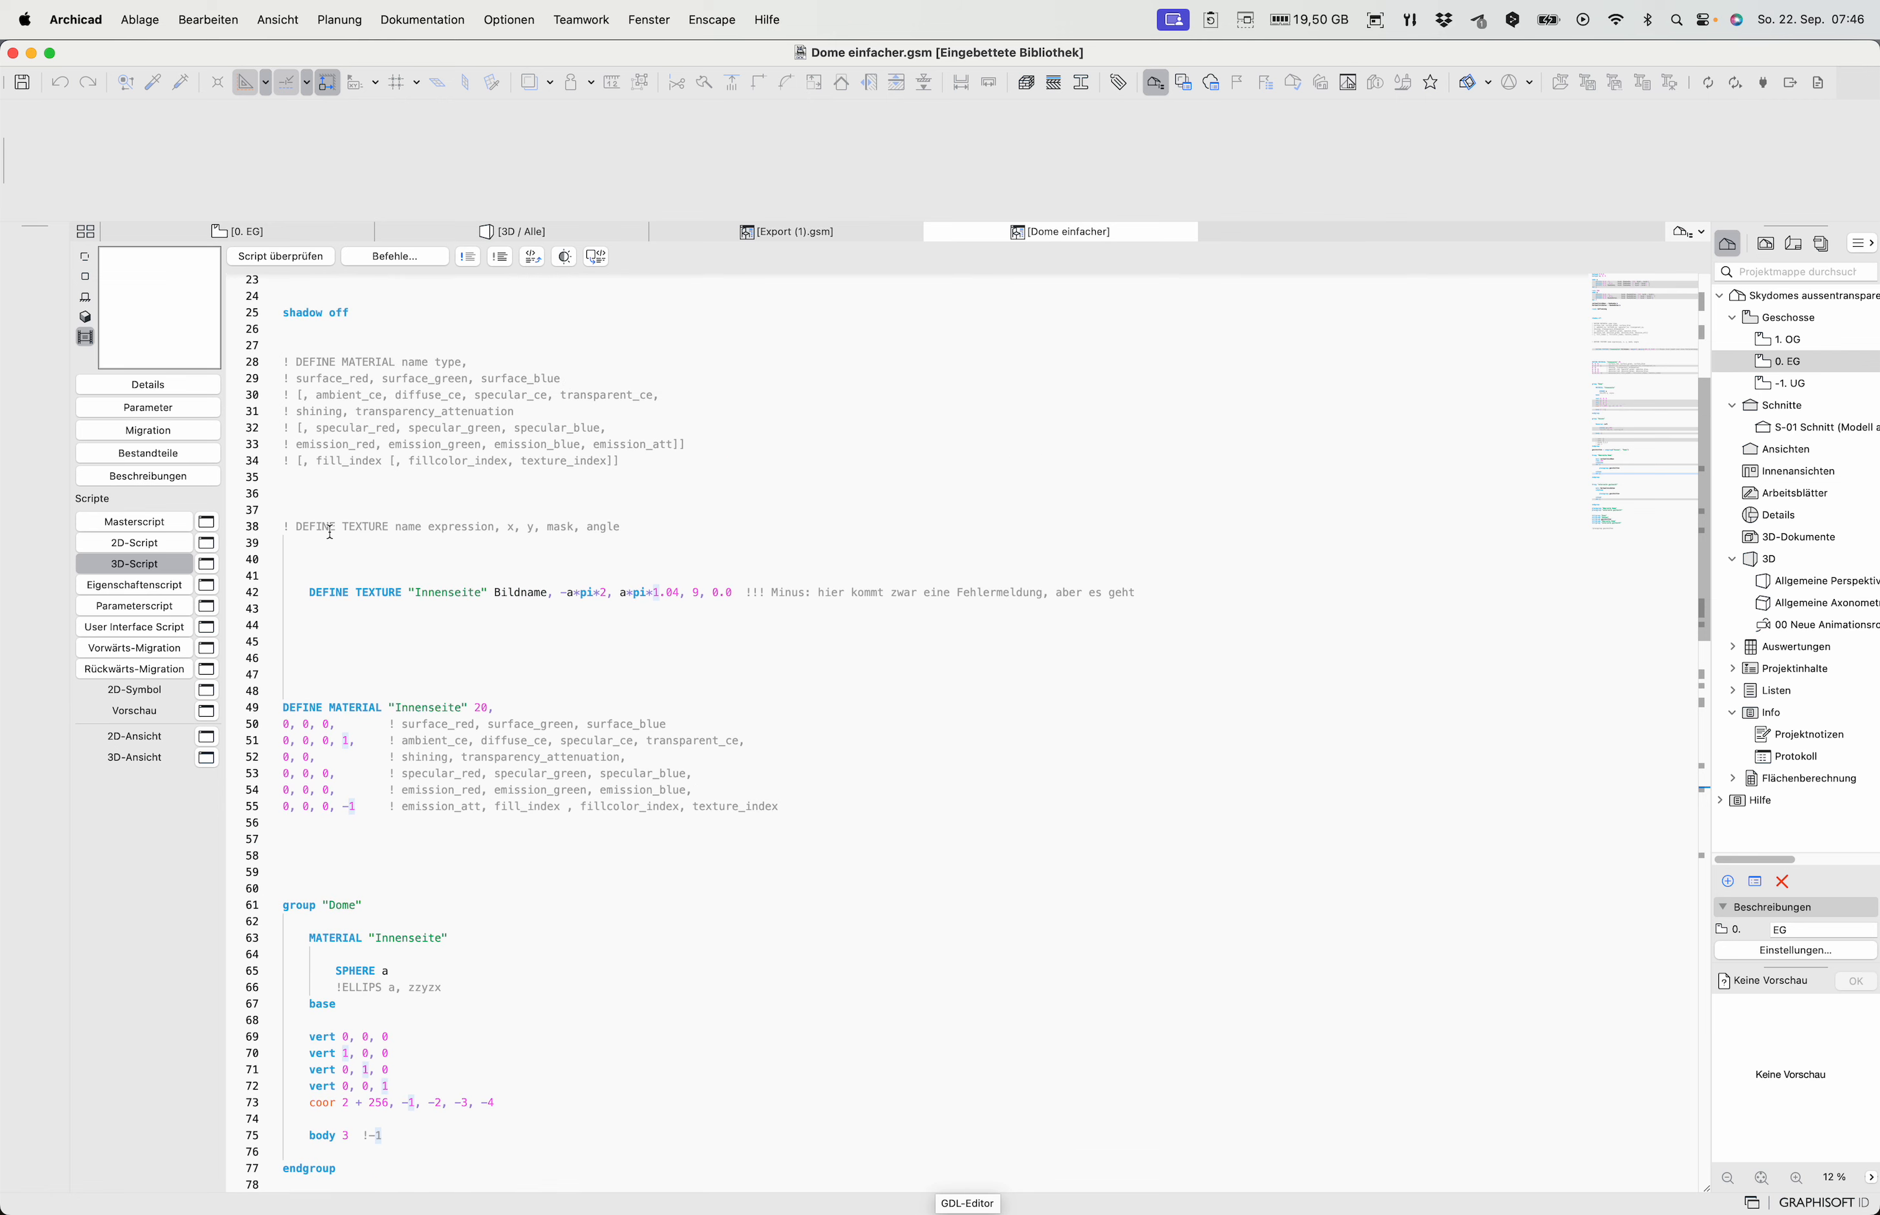
Set the default value of the Luft parameter in Dome einfacher to the surface Modellierung Unsichtbar, found by searching "mode"
{"action": "left_click", "coordinate": [158, 409]}
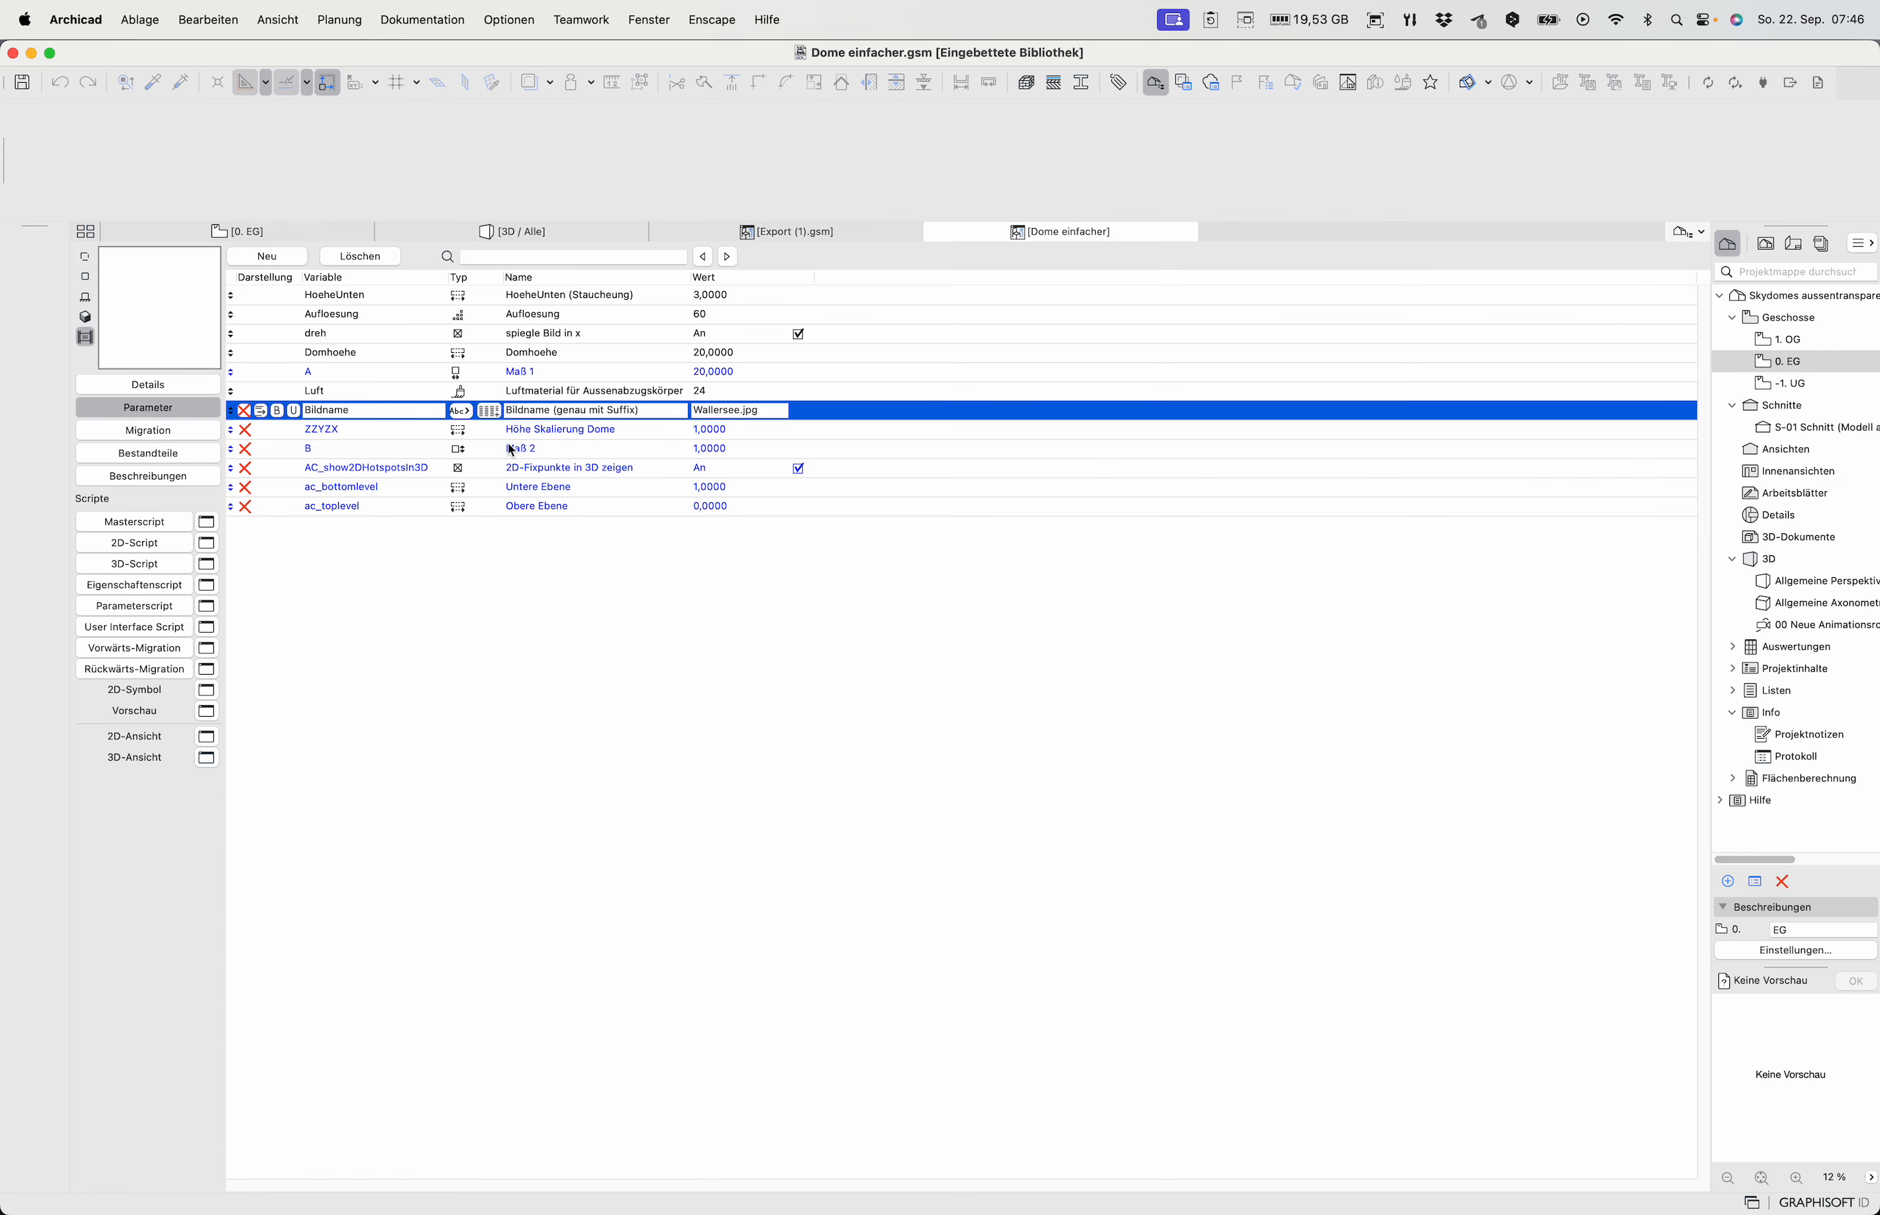
{"action": "left_click", "coordinate": [428, 401]}
{"action": "left_click", "coordinate": [517, 397]}
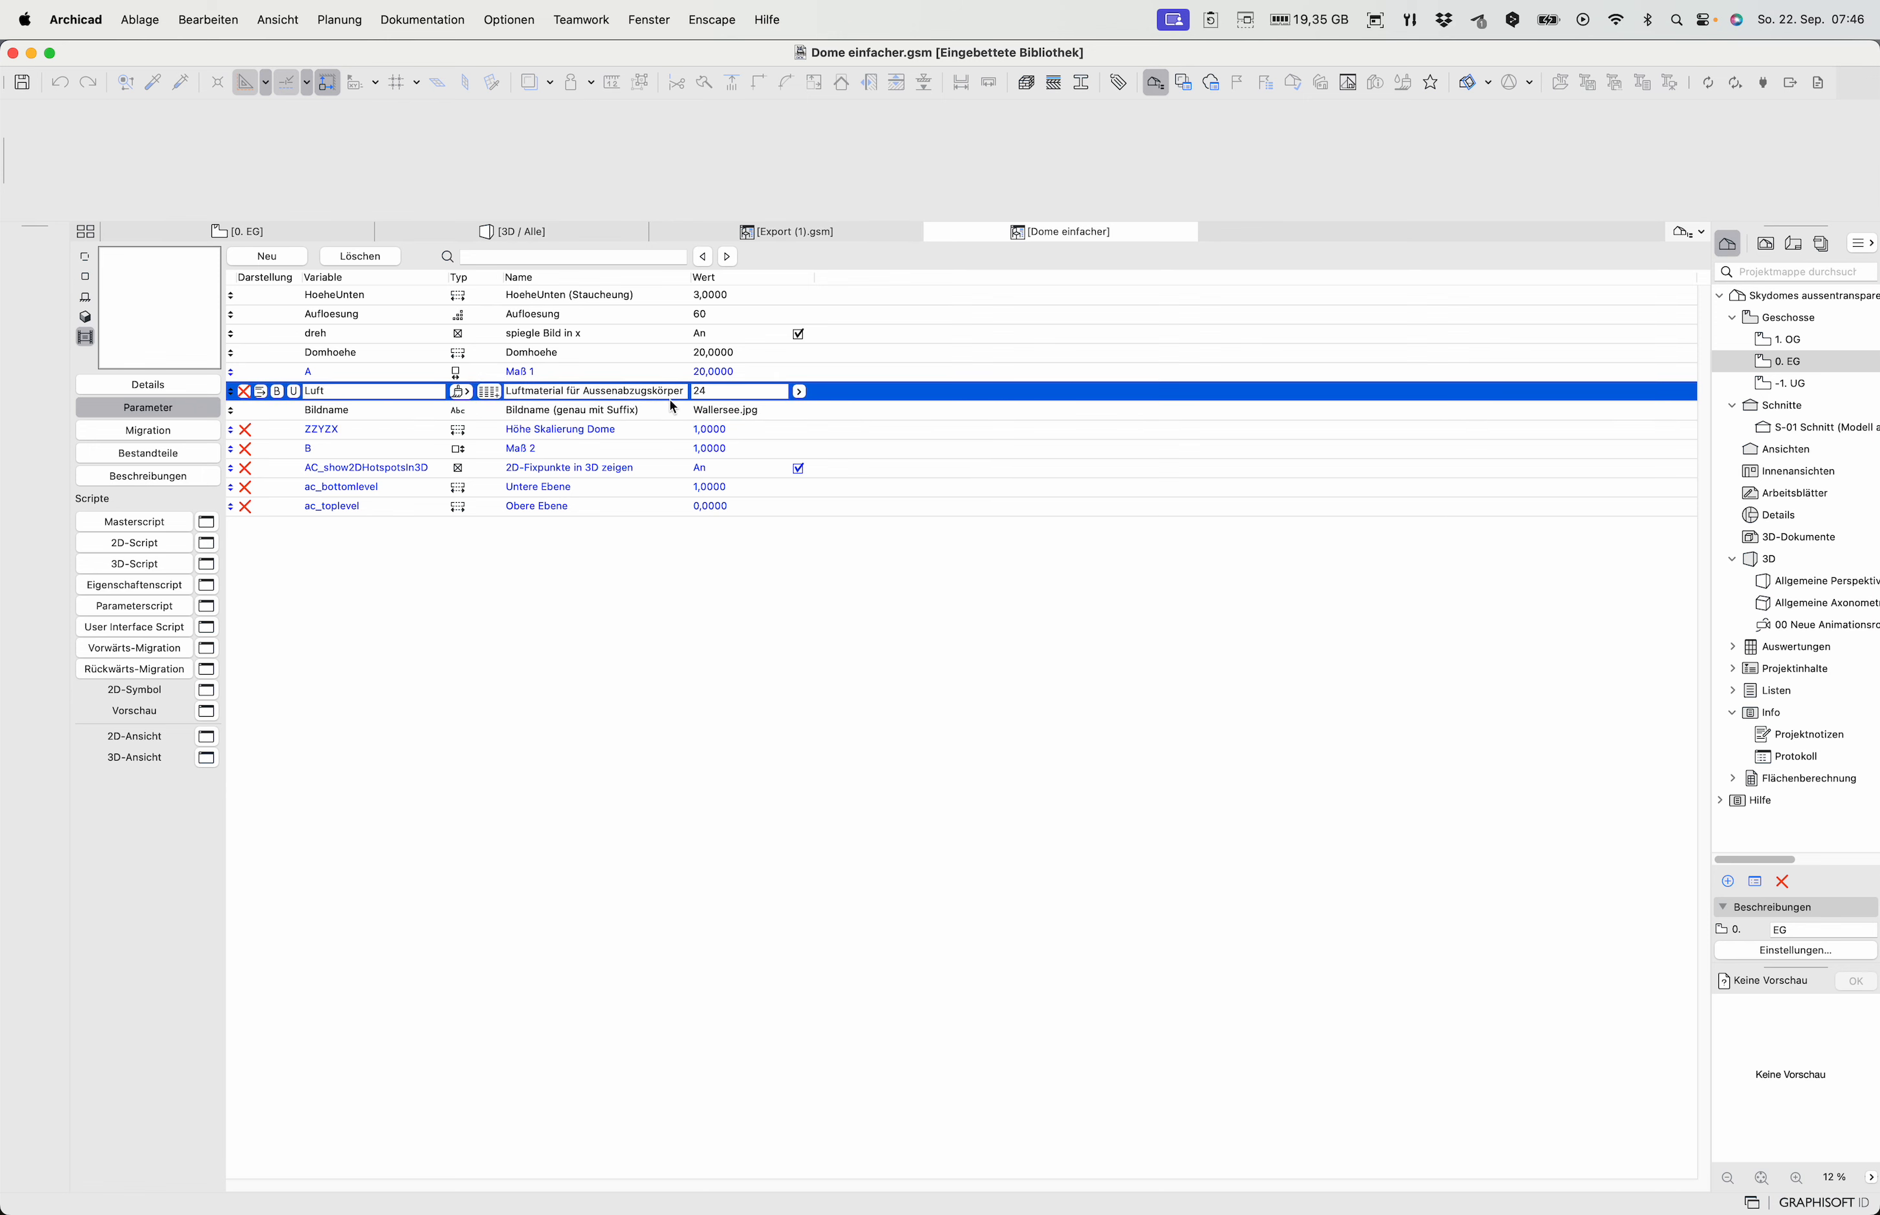
{"action": "left_click", "coordinate": [799, 393]}
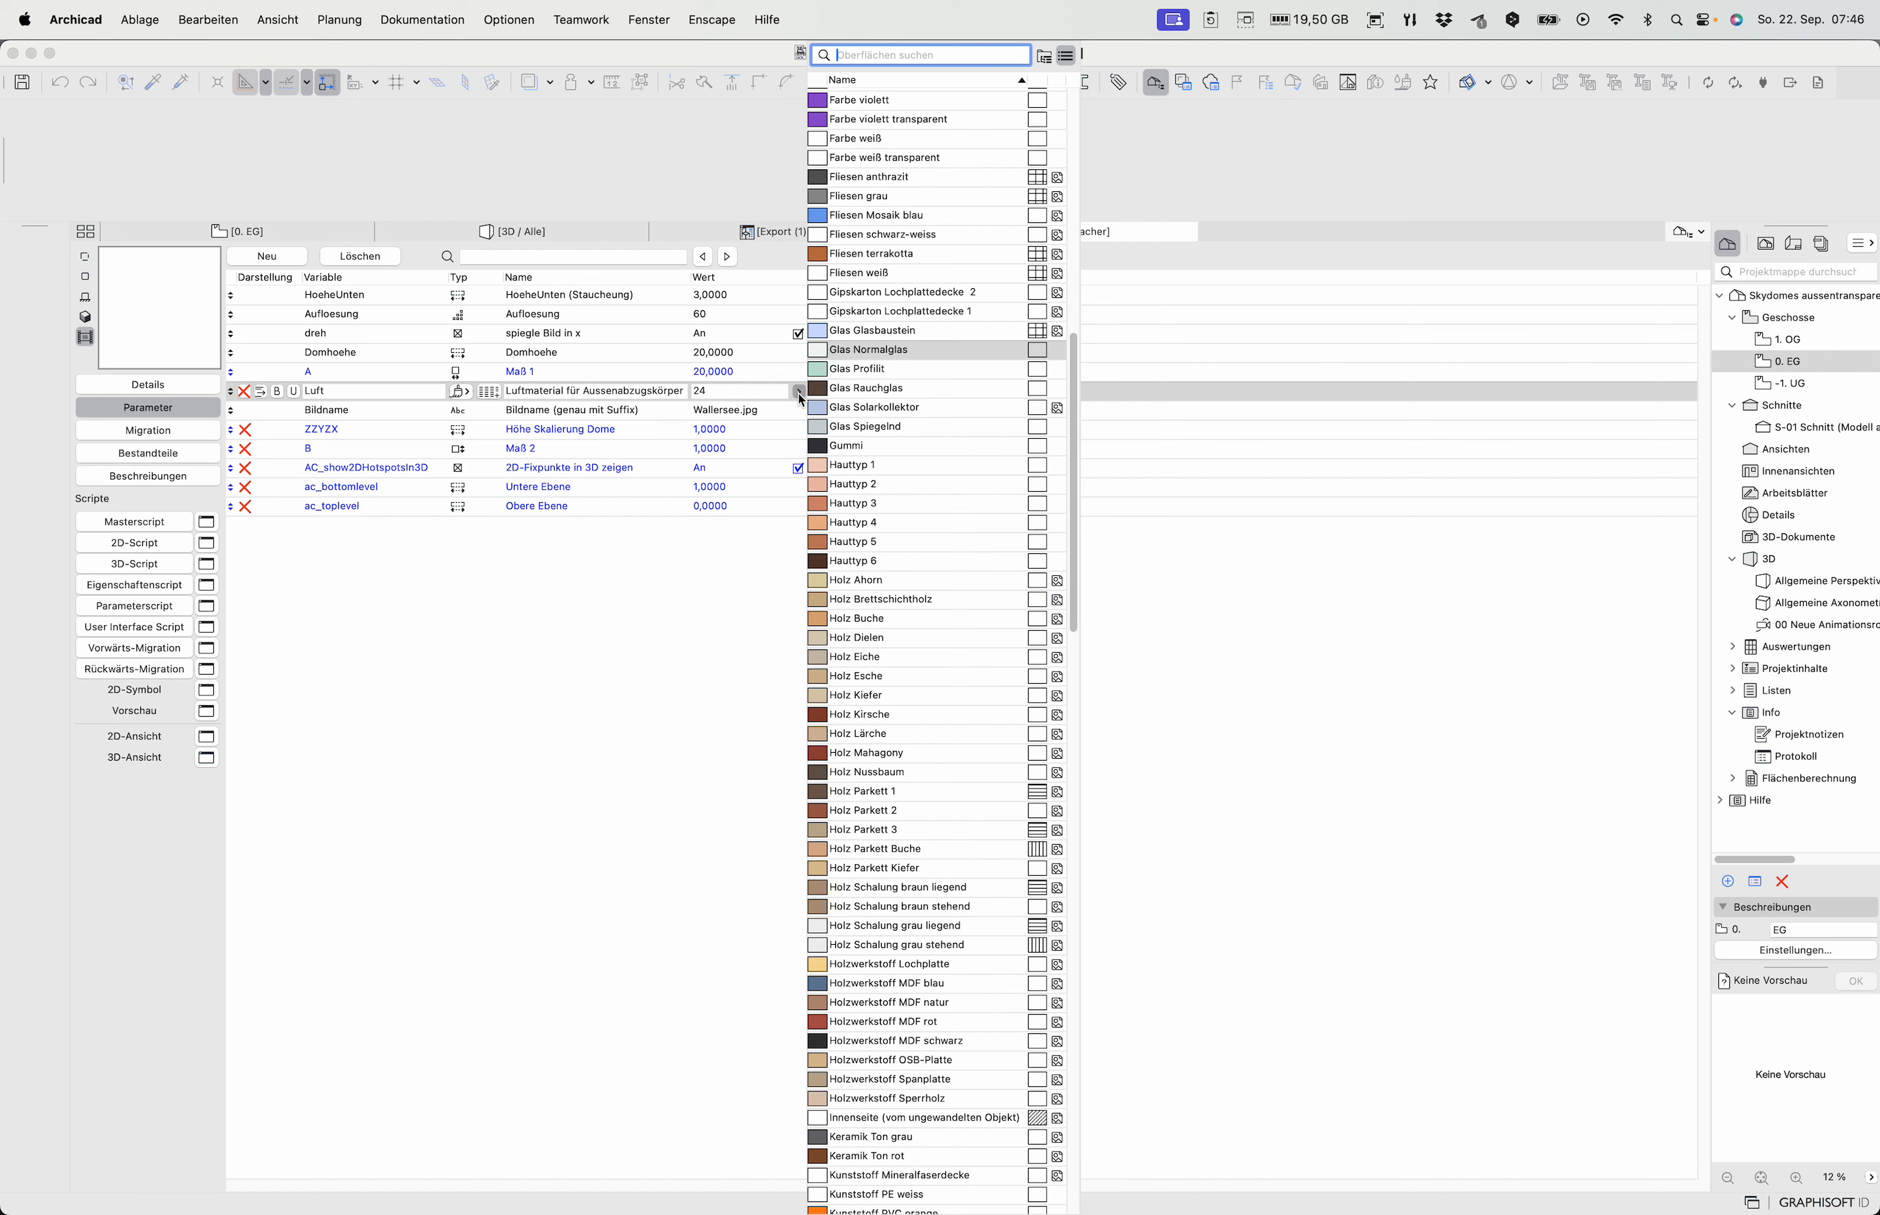
{"action": "type", "text": "mode"}
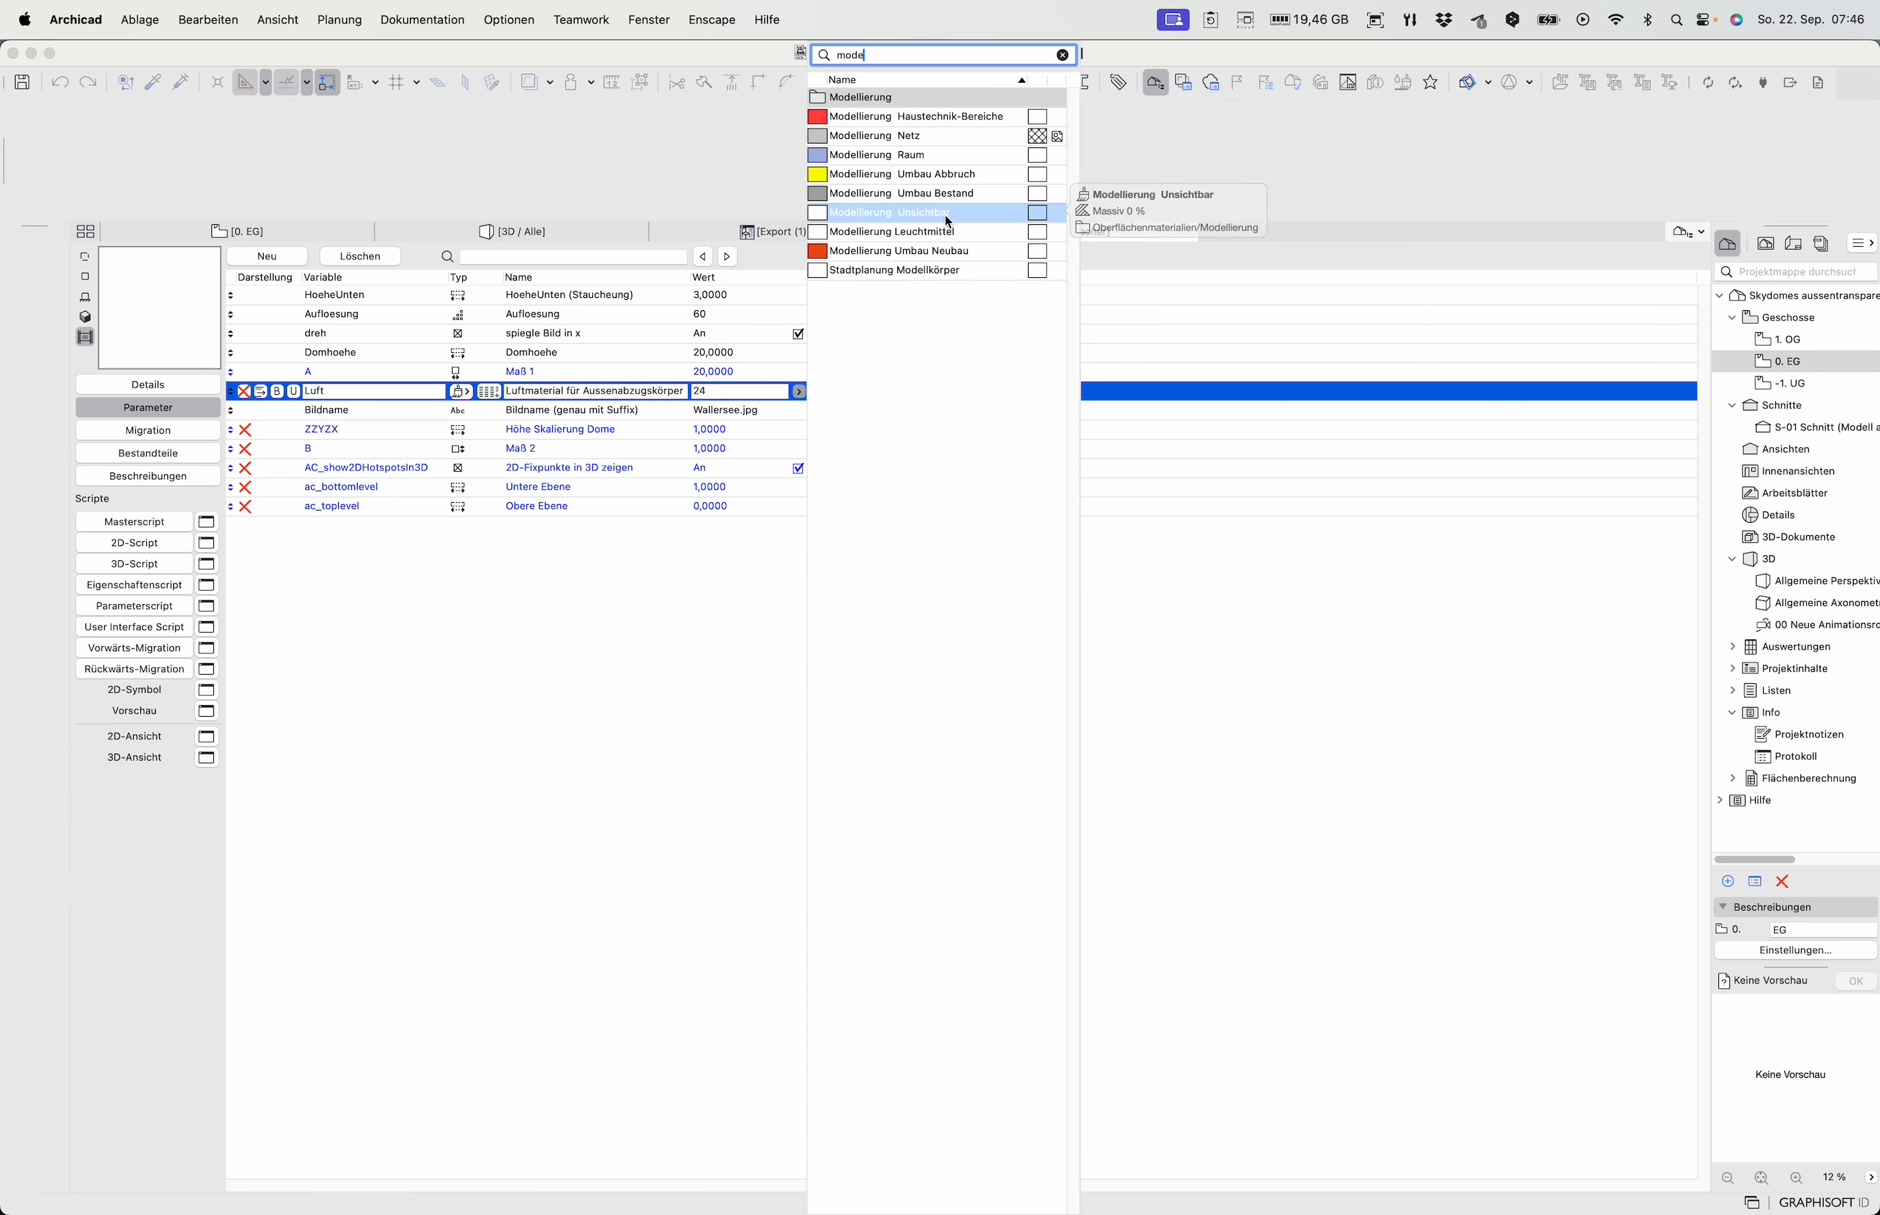
{"action": "left_click", "coordinate": [945, 214]}
{"action": "left_click", "coordinate": [750, 625]}
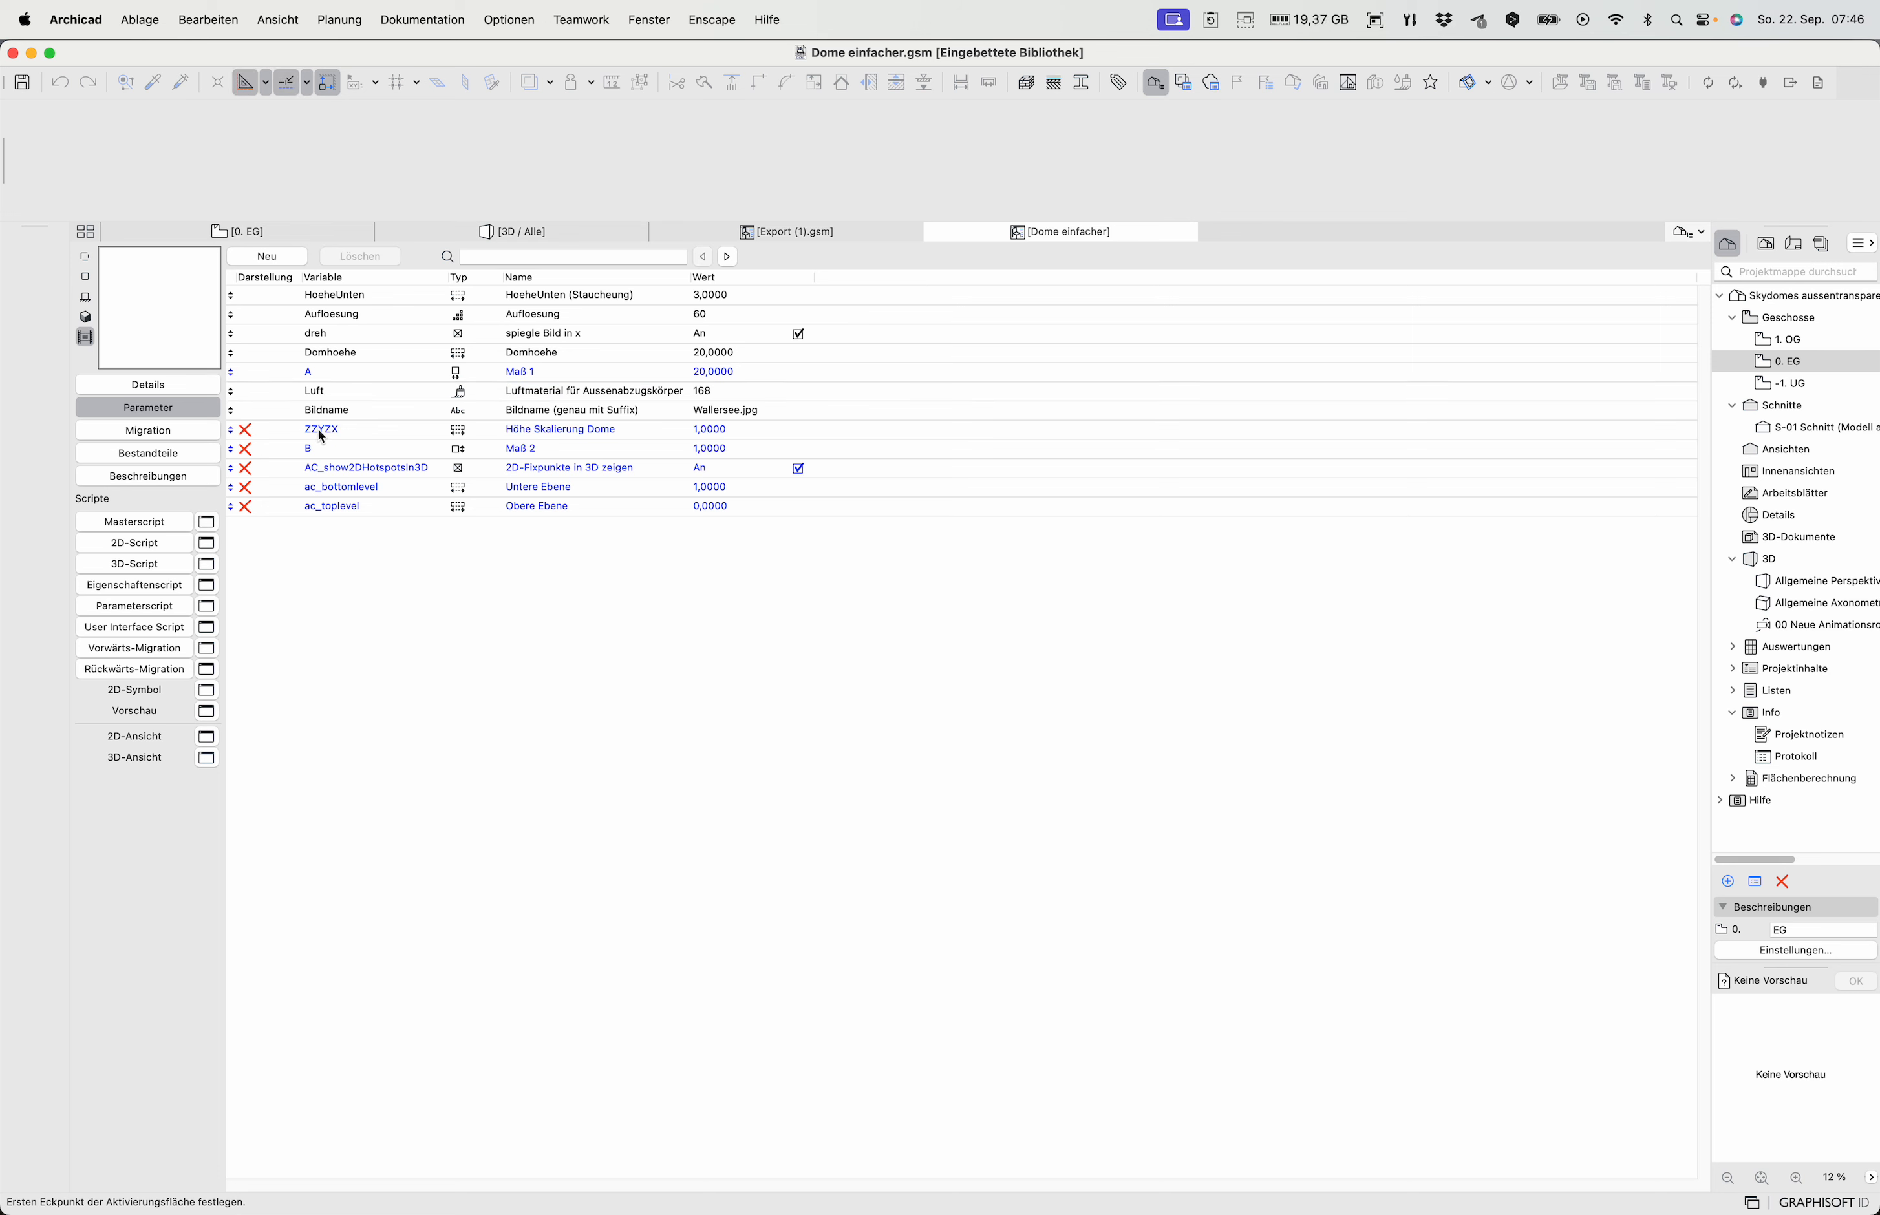
Open the placed dome's settings from the 0. EG floor plan, review its Luftmaterial für Aussenabzugskörper, and confirm the dialog
{"action": "left_click", "coordinate": [296, 228]}
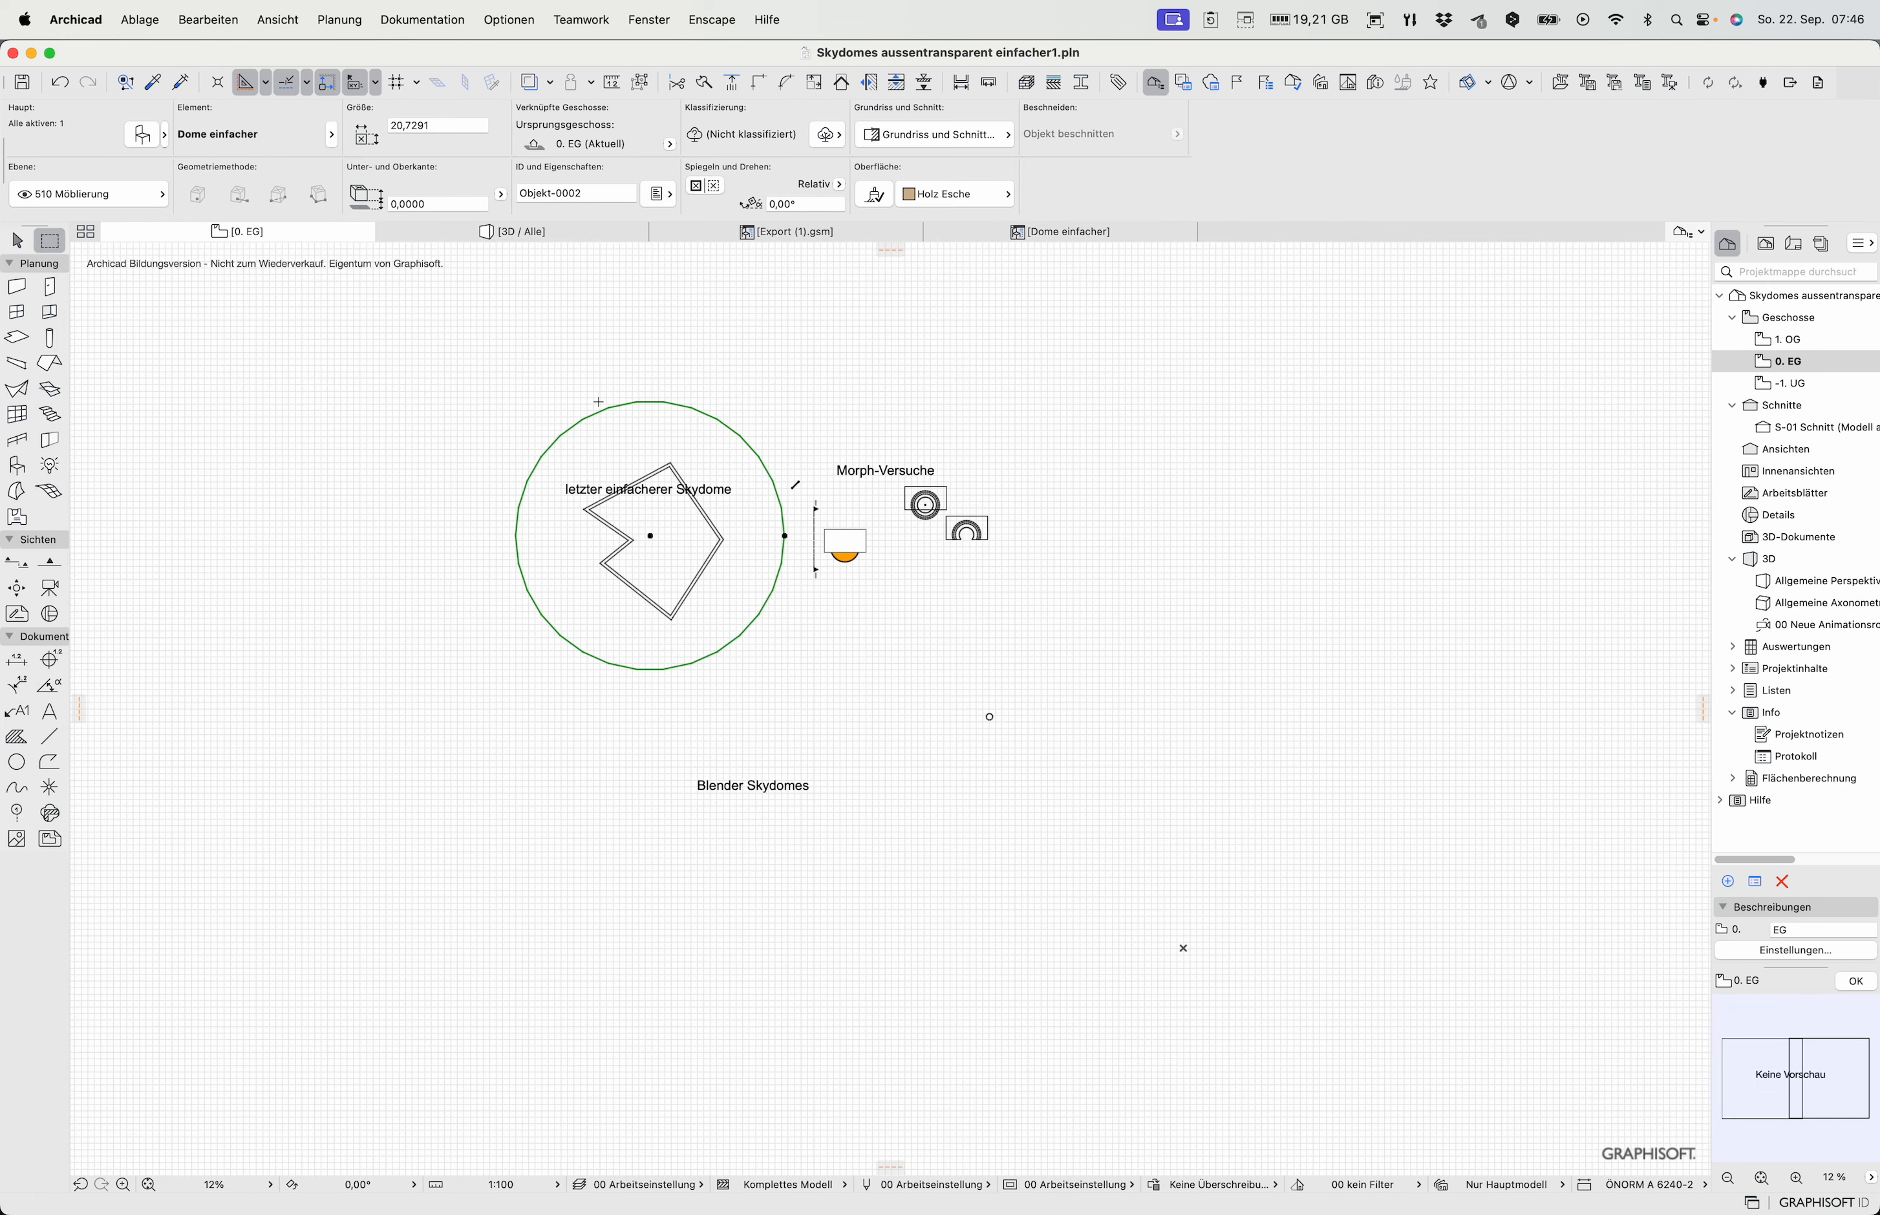
{"action": "double_click", "coordinate": [598, 402]}
{"action": "left_click", "coordinate": [1380, 469]}
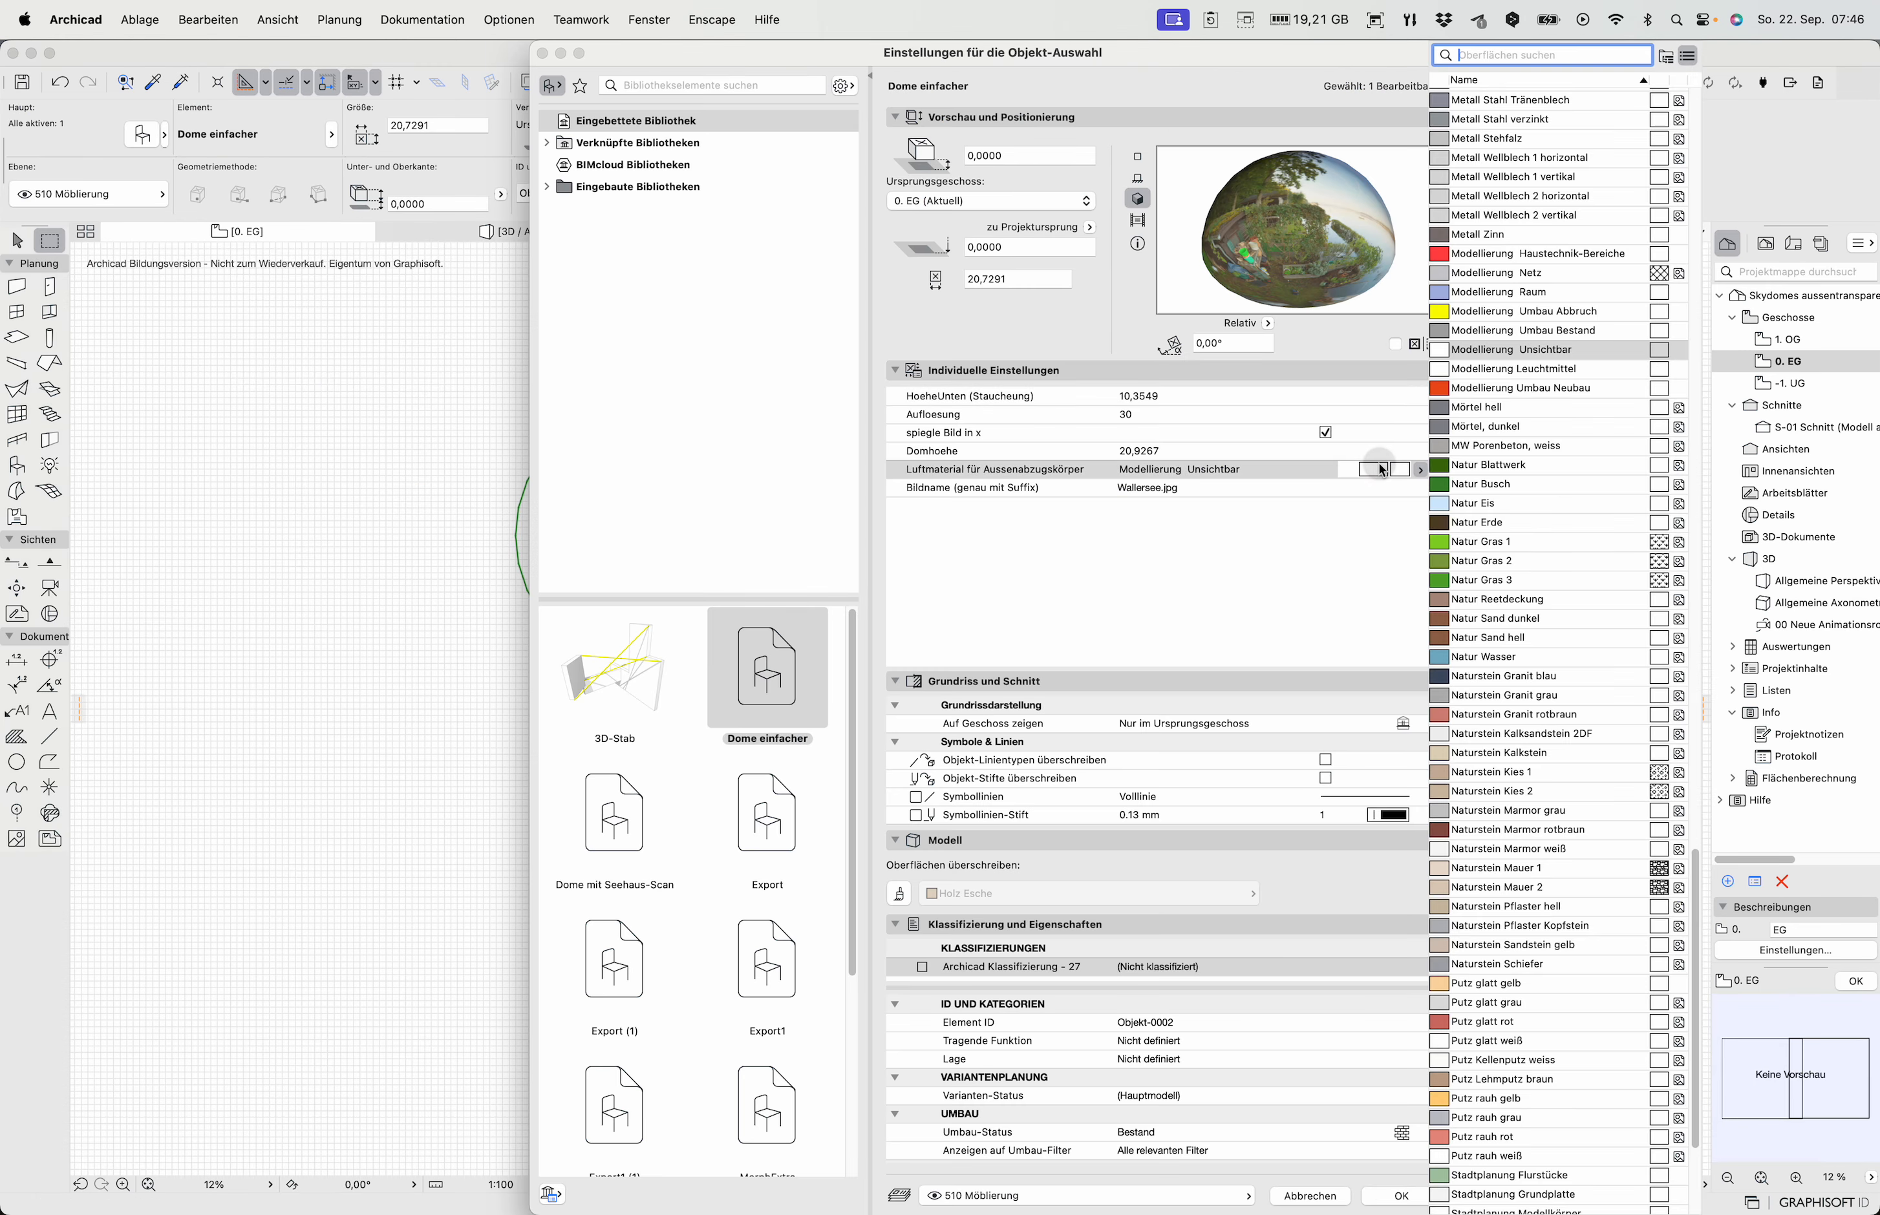
{"action": "left_click", "coordinate": [1381, 470]}
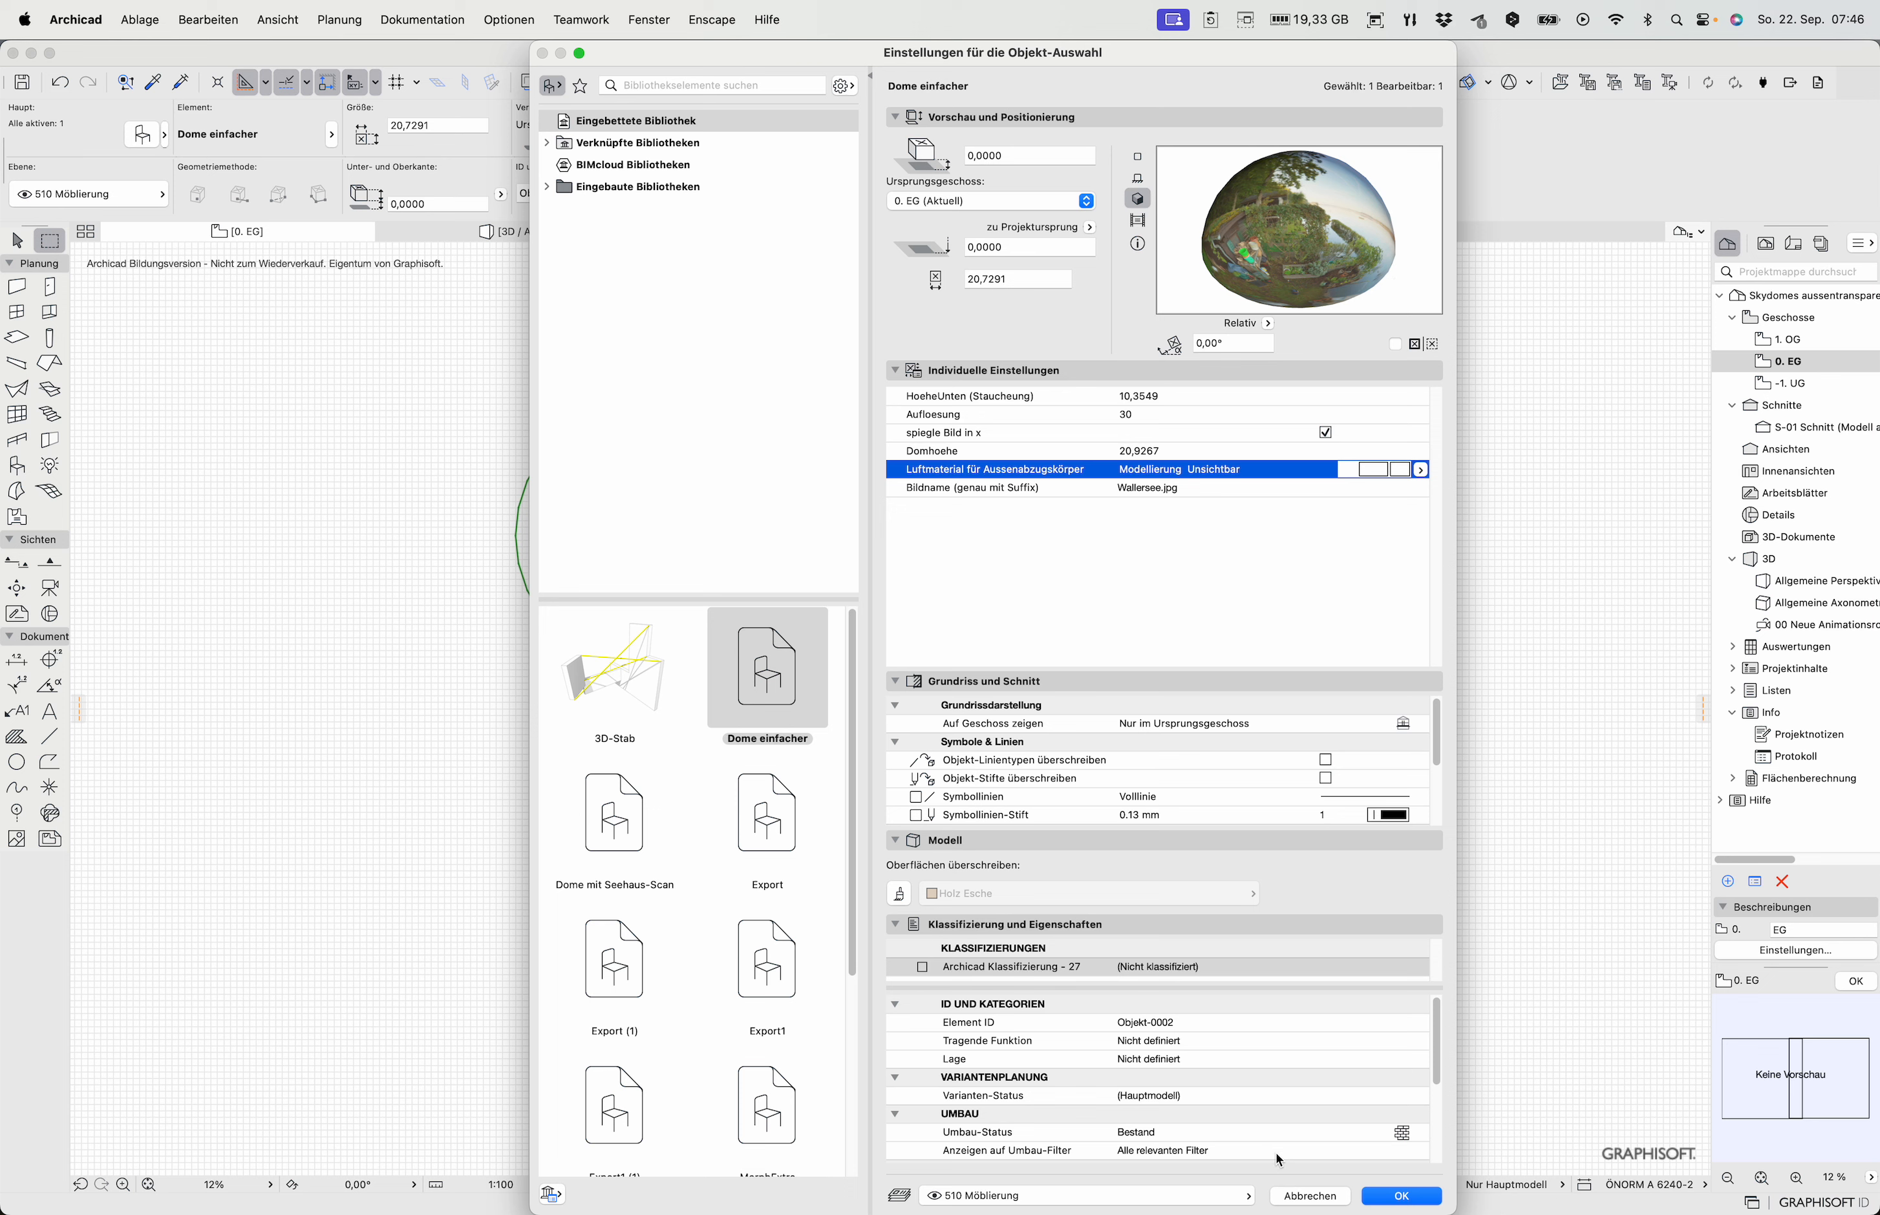
{"action": "left_click", "coordinate": [1388, 1197]}
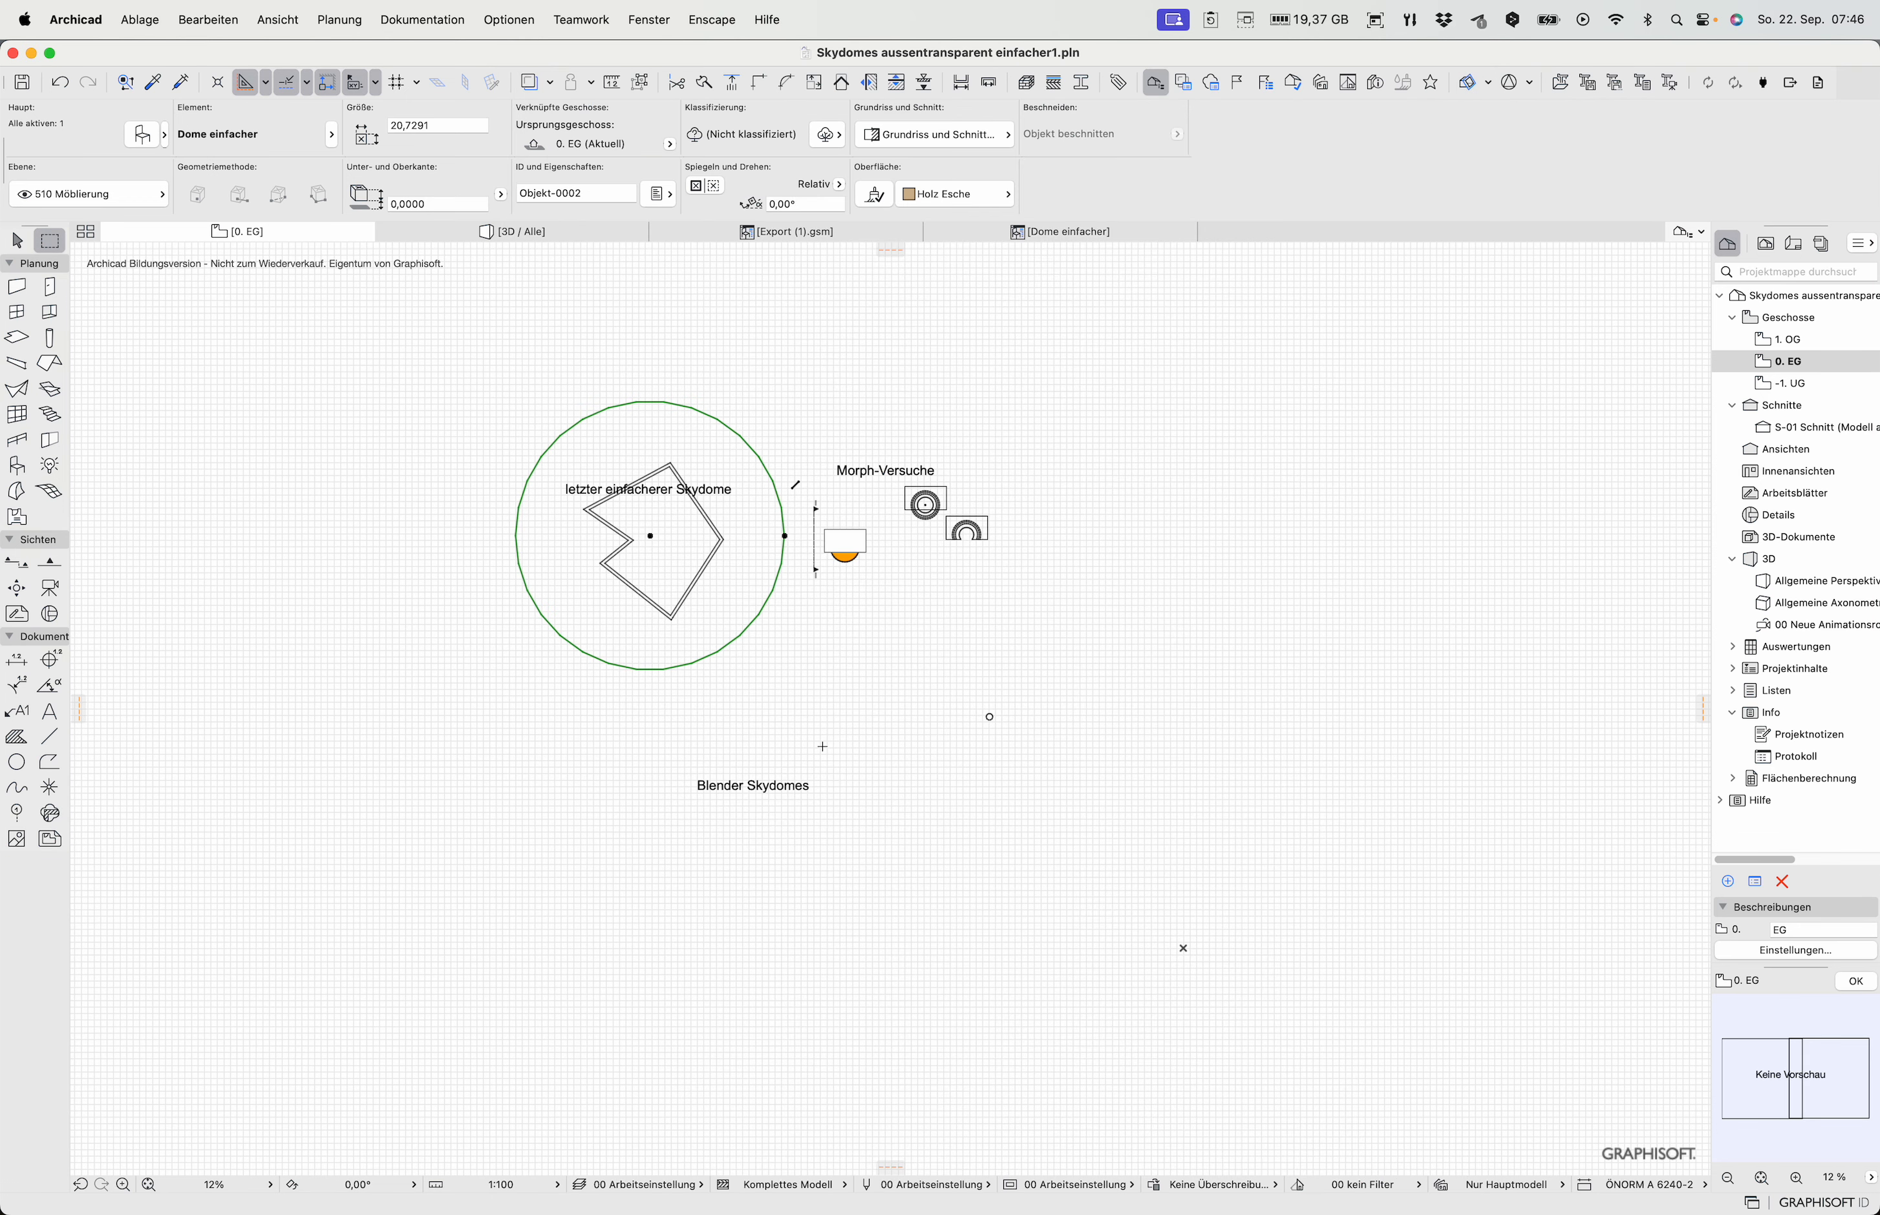